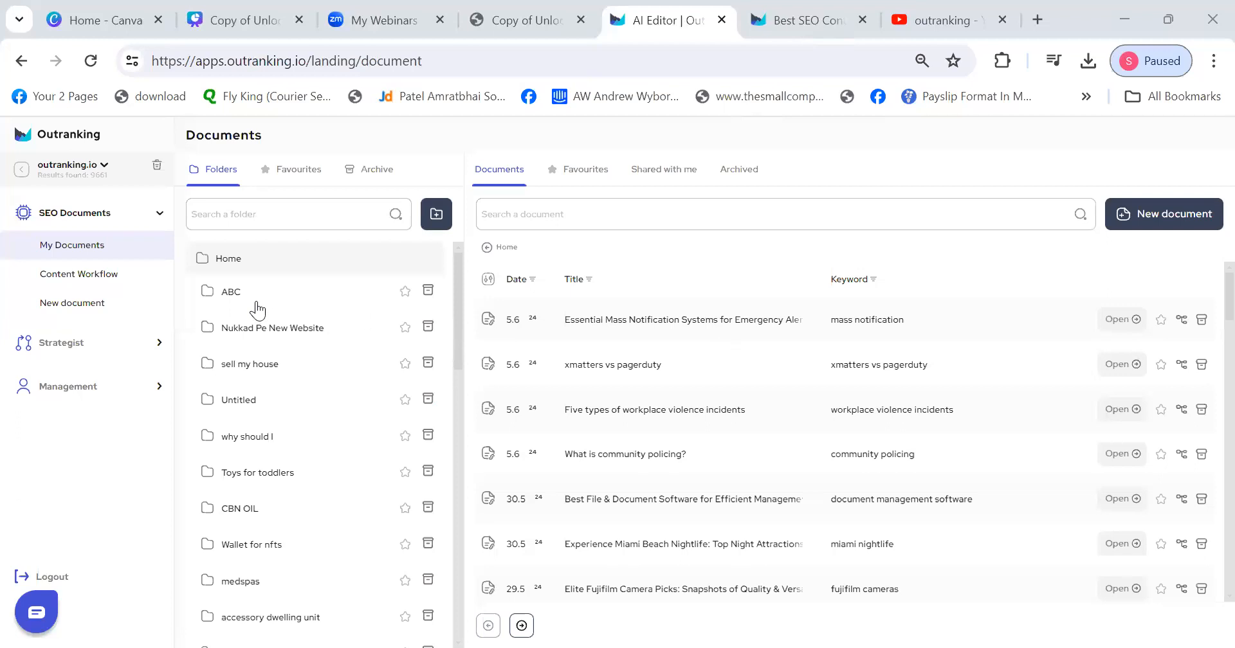
- Open the new document page and look through the SEO brief and Optimize existing content options
{"action": "left_click", "coordinate": [1166, 226]}
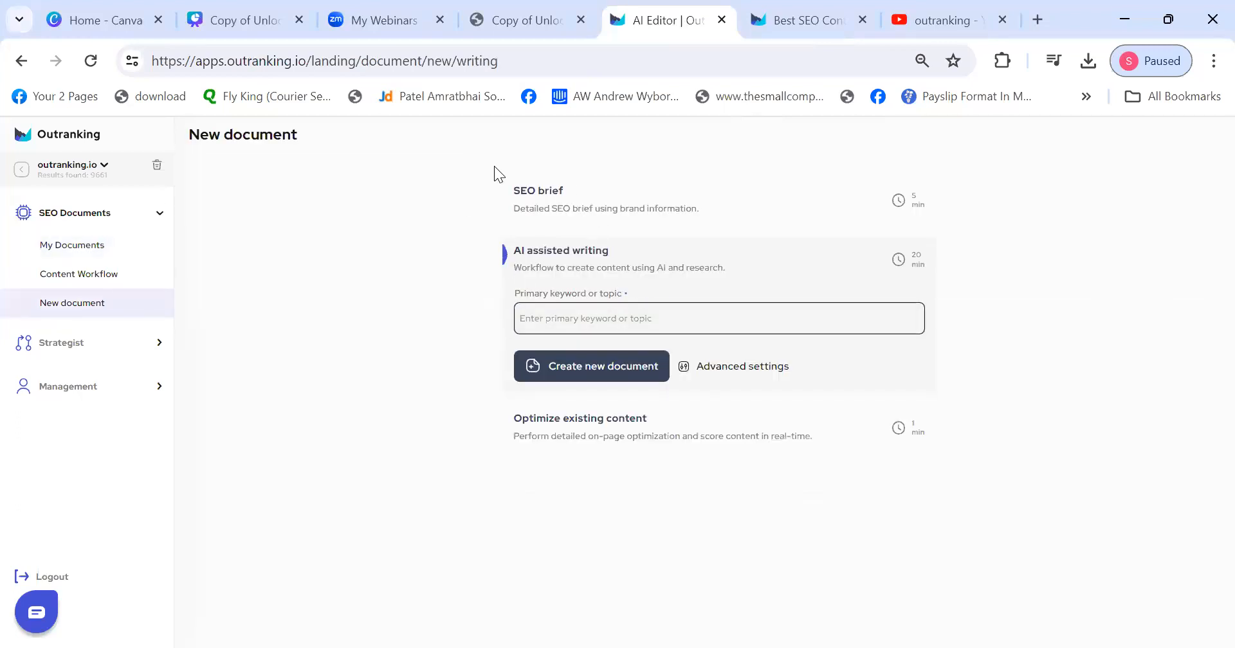
{"action": "left_click_drag", "start_coordinate": [506, 169], "coordinate": [857, 496]}
{"action": "left_click", "coordinate": [863, 467]}
{"action": "left_click", "coordinate": [611, 198]}
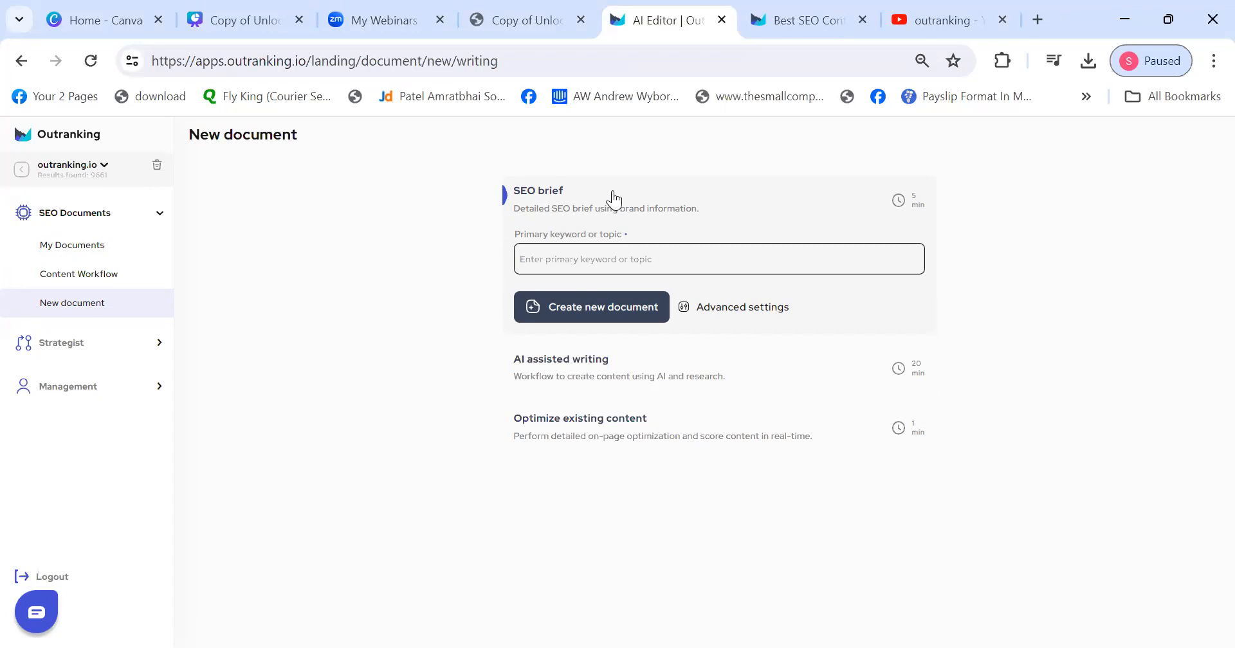
{"action": "left_click", "coordinate": [619, 268]}
{"action": "left_click", "coordinate": [582, 431]}
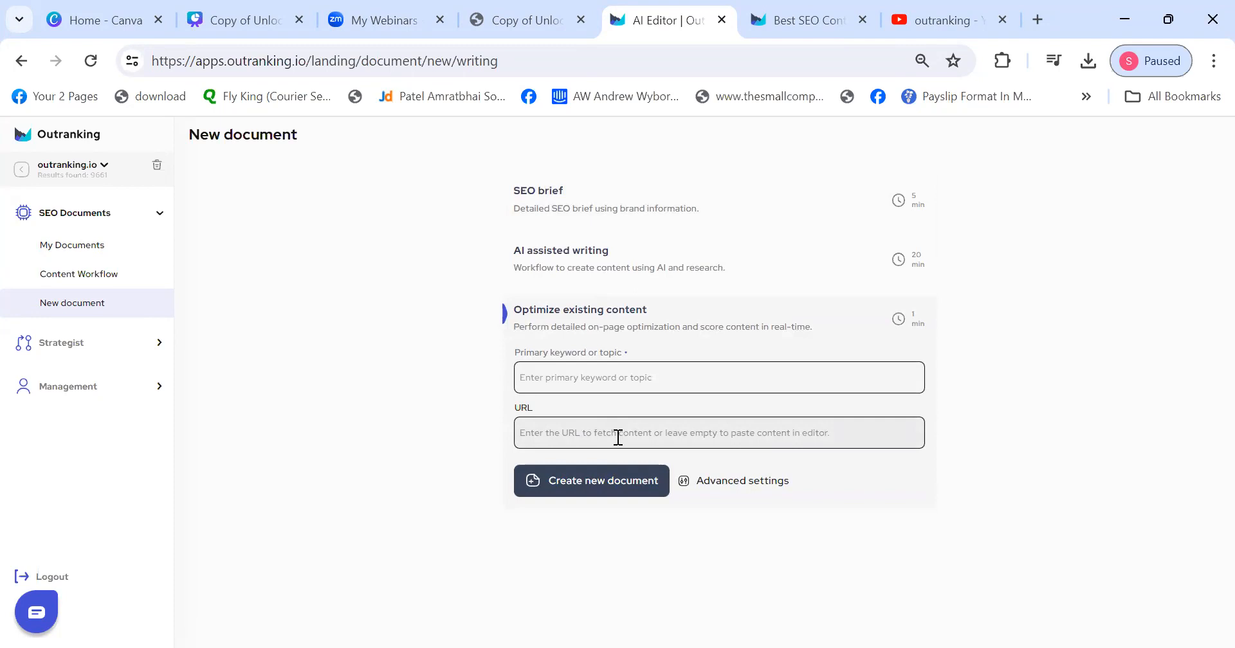
{"action": "left_click", "coordinate": [611, 368]}
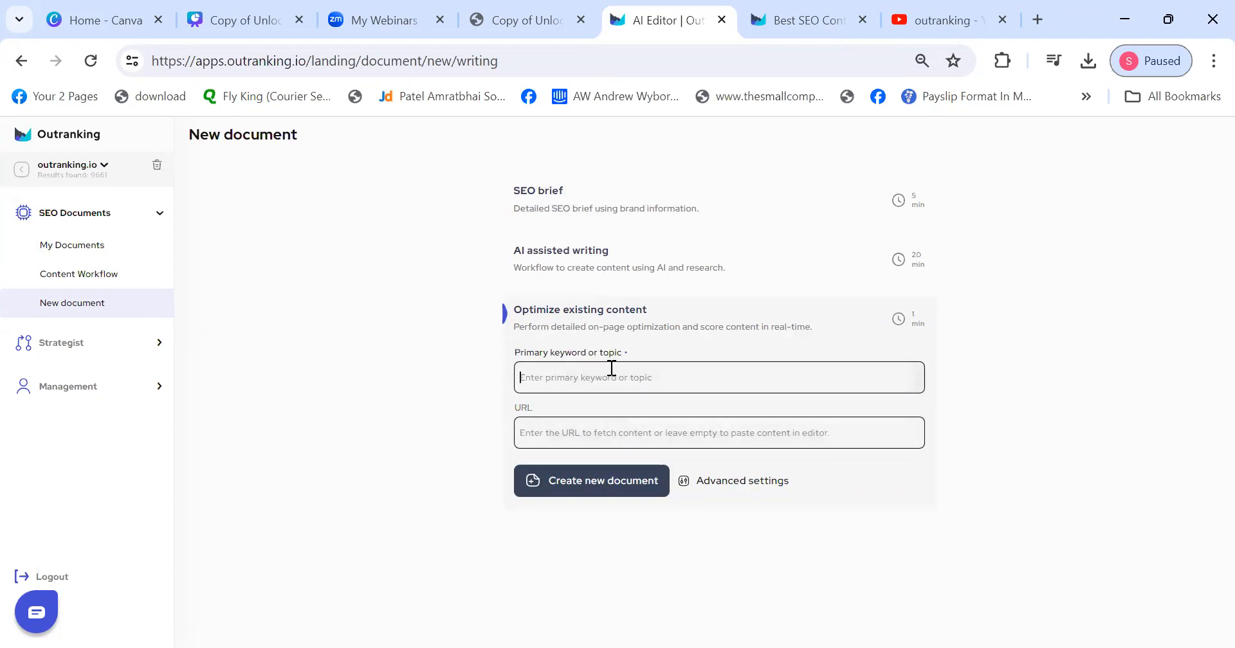
{"action": "left_click", "coordinate": [618, 431]}
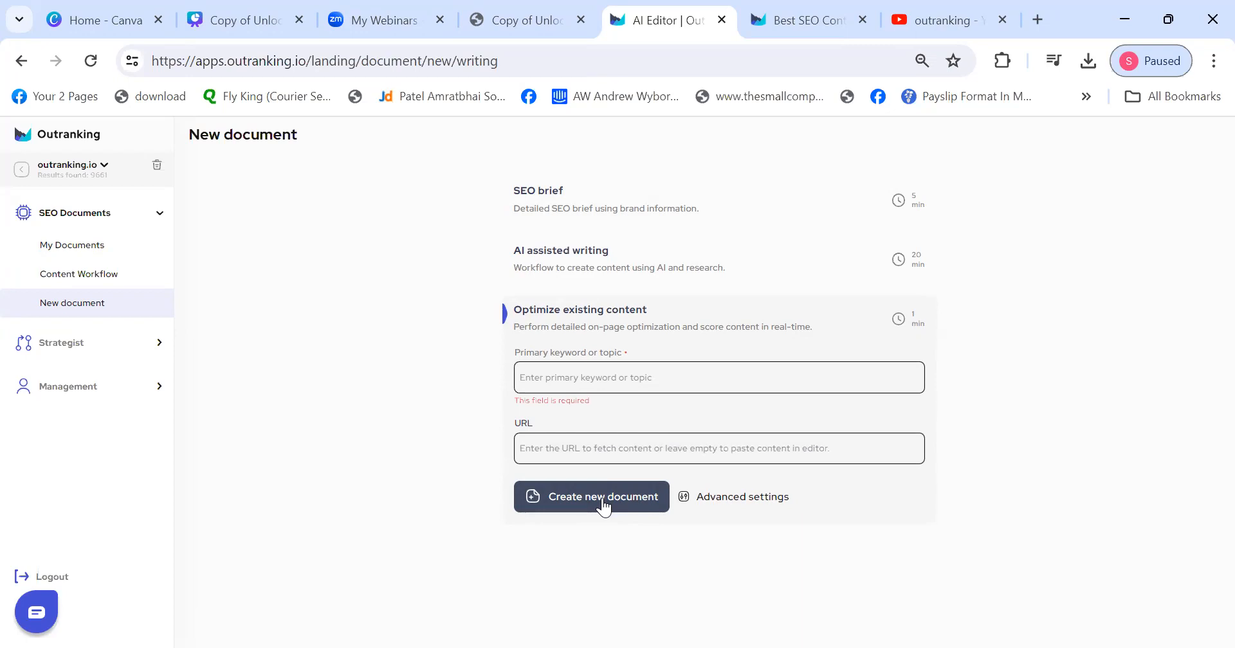
- Create an AI assisted writing document for the keyword "remote staffing agencies" with language English and location United States
{"action": "left_click", "coordinate": [548, 267]}
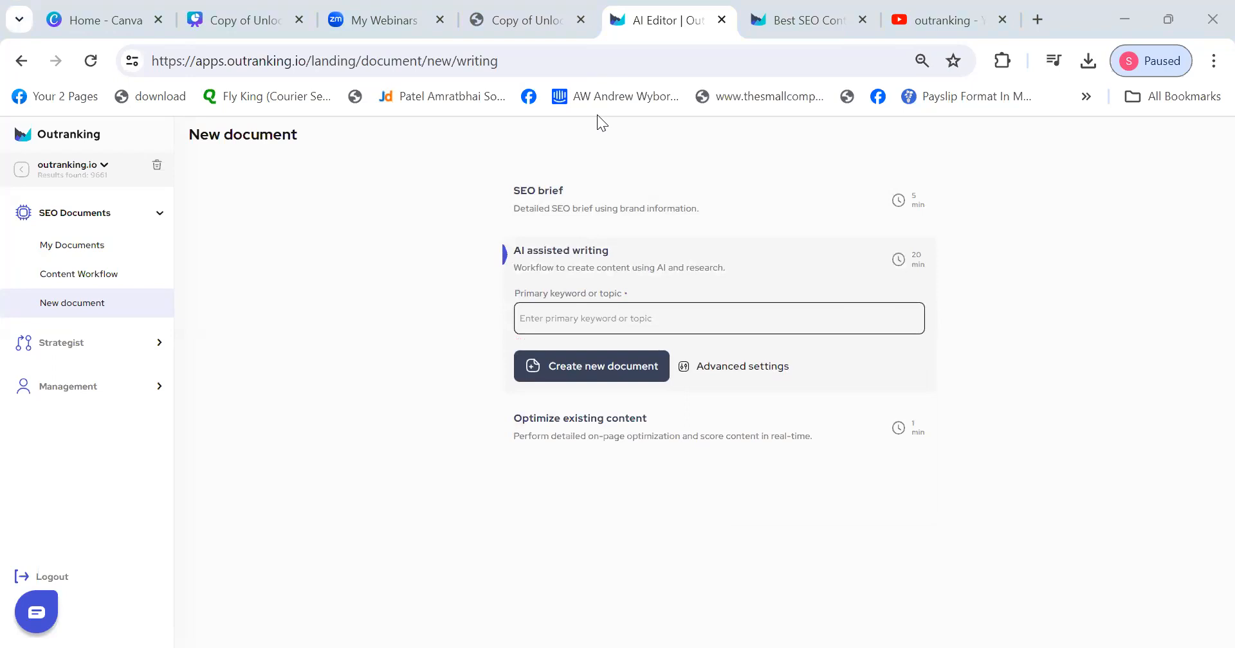
{"action": "type", "text": "remote staffing agencies"}
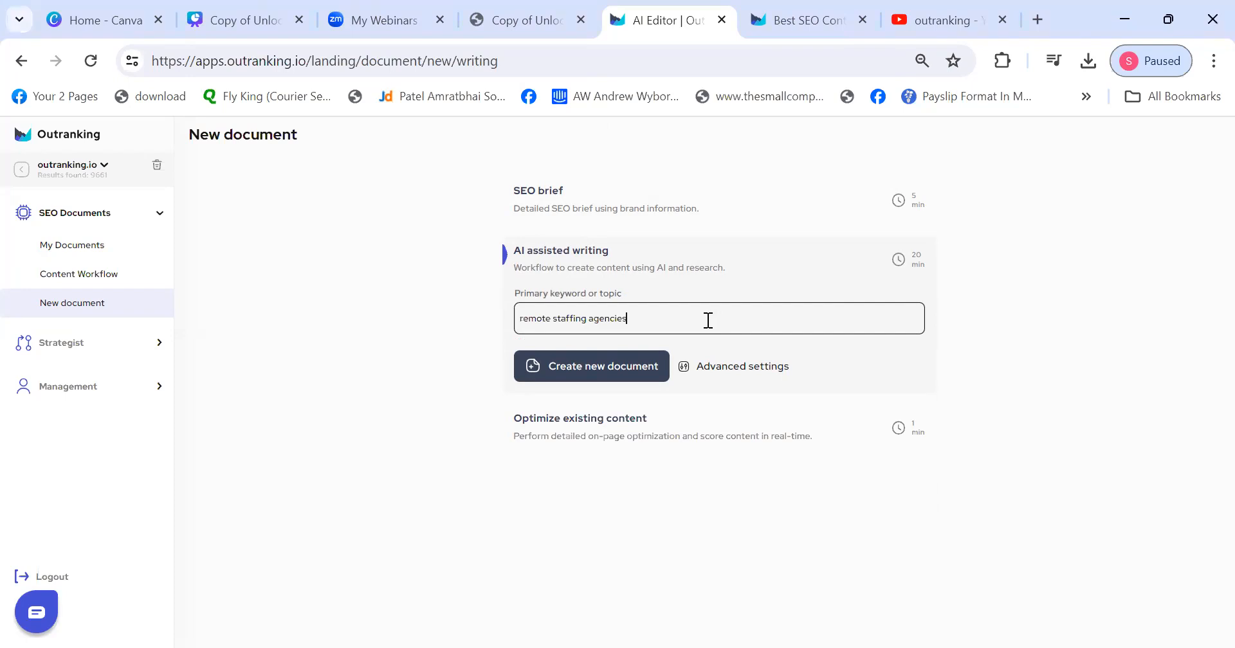
{"action": "left_click", "coordinate": [732, 377]}
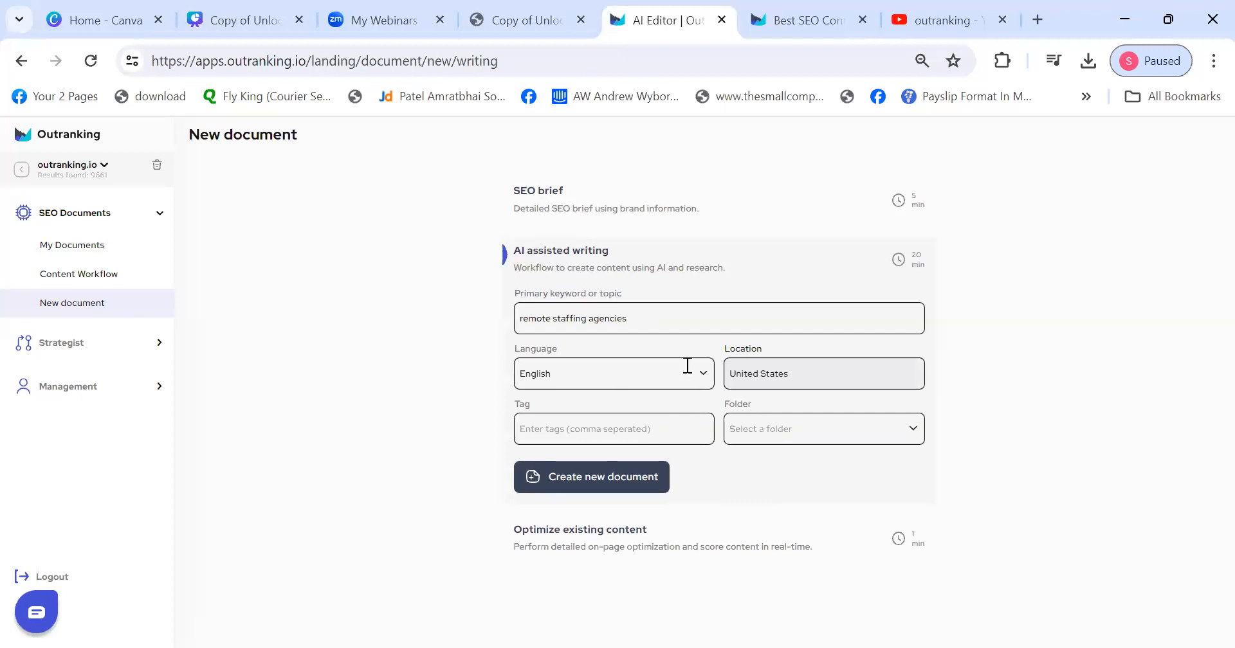
{"action": "left_click", "coordinate": [658, 365]}
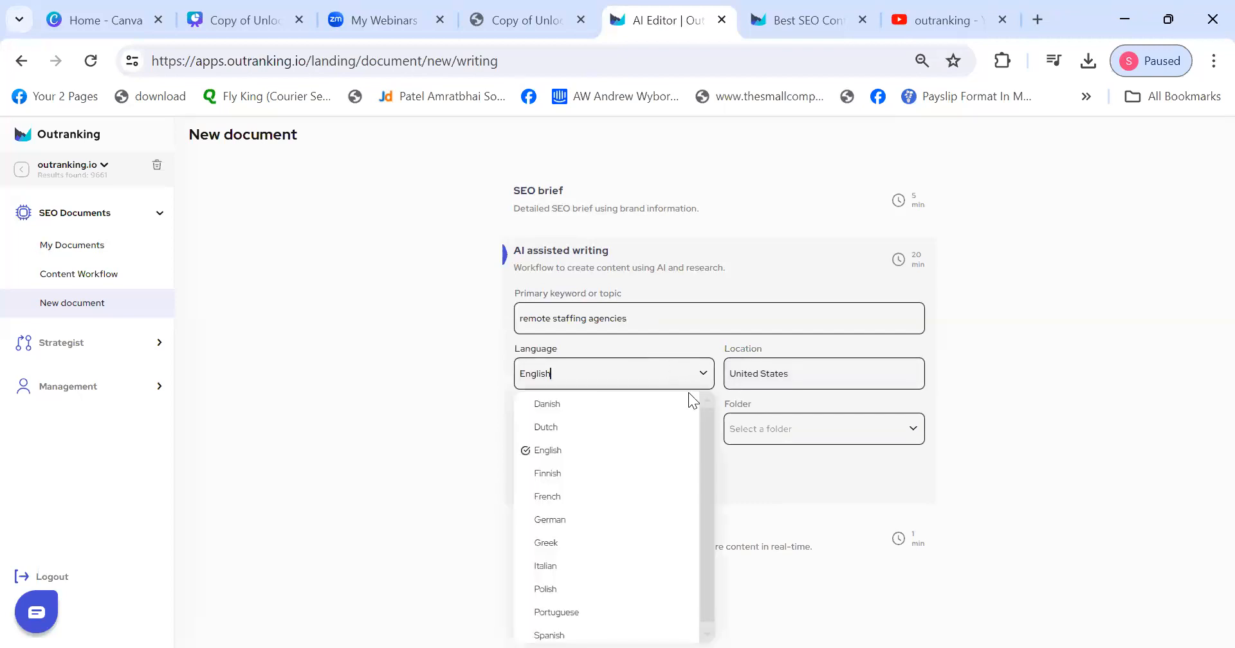
{"action": "left_click", "coordinate": [799, 371]}
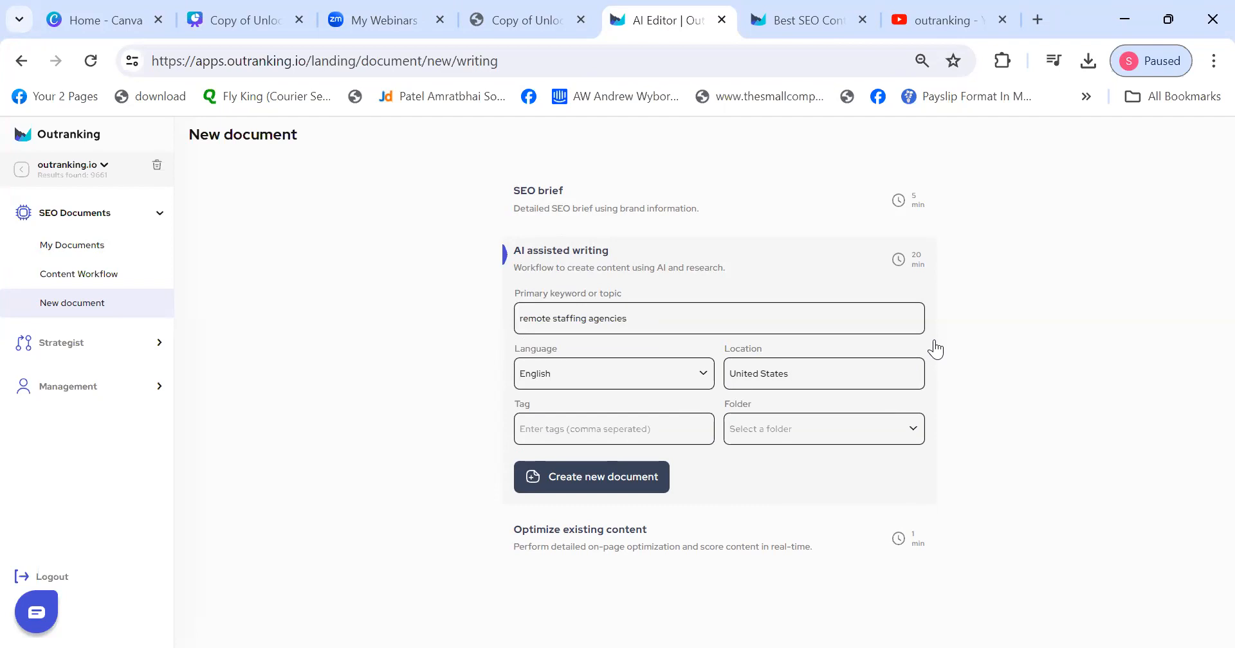
{"action": "left_click_drag", "start_coordinate": [617, 318], "coordinate": [445, 299]}
{"action": "left_click", "coordinate": [675, 319]}
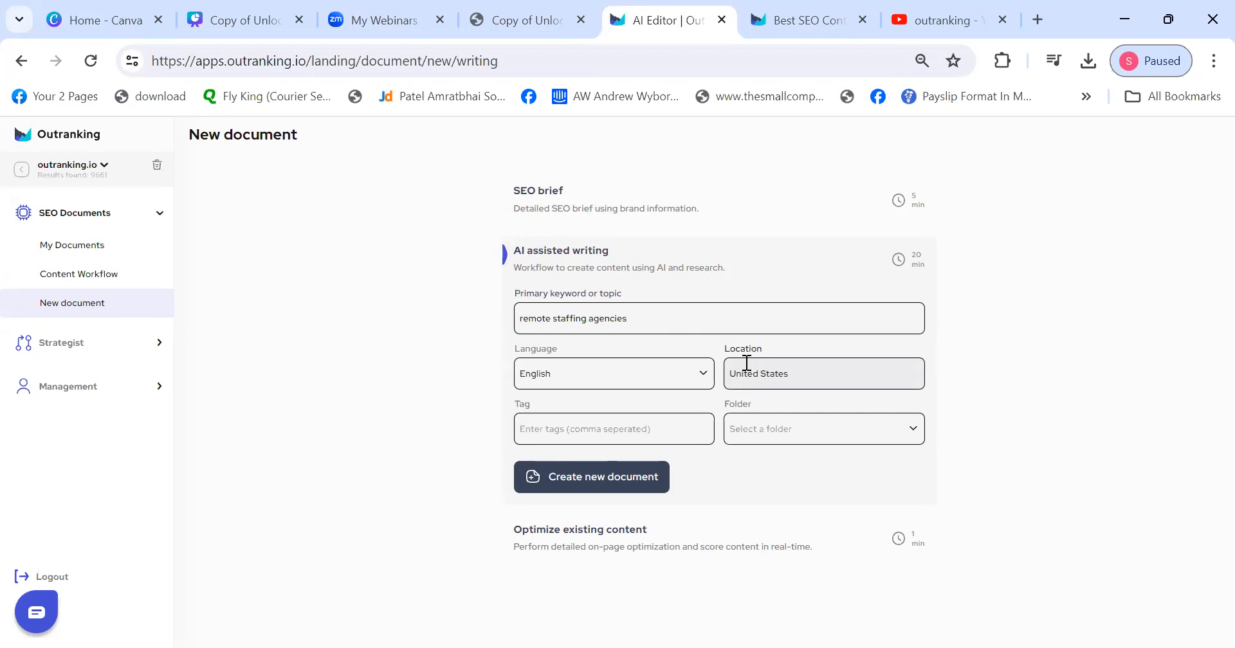
{"action": "left_click", "coordinate": [627, 489]}
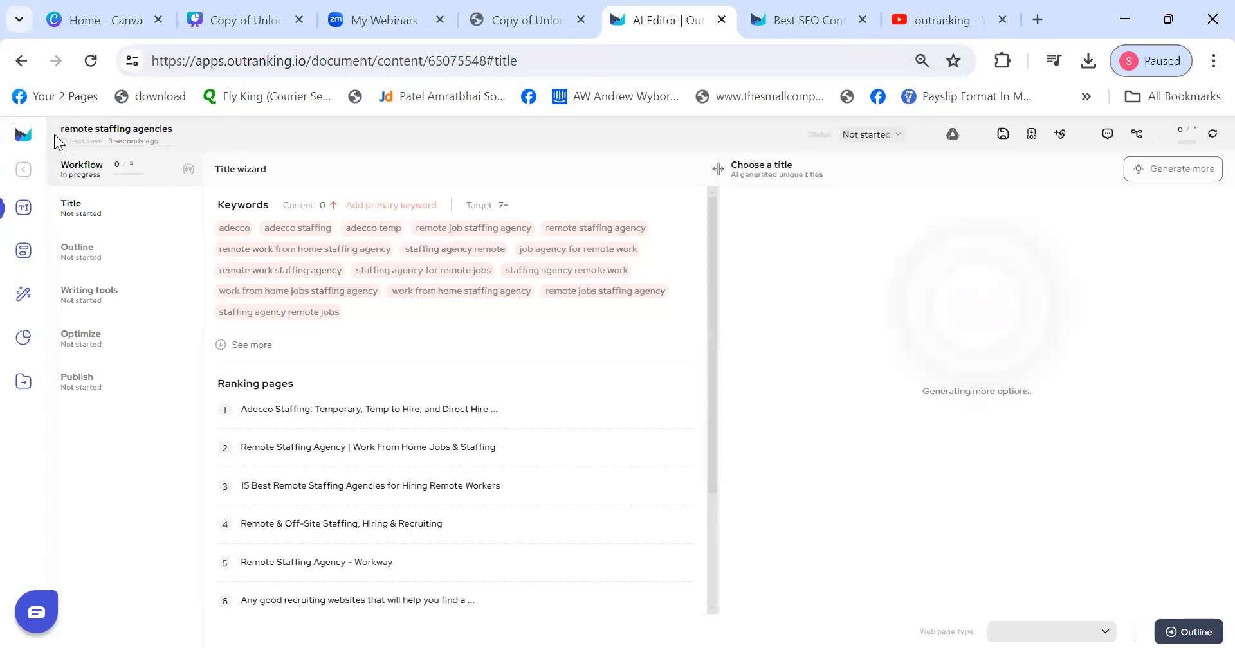
- Examine the document's keyword heading and its workflow stages from Title to Publish
{"action": "left_click_drag", "start_coordinate": [61, 129], "coordinate": [207, 136]}
{"action": "left_click", "coordinate": [236, 134]}
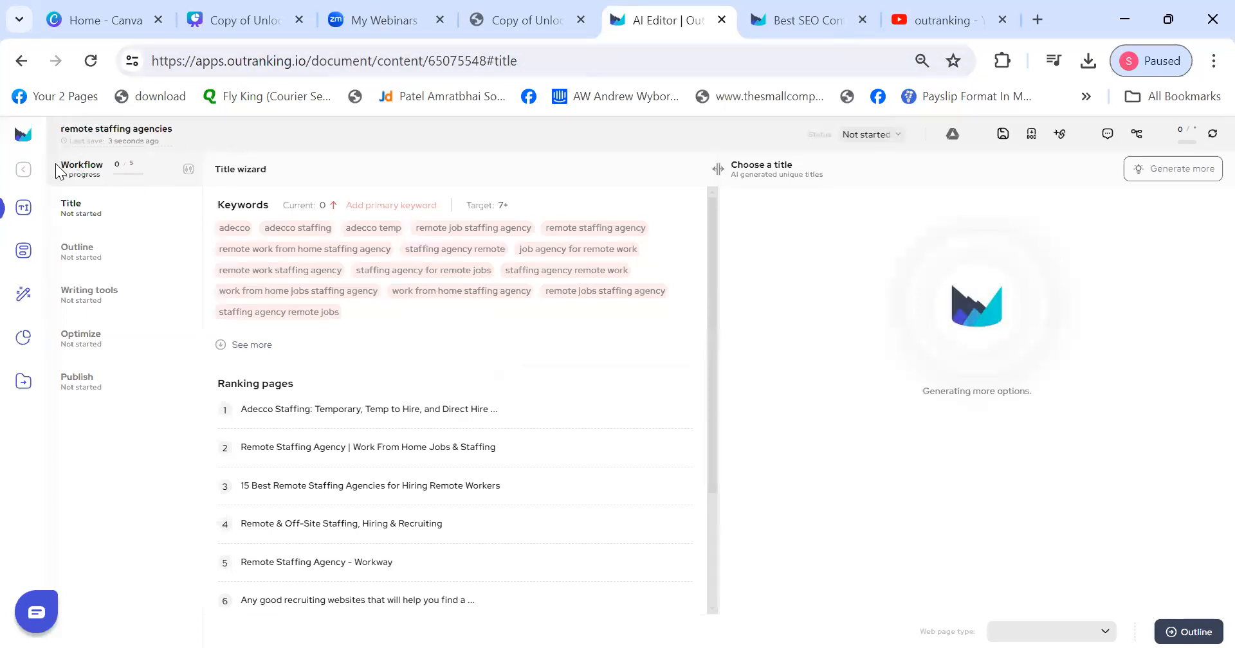
{"action": "mouse_move", "coordinate": [99, 177]}
{"action": "left_mouse_down"}
{"action": "mouse_move", "coordinate": [61, 168]}
{"action": "mouse_move", "coordinate": [105, 166]}
{"action": "left_mouse_up"}
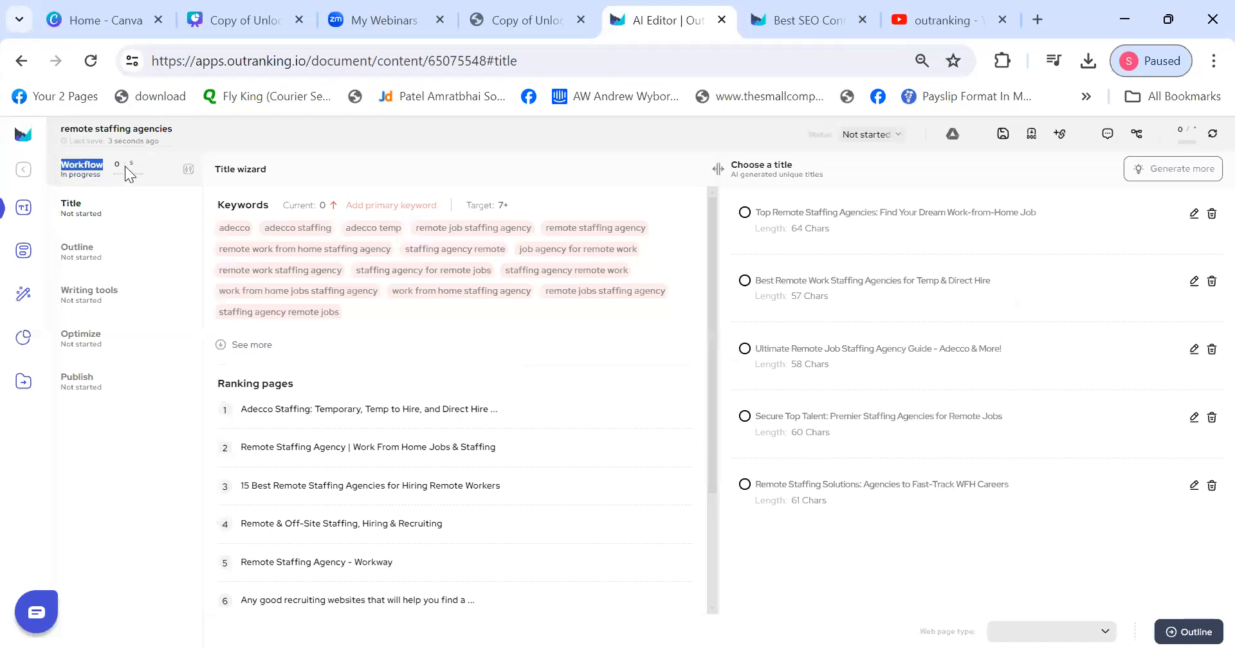
{"action": "left_click_drag", "start_coordinate": [56, 201], "coordinate": [94, 434]}
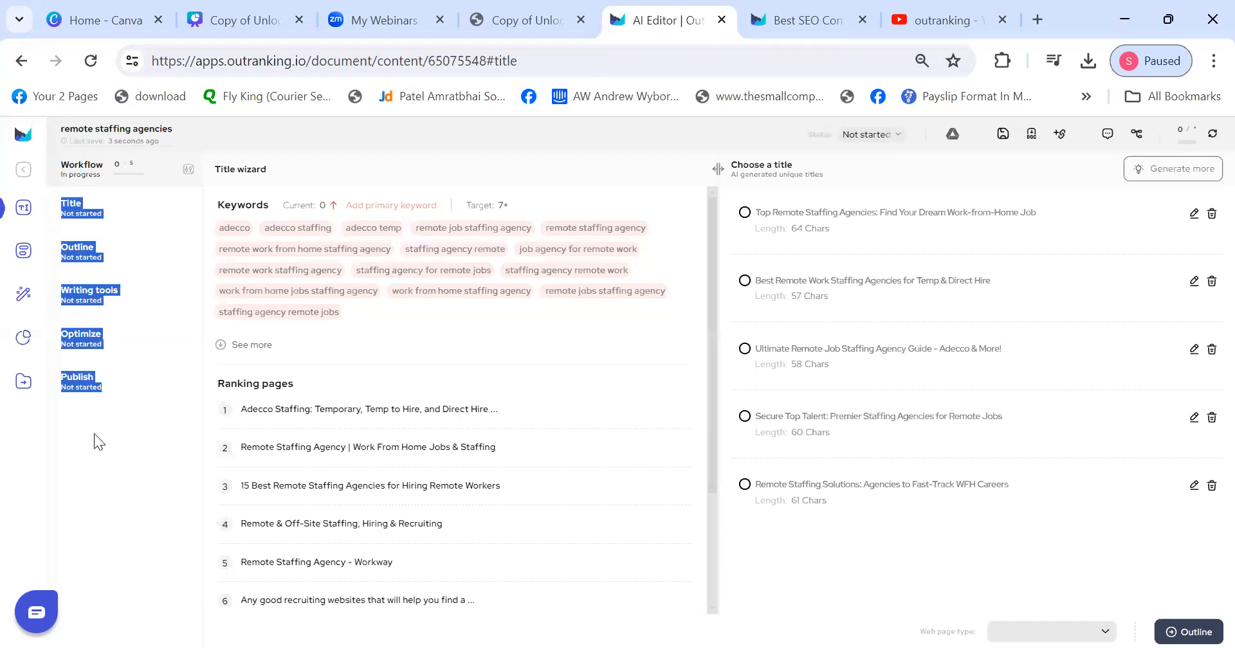
{"action": "left_click", "coordinate": [347, 145]}
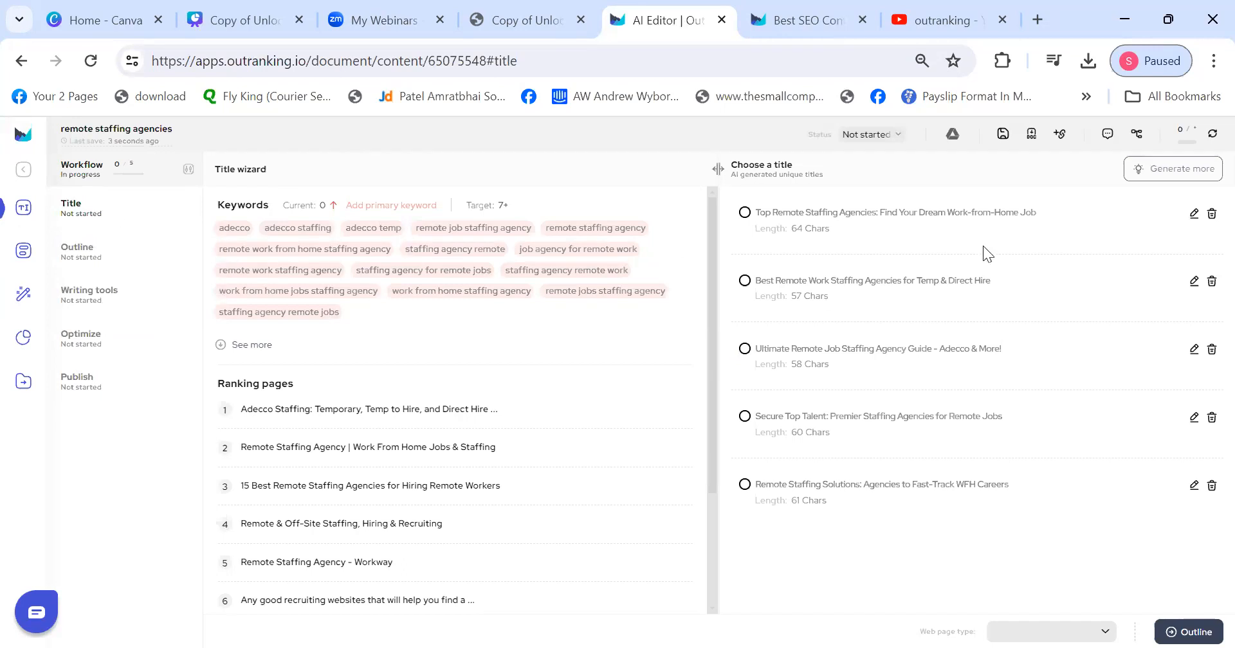
- Read through the AI-generated title suggestions one by one
{"action": "triple_click", "coordinate": [1006, 210]}
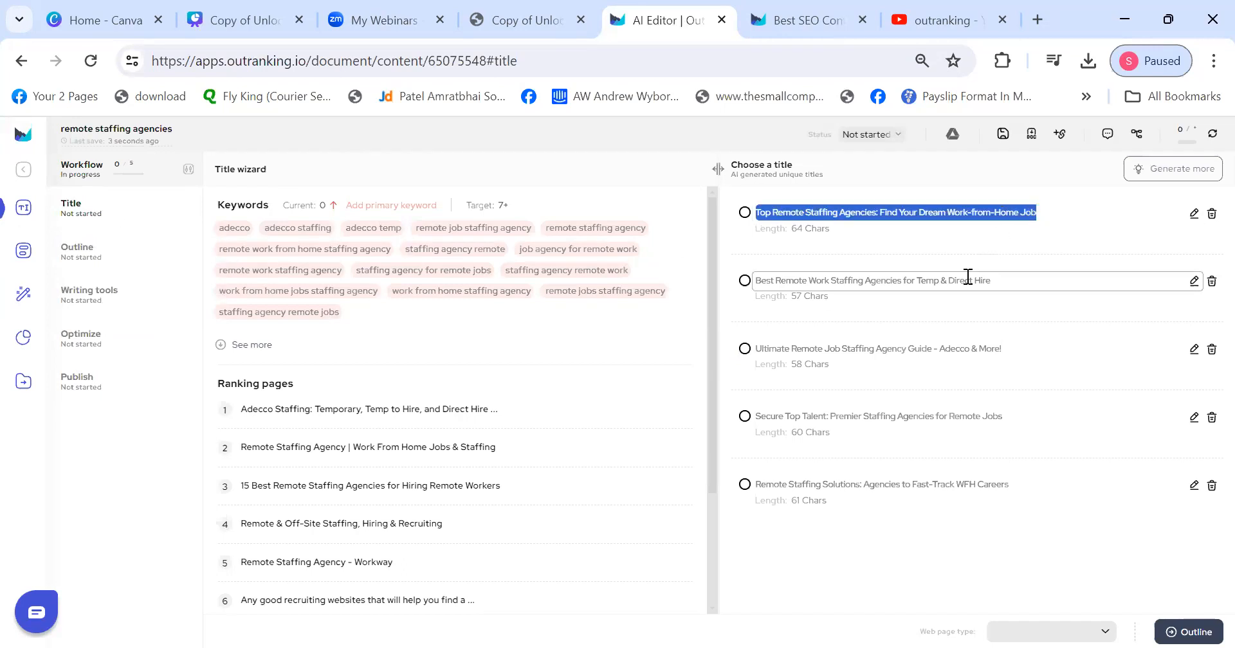
{"action": "triple_click", "coordinate": [968, 279]}
{"action": "left_click", "coordinate": [965, 348]}
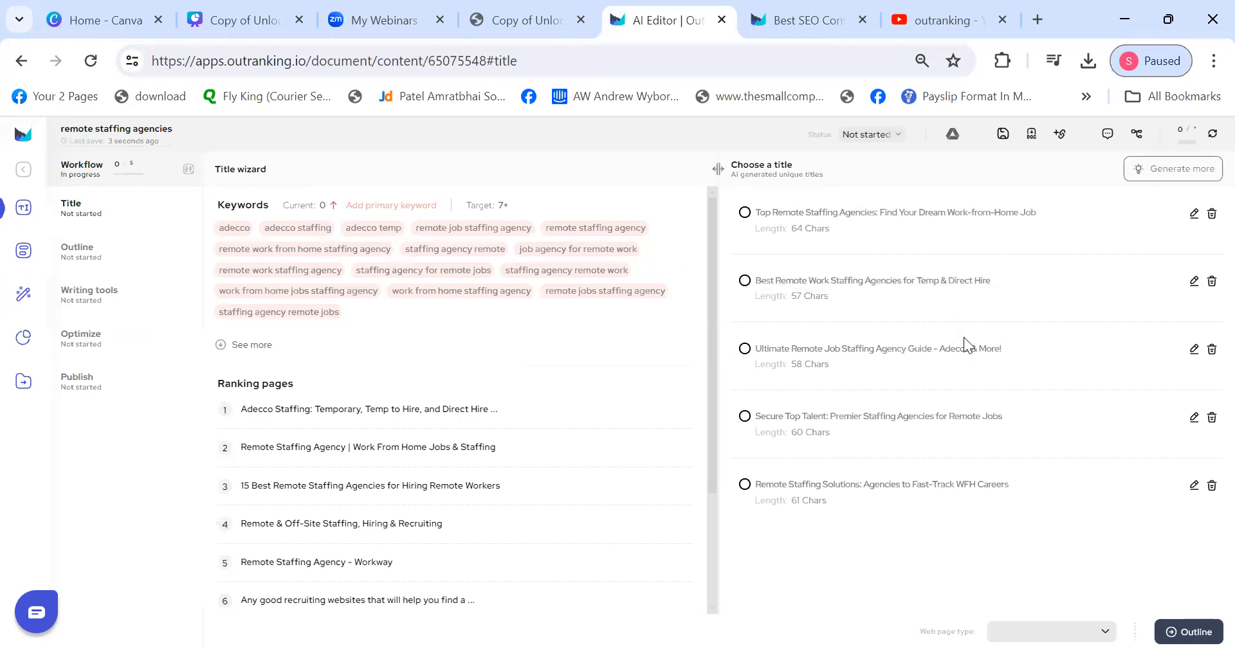
{"action": "triple_click", "coordinate": [969, 349]}
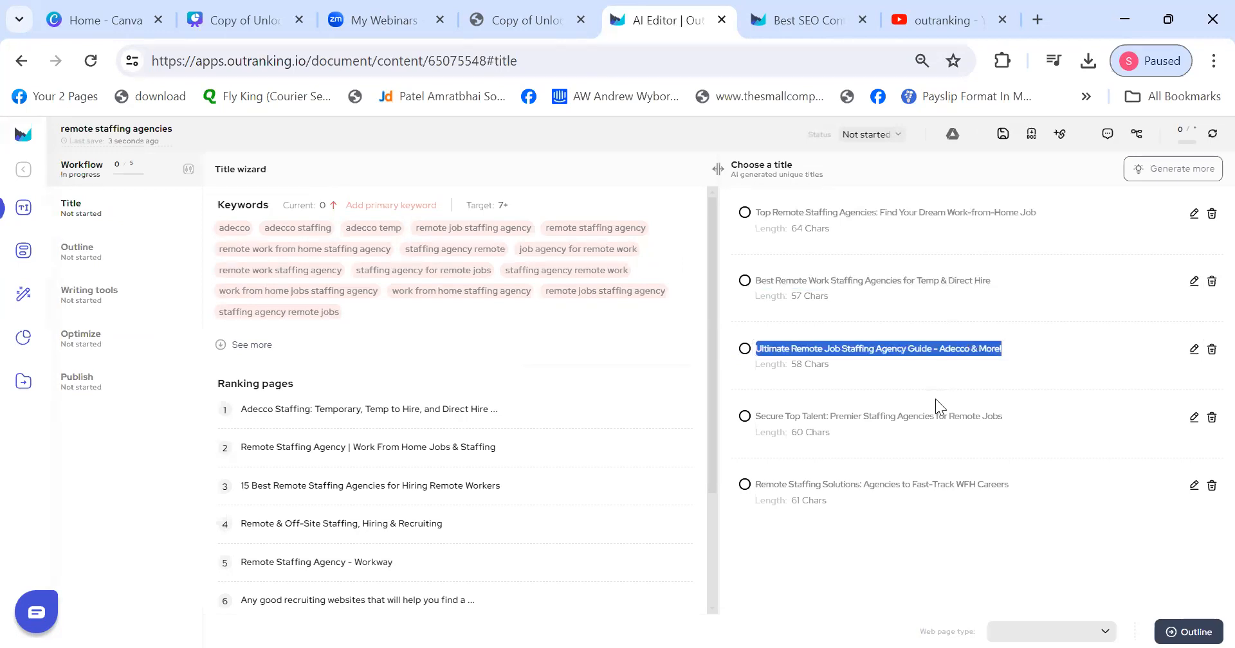
{"action": "triple_click", "coordinate": [930, 415]}
{"action": "left_click", "coordinate": [893, 484]}
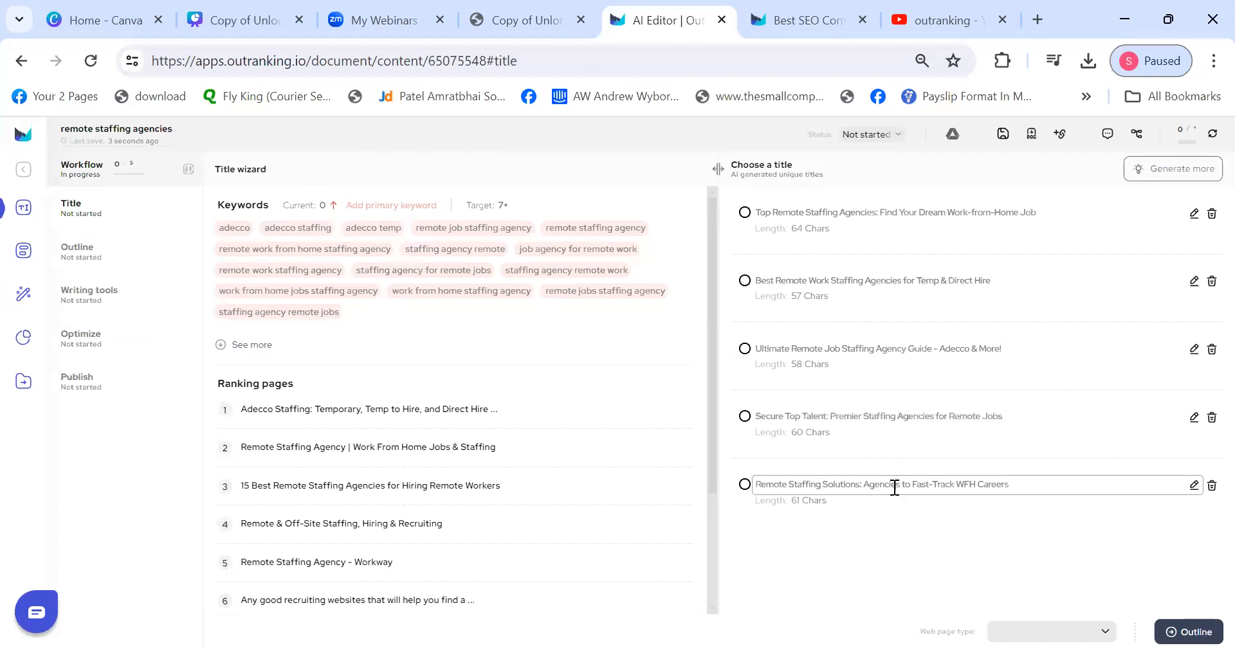
{"action": "triple_click", "coordinate": [897, 482]}
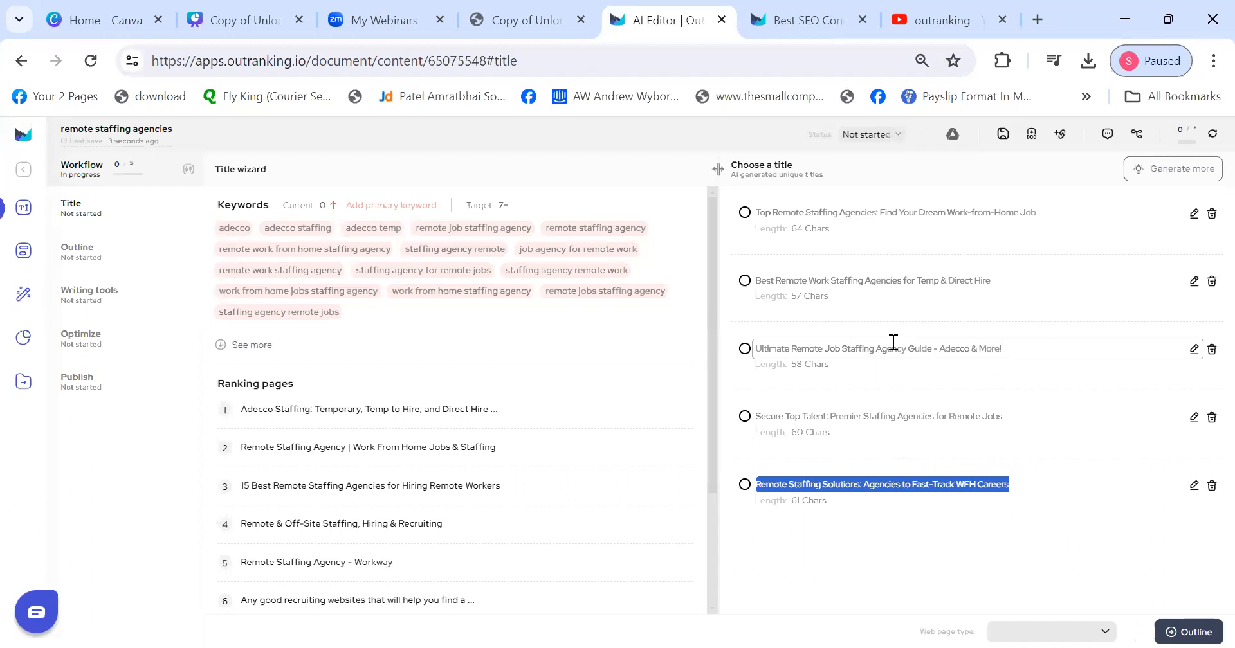
- Try the first three title suggestions in turn, ending on "Ultimate Remote Job Staffing Agency Guide - Adecco & More!"
{"action": "left_click", "coordinate": [745, 213]}
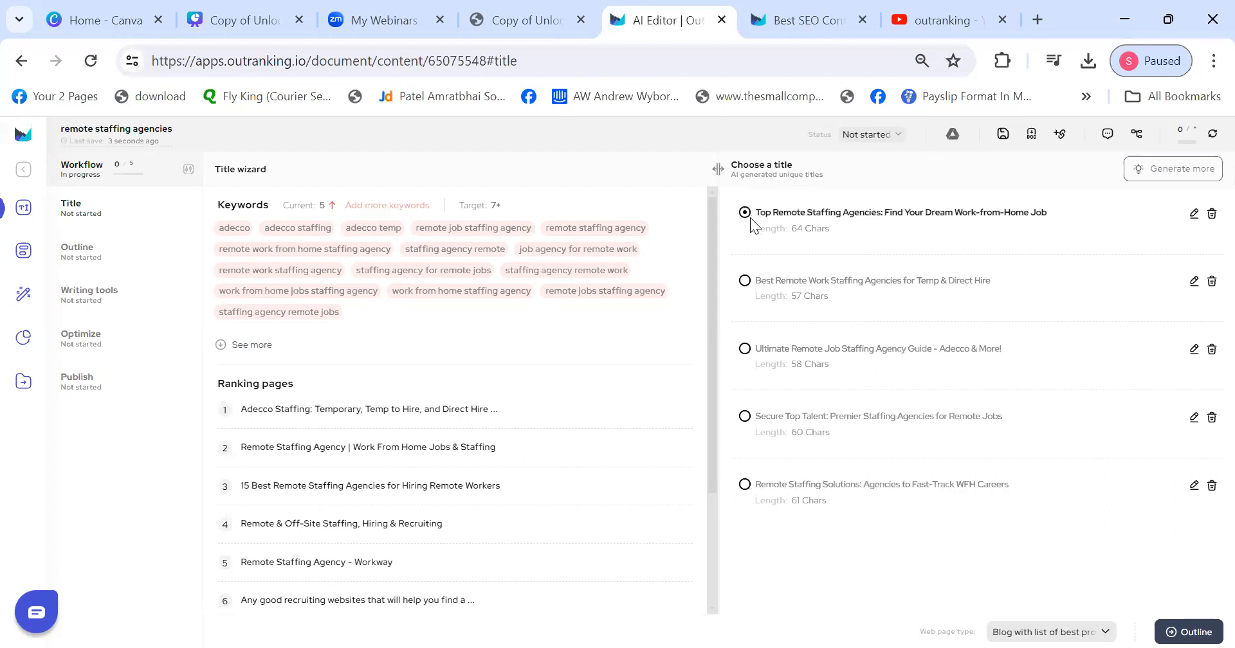
{"action": "left_click", "coordinate": [746, 283]}
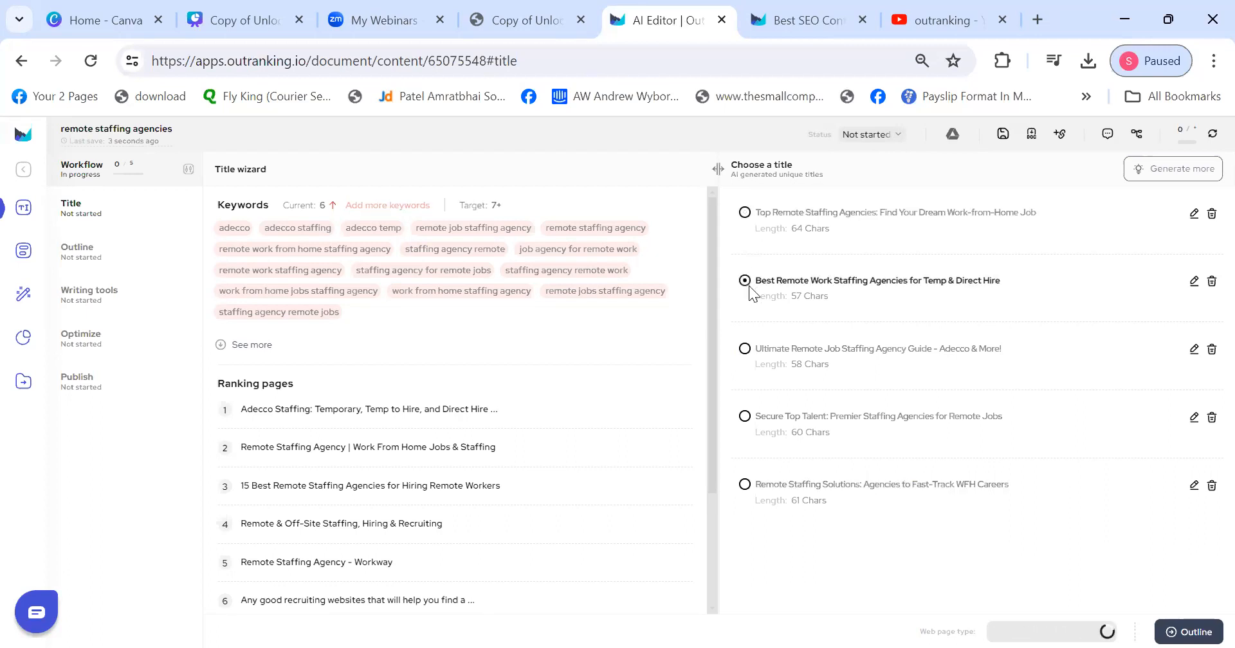
{"action": "left_click", "coordinate": [745, 349]}
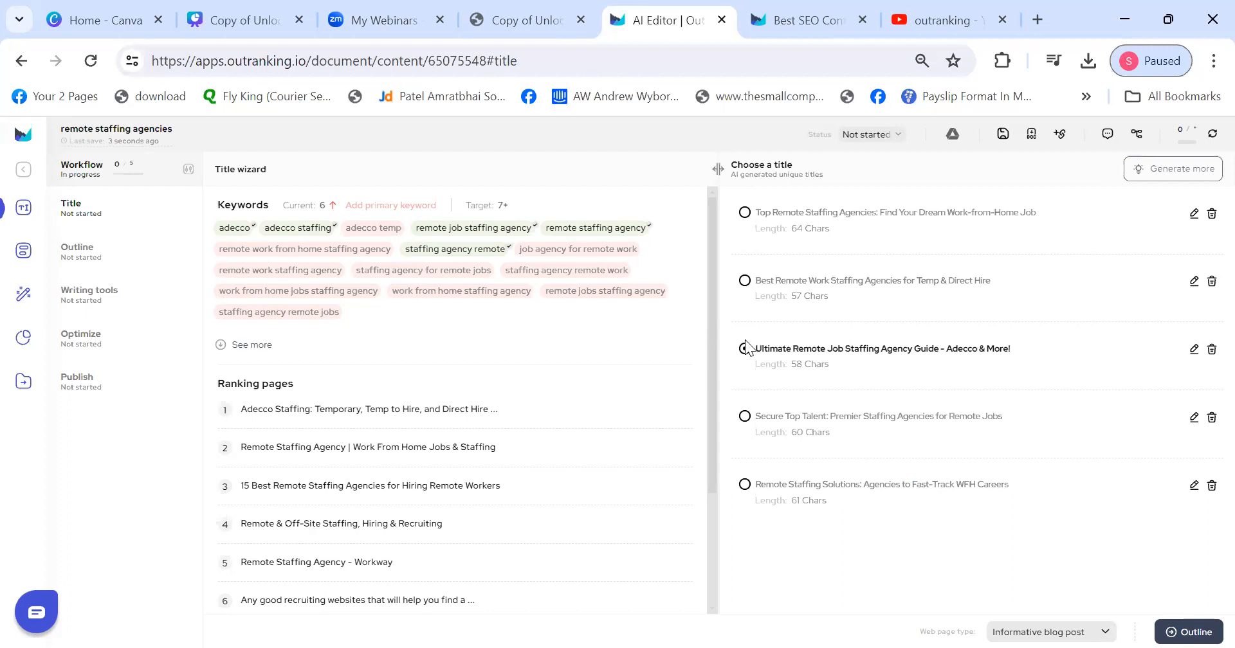
- Expand the title wizard's keyword list and examine the keywords, the target and the primary keyword hint
{"action": "left_click_drag", "start_coordinate": [223, 228], "coordinate": [341, 314]}
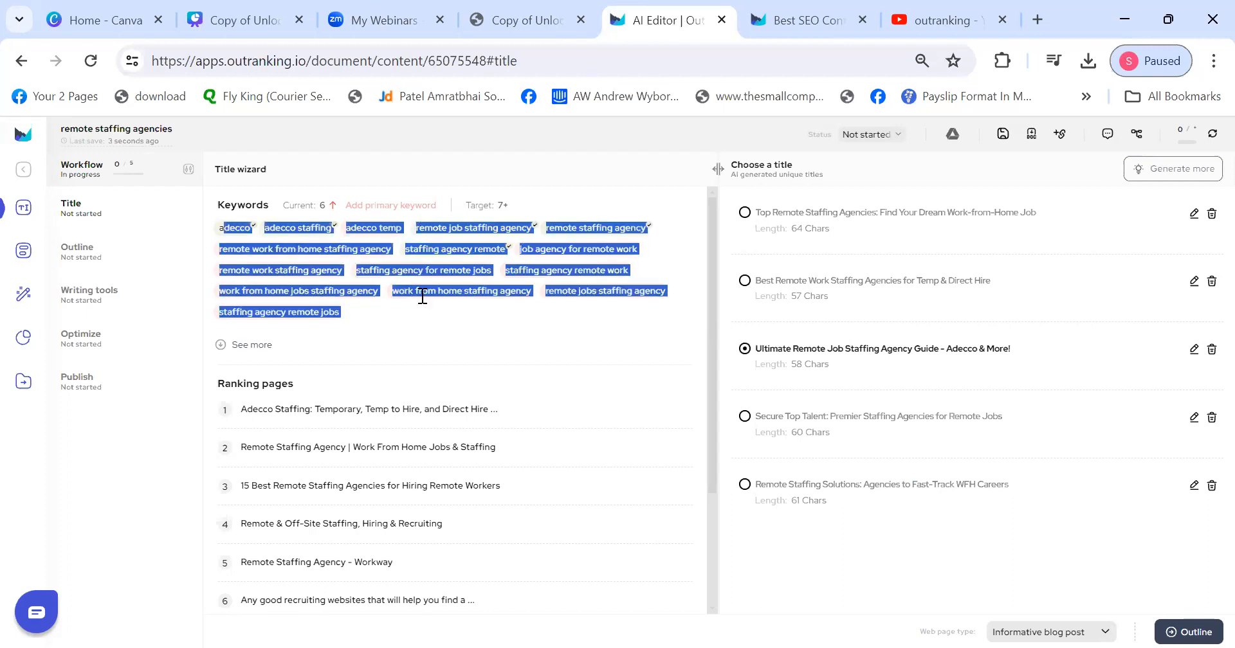
{"action": "left_click", "coordinate": [332, 180]}
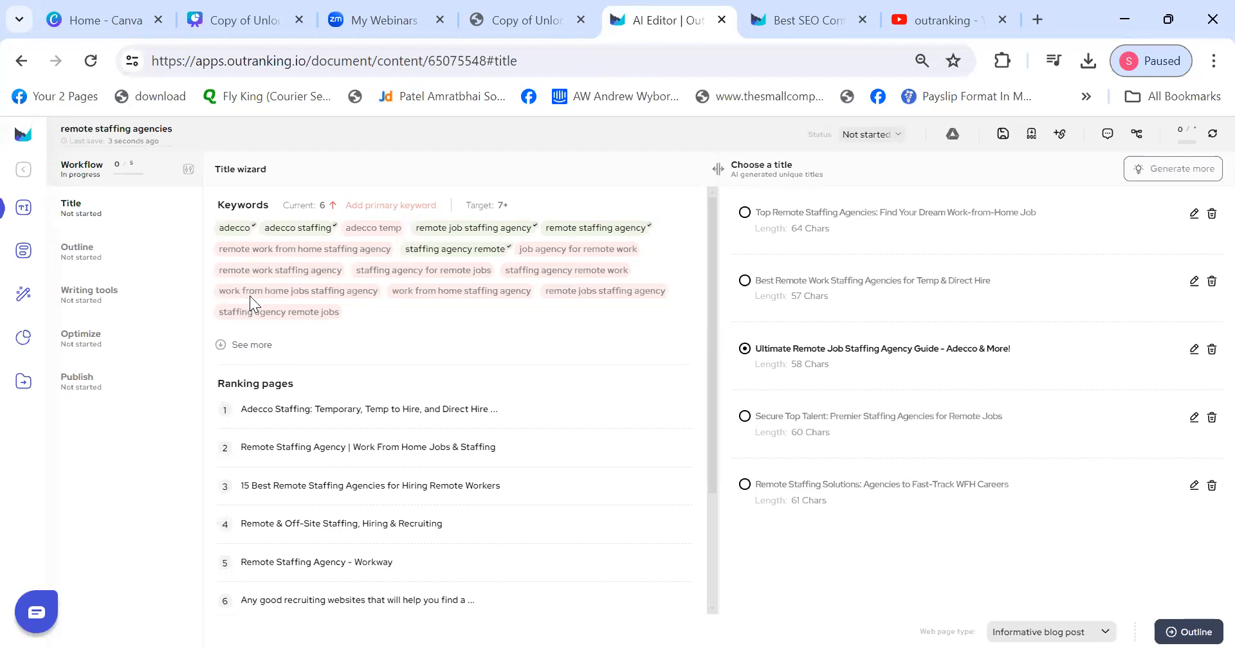
{"action": "left_click", "coordinate": [260, 351]}
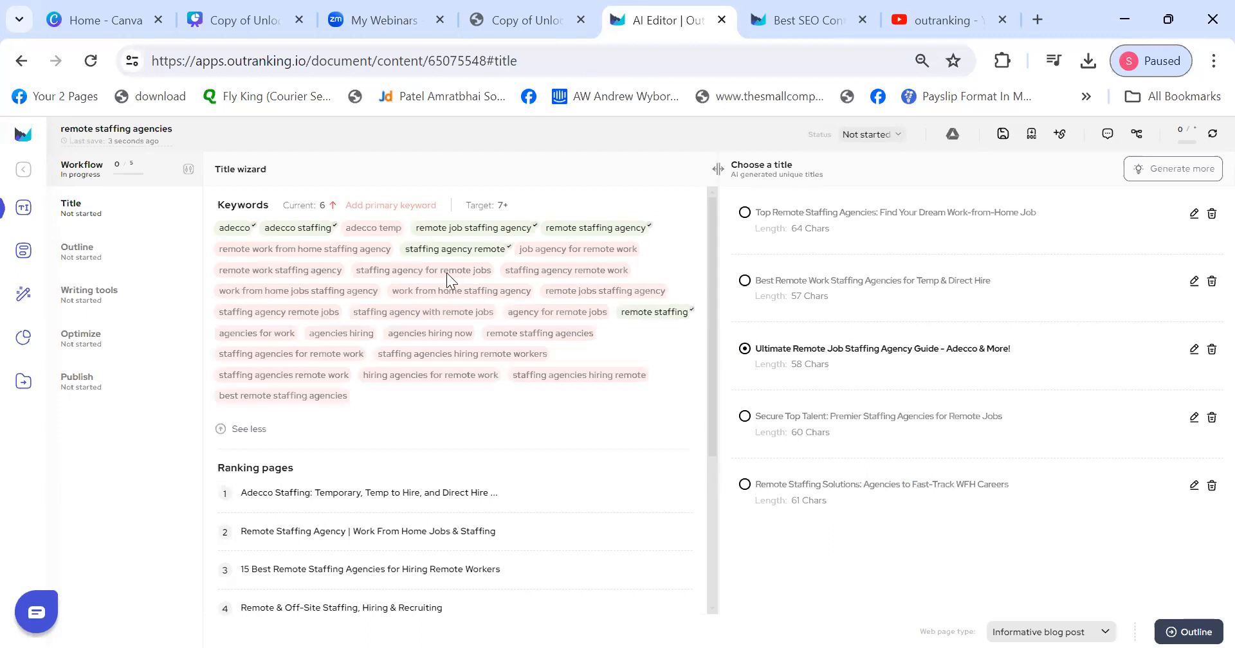
{"action": "left_click_drag", "start_coordinate": [498, 205], "coordinate": [509, 208]}
{"action": "left_click", "coordinate": [520, 207]}
{"action": "left_click_drag", "start_coordinate": [348, 211], "coordinate": [435, 217]}
{"action": "left_click", "coordinate": [440, 209]}
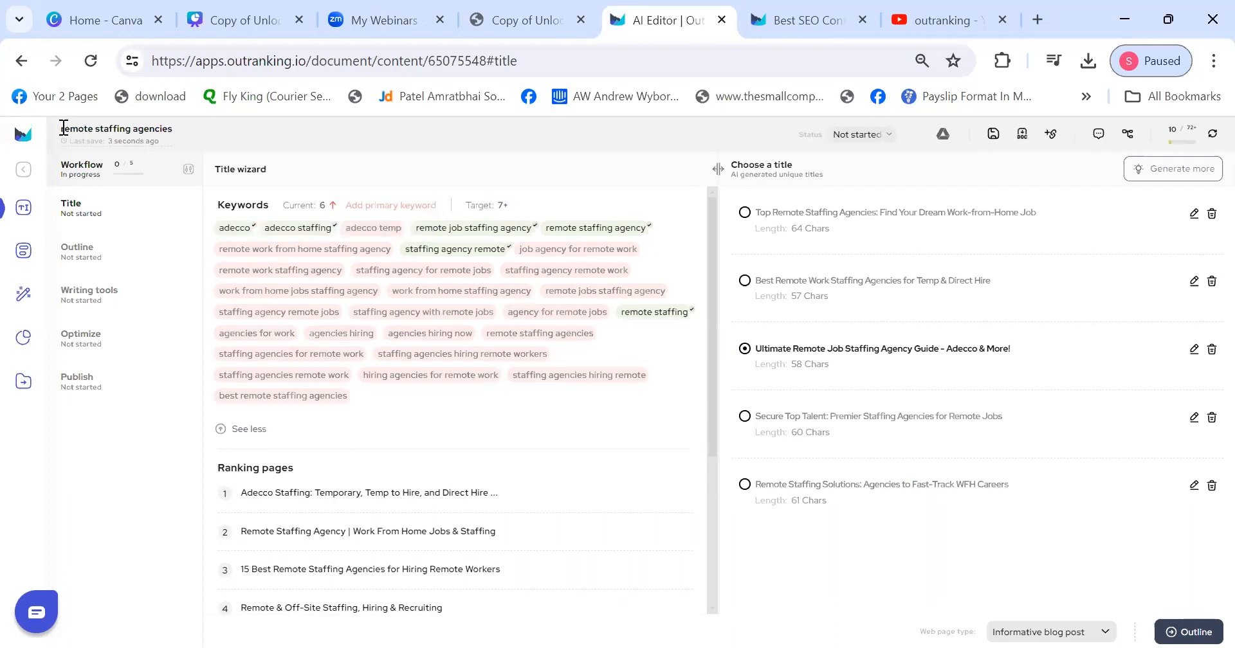
- Check the primary keyword against "Secure Top Talent: Premier Staffing Agencies for Remote Jobs" and "Remote Staffing Solutions: Agencies to Fast-Track WFH Careers" by selecting each title
{"action": "left_click_drag", "start_coordinate": [61, 129], "coordinate": [160, 152]}
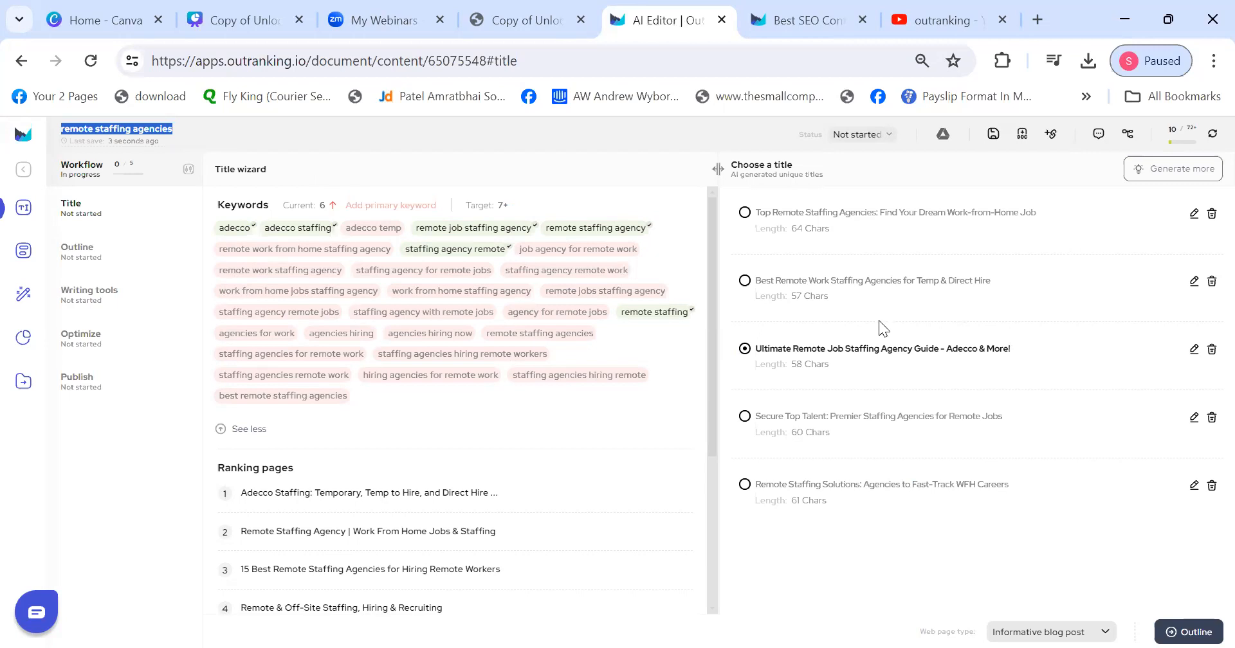
{"action": "left_click", "coordinate": [745, 417]}
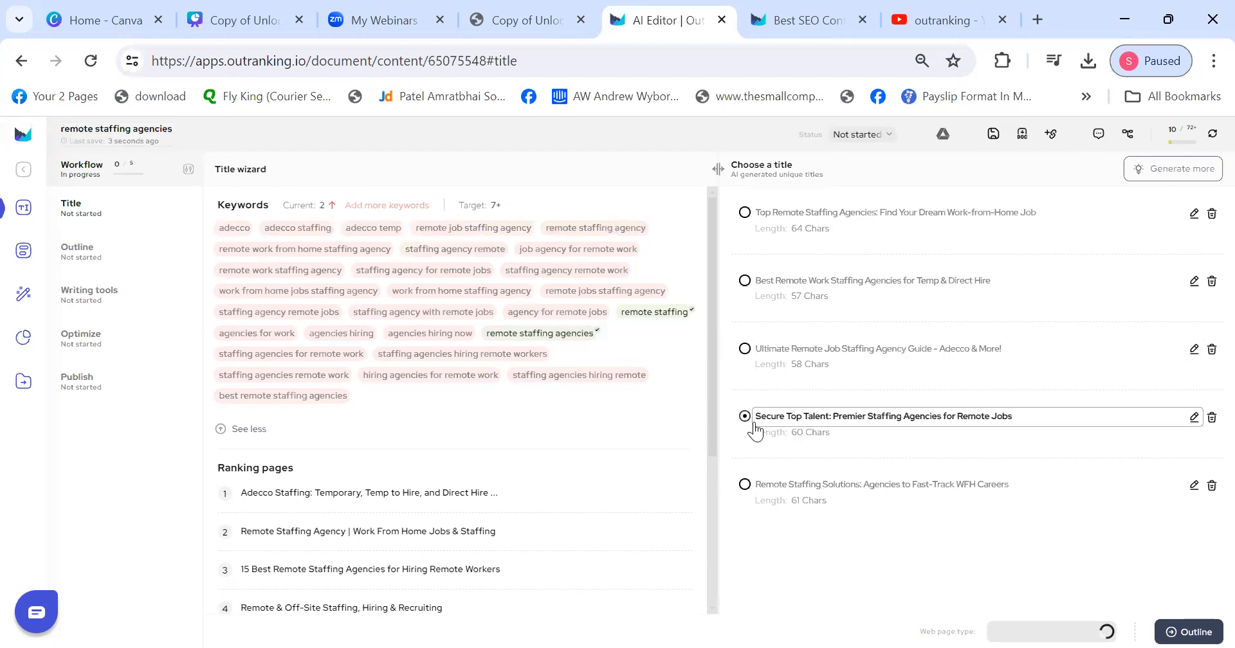
{"action": "left_click", "coordinate": [746, 486]}
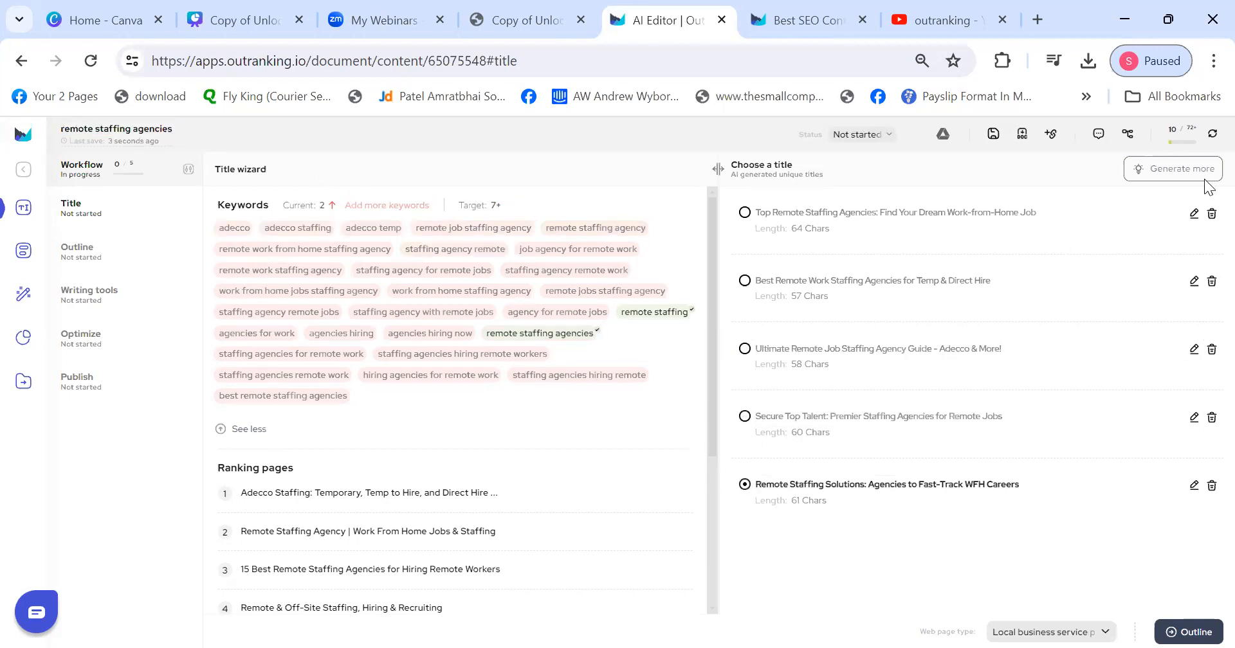
- Generate more title suggestions and select the new title "Secure Top Remote Roles: Premier Staffing Agency Services"
{"action": "left_click", "coordinate": [1152, 173]}
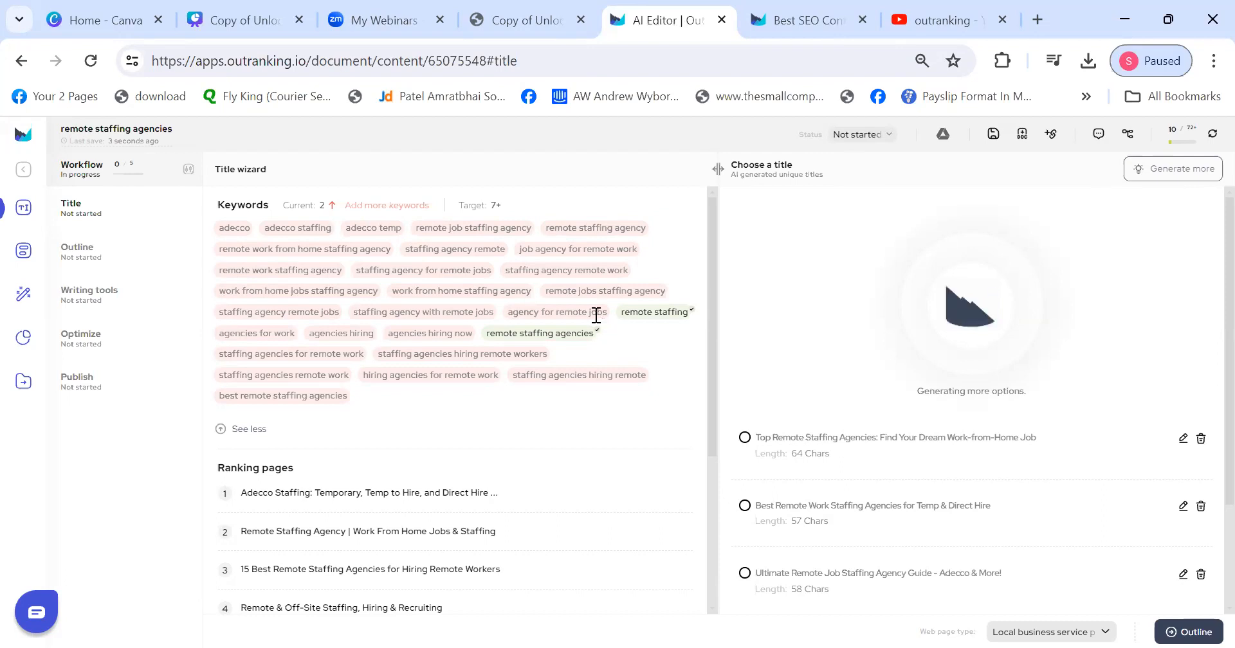
{"action": "scroll", "coordinate": [830, 480], "scroll_direction": "down", "scroll_amount": 4}
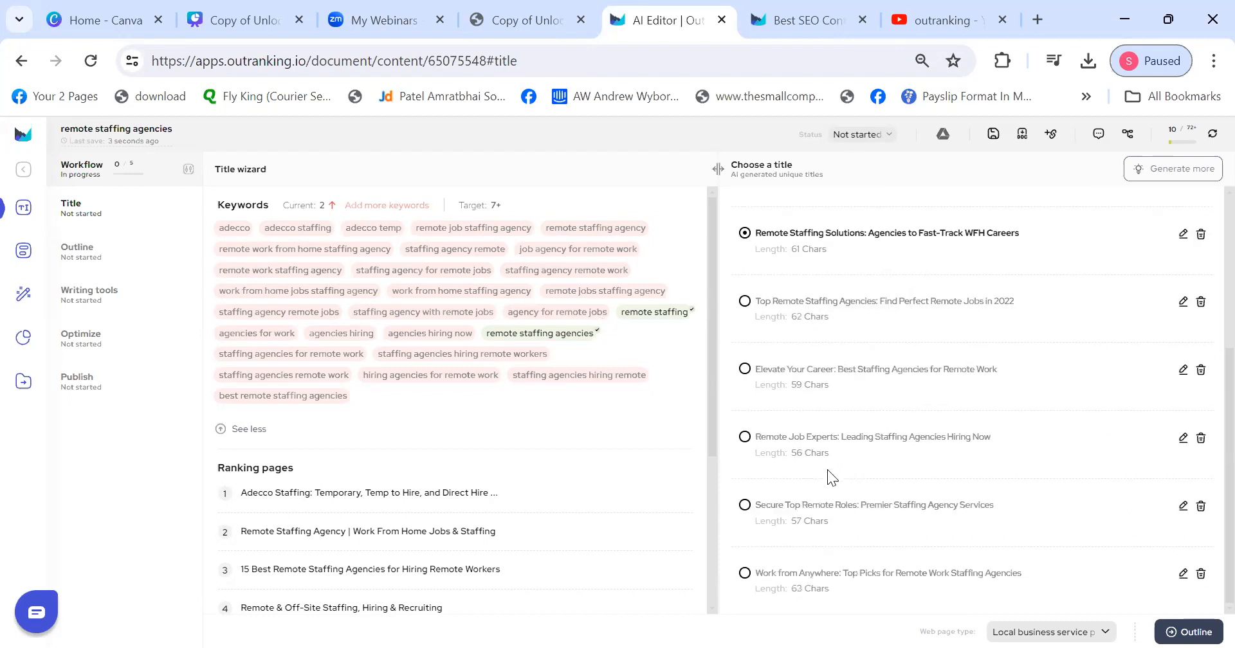
{"action": "left_click", "coordinate": [746, 438]}
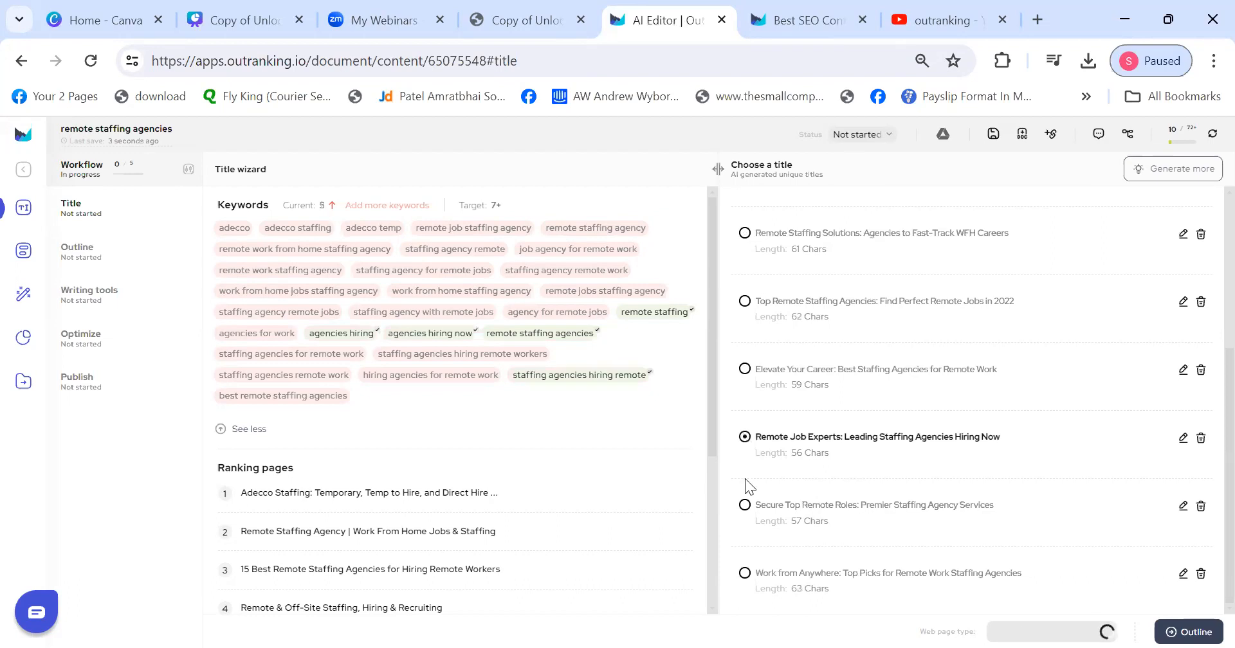
{"action": "left_click", "coordinate": [745, 506]}
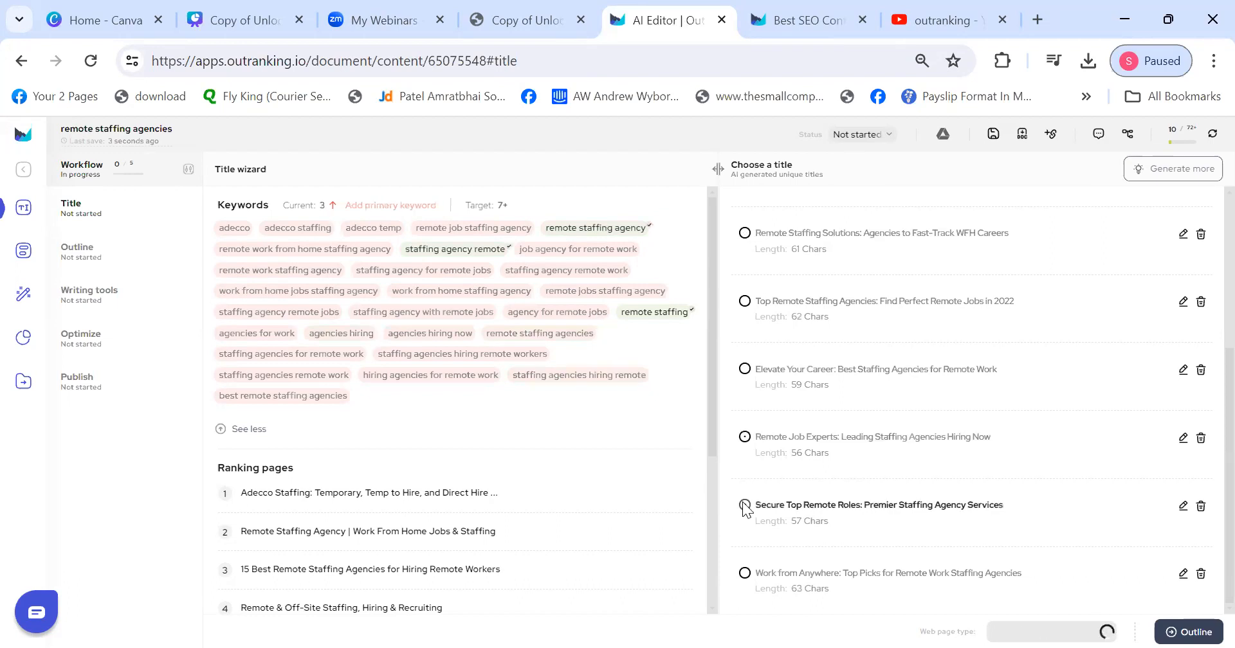
- Try the title "Work from Anywhere: Top Picks for Remote Work Staffing Agencies" and settle on "Ultimate Remote Job Staffing Agency Guide - Adecco & More!"
{"action": "left_click", "coordinate": [746, 573]}
{"action": "scroll", "coordinate": [1006, 300], "scroll_direction": "up", "scroll_amount": 3}
{"action": "scroll", "coordinate": [1006, 300], "scroll_direction": "down", "scroll_amount": 3}
{"action": "scroll", "coordinate": [852, 476], "scroll_direction": "up", "scroll_amount": 3}
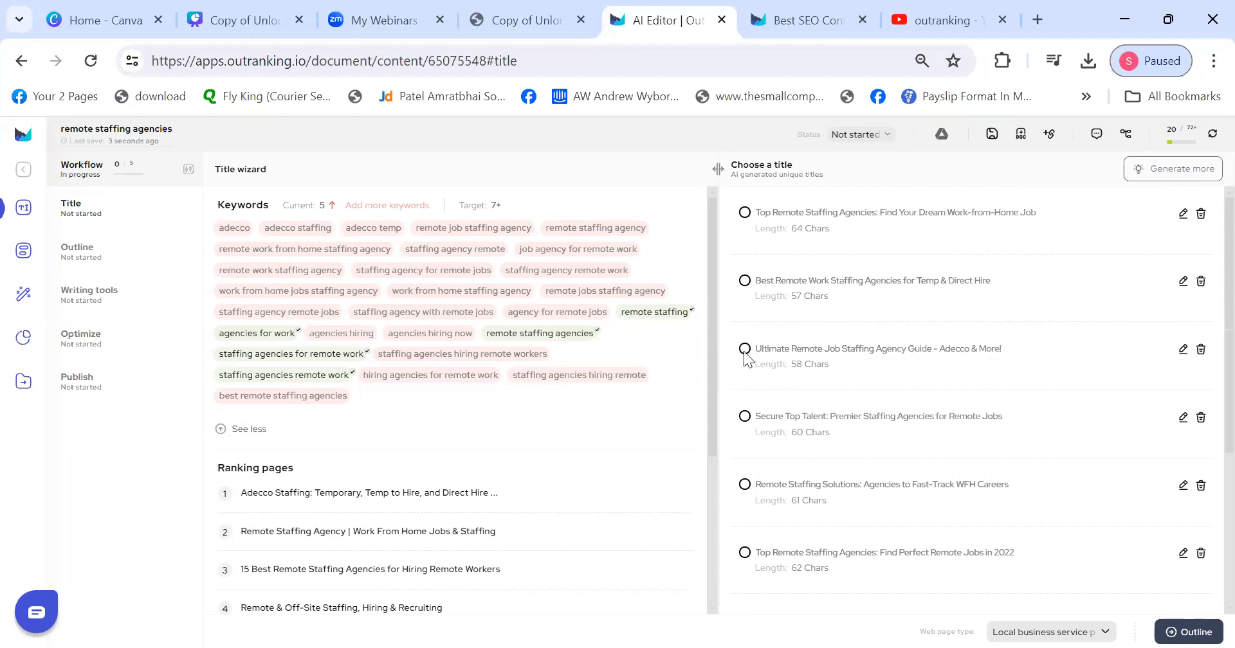
{"action": "left_click", "coordinate": [745, 350]}
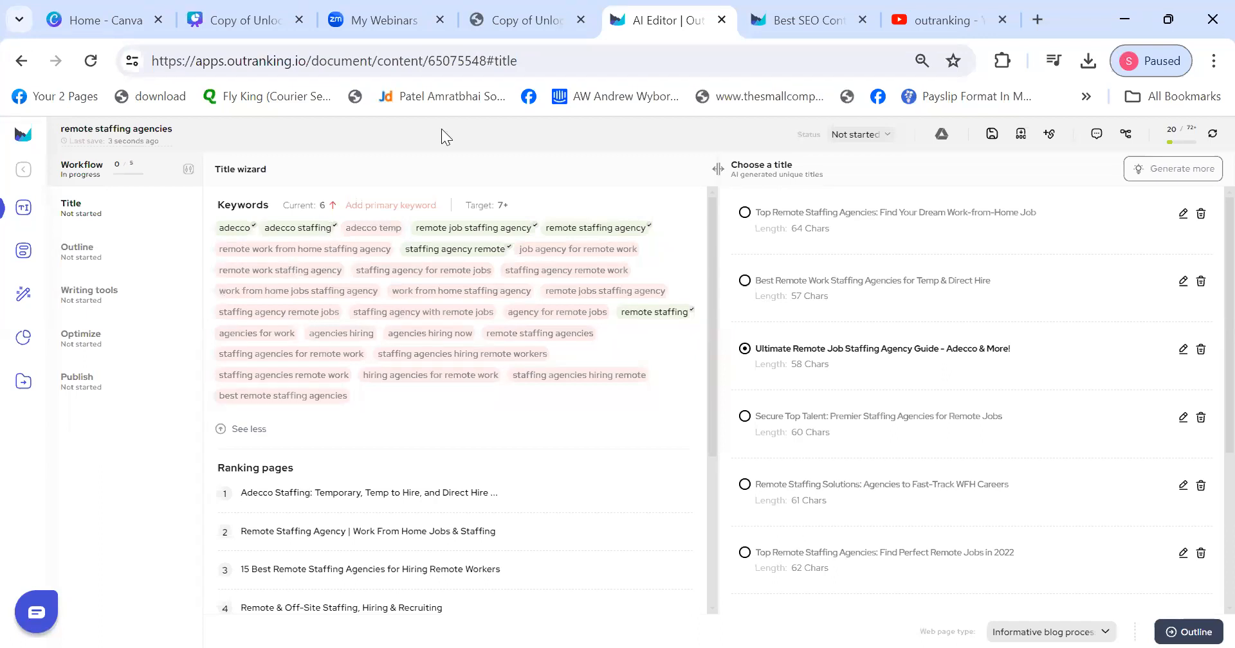
- Consult the E.E.A.T PDF guide's advice on targeting important keywords in the title and outlines
{"action": "left_click", "coordinate": [543, 7]}
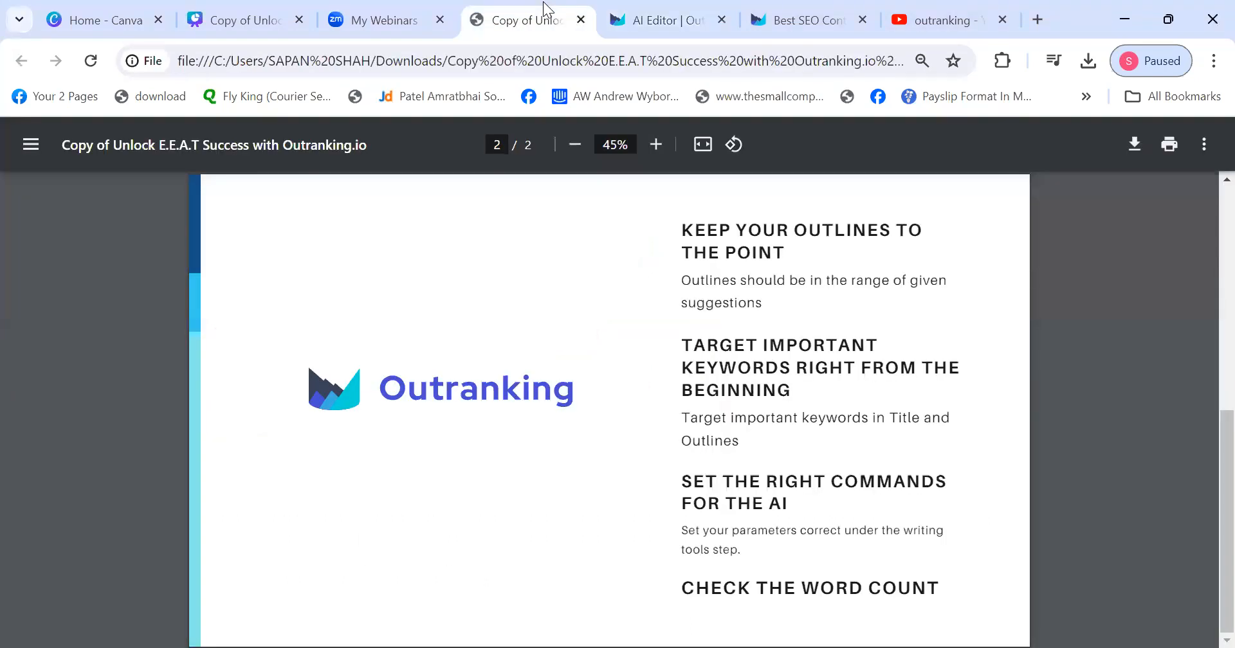
{"action": "left_click", "coordinate": [618, 58]}
{"action": "left_click", "coordinate": [765, 389]}
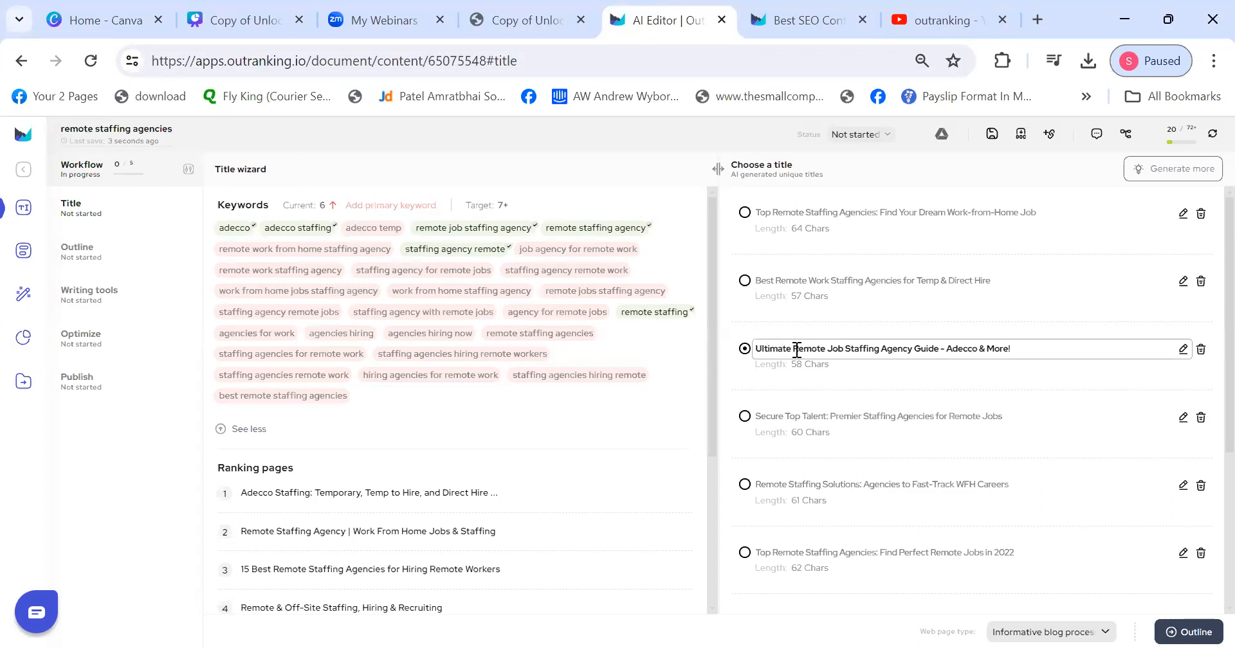
- Change "Agency" to "Agencies" in the selected title and replace its final exclamation mark with "Agency"
{"action": "left_click", "coordinate": [917, 348]}
{"action": "key", "text": "BackSpace"}
{"action": "key", "text": "BackSpace"}
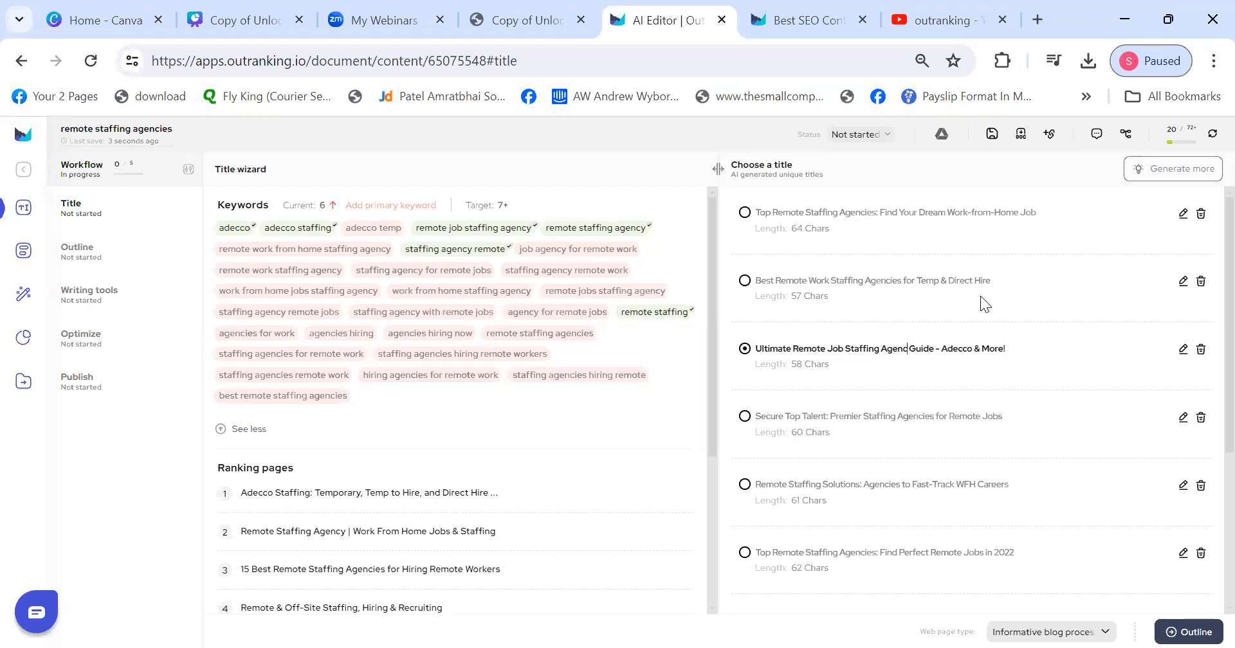
{"action": "type", "text": "ies"}
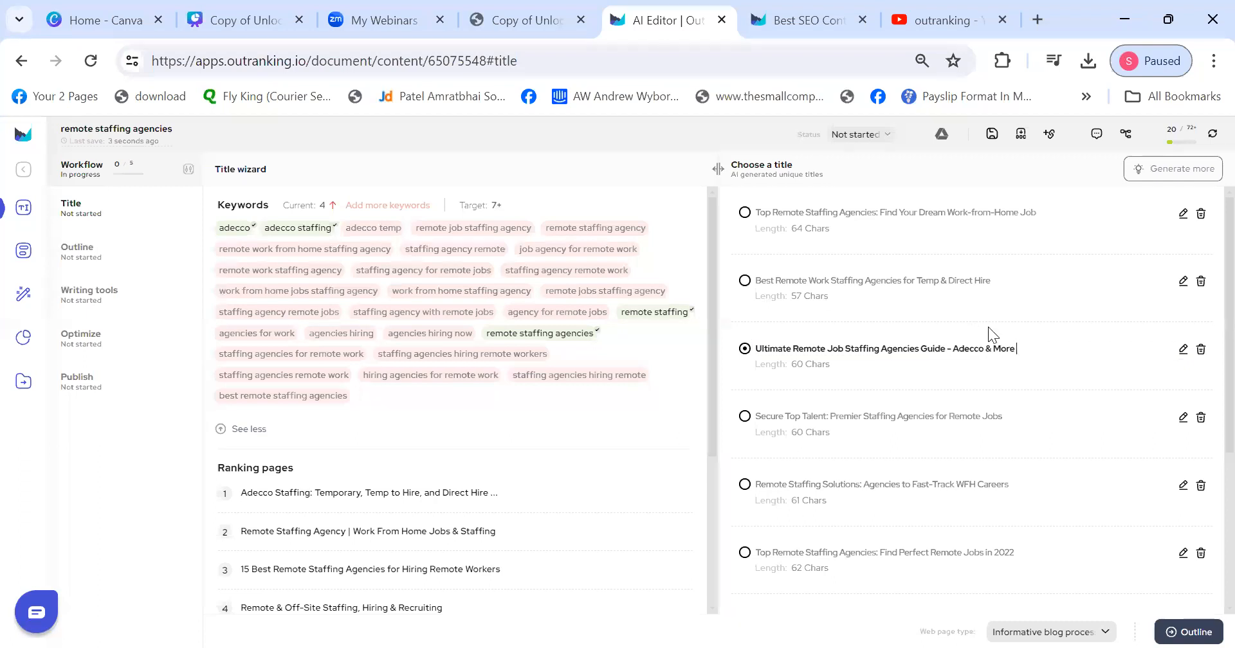
{"action": "key", "text": "BackSpace"}
{"action": "type", "text": "Agency"}
{"action": "left_click", "coordinate": [676, 215]}
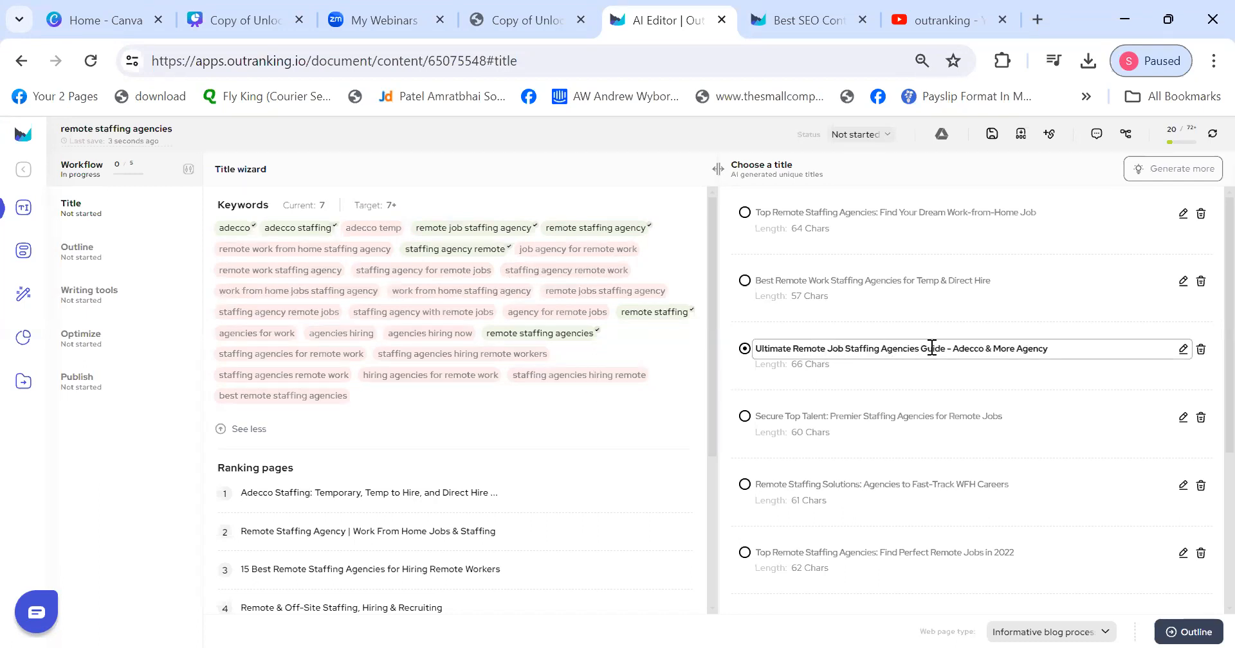
- Insert "work" before "Staffing" in the selected title and check the keyword count against the target
{"action": "left_click", "coordinate": [846, 352]}
{"action": "type", "text": "work"}
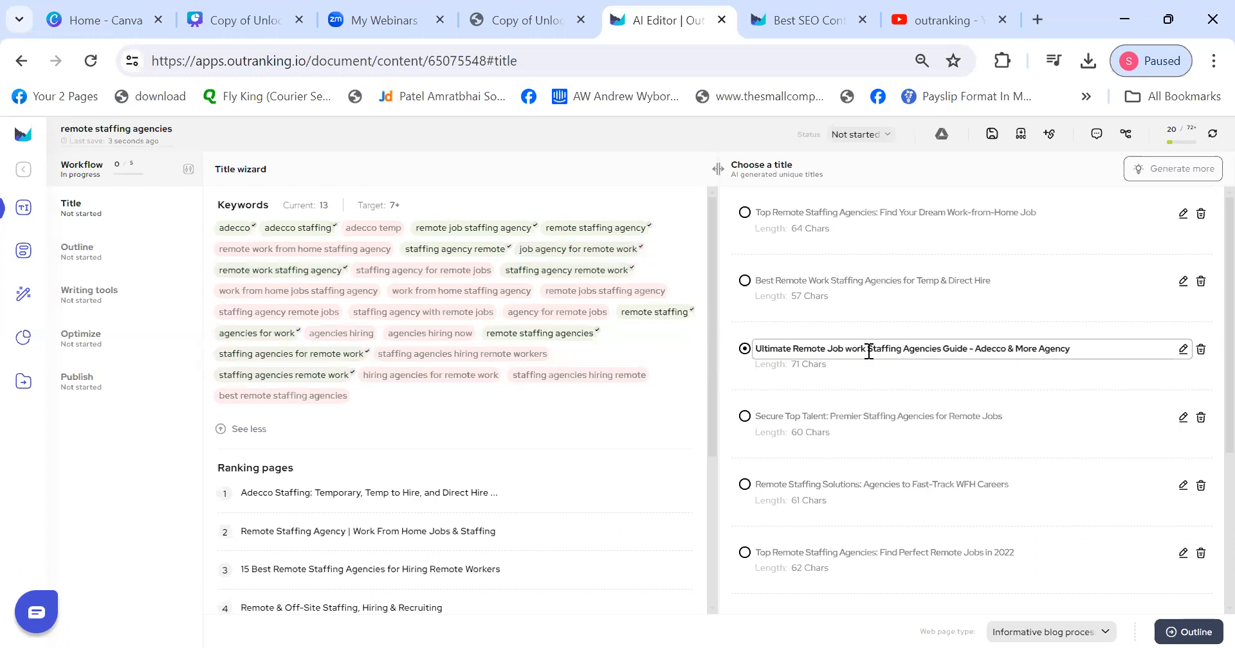
{"action": "left_click_drag", "start_coordinate": [320, 204], "coordinate": [382, 205]}
{"action": "left_click", "coordinate": [443, 200]}
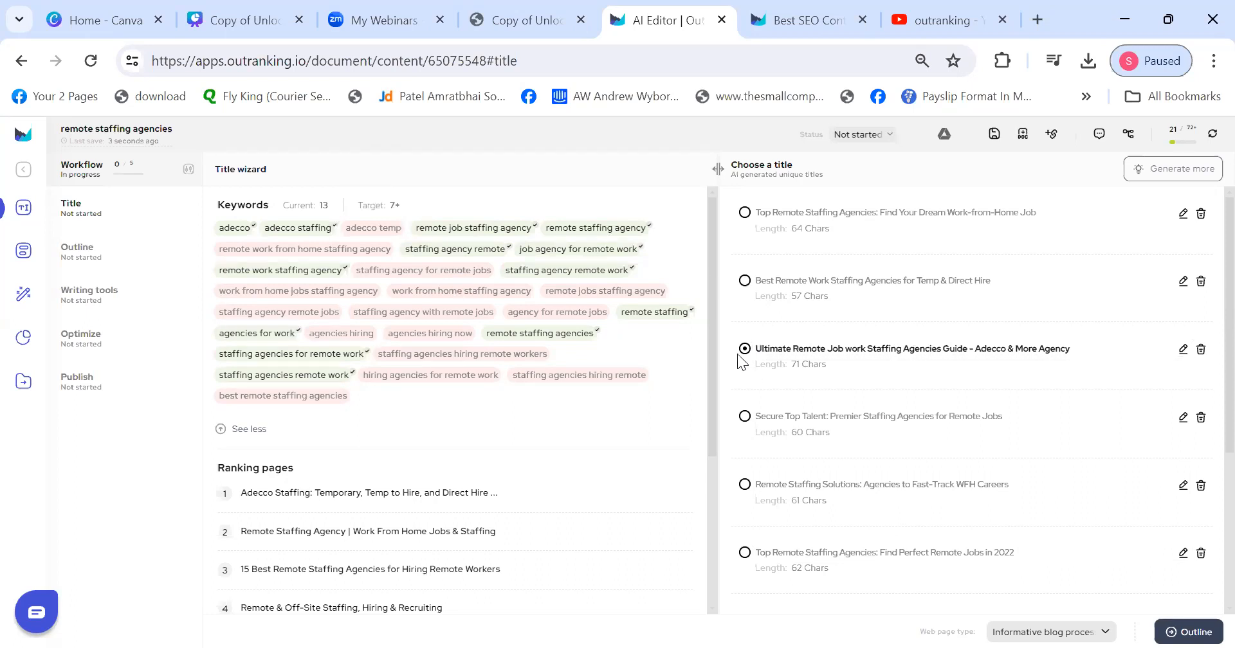
- Examine the available web page types for the article without changing the selected type
{"action": "left_click_drag", "start_coordinate": [920, 629], "coordinate": [1032, 624]}
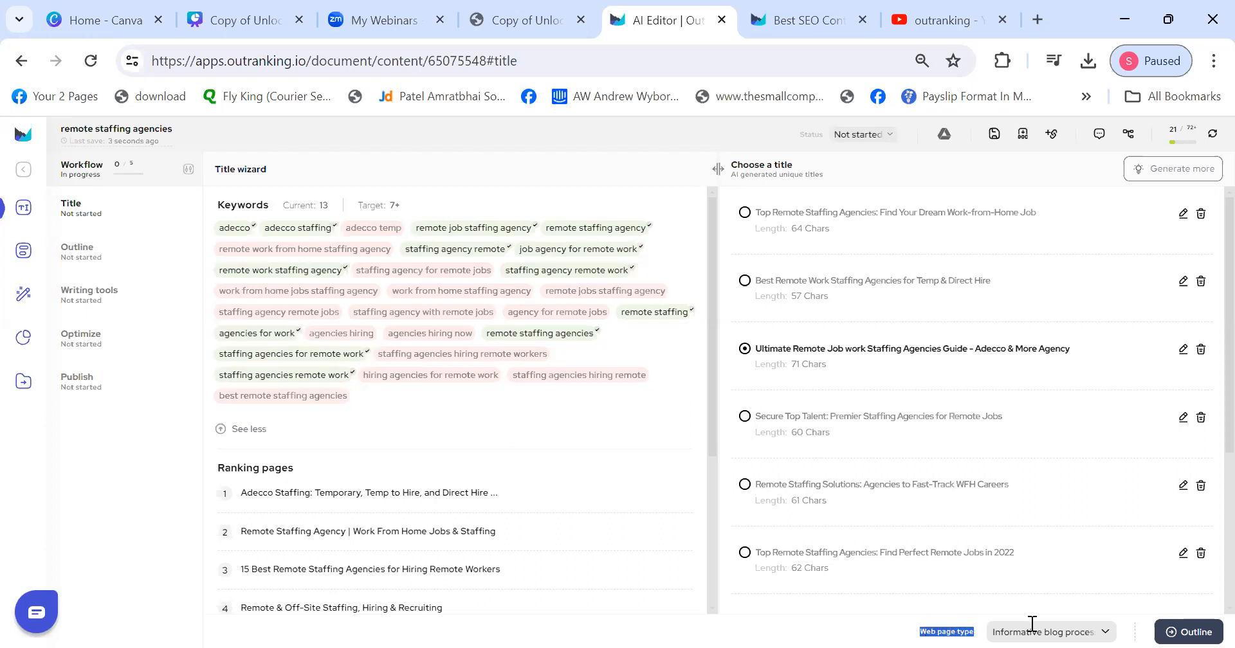
{"action": "left_click", "coordinate": [1081, 627]}
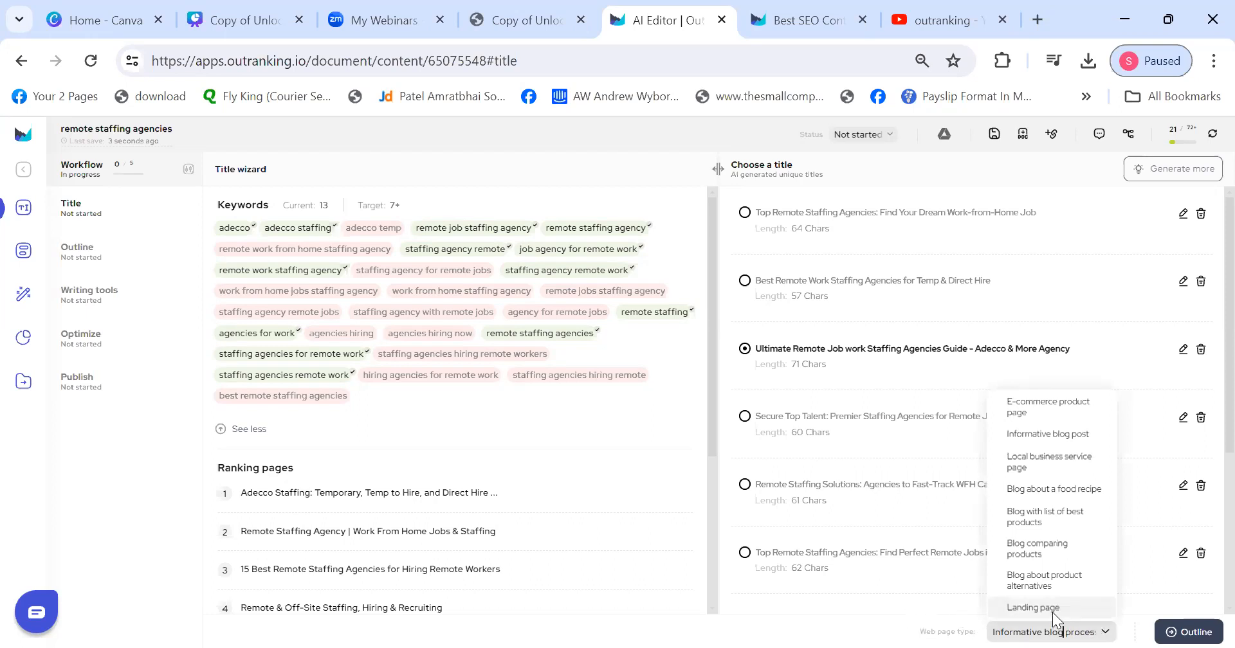
{"action": "left_click", "coordinate": [905, 585]}
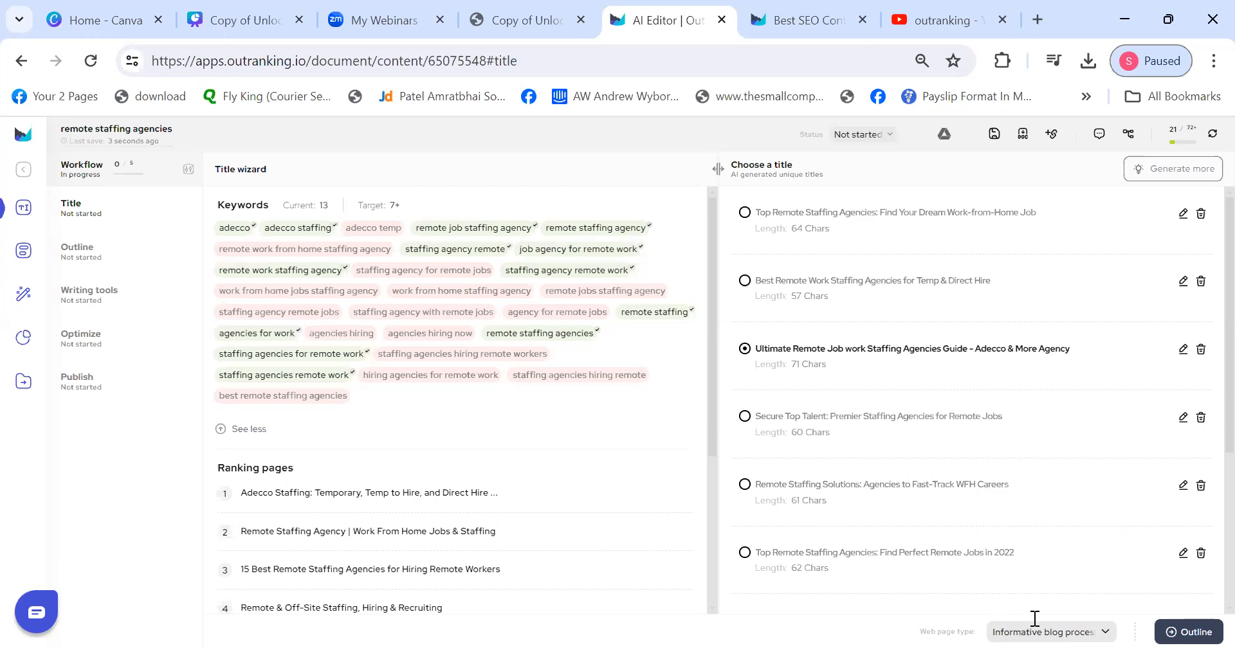
{"action": "left_click", "coordinate": [1085, 629]}
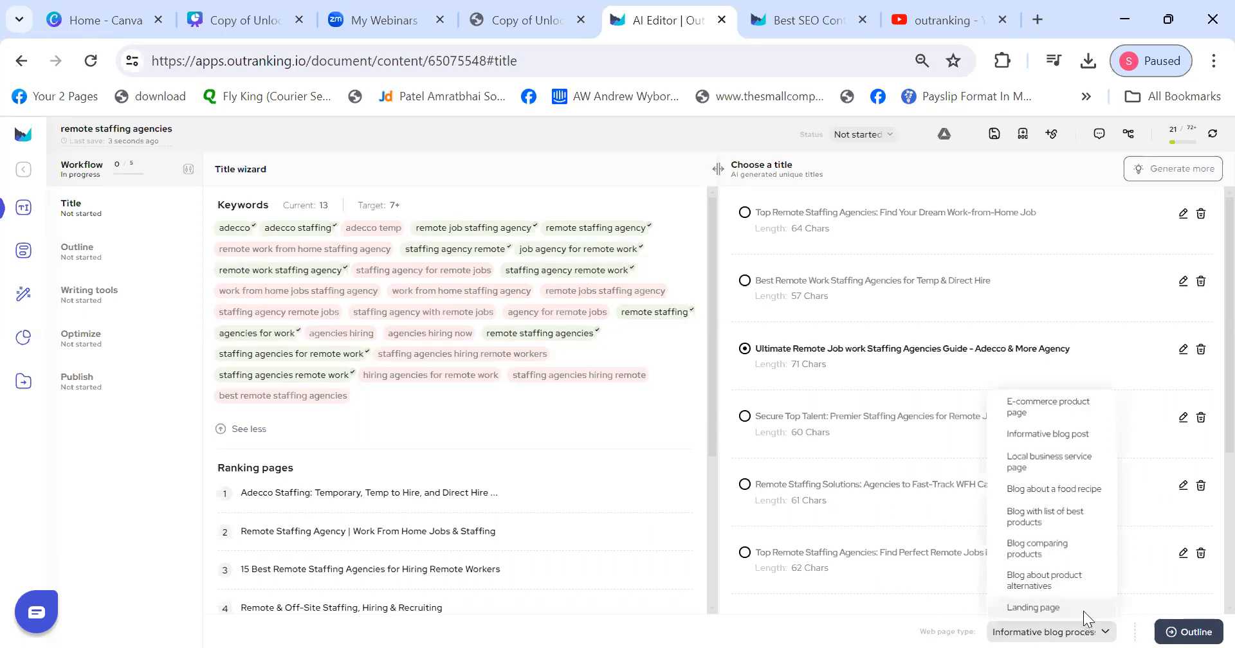
{"action": "left_click", "coordinate": [862, 590]}
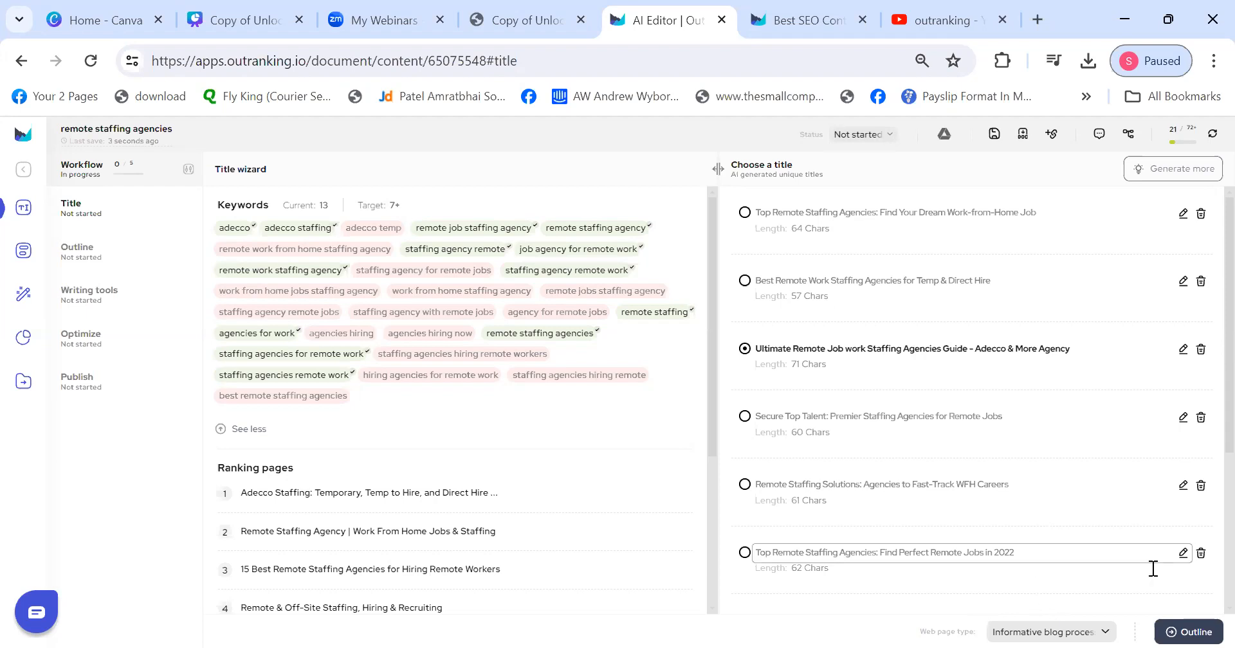
- Proceed to the outline stage with the chosen title and check the workflow progress
{"action": "left_click", "coordinate": [1193, 626]}
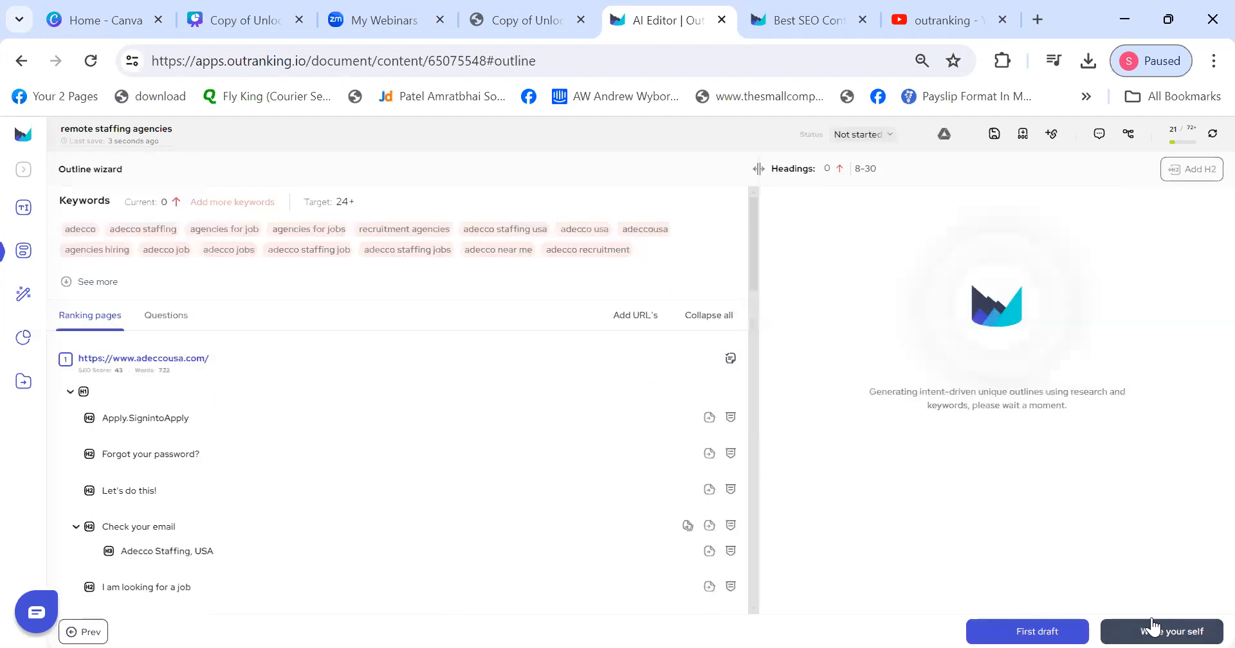
{"action": "left_click", "coordinate": [23, 169]}
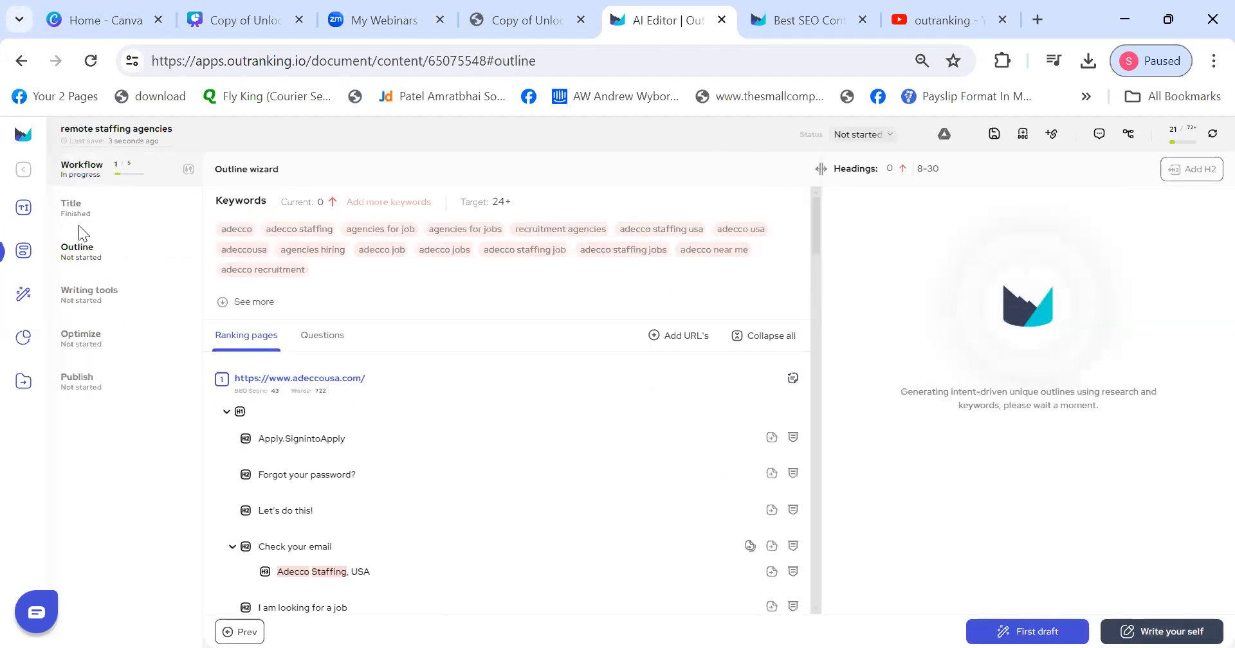
{"action": "left_click", "coordinate": [24, 172]}
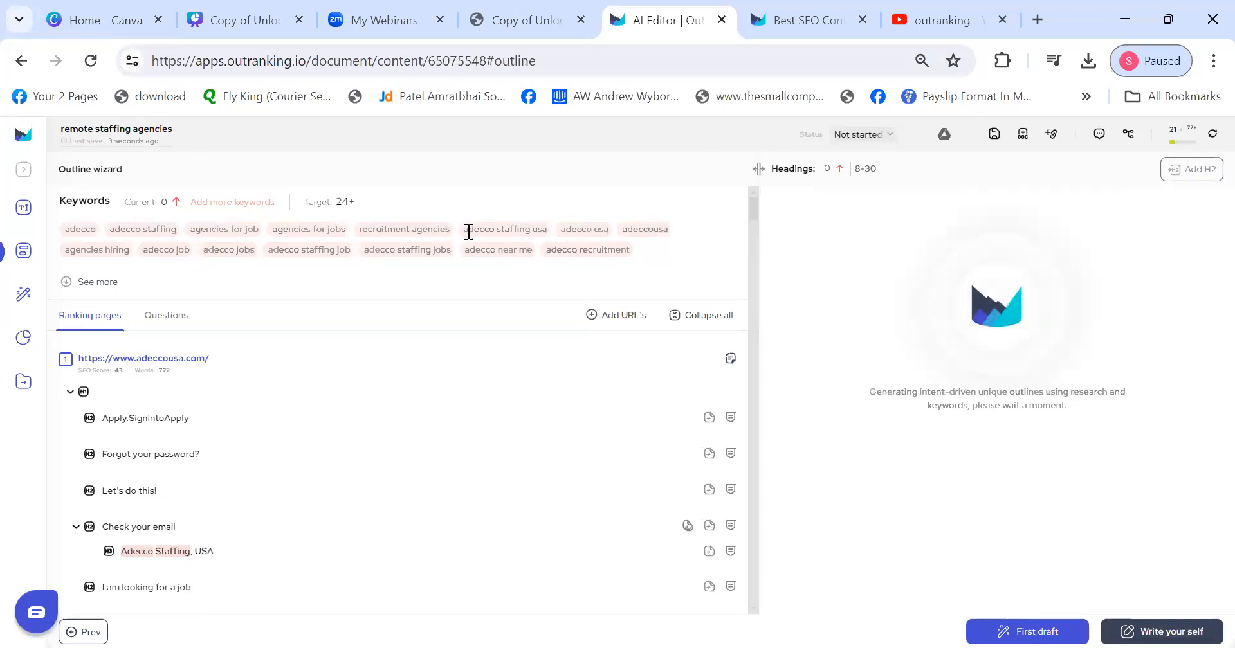
- Examine the outline wizard's keywords, the ranking pages' headings and the outline generation status
{"action": "double_click", "coordinate": [493, 225]}
{"action": "left_click", "coordinate": [491, 219]}
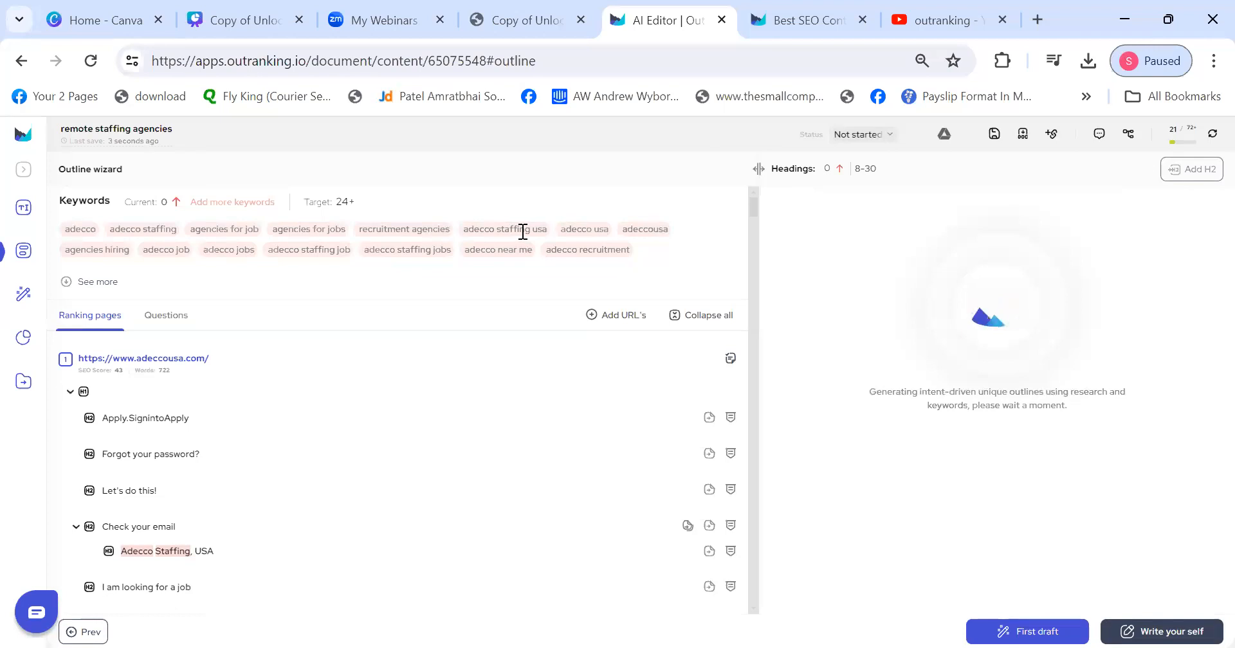
{"action": "left_click", "coordinate": [95, 283]}
{"action": "scroll", "coordinate": [418, 248], "scroll_direction": "down", "scroll_amount": 3}
{"action": "scroll", "coordinate": [423, 252], "scroll_direction": "down", "scroll_amount": 10}
{"action": "left_click", "coordinate": [97, 226]}
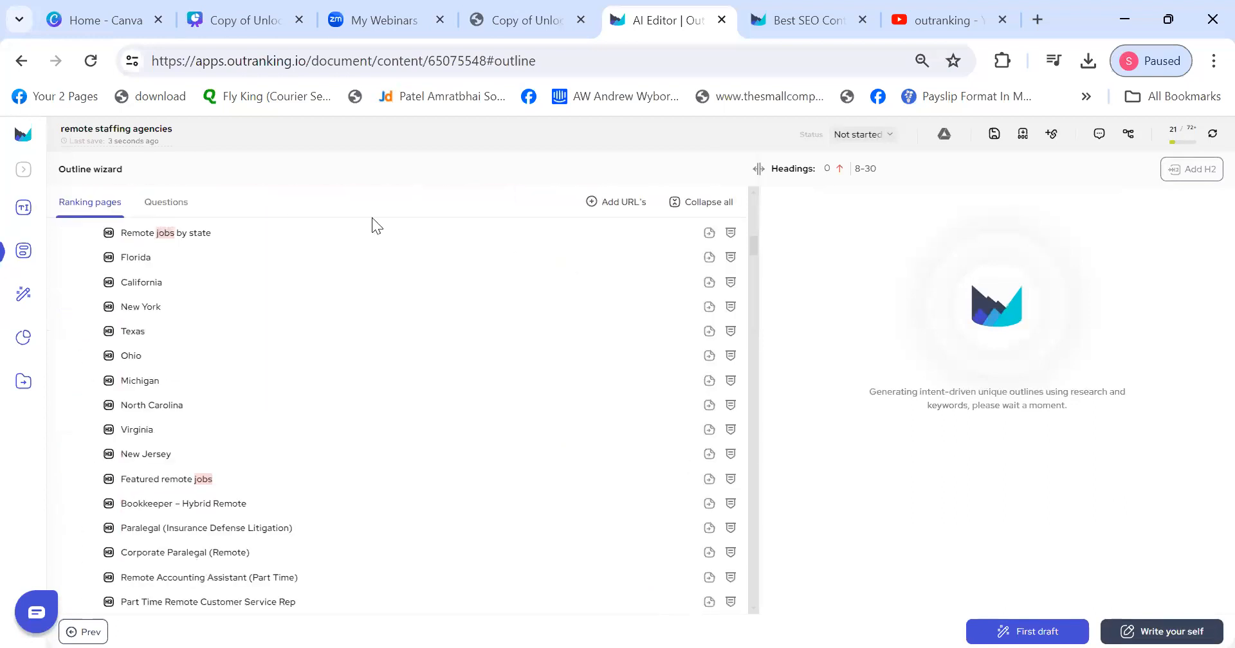
{"action": "scroll", "coordinate": [412, 224], "scroll_direction": "up", "scroll_amount": 10}
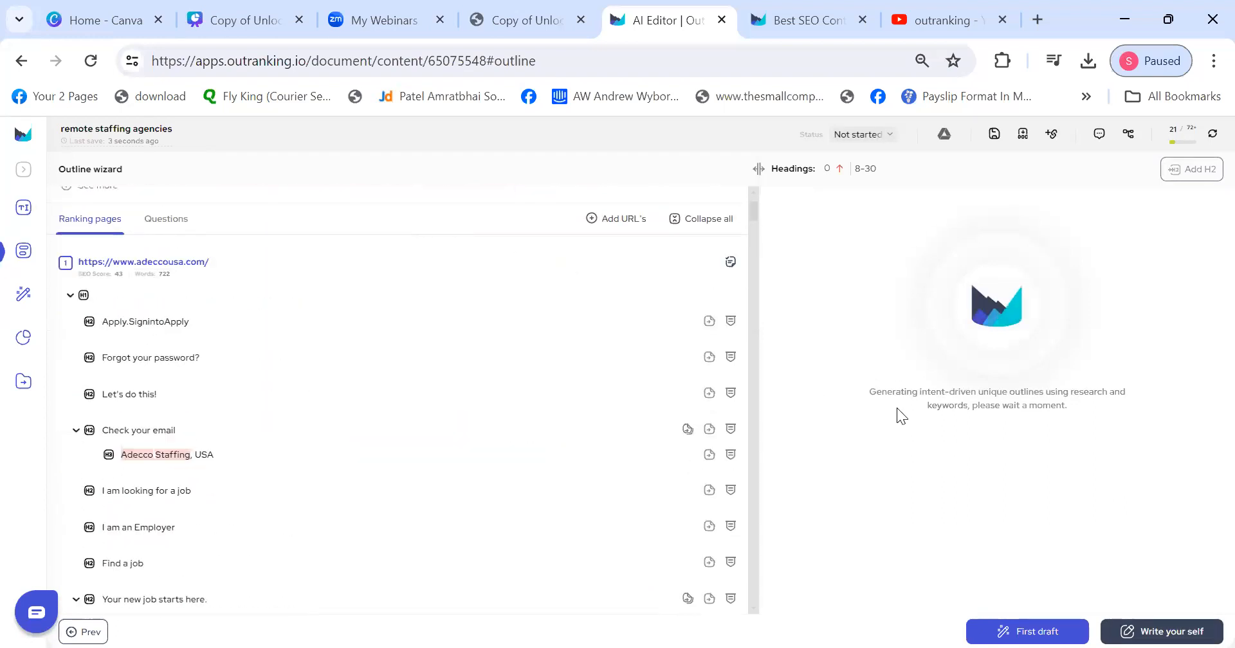
{"action": "left_click_drag", "start_coordinate": [868, 393], "coordinate": [1085, 411]}
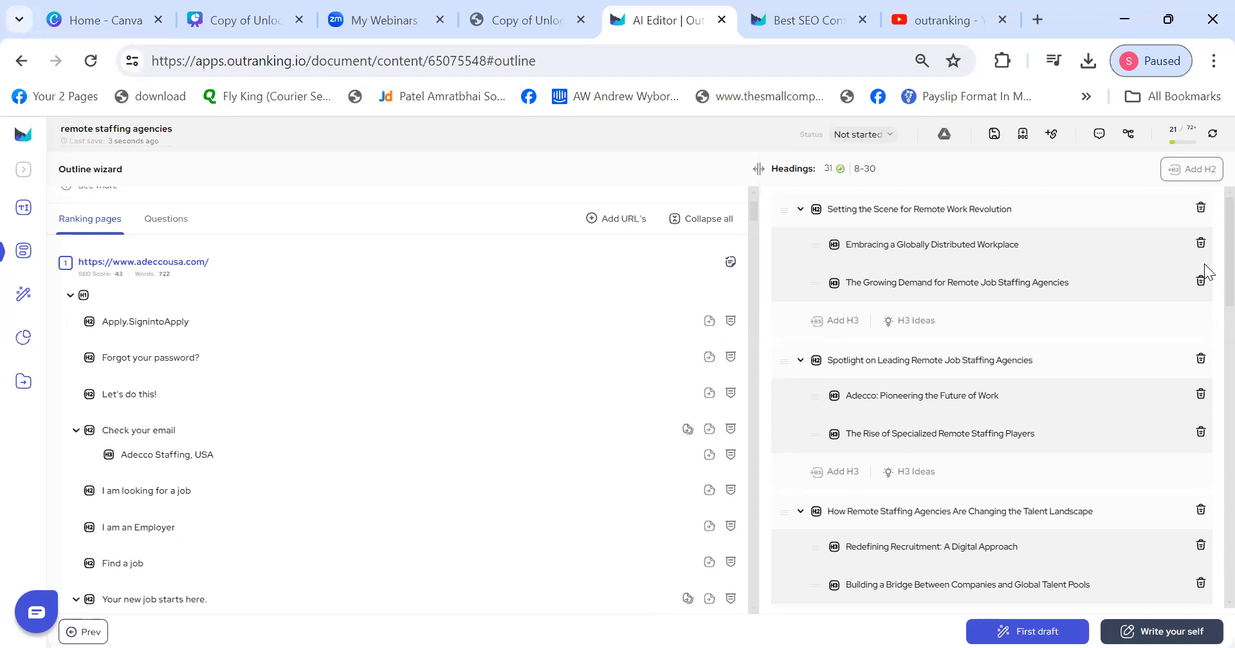
- Check the workflow stages and consult the PDF guide's advice on keeping outlines to the point
{"action": "left_click", "coordinate": [24, 170]}
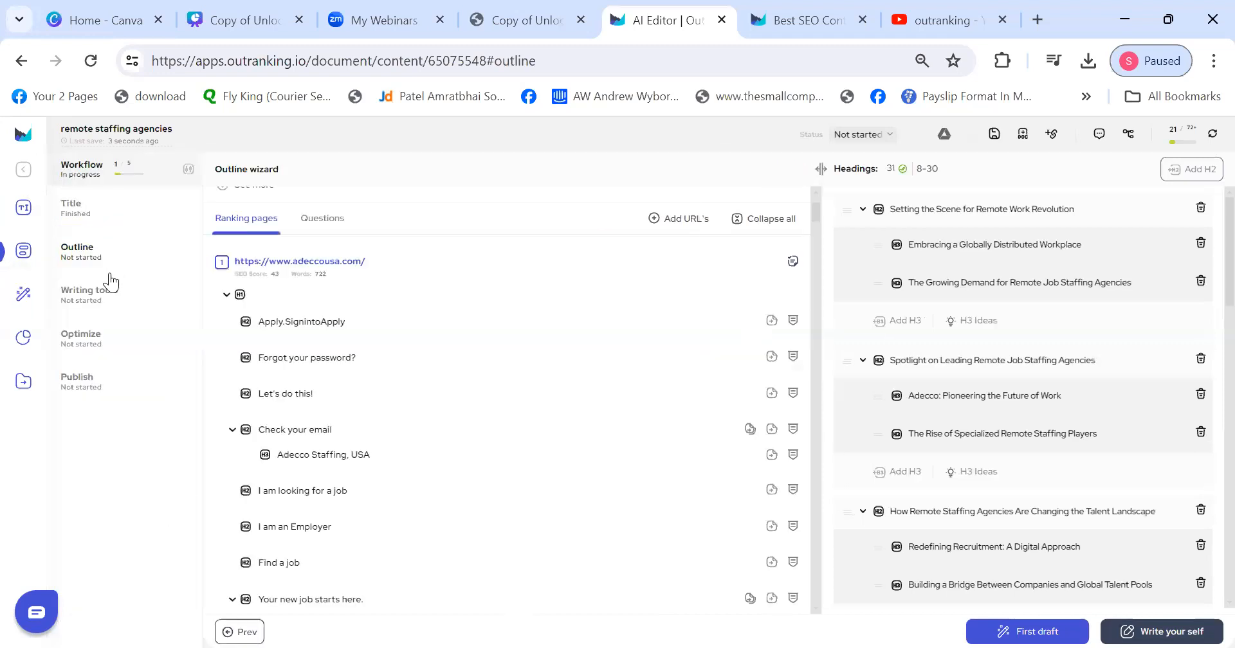
{"action": "left_click", "coordinate": [22, 172]}
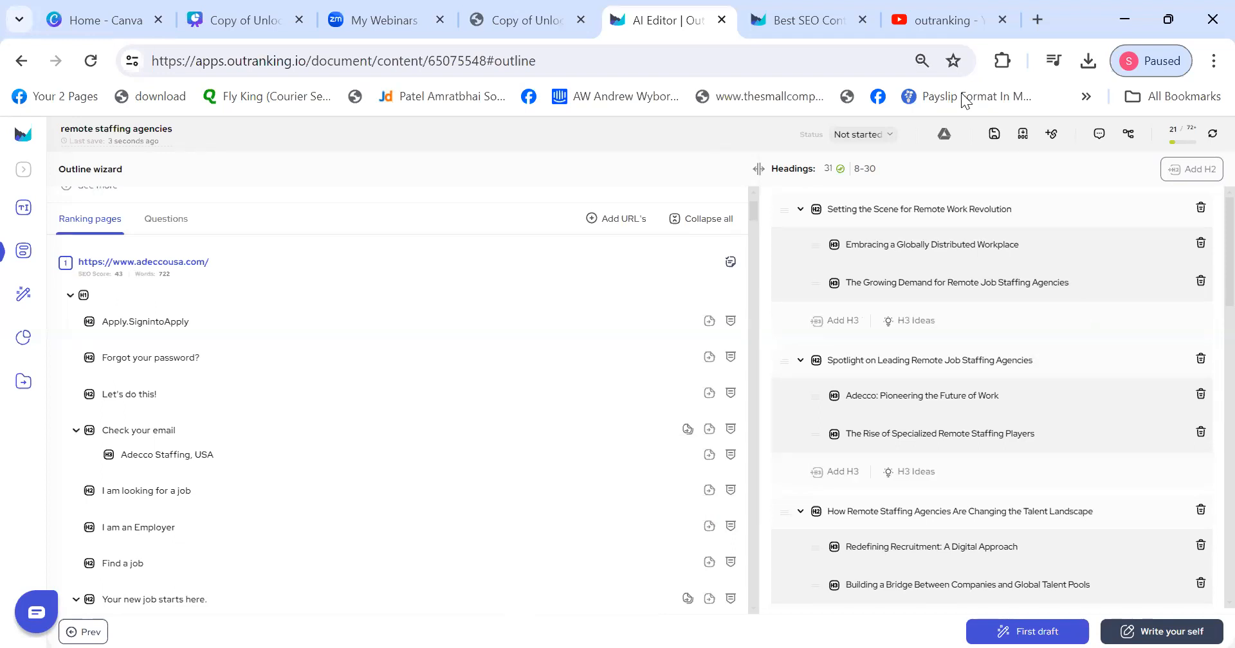
{"action": "left_click", "coordinate": [507, 10]}
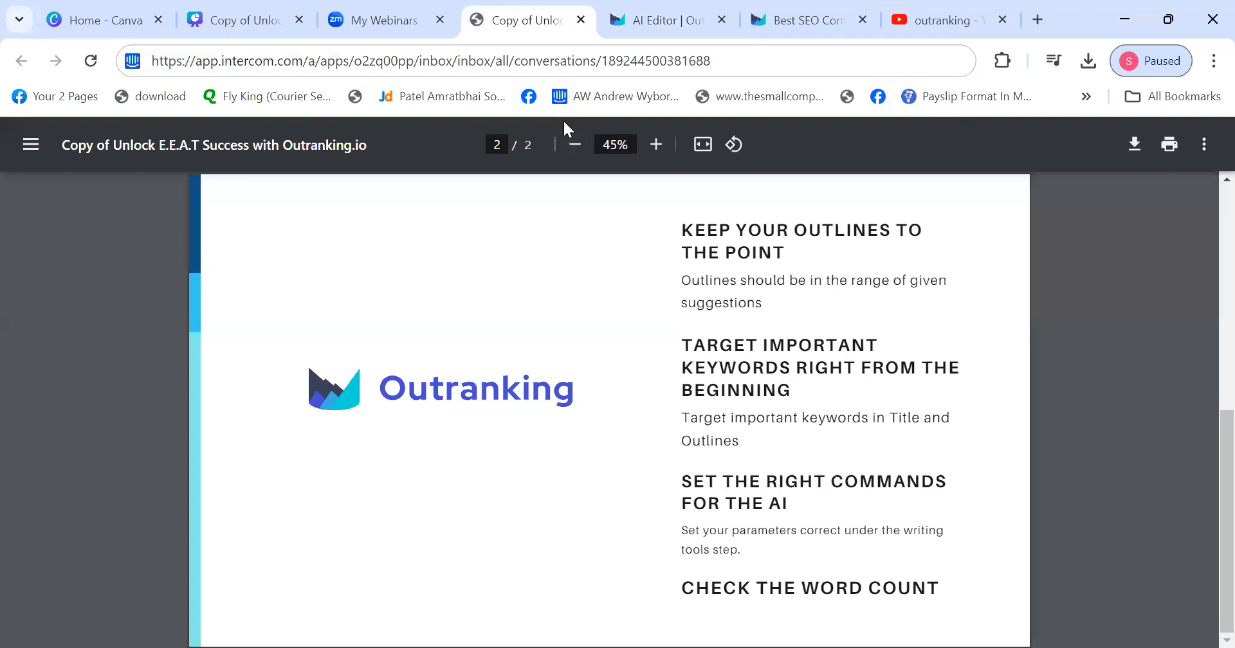
{"action": "left_click", "coordinate": [673, 12]}
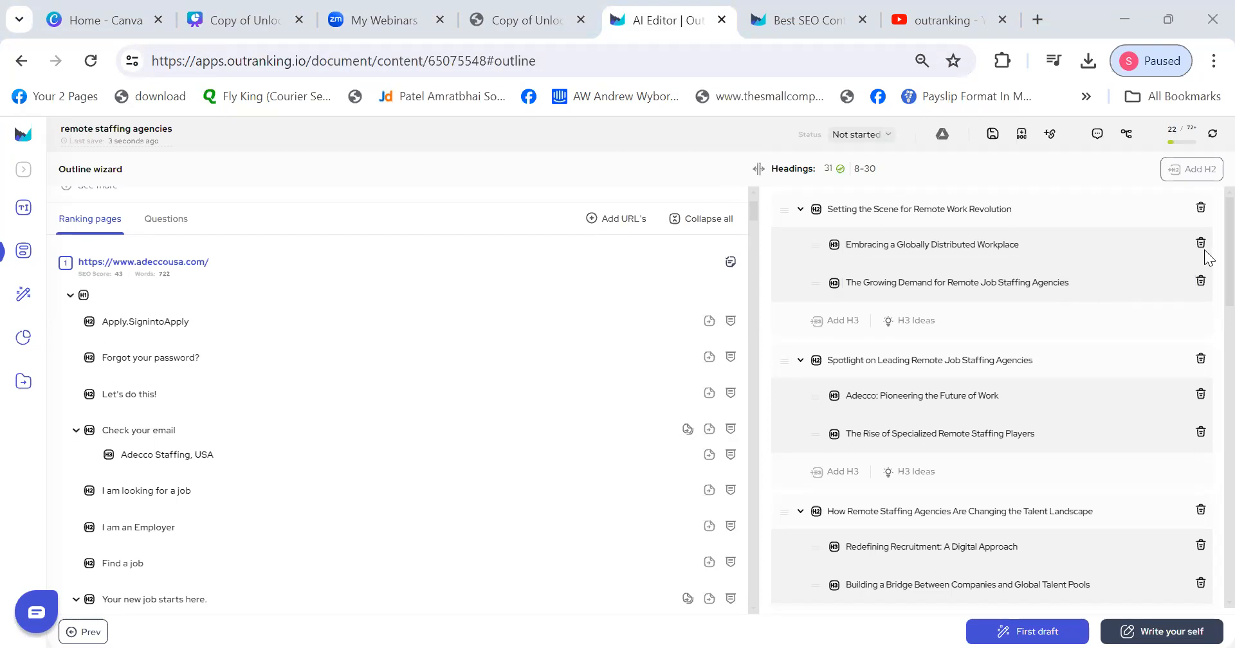
- Examine the generated outline's H2 and H3 headings from the opening section through the FAQ
{"action": "scroll", "coordinate": [1206, 283], "scroll_direction": "down", "scroll_amount": 2}
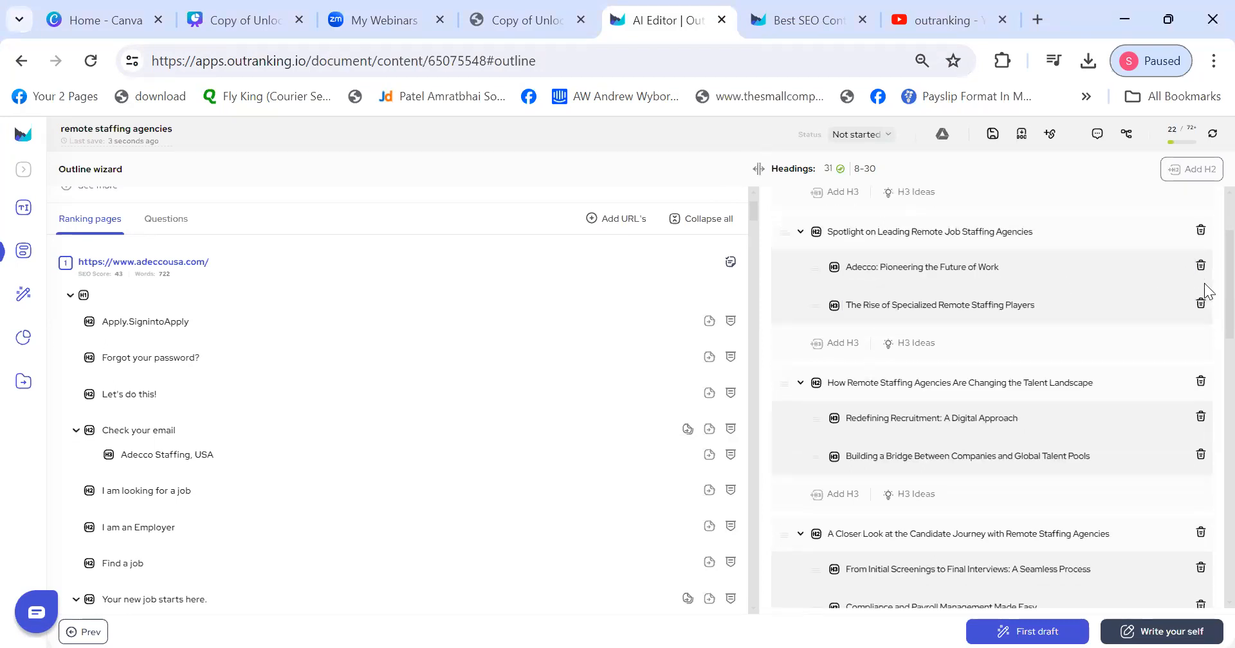
{"action": "scroll", "coordinate": [1204, 286], "scroll_direction": "down", "scroll_amount": 1}
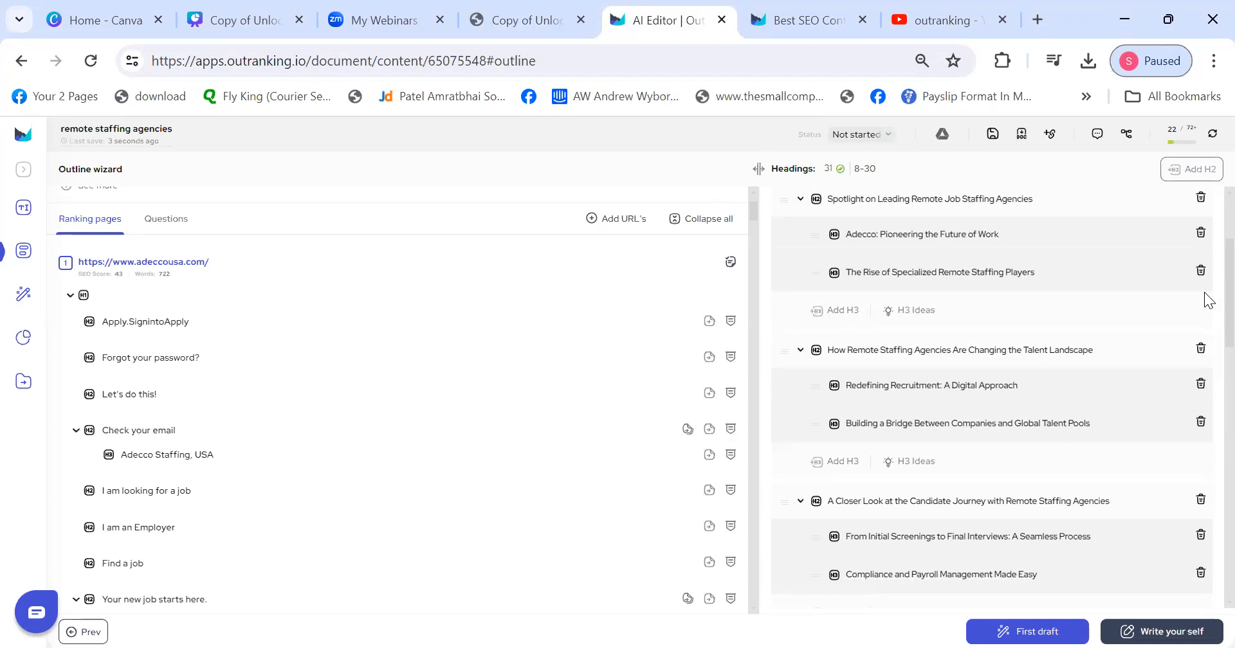
{"action": "scroll", "coordinate": [1209, 300], "scroll_direction": "down", "scroll_amount": 2}
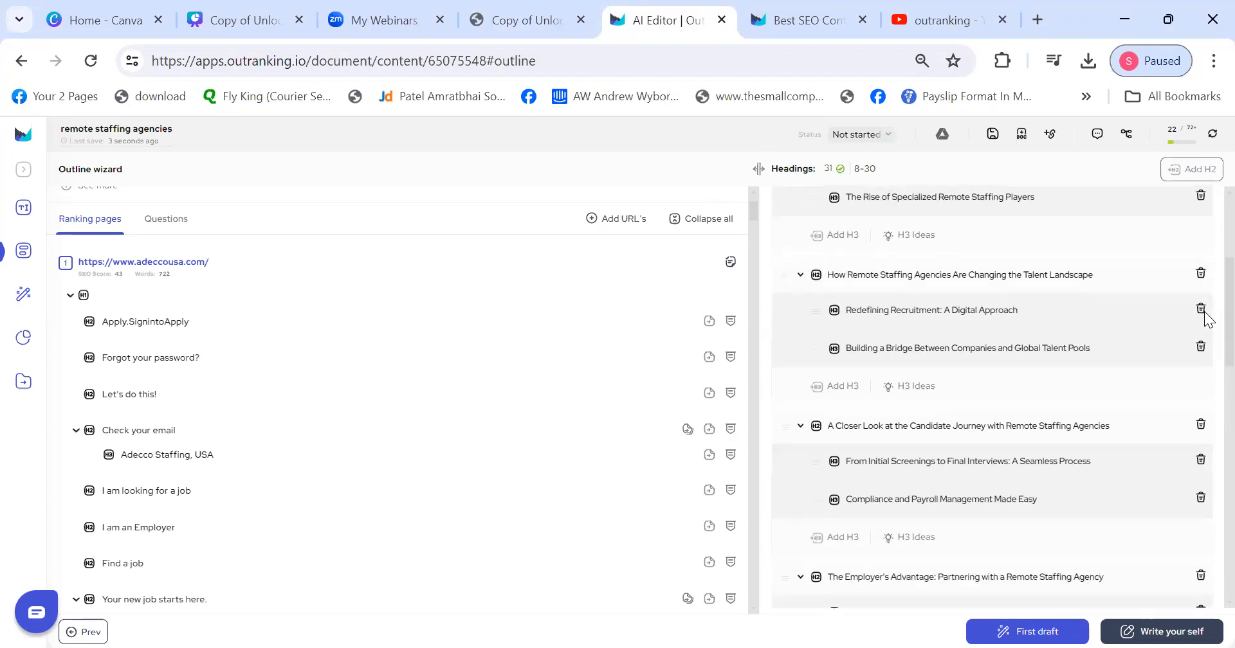
{"action": "scroll", "coordinate": [1204, 315], "scroll_direction": "down", "scroll_amount": 1}
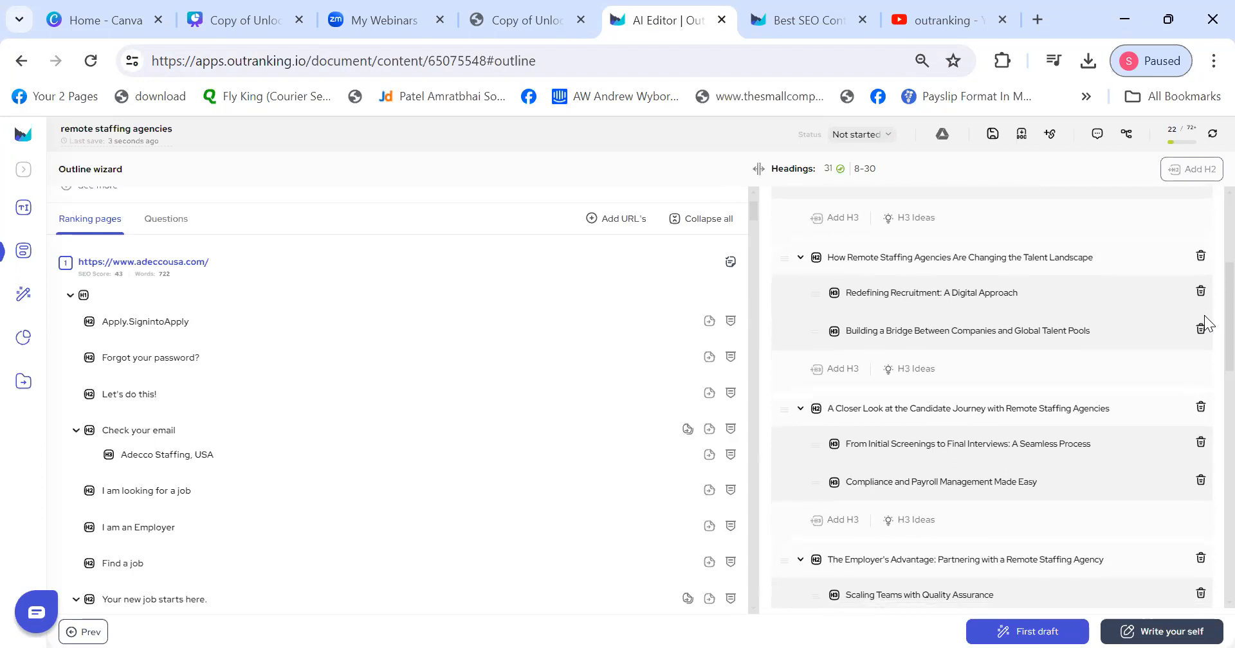
{"action": "scroll", "coordinate": [1204, 326], "scroll_direction": "down", "scroll_amount": 1}
{"action": "scroll", "coordinate": [1204, 321], "scroll_direction": "down", "scroll_amount": 1}
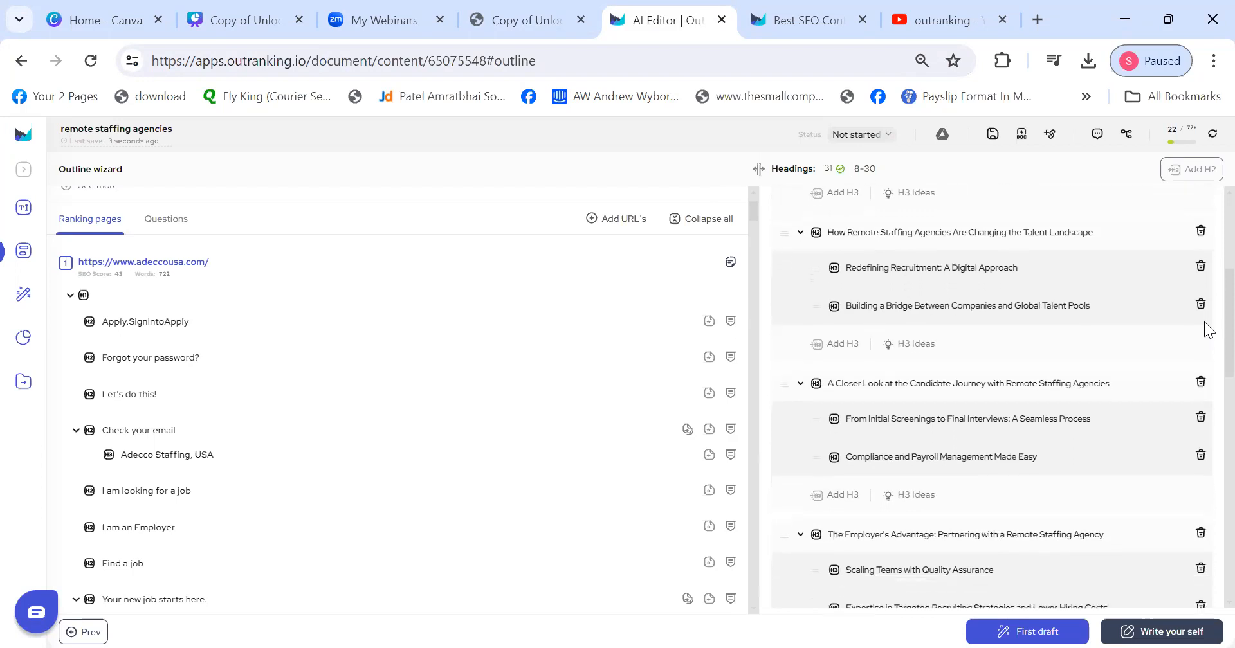
{"action": "scroll", "coordinate": [1204, 322], "scroll_direction": "down", "scroll_amount": 3}
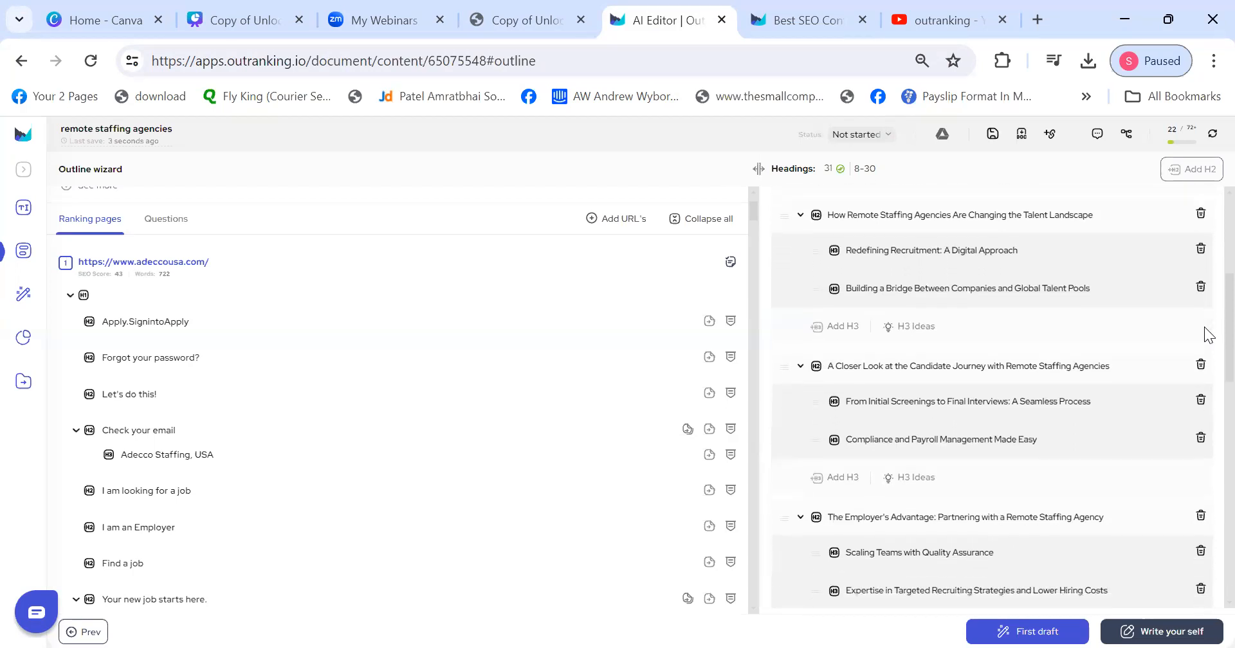
{"action": "scroll", "coordinate": [1205, 341], "scroll_direction": "down", "scroll_amount": 4}
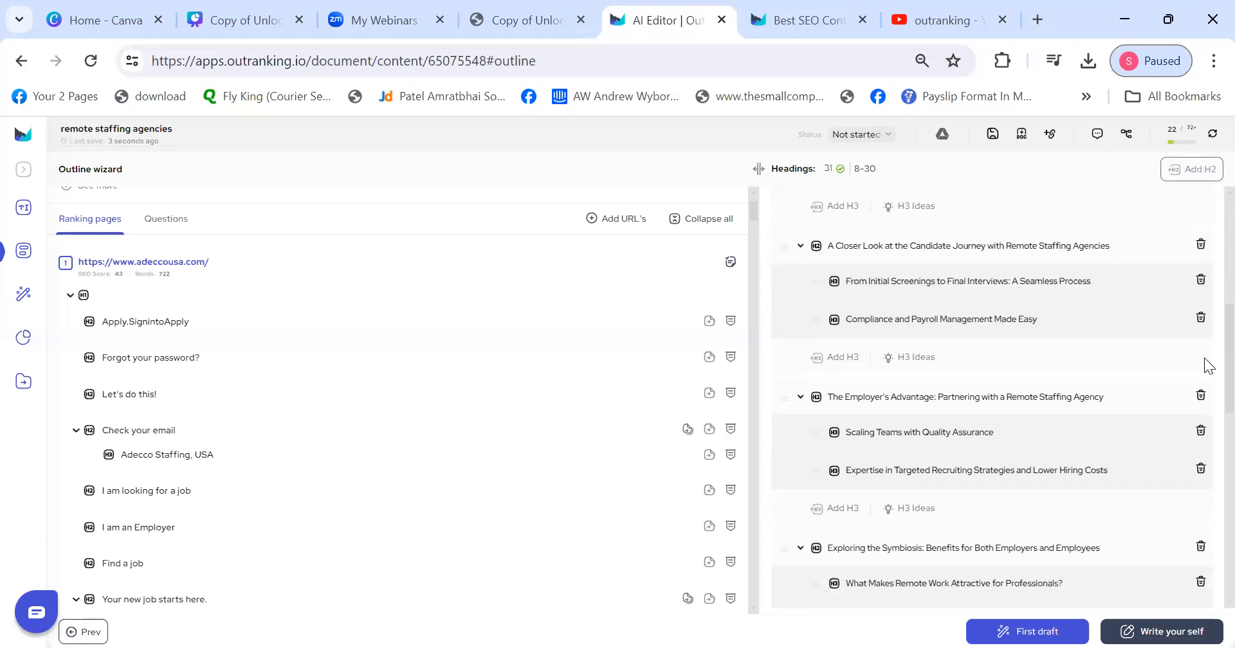
{"action": "scroll", "coordinate": [1205, 358], "scroll_direction": "down", "scroll_amount": 7}
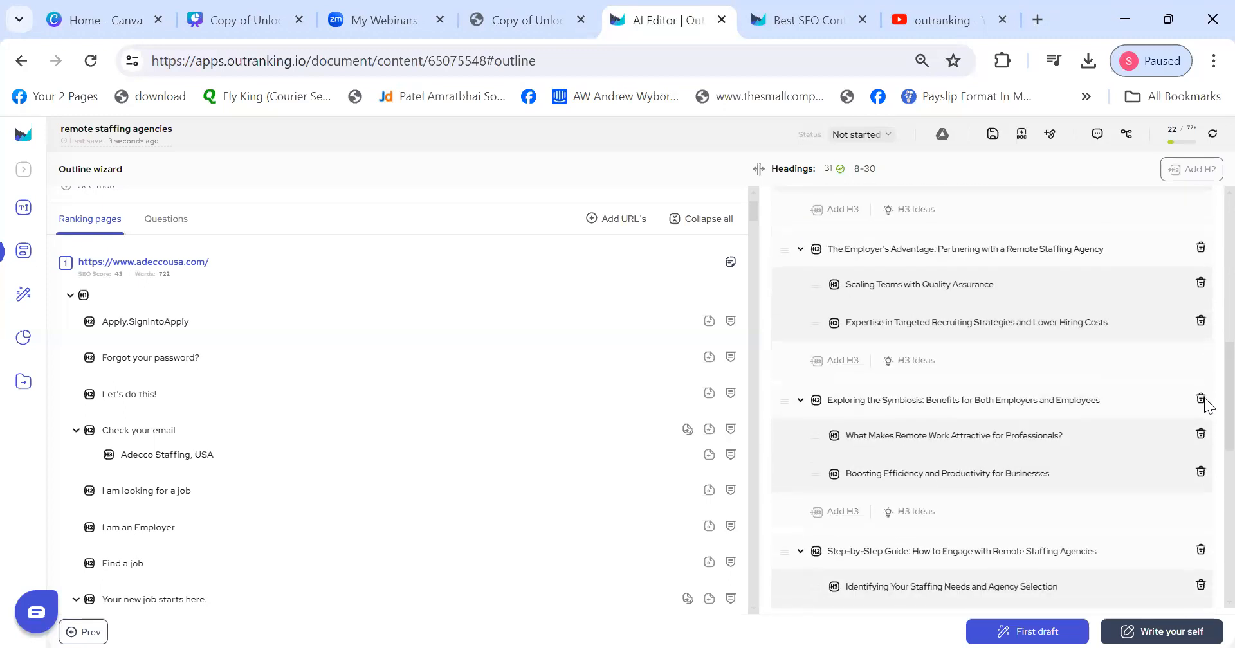
{"action": "scroll", "coordinate": [1204, 404], "scroll_direction": "down", "scroll_amount": 1}
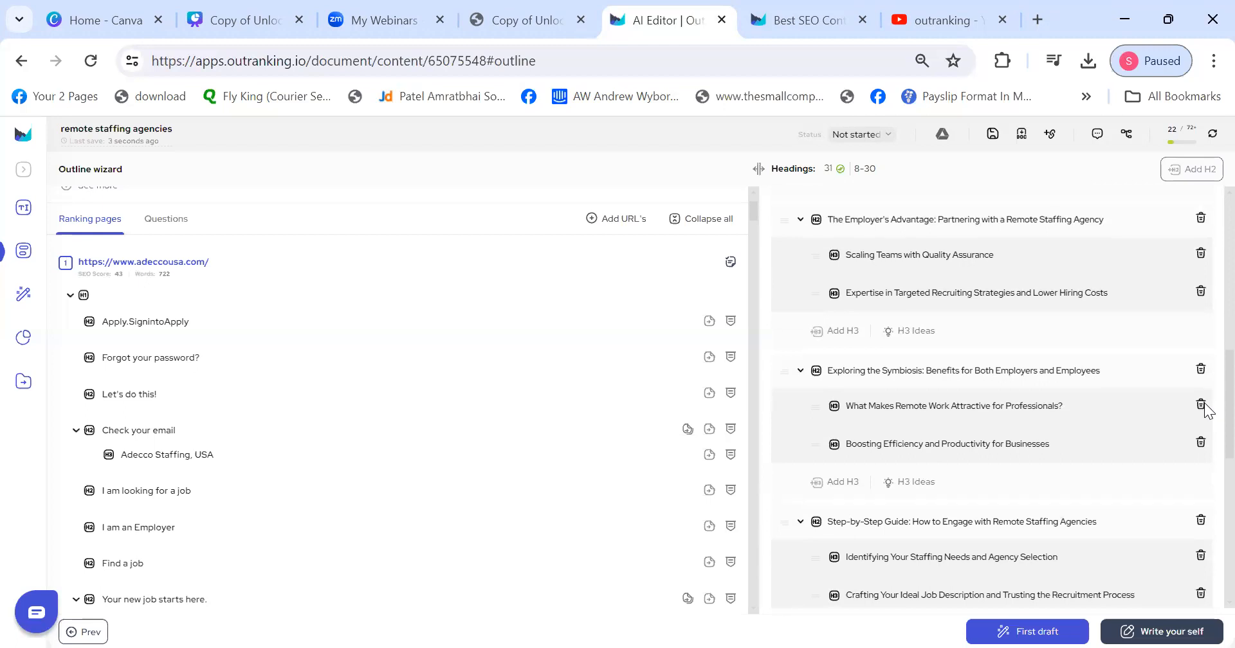
{"action": "scroll", "coordinate": [1205, 418], "scroll_direction": "down", "scroll_amount": 5}
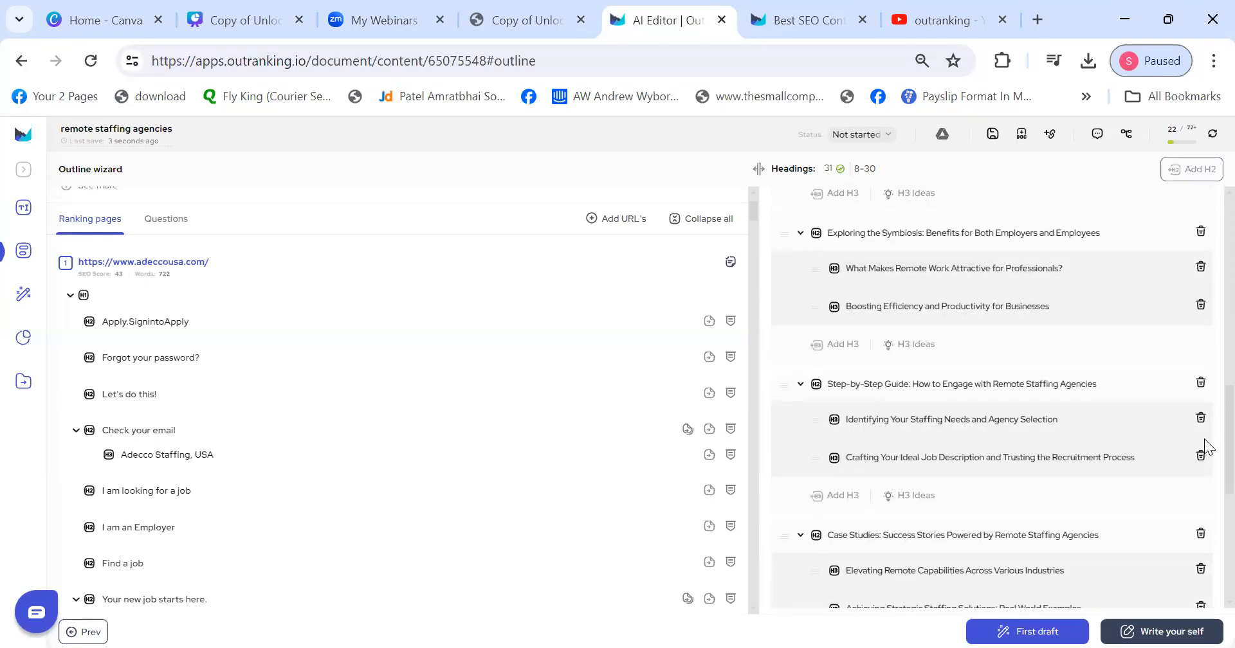
{"action": "scroll", "coordinate": [1205, 473], "scroll_direction": "down", "scroll_amount": 4}
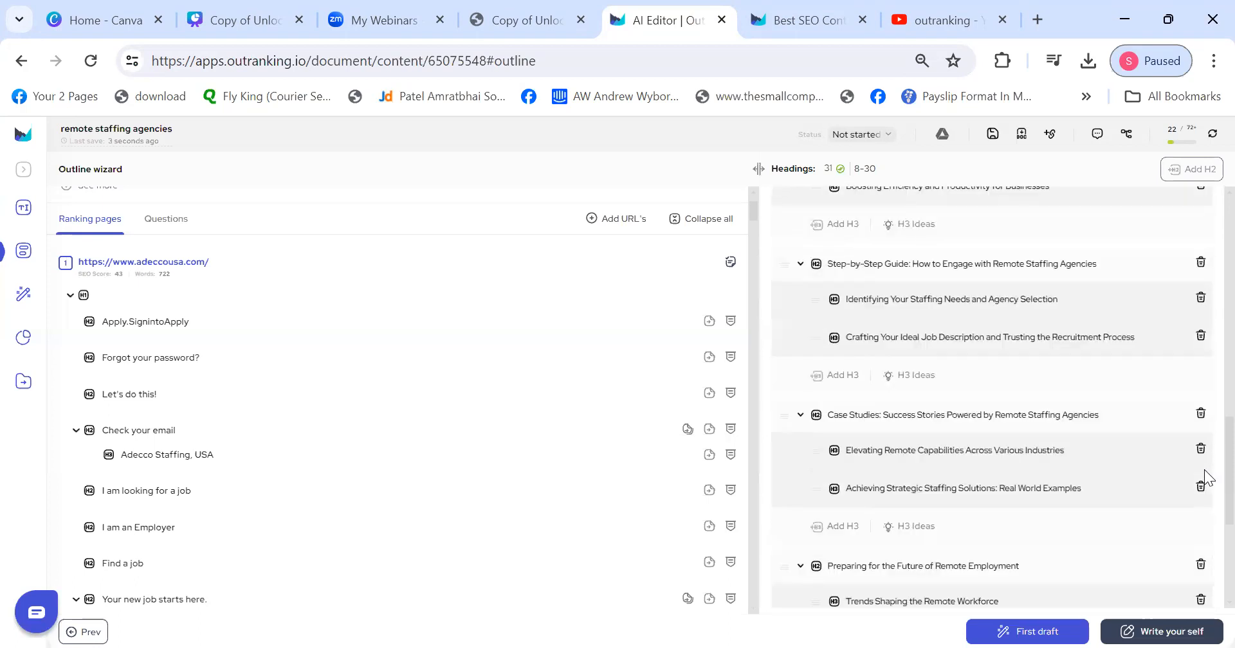
{"action": "scroll", "coordinate": [1205, 480], "scroll_direction": "down", "scroll_amount": 3}
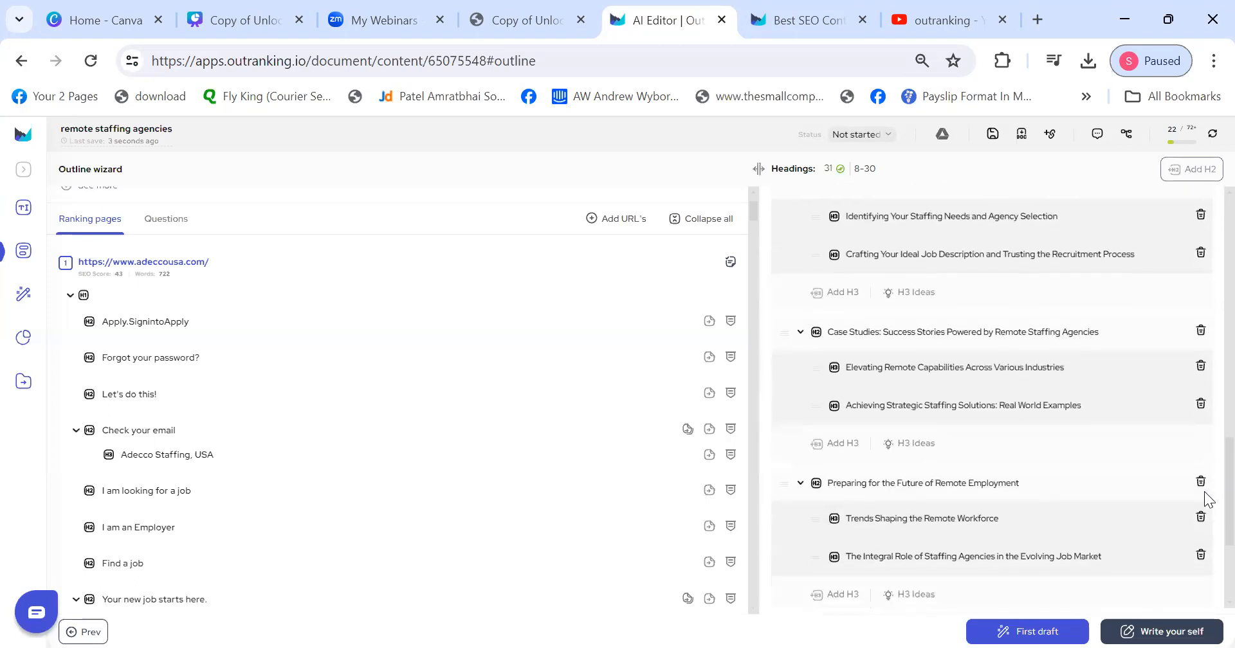
{"action": "scroll", "coordinate": [1205, 500], "scroll_direction": "down", "scroll_amount": 2}
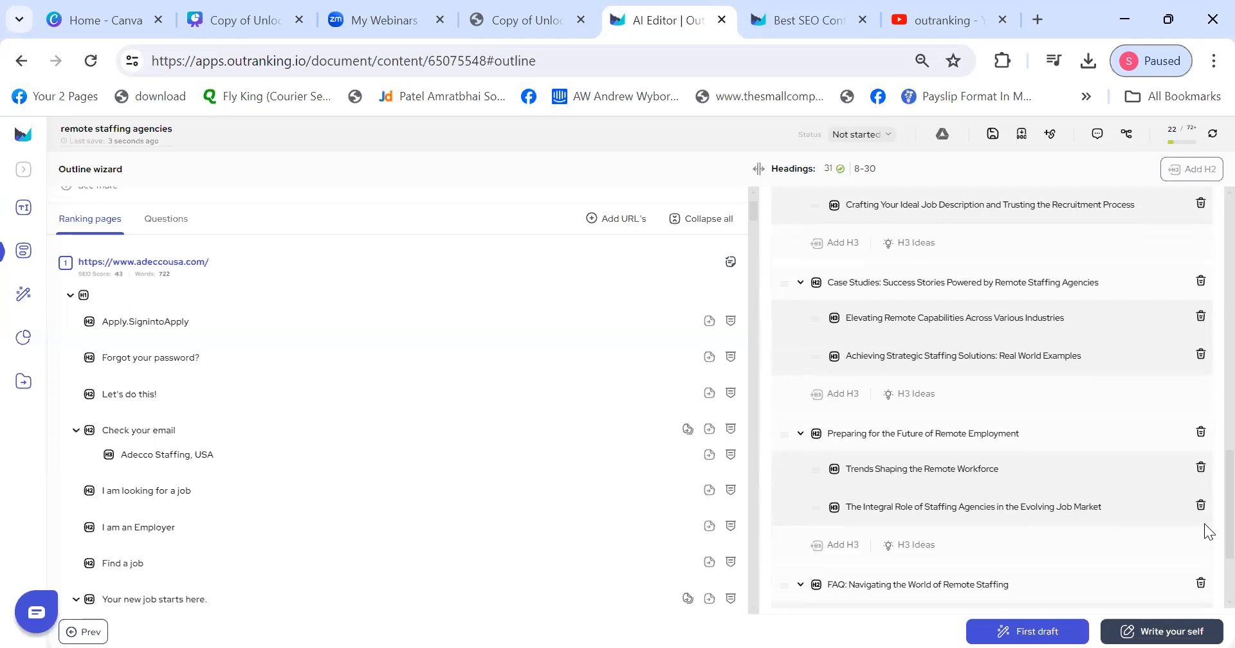
{"action": "scroll", "coordinate": [1205, 553], "scroll_direction": "down", "scroll_amount": 5}
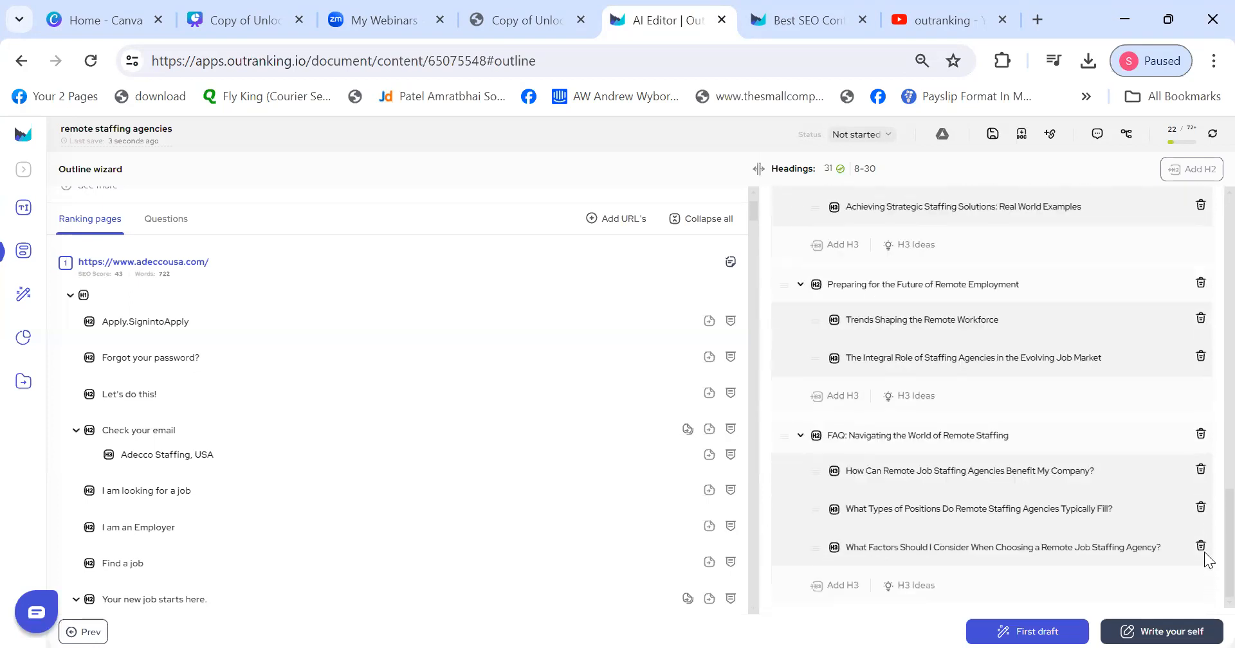
{"action": "scroll", "coordinate": [1205, 546], "scroll_direction": "up", "scroll_amount": 7}
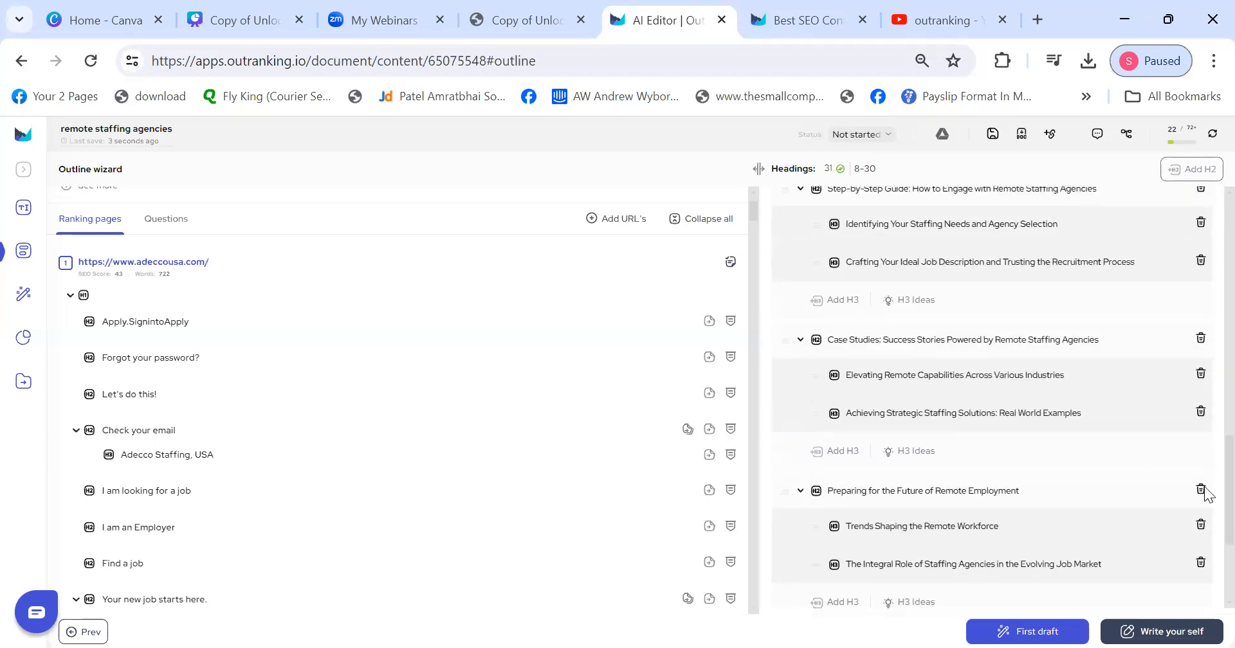
{"action": "scroll", "coordinate": [1205, 489], "scroll_direction": "up", "scroll_amount": 8}
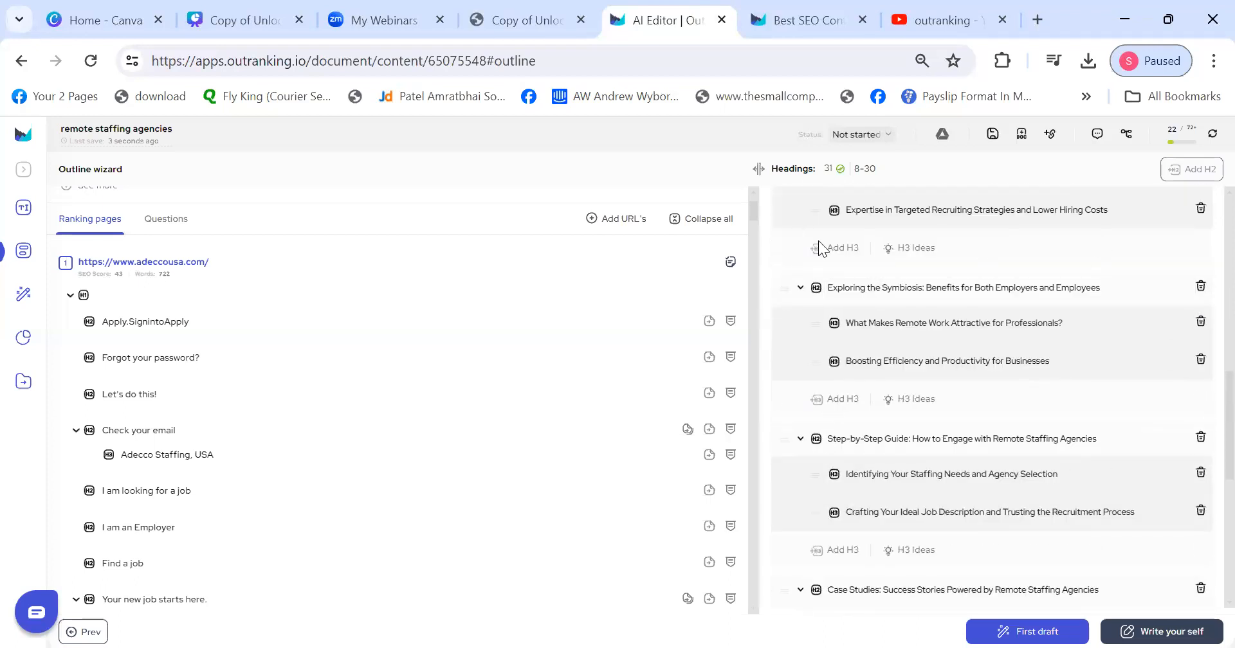
- Delete the H2 section "Step-by-Step Guide: How to Engage with Remote Staffing Agencies" from the outline
{"action": "scroll", "coordinate": [1205, 476], "scroll_direction": "down", "scroll_amount": 5}
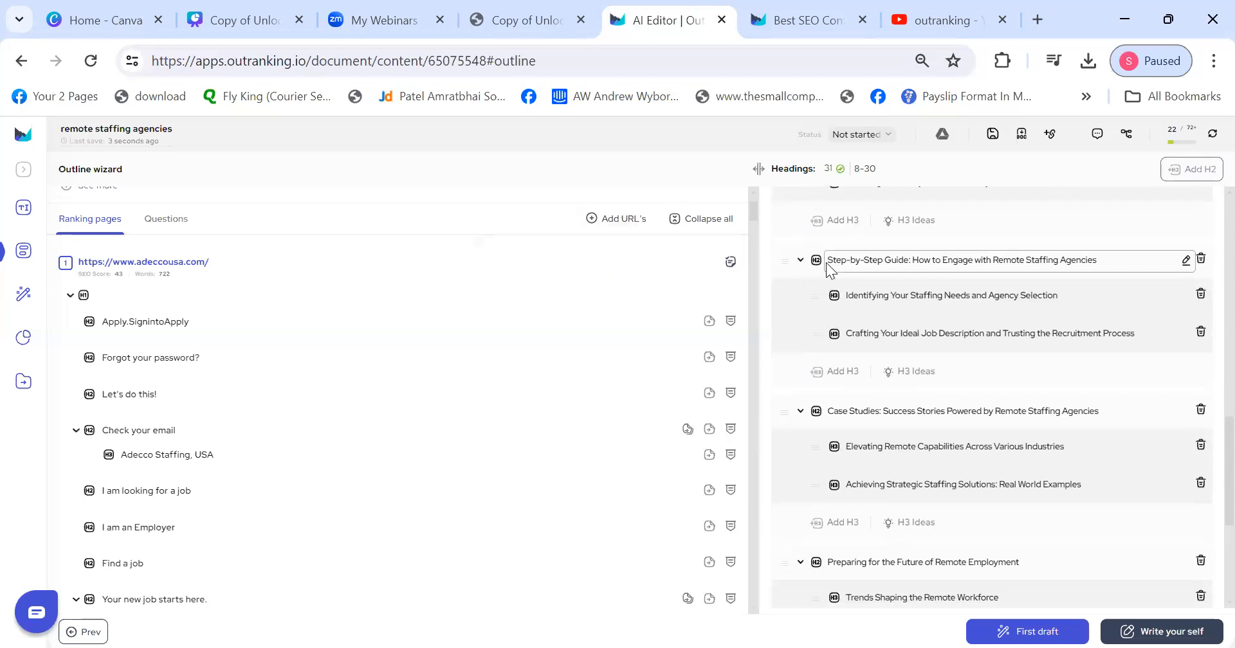
{"action": "key", "text": "ctrl+a"}
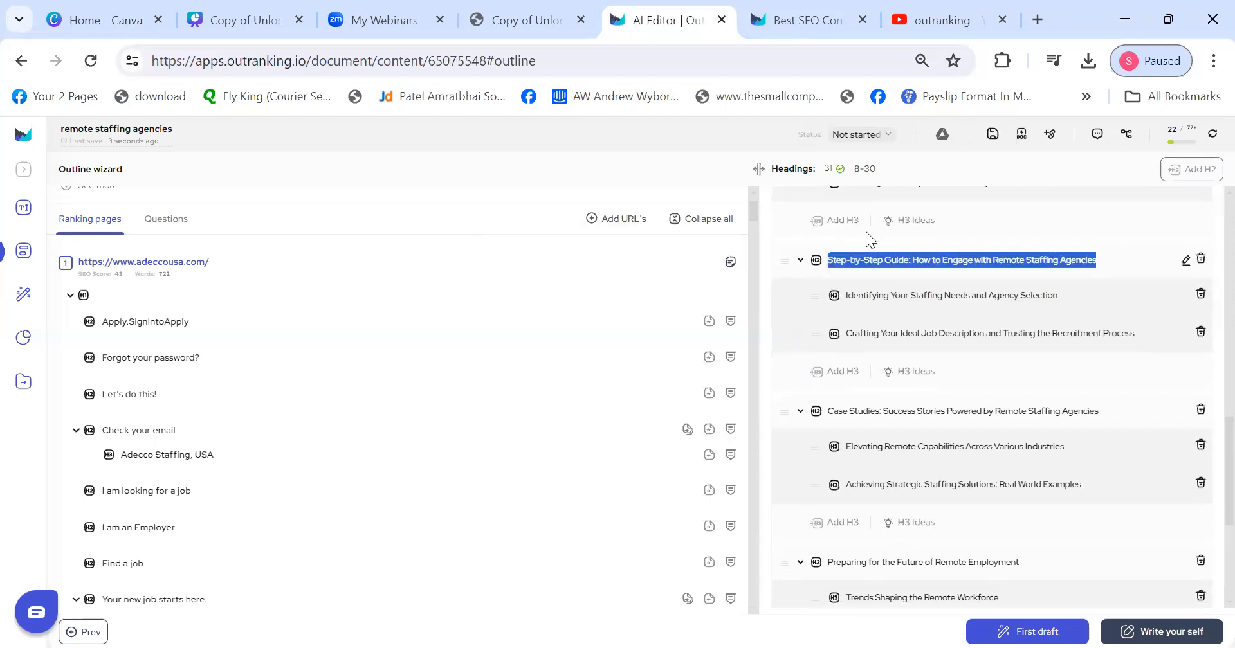
{"action": "left_click", "coordinate": [1200, 259]}
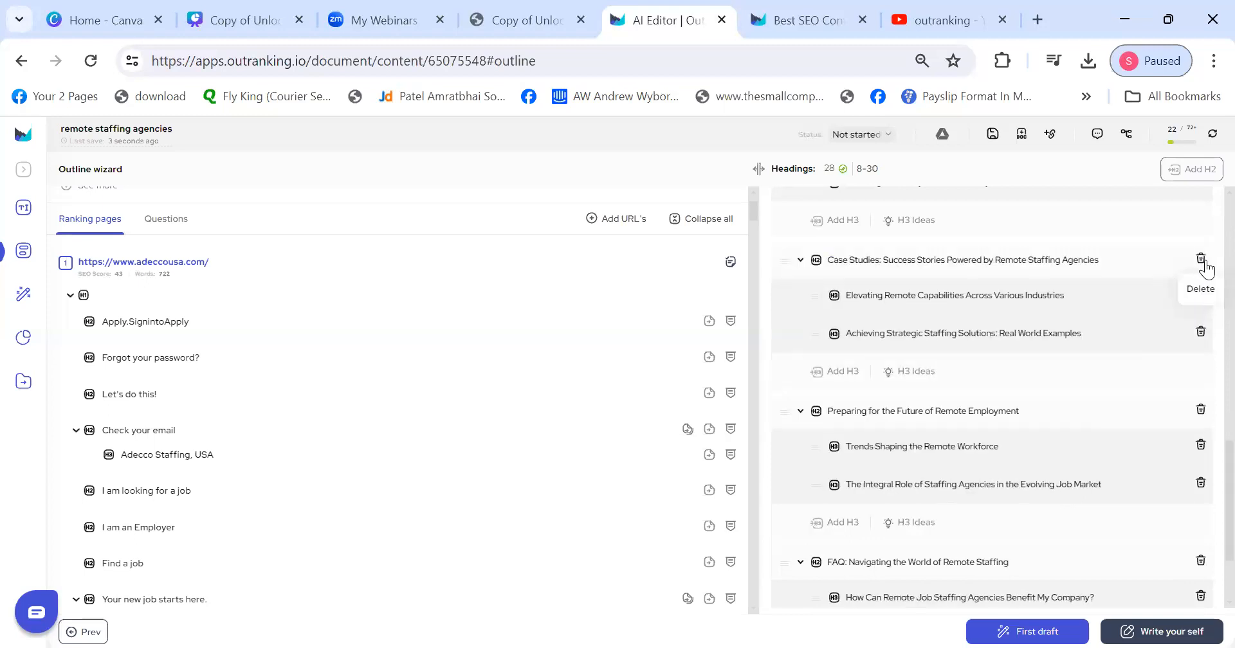
- Add a new H2 section to the outline and title it "Step by step guide on remote staffing"
{"action": "scroll", "coordinate": [1205, 546], "scroll_direction": "down", "scroll_amount": 2}
{"action": "scroll", "coordinate": [1203, 450], "scroll_direction": "up", "scroll_amount": 10}
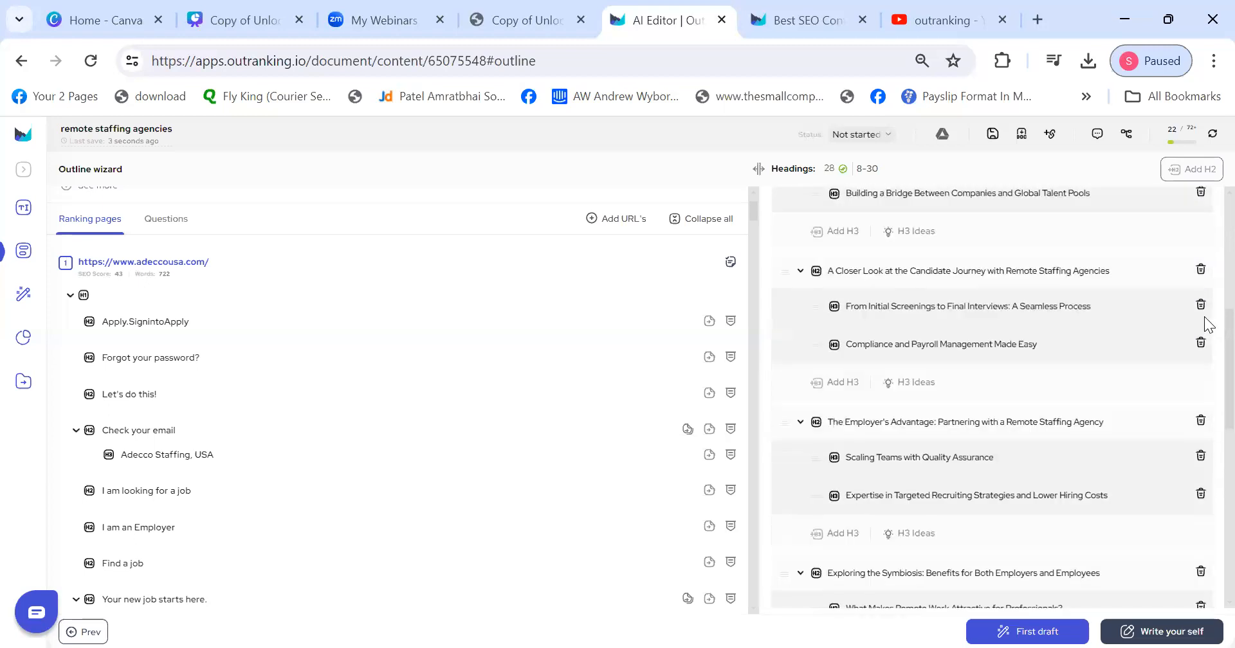
{"action": "left_click", "coordinate": [1198, 183]}
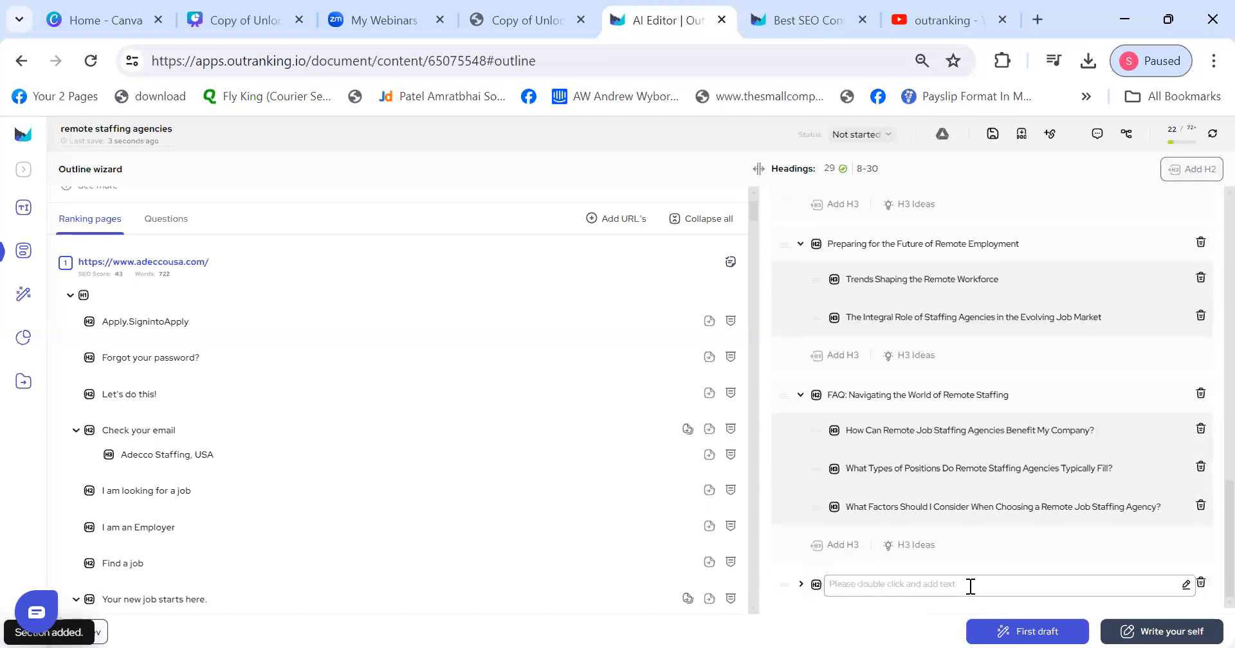
{"action": "double_click", "coordinate": [977, 584]}
{"action": "type", "text": "remote staffing agencies"}
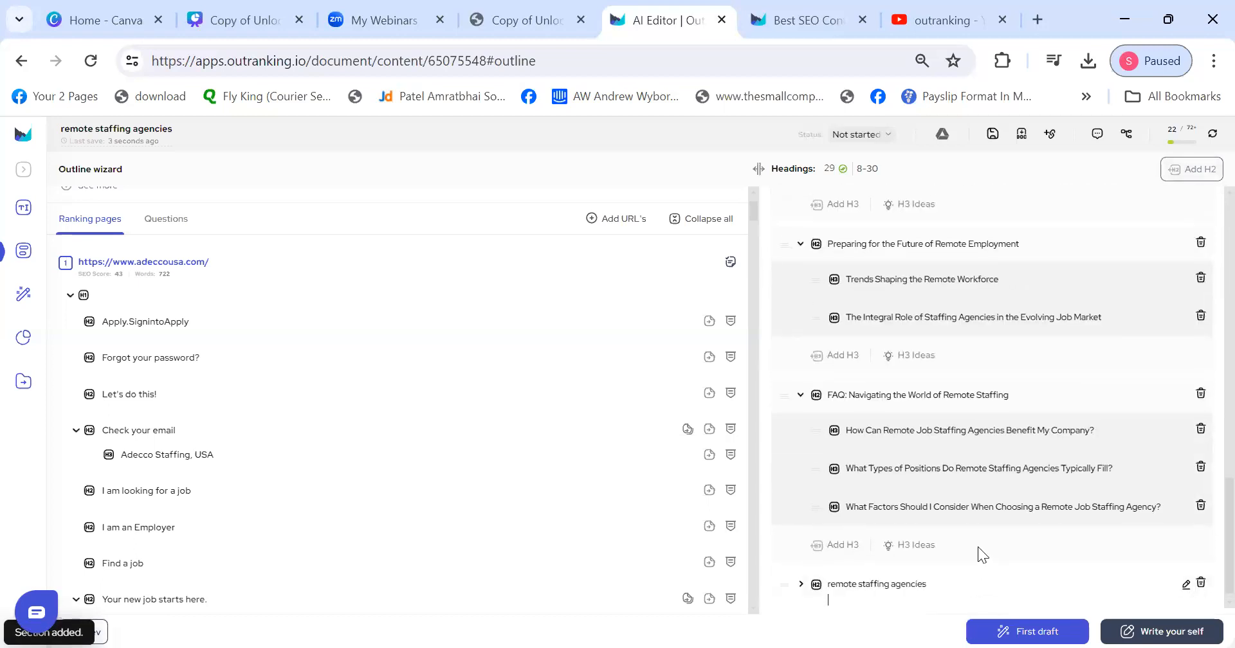
{"action": "left_click", "coordinate": [946, 542]}
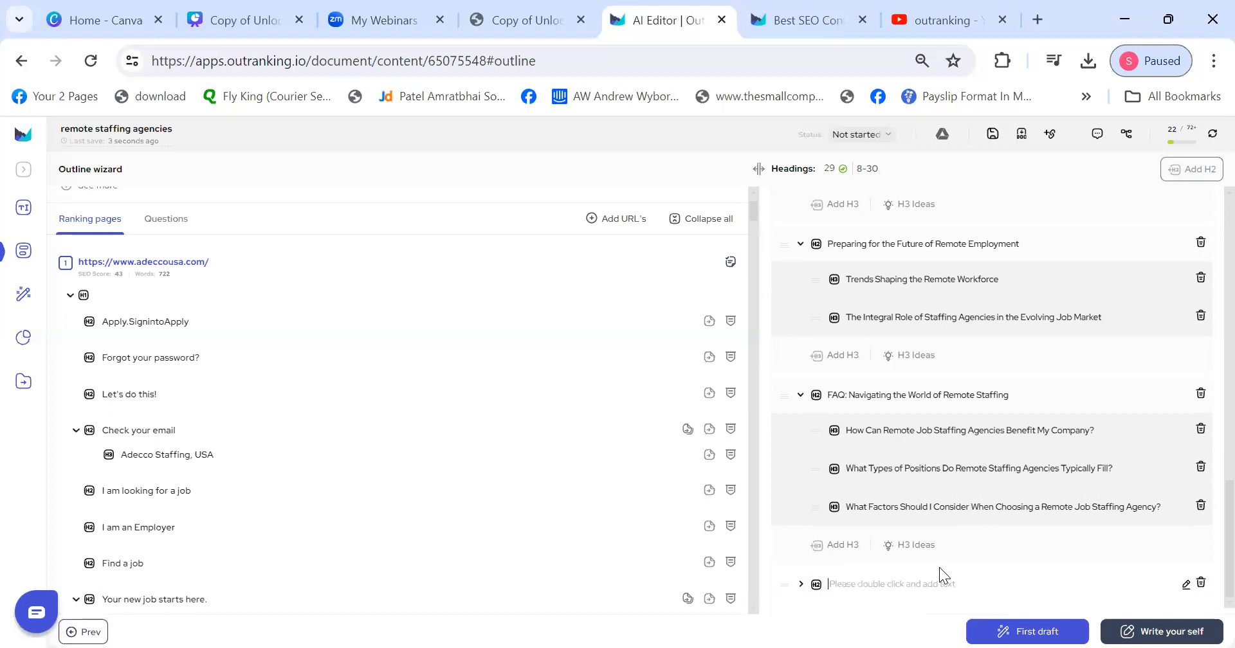
{"action": "type", "text": "Step by step guide on remote staffing"}
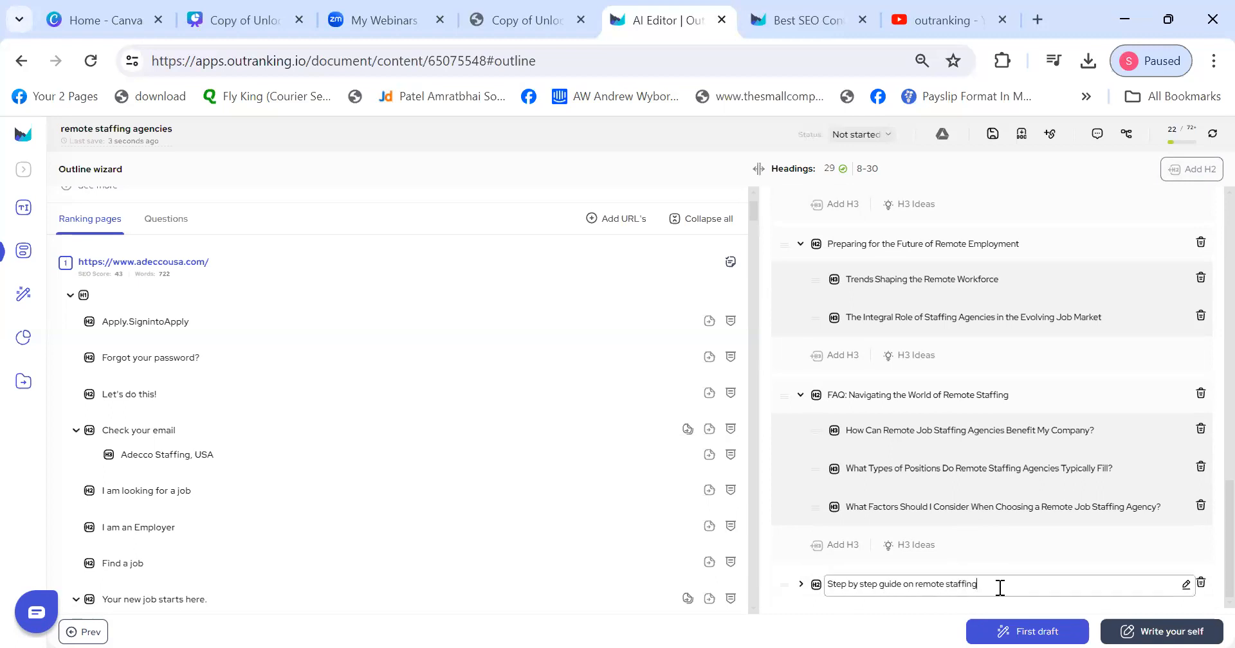
- Expand the "Step by step guide on remote staffing" section and generate H3 ideas for it
{"action": "left_click", "coordinate": [801, 584]}
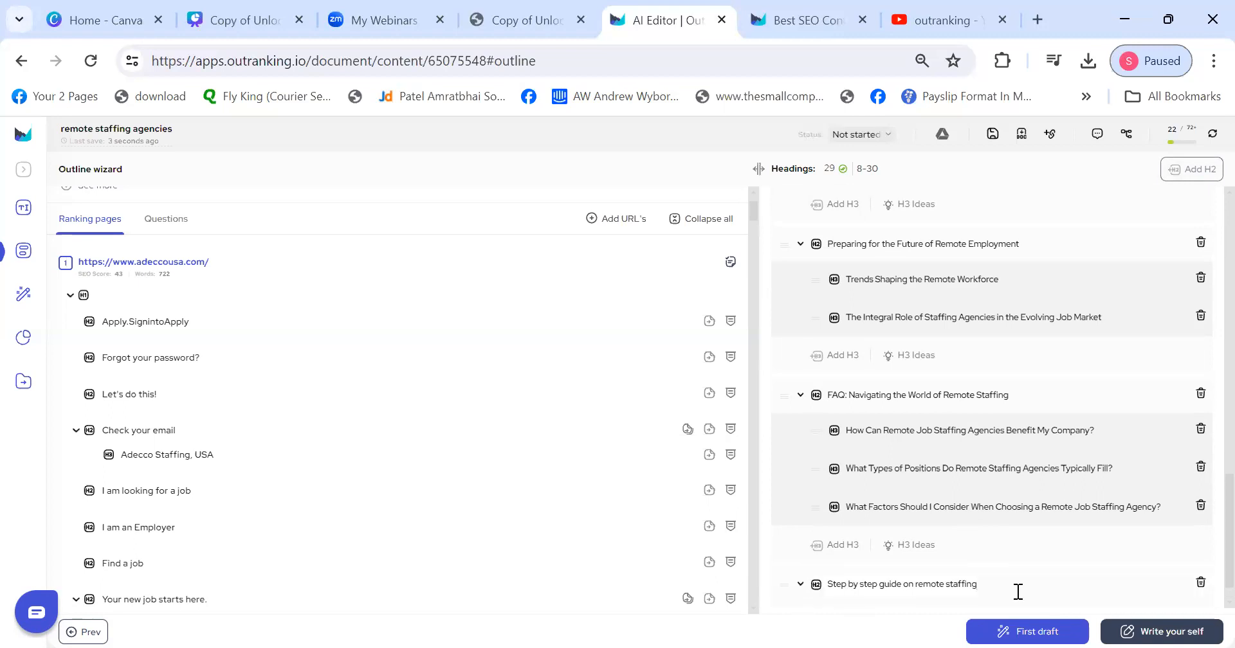
{"action": "scroll", "coordinate": [1205, 541], "scroll_direction": "down", "scroll_amount": 1}
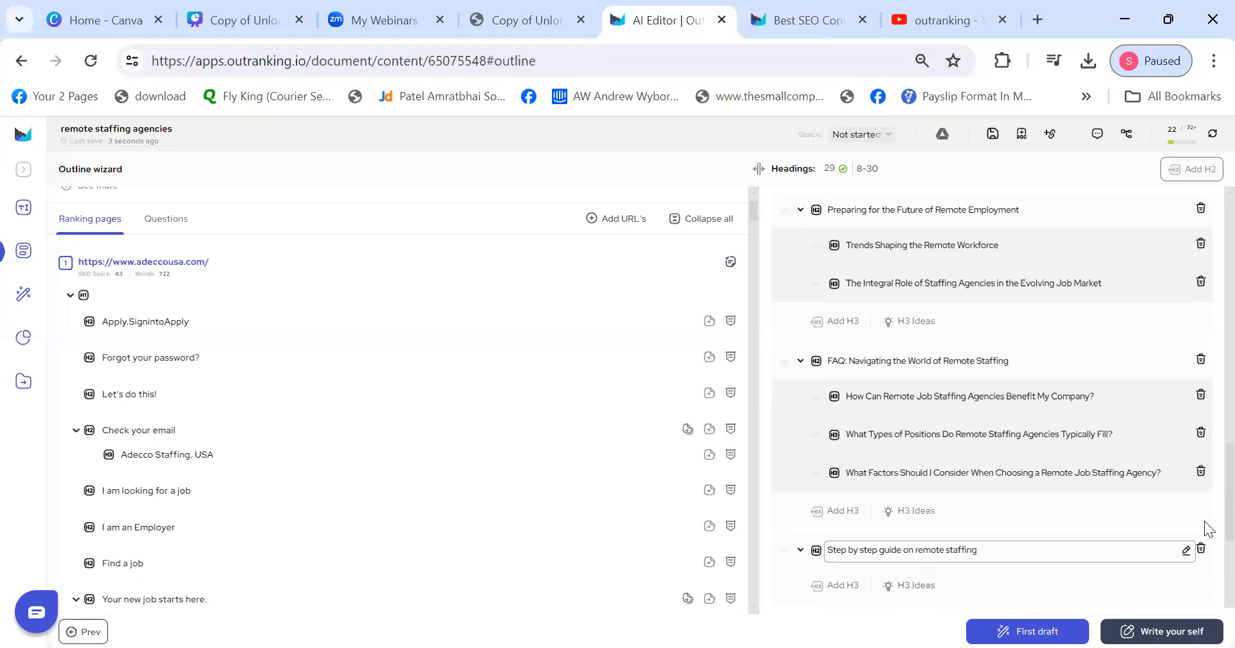
{"action": "scroll", "coordinate": [1207, 500], "scroll_direction": "down", "scroll_amount": 4}
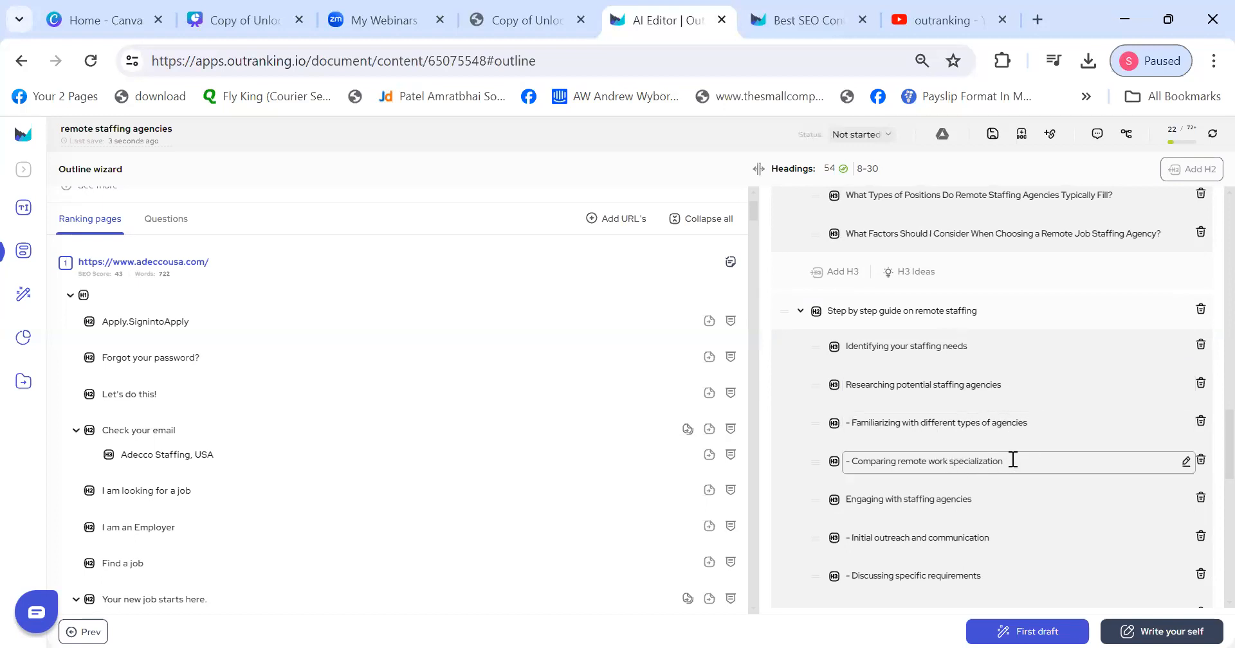
- Review the generated H3 headings and delete the whole "Step by step guide on remote staffing" section
{"action": "scroll", "coordinate": [979, 508], "scroll_direction": "down", "scroll_amount": 2}
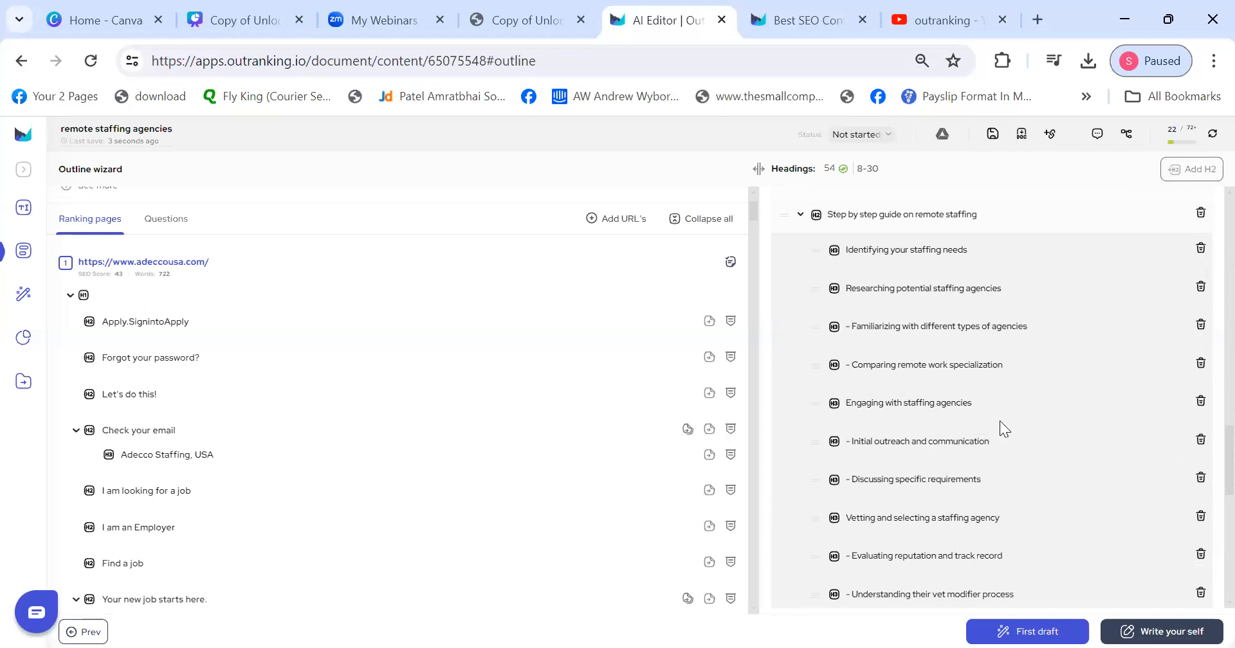
{"action": "scroll", "coordinate": [1003, 451], "scroll_direction": "down", "scroll_amount": 2}
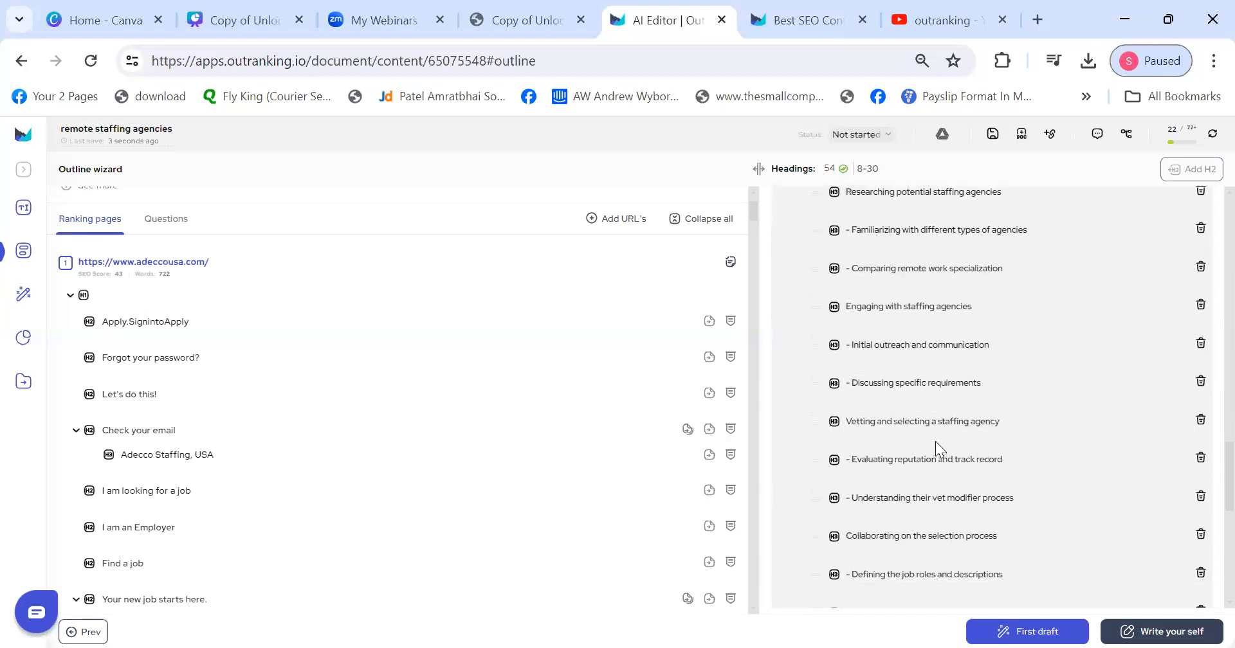
{"action": "scroll", "coordinate": [978, 434], "scroll_direction": "down", "scroll_amount": 4}
{"action": "scroll", "coordinate": [978, 433], "scroll_direction": "down", "scroll_amount": 7}
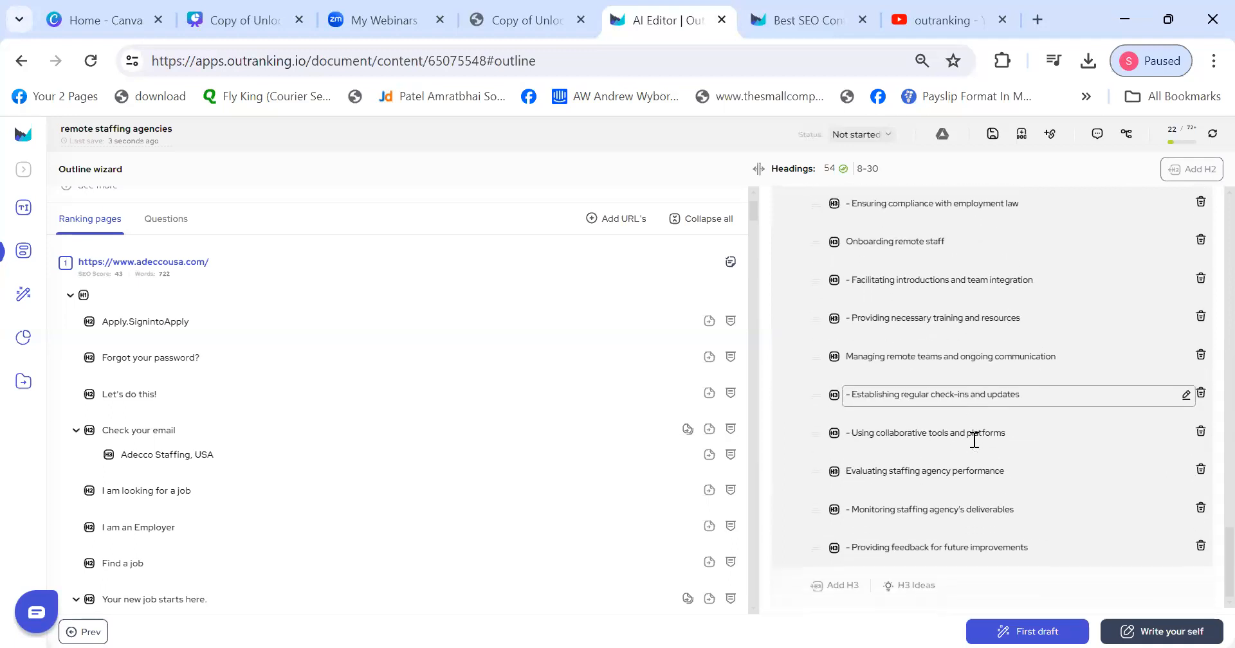
{"action": "scroll", "coordinate": [1204, 546], "scroll_direction": "up", "scroll_amount": 15}
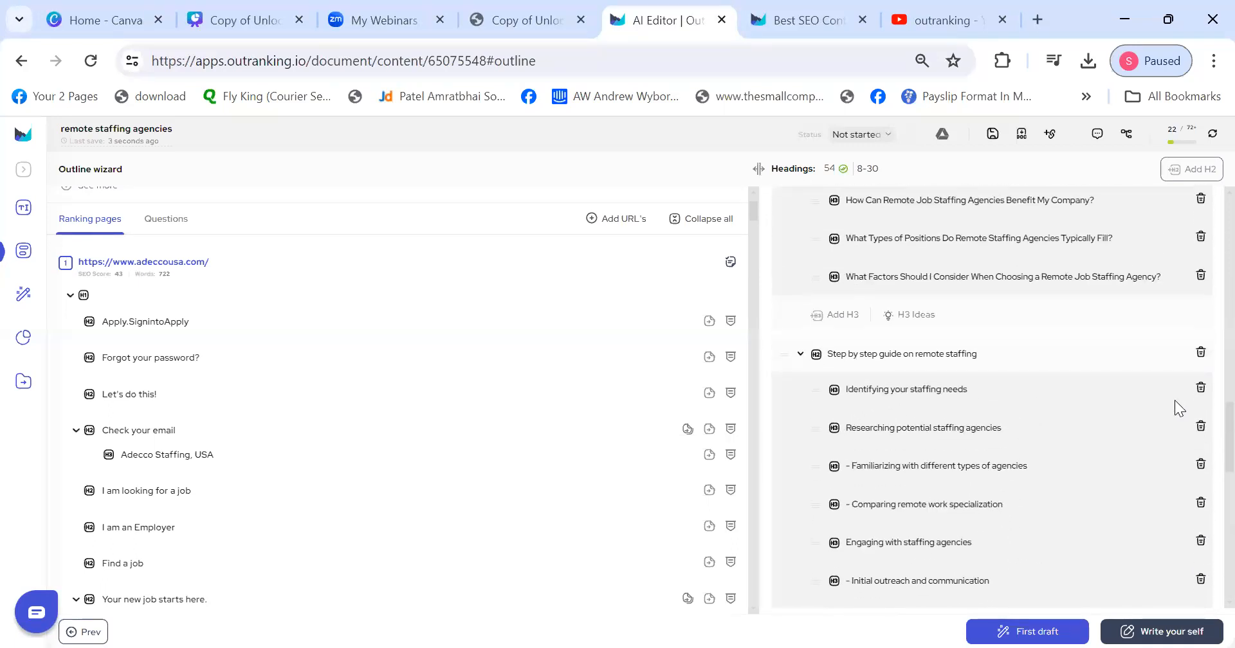
{"action": "left_click", "coordinate": [1201, 354]}
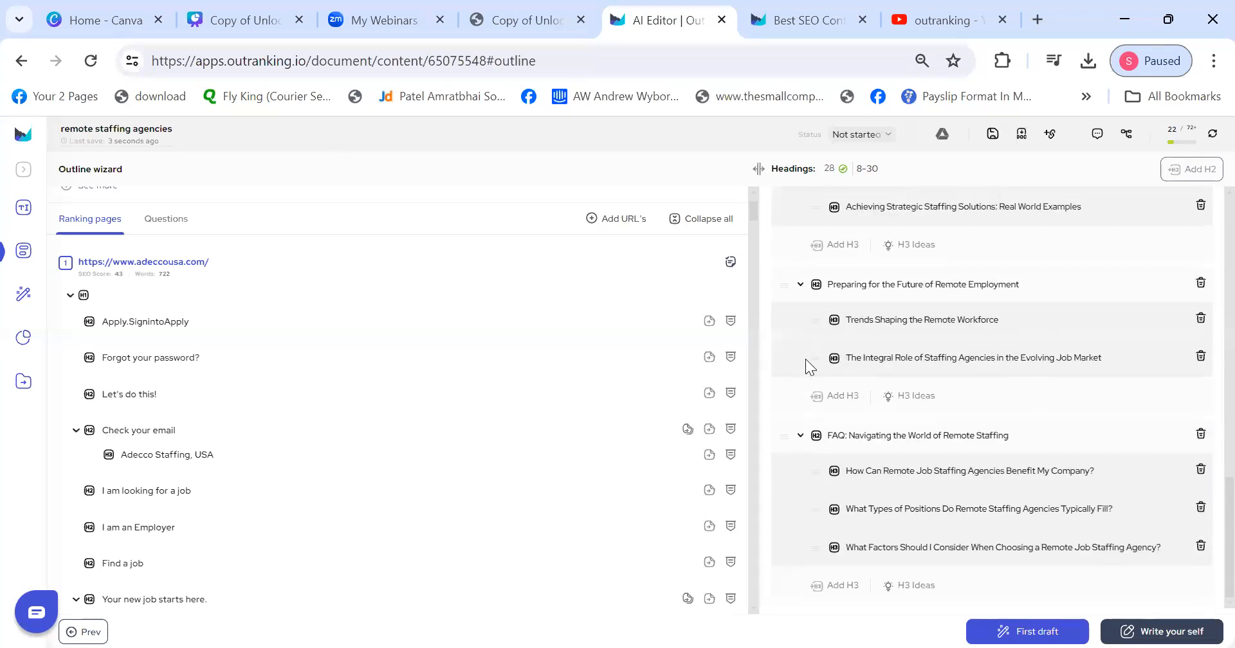
- Check the H3 headings under "Preparing for the Future of Remote Employment" and compare the heading count with the recommended range
{"action": "mouse_move", "coordinate": [817, 367]}
{"action": "left_mouse_down"}
{"action": "mouse_move", "coordinate": [804, 325]}
{"action": "mouse_move", "coordinate": [809, 373]}
{"action": "mouse_move", "coordinate": [808, 359]}
{"action": "left_mouse_up"}
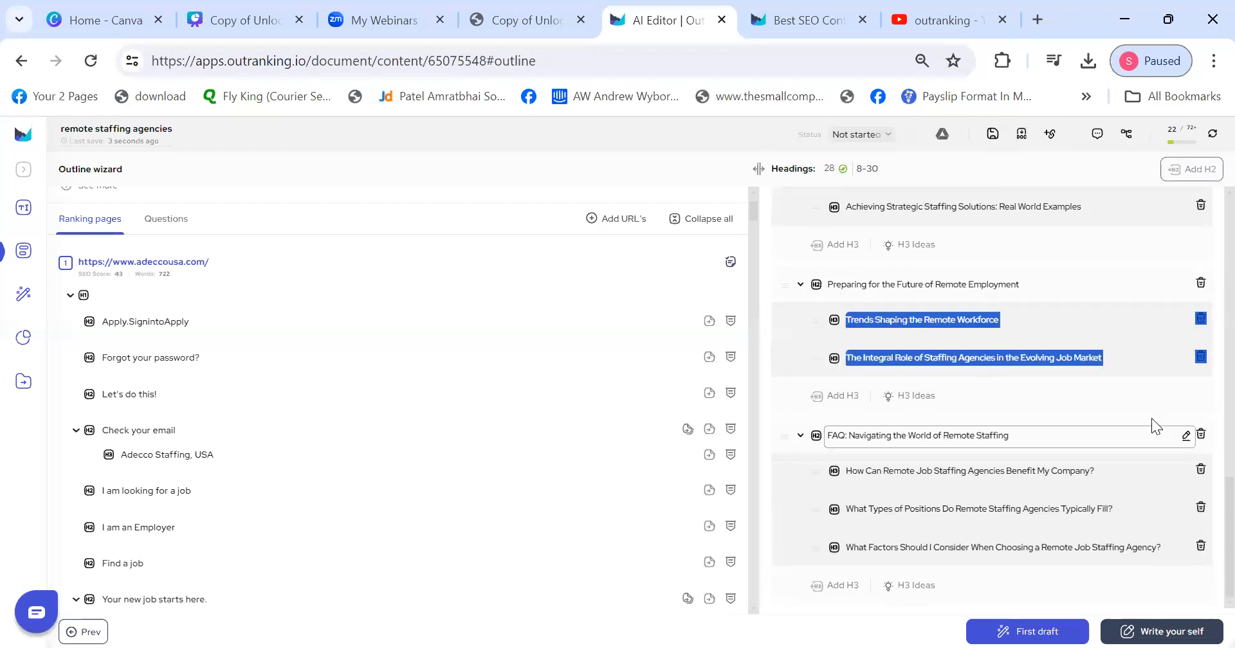
{"action": "scroll", "coordinate": [1206, 278], "scroll_direction": "up", "scroll_amount": 5}
{"action": "scroll", "coordinate": [1206, 278], "scroll_direction": "up", "scroll_amount": 4}
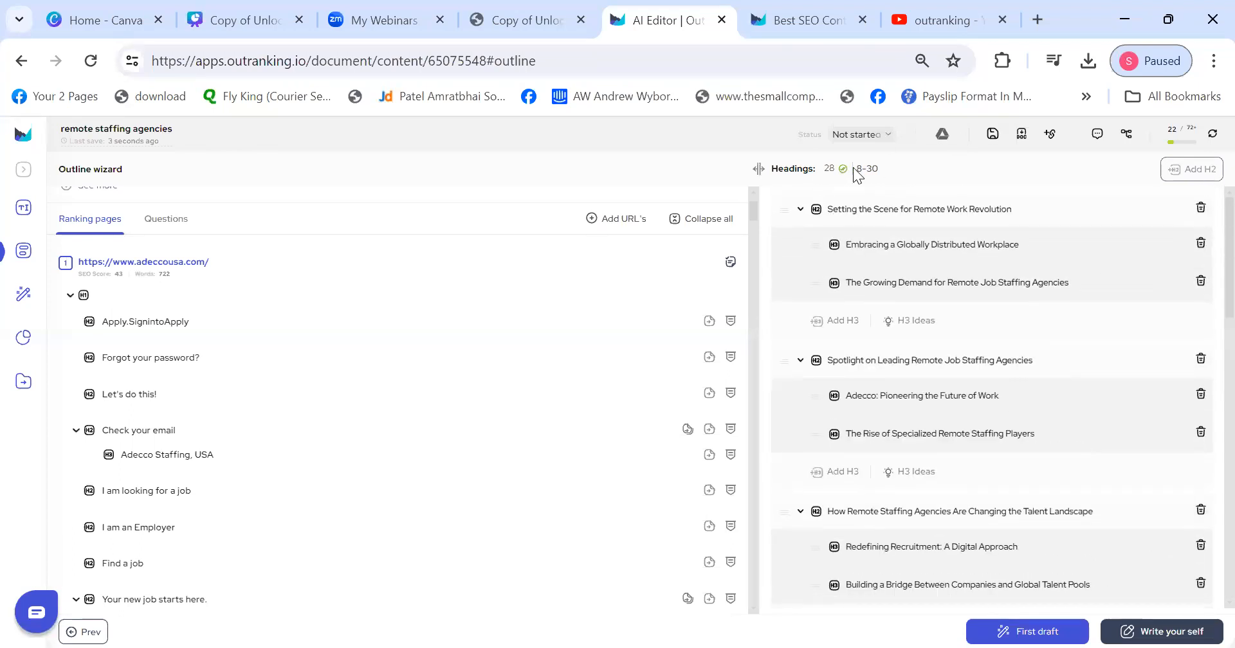
{"action": "left_click_drag", "start_coordinate": [858, 170], "coordinate": [873, 169]}
- Delete the H2 section "Spotlight on Leading Remote Job Staffing Agencies" together with its H3 headings
{"action": "scroll", "coordinate": [1204, 326], "scroll_direction": "down", "scroll_amount": 5}
{"action": "scroll", "coordinate": [1204, 353], "scroll_direction": "up", "scroll_amount": 5}
{"action": "left_click", "coordinate": [1201, 358]}
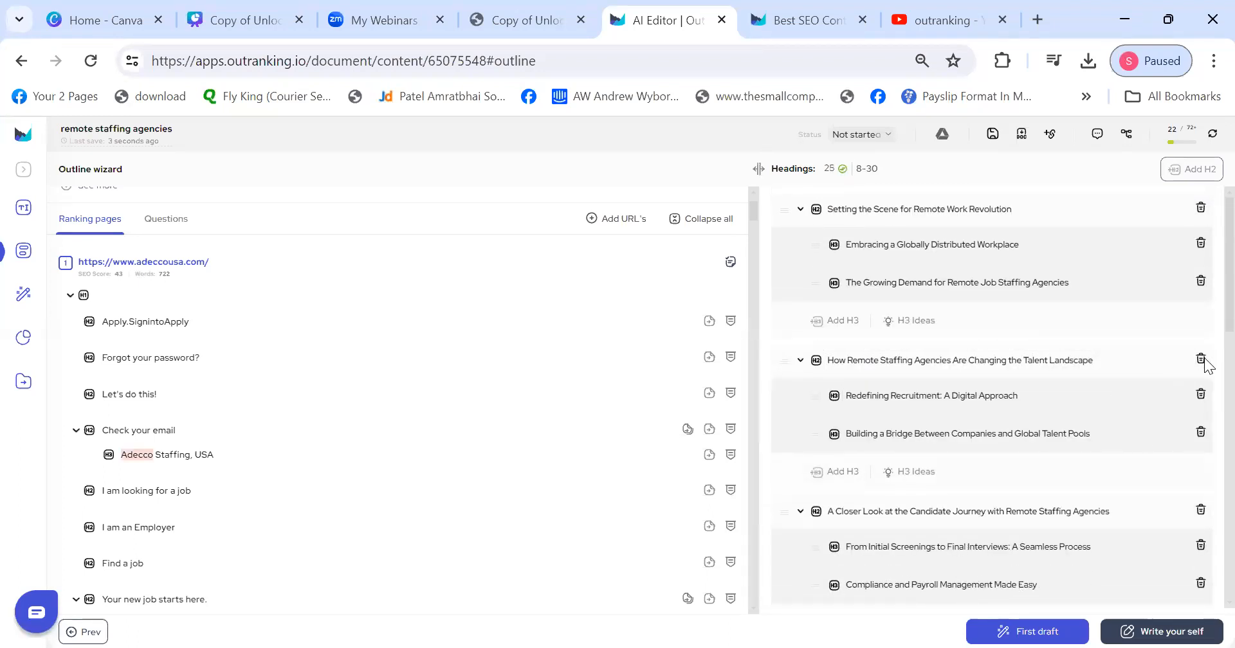
- Delete the H2 section "A Closer Look at the Candidate Journey with Remote Staffing Agencies" together with its H3 headings
{"action": "scroll", "coordinate": [1205, 309], "scroll_direction": "down", "scroll_amount": 3}
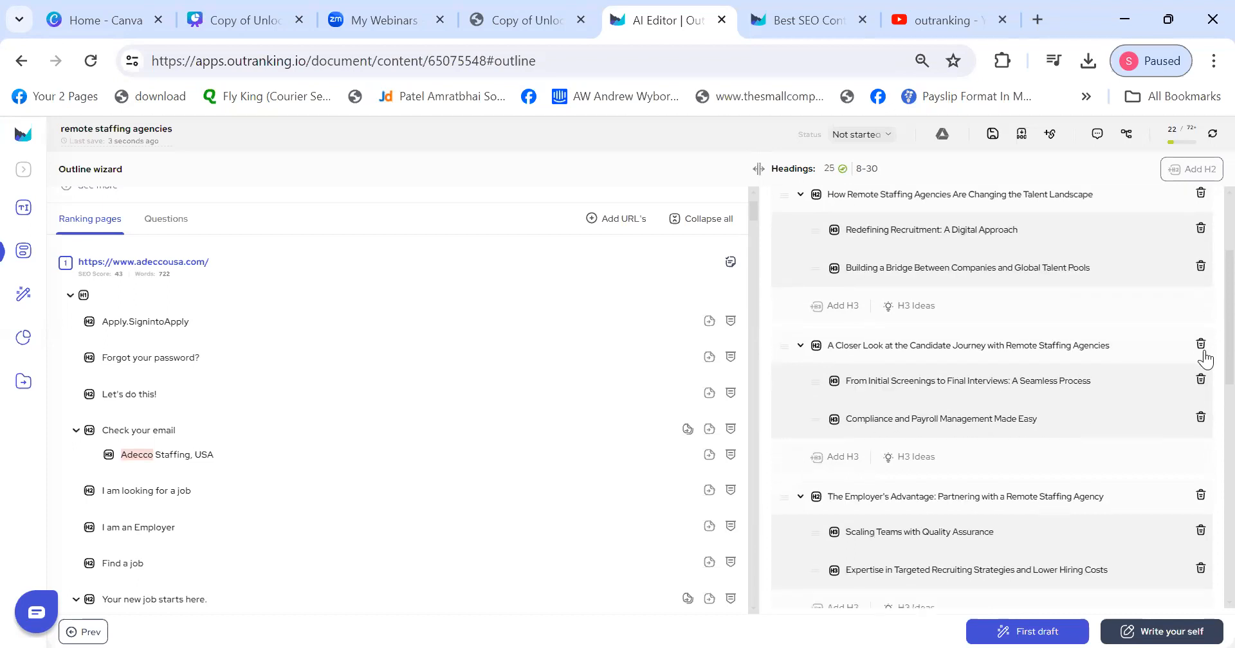
{"action": "left_click", "coordinate": [1200, 345]}
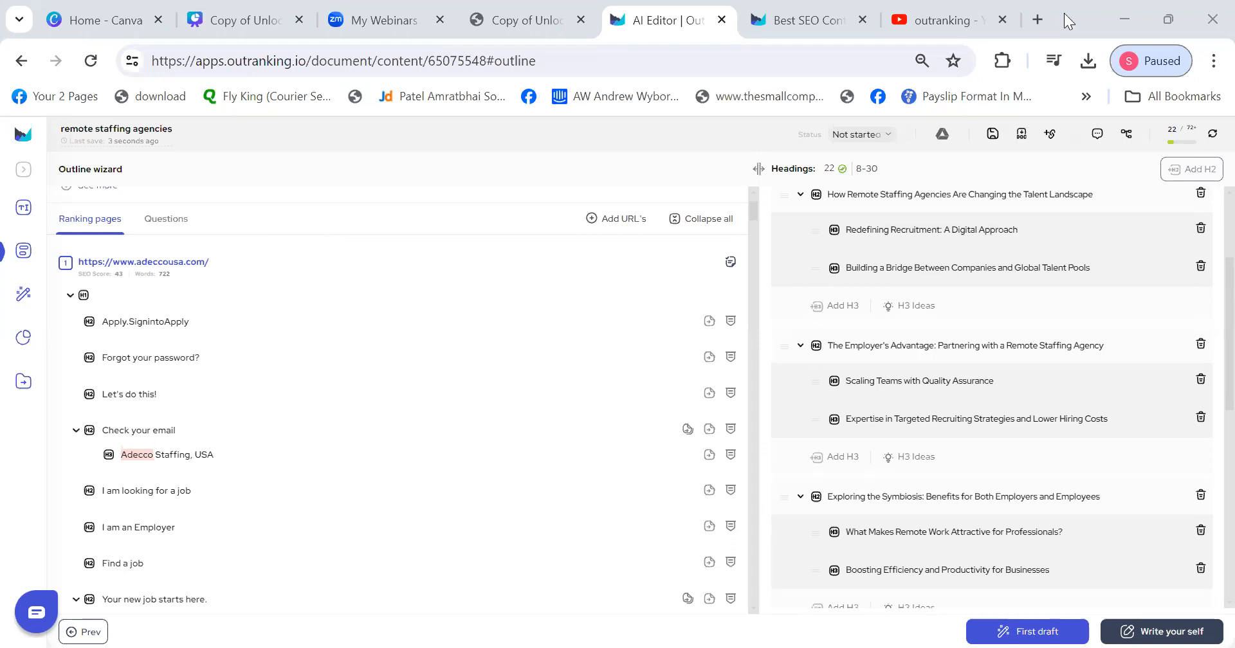
- Search Google for "1840 and company" in a new browser tab, open the company's website and copy its URL
{"action": "left_click", "coordinate": [1037, 20]}
{"action": "type", "text": "1840 and company"}
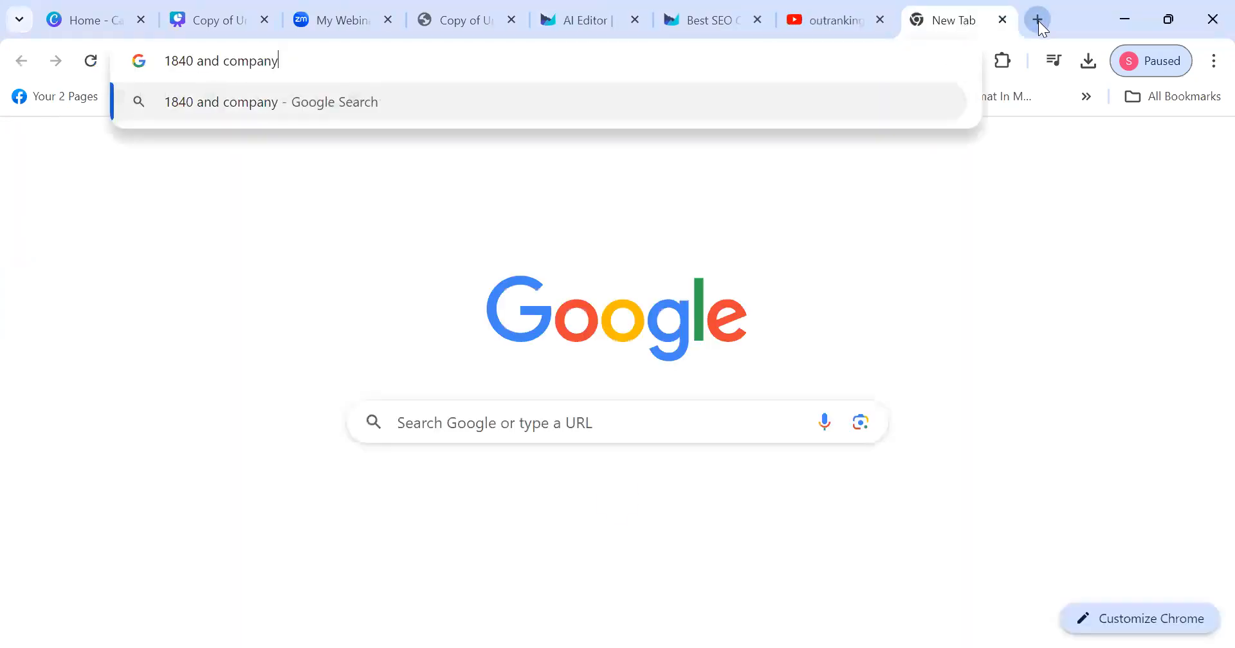
{"action": "key", "text": "Return"}
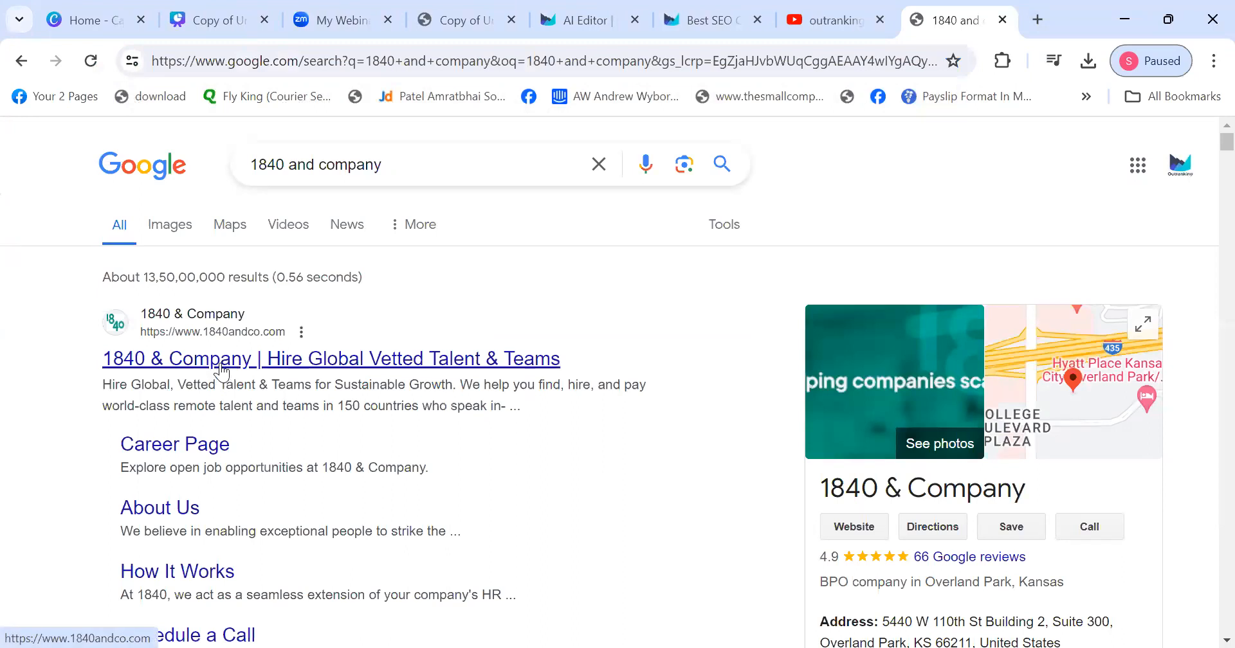
{"action": "left_click", "coordinate": [221, 371]}
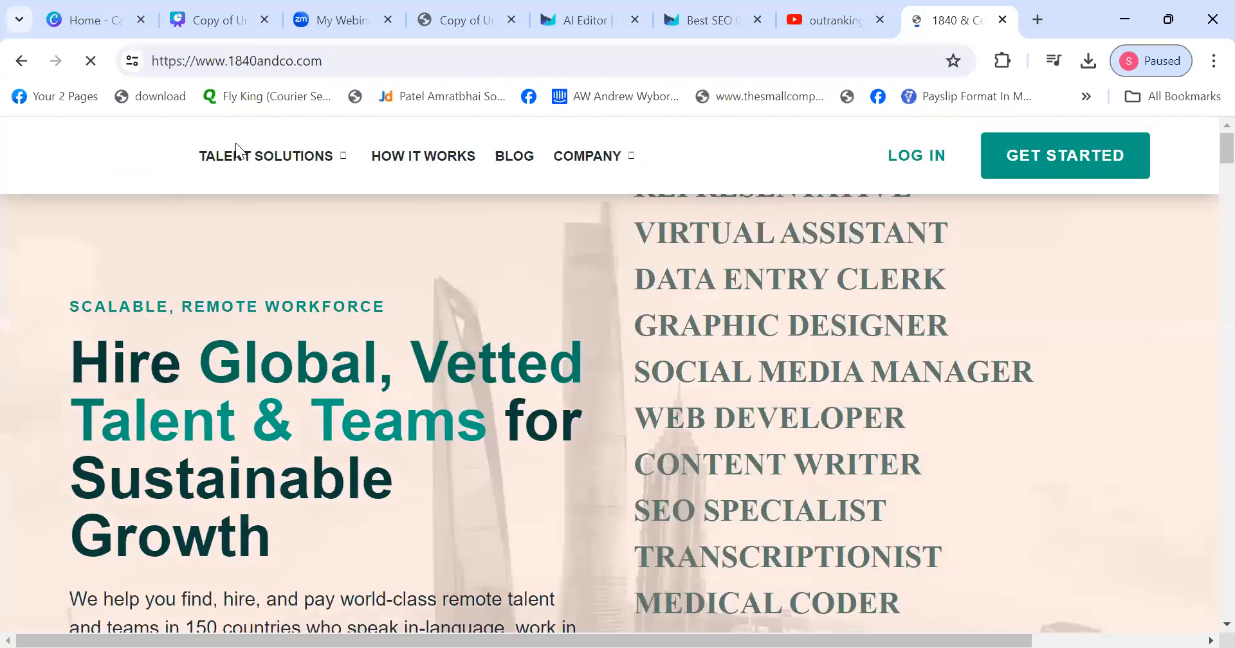
{"action": "key", "text": "ctrl+l"}
{"action": "key", "text": "ctrl+c"}
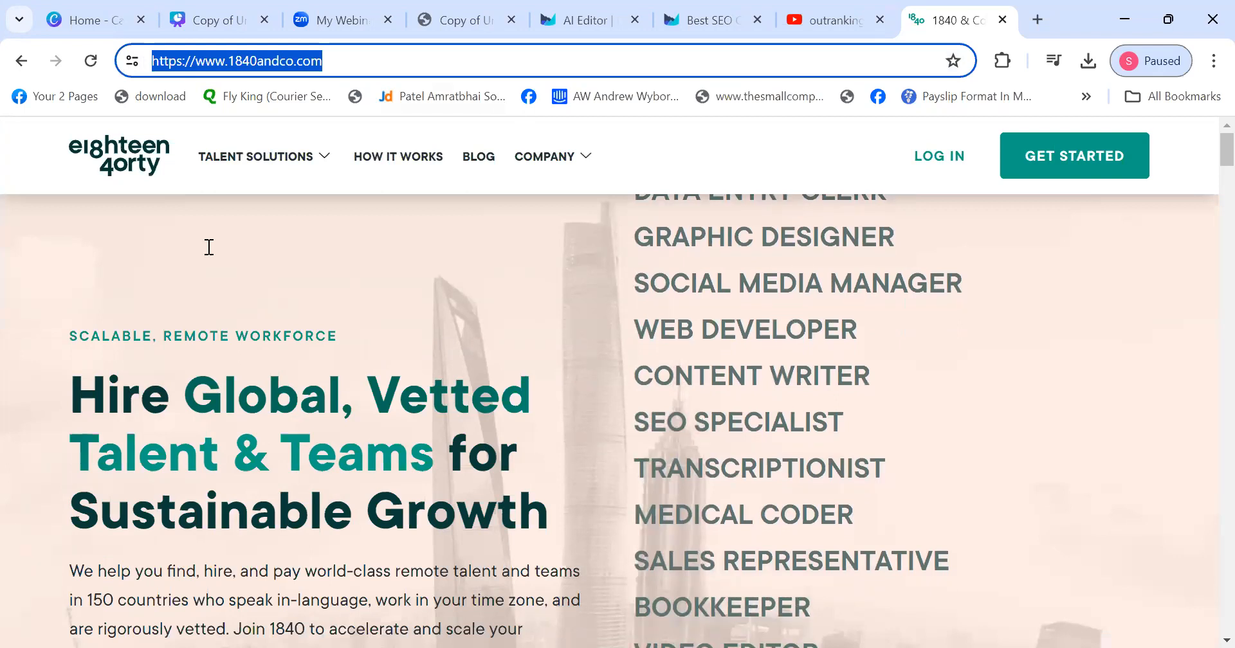
- Return to the Outranking outline and add a new empty H2 section after the FAQ section
{"action": "left_click", "coordinate": [592, 10]}
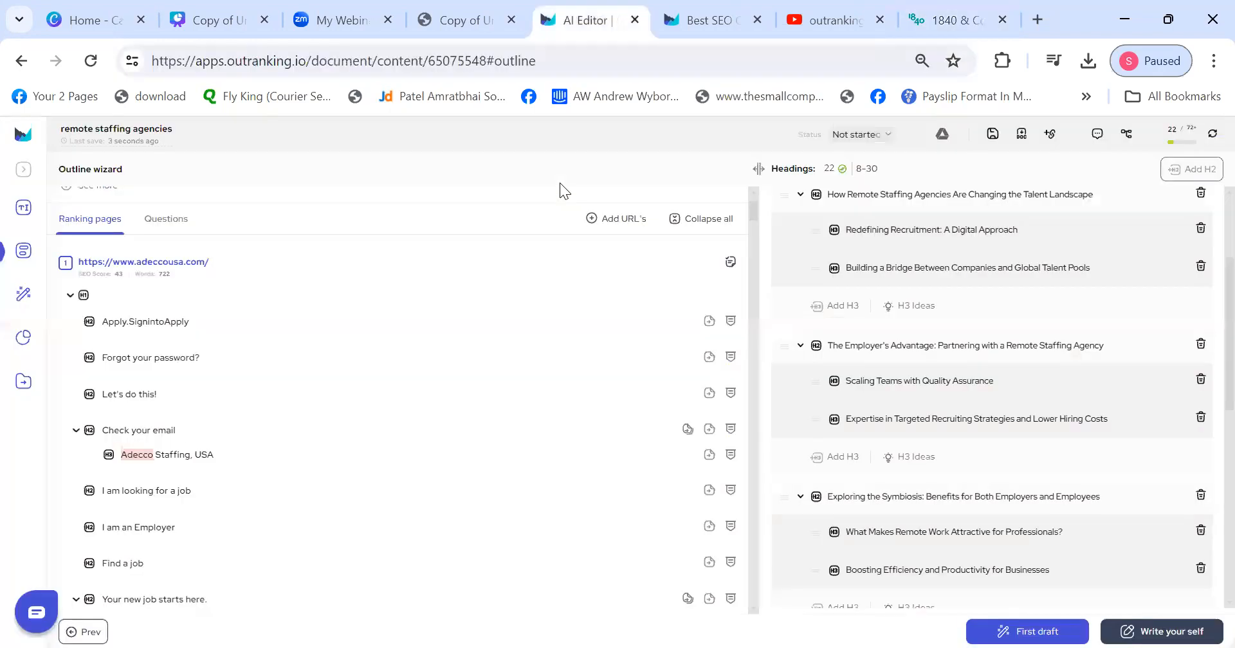
{"action": "scroll", "coordinate": [937, 510], "scroll_direction": "down", "scroll_amount": 3}
{"action": "scroll", "coordinate": [926, 482], "scroll_direction": "up", "scroll_amount": 3}
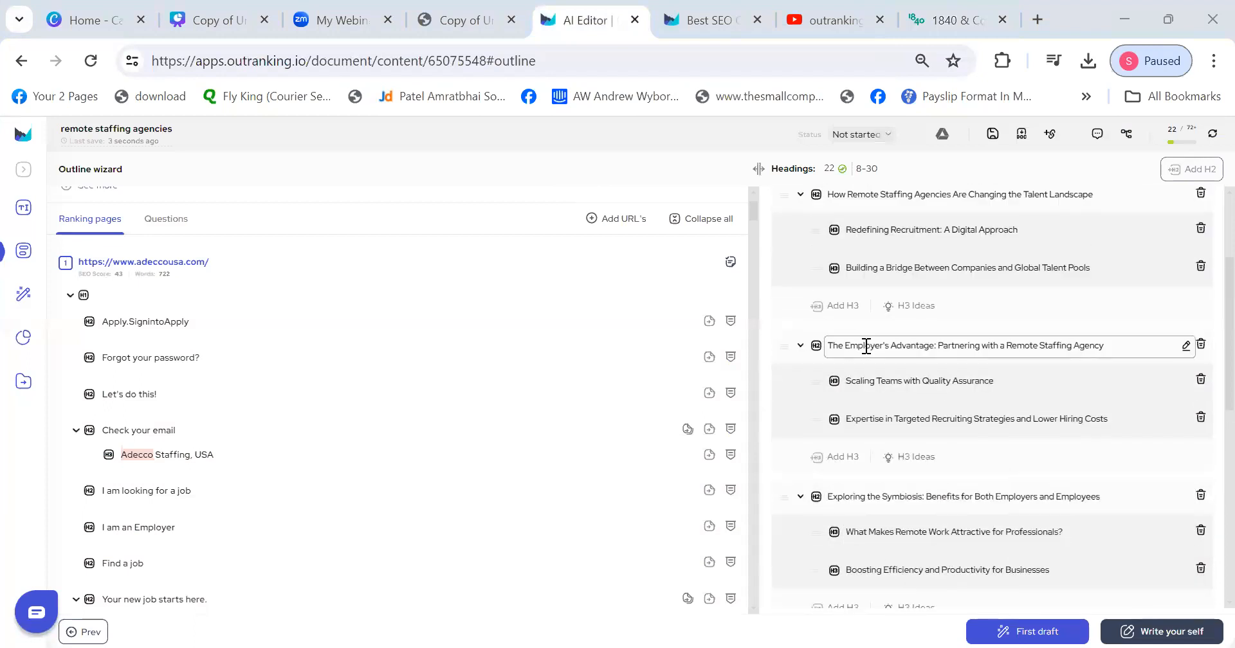
{"action": "scroll", "coordinate": [871, 399], "scroll_direction": "down", "scroll_amount": 4}
{"action": "scroll", "coordinate": [870, 418], "scroll_direction": "down", "scroll_amount": 3}
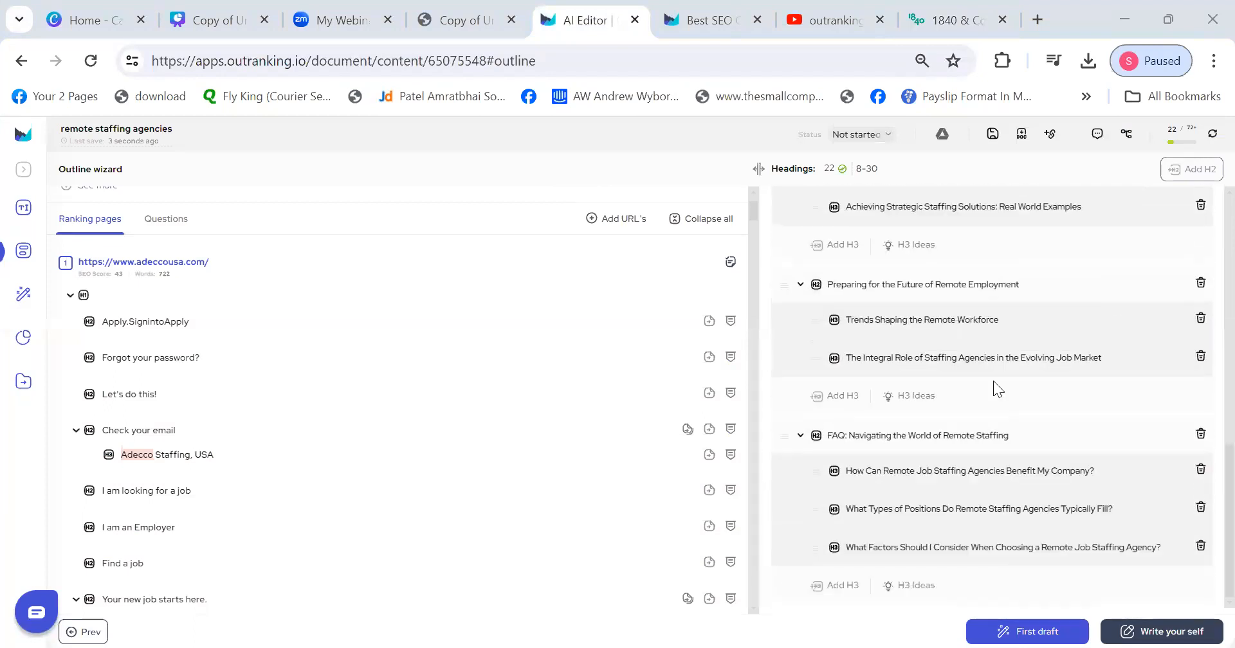
{"action": "left_click", "coordinate": [1195, 180]}
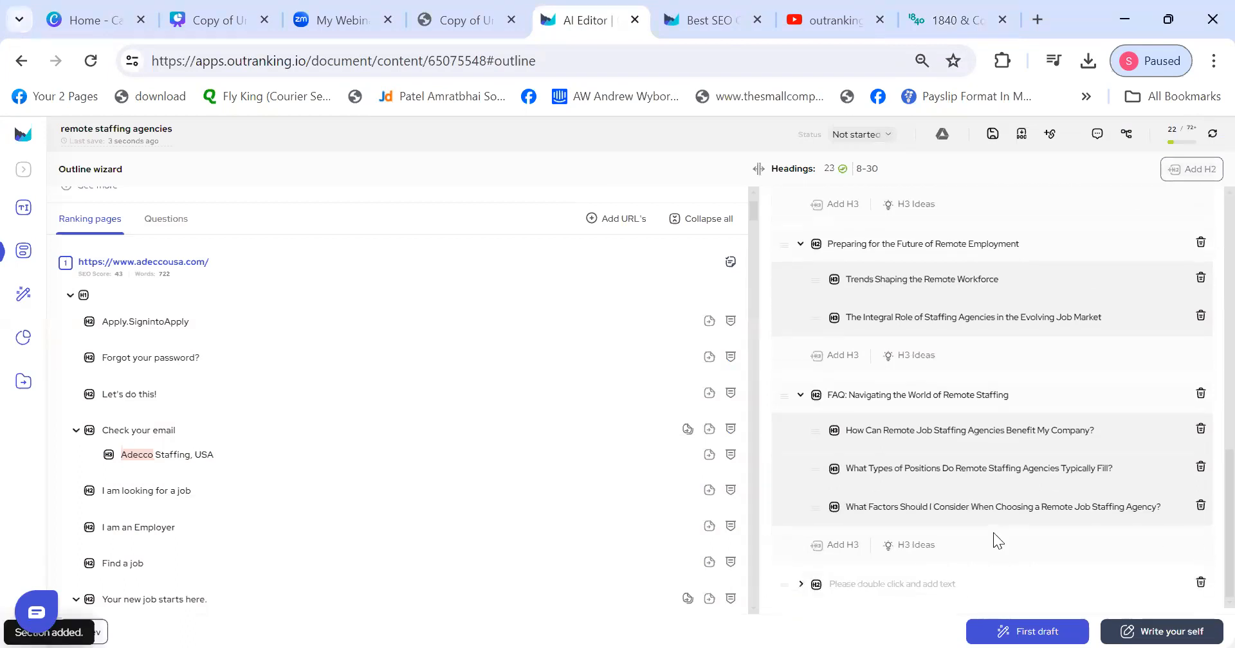
- Title the new H2 "How 1840andco.com helps on remote staffing?", using the domain from the copied URL
{"action": "double_click", "coordinate": [904, 587]}
{"action": "type", "text": "how"}
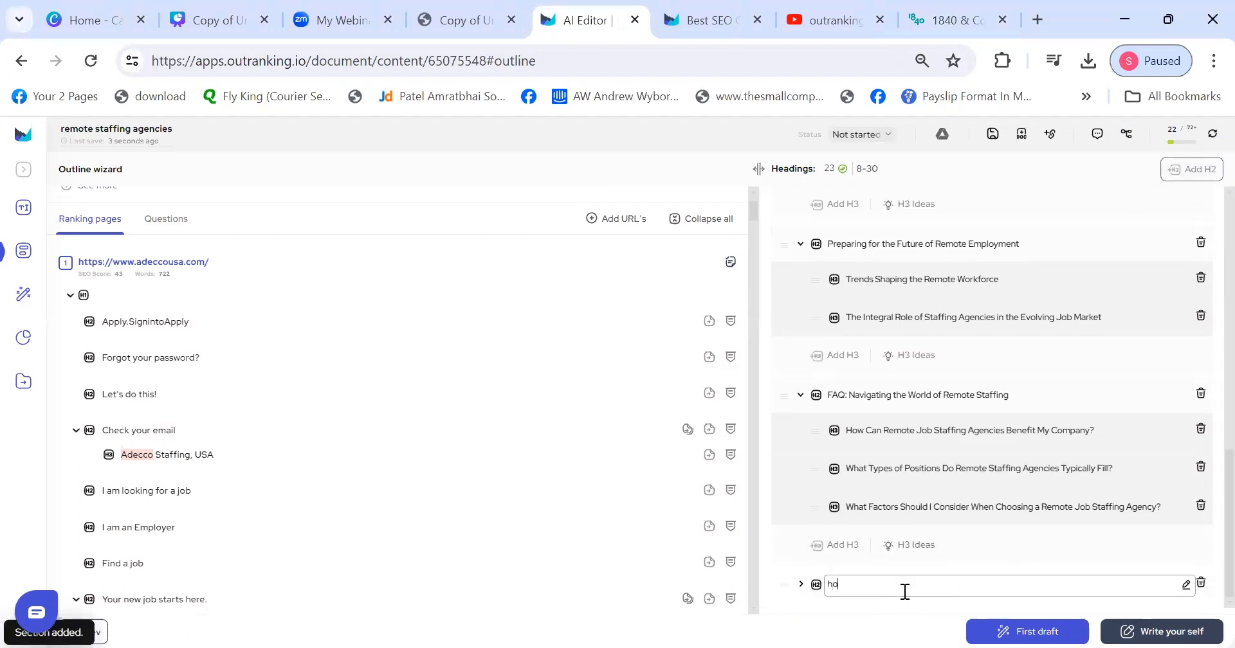
{"action": "key", "text": "BackSpace"}
{"action": "key", "text": "BackSpace"}
{"action": "type", "text": "How"}
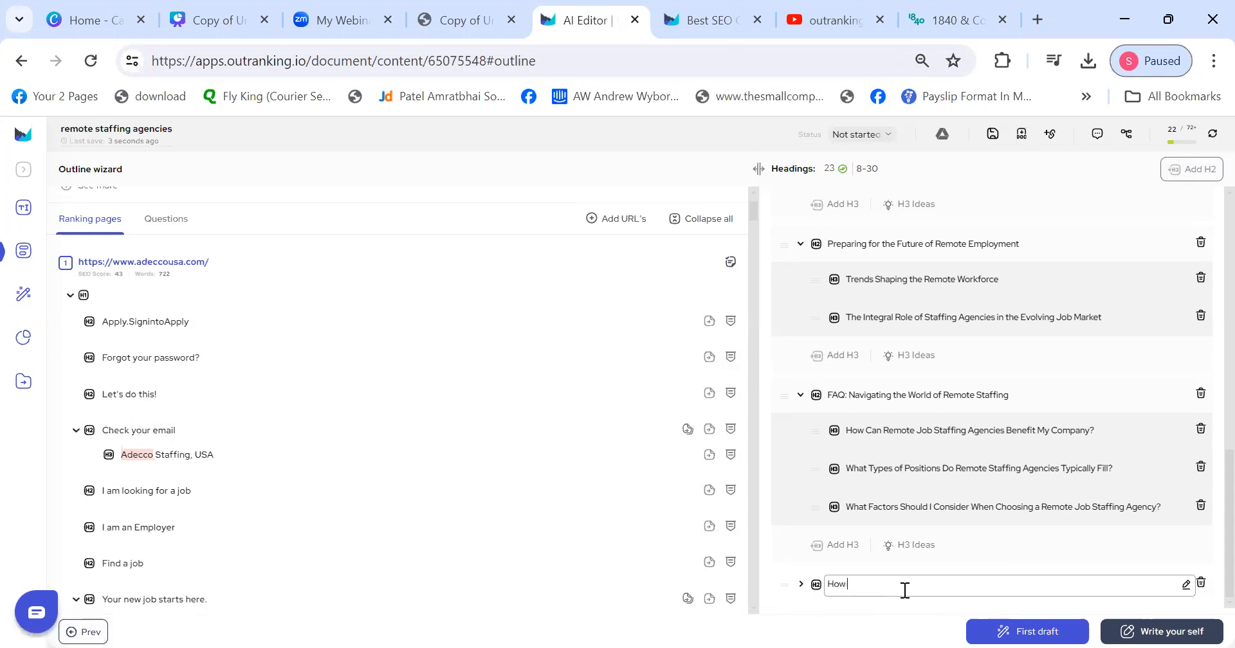
{"action": "key", "text": "ctrl+v"}
{"action": "left_click_drag", "start_coordinate": [898, 584], "coordinate": [854, 584]}
{"action": "key", "text": "BackSpace"}
{"action": "type", "text": "helps to"}
{"action": "key", "text": "BackSpace"}
{"action": "key", "text": "BackSpace"}
{"action": "type", "text": "in remote staffing"}
{"action": "key", "text": "Return"}
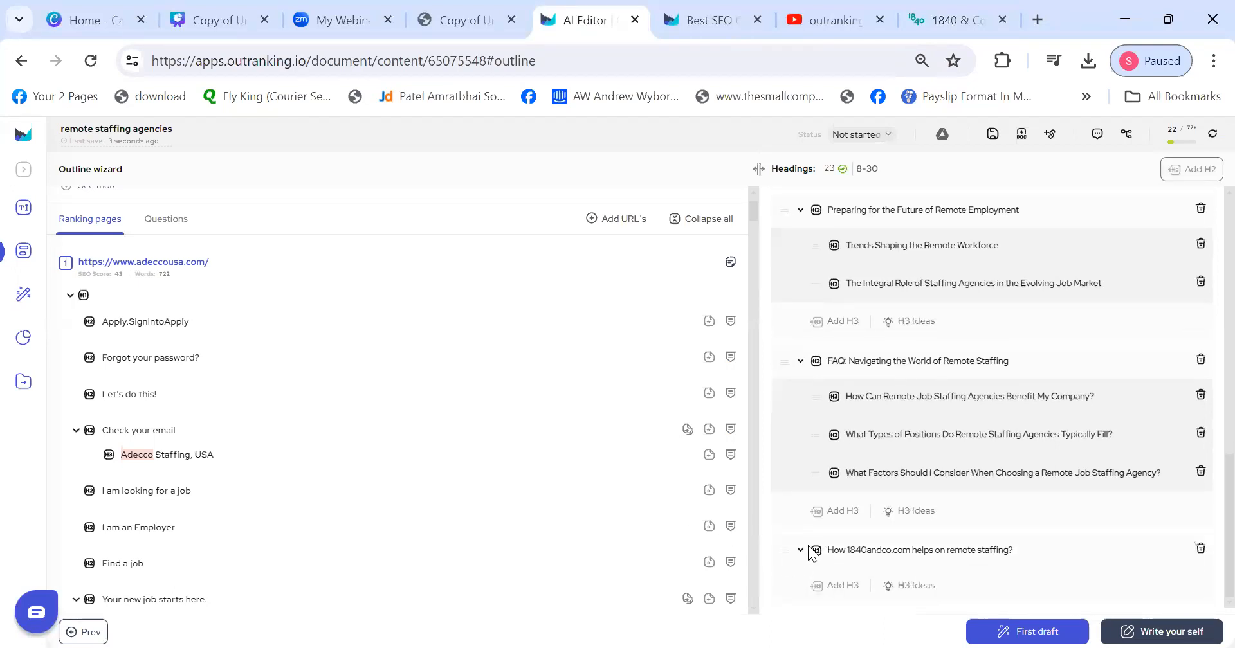
- Collapse the "How 1840andco.com helps on remote staffing?" heading and move it into the FAQ section as its first H3
{"action": "left_click", "coordinate": [800, 550]}
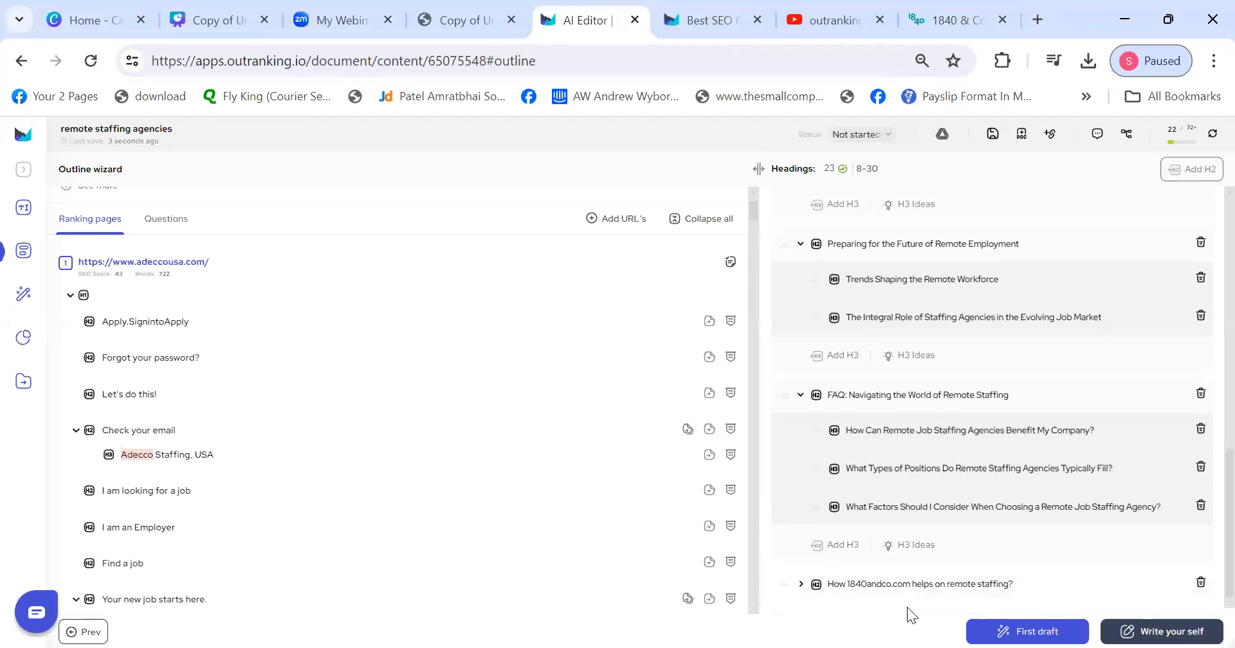
{"action": "left_click_drag", "start_coordinate": [786, 582], "coordinate": [799, 469]}
{"action": "left_click_drag", "start_coordinate": [793, 585], "coordinate": [792, 460]}
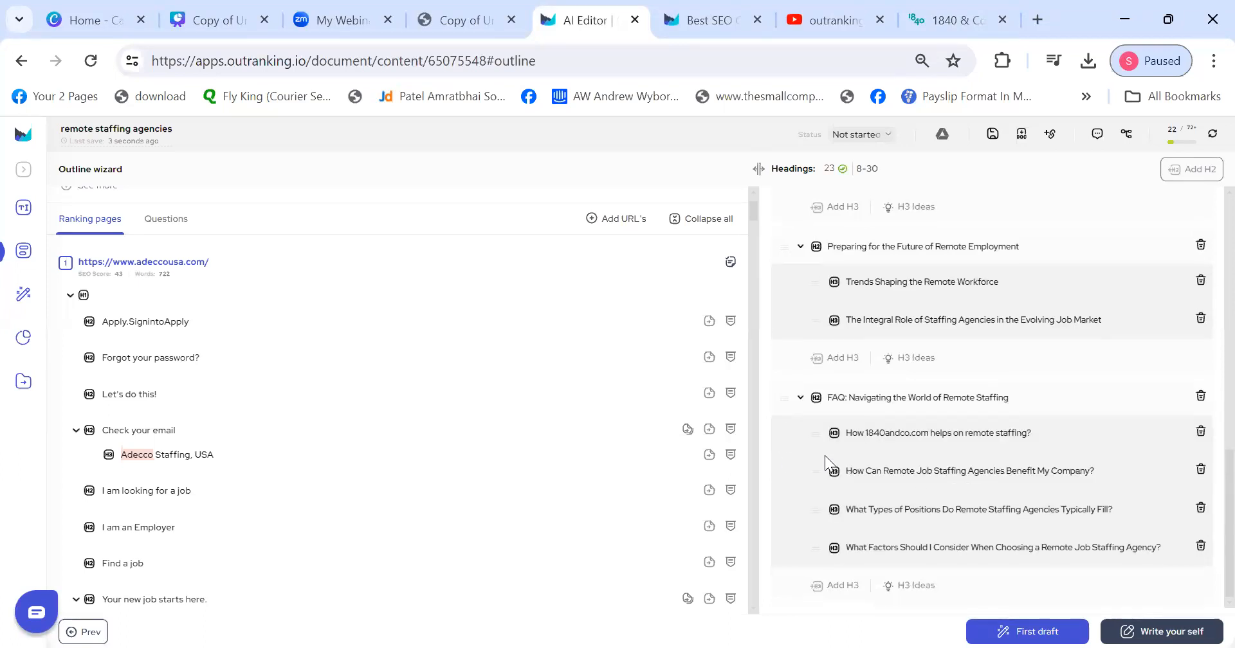
- Check the heading count, then expand the full keyword list and compare the current keyword count with the target
{"action": "scroll", "coordinate": [1205, 508], "scroll_direction": "up", "scroll_amount": 10}
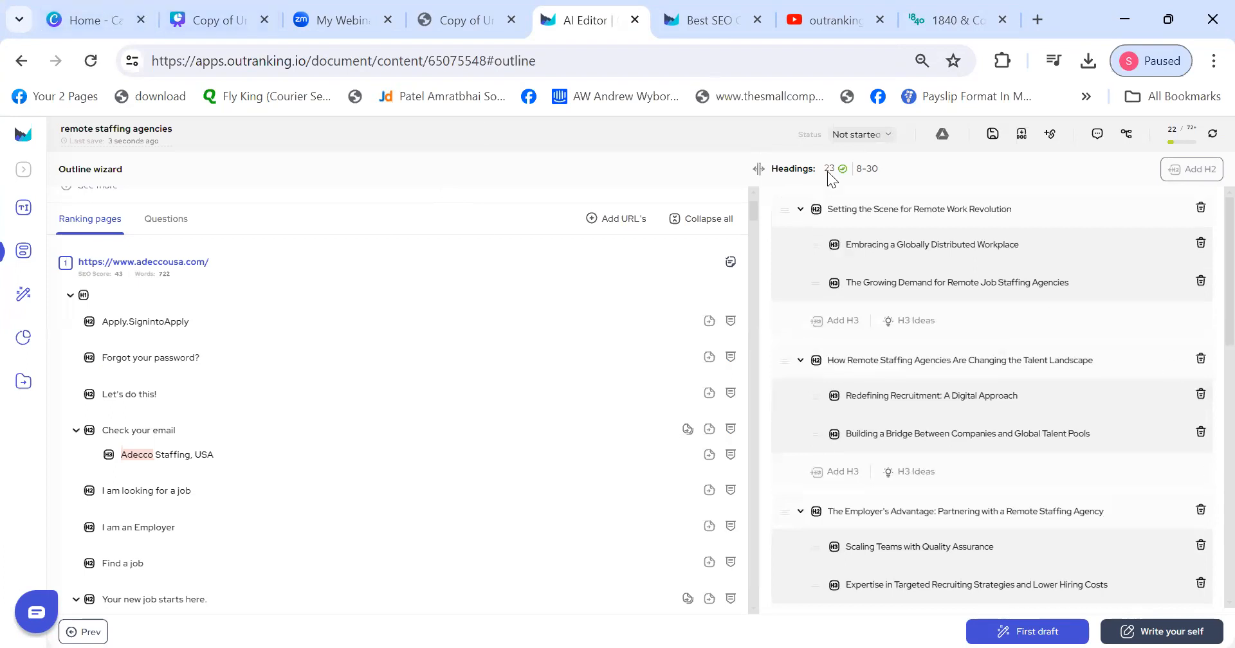
{"action": "left_click", "coordinate": [524, 165]}
{"action": "left_click", "coordinate": [605, 86]}
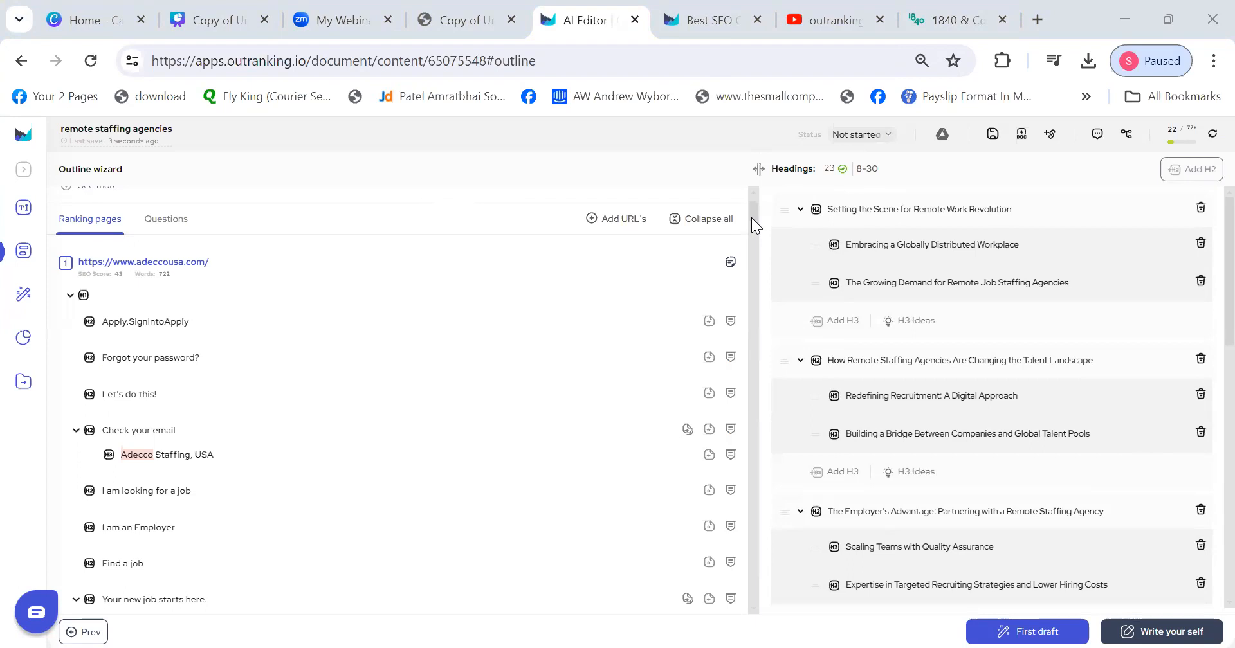
{"action": "scroll", "coordinate": [751, 217], "scroll_direction": "up", "scroll_amount": 2}
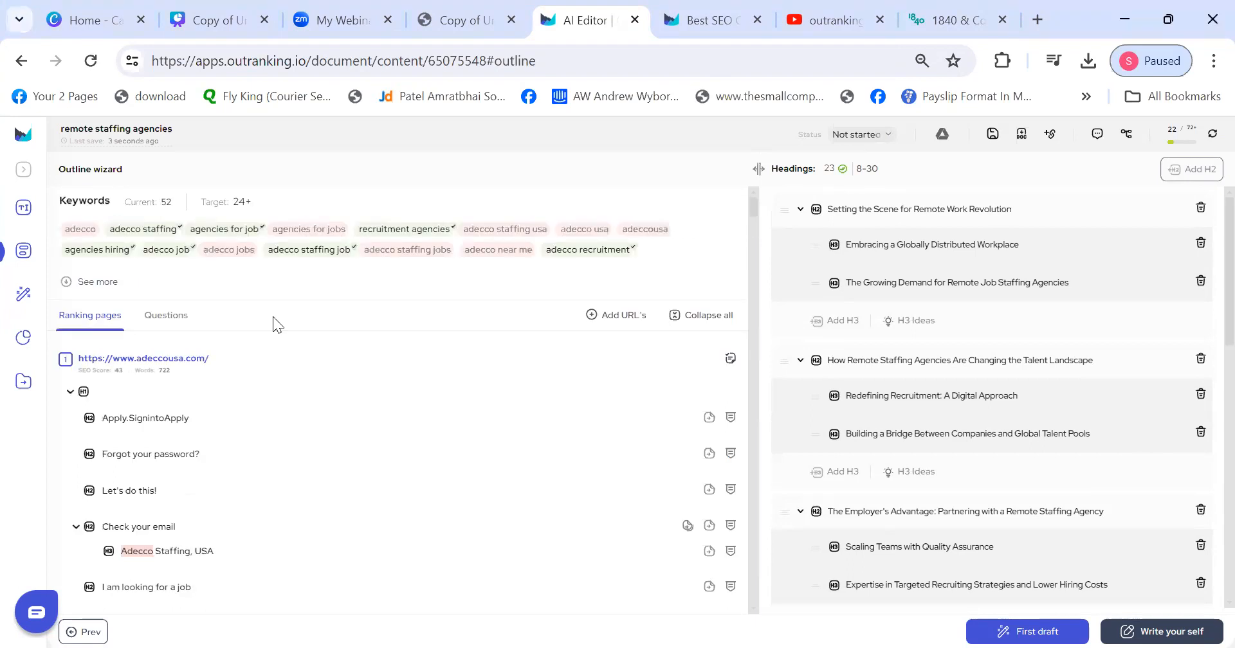
{"action": "left_click", "coordinate": [101, 283]}
{"action": "left_click_drag", "start_coordinate": [236, 203], "coordinate": [253, 204]}
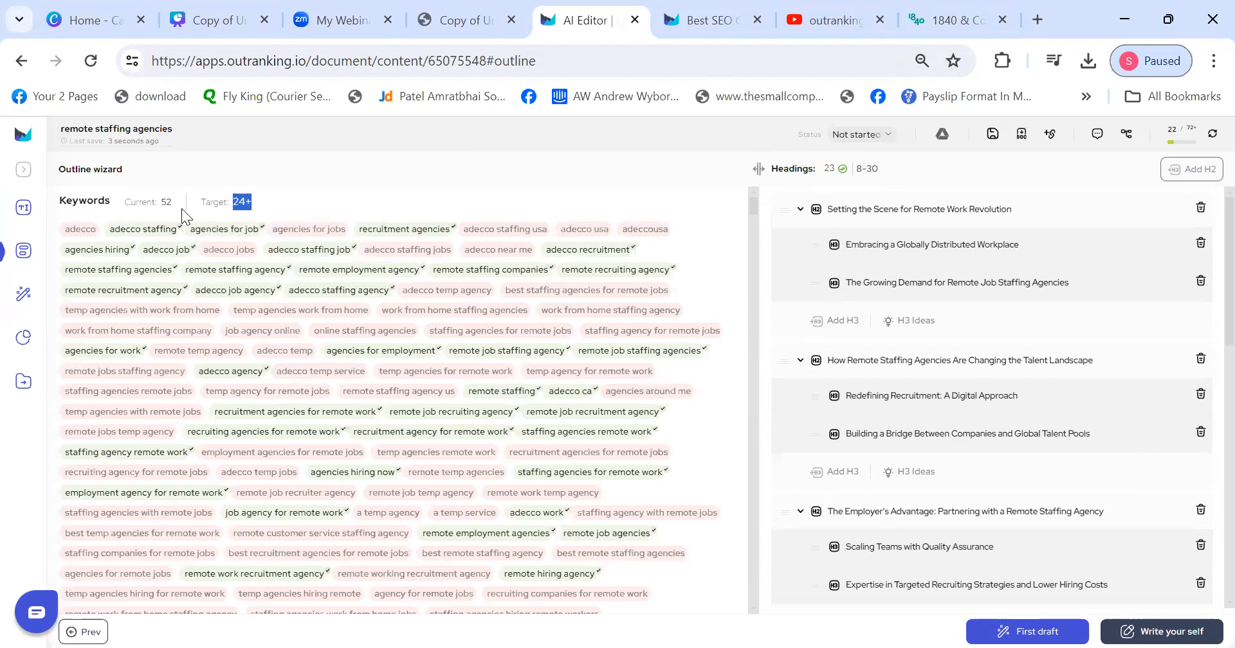
{"action": "double_click", "coordinate": [166, 201]}
{"action": "left_click", "coordinate": [969, 245]}
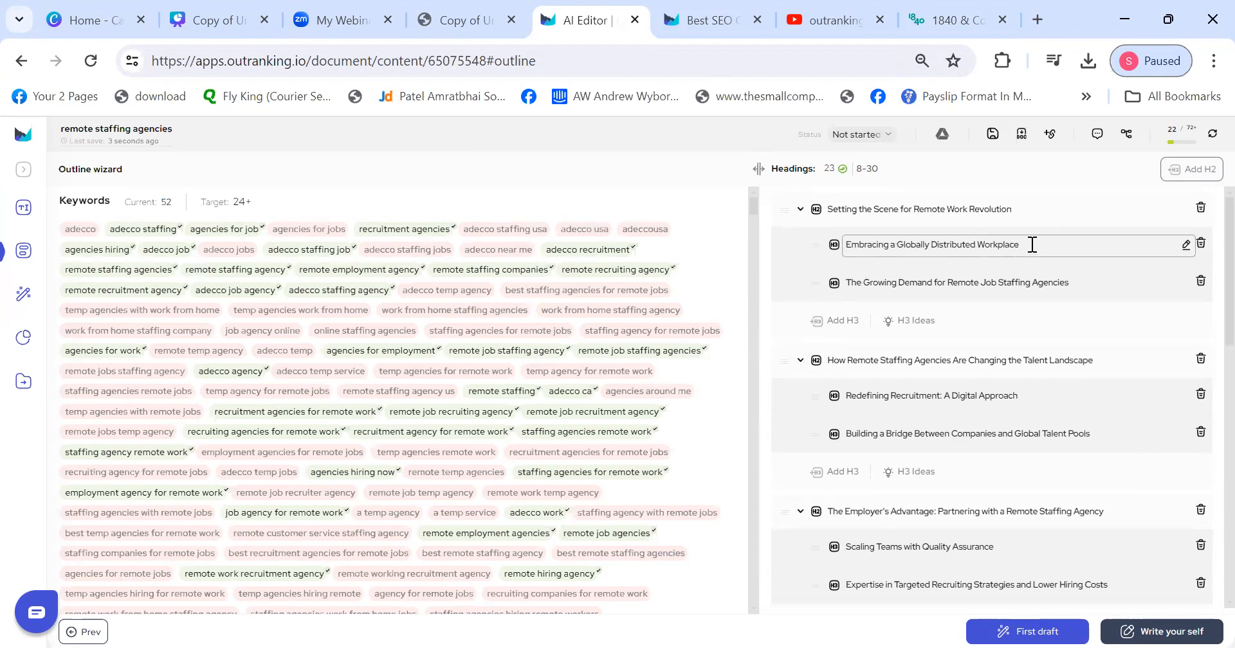
{"action": "type", "text": "vdvd"}
{"action": "key", "text": "BackSpace"}
{"action": "left_click", "coordinate": [615, 200]}
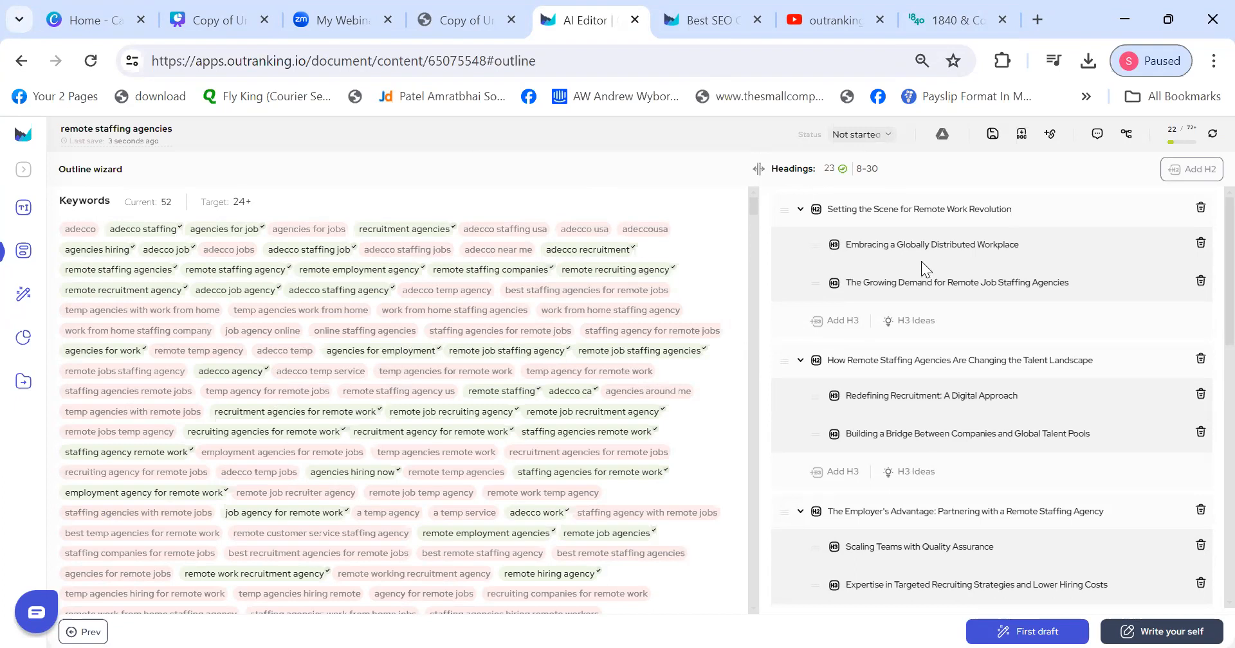
{"action": "left_click", "coordinate": [934, 286]}
- Look through the remaining keywords, shorten the list again, and collapse all ranking pages to review the competitor URLs
{"action": "left_click_drag", "start_coordinate": [750, 205], "coordinate": [751, 231]}
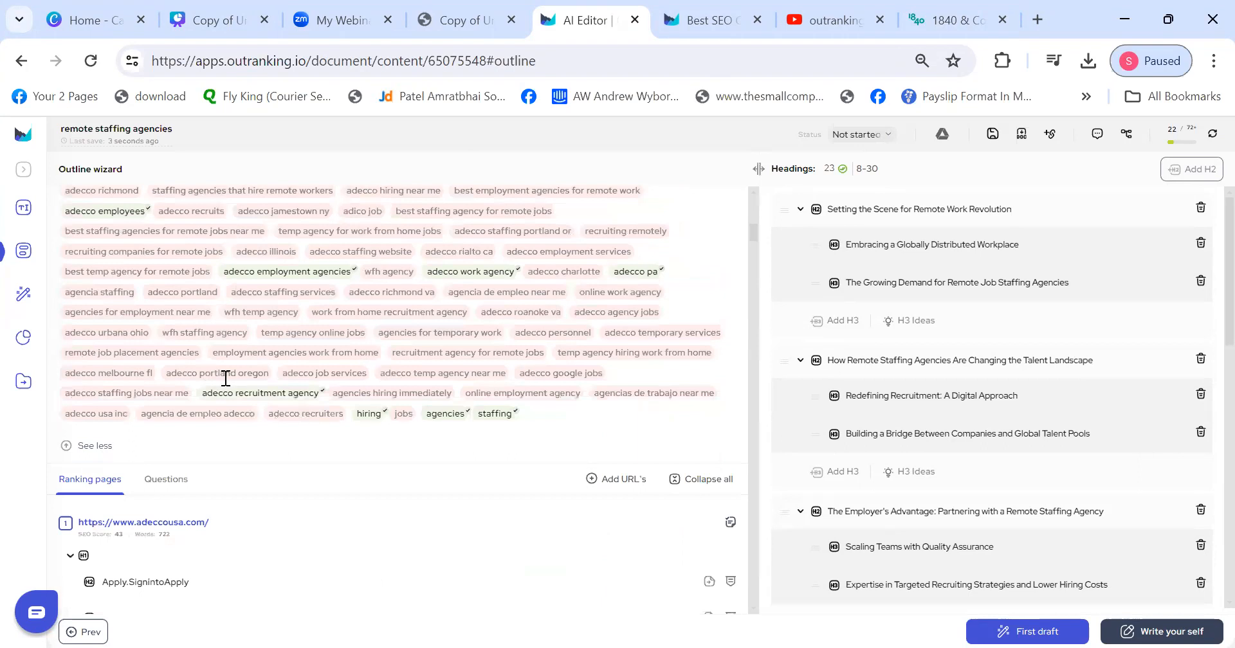
{"action": "left_click", "coordinate": [97, 446]}
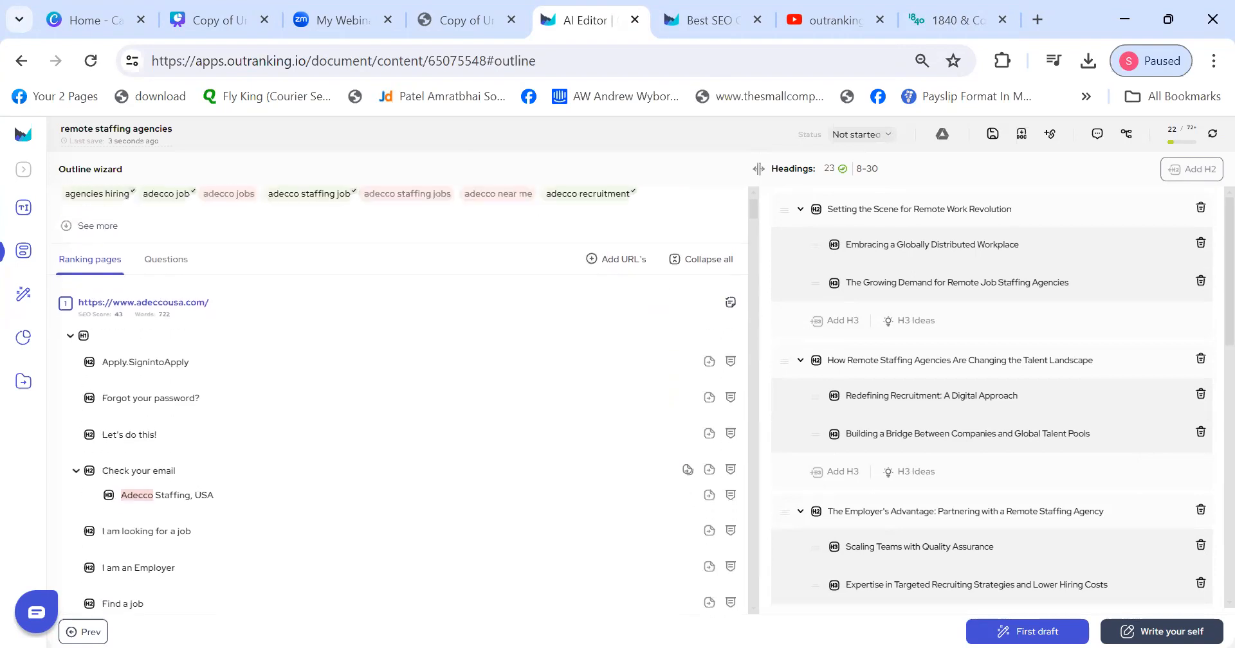
{"action": "left_click", "coordinate": [708, 264]}
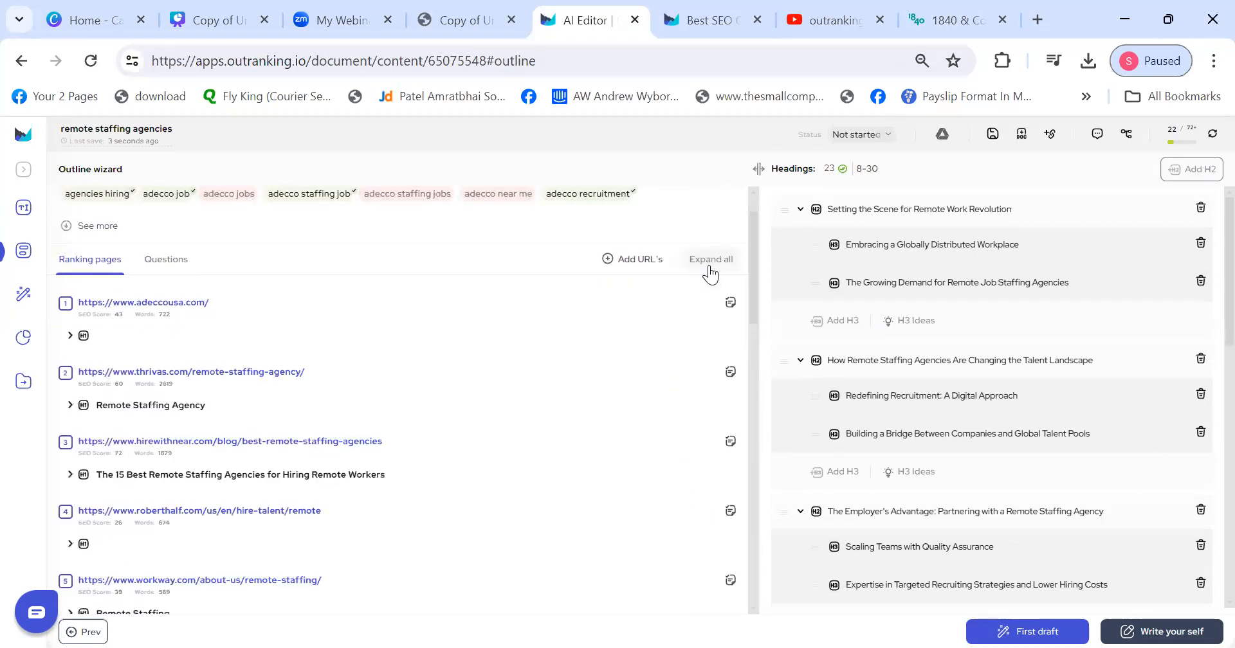
{"action": "scroll", "coordinate": [710, 274], "scroll_direction": "down", "scroll_amount": 5}
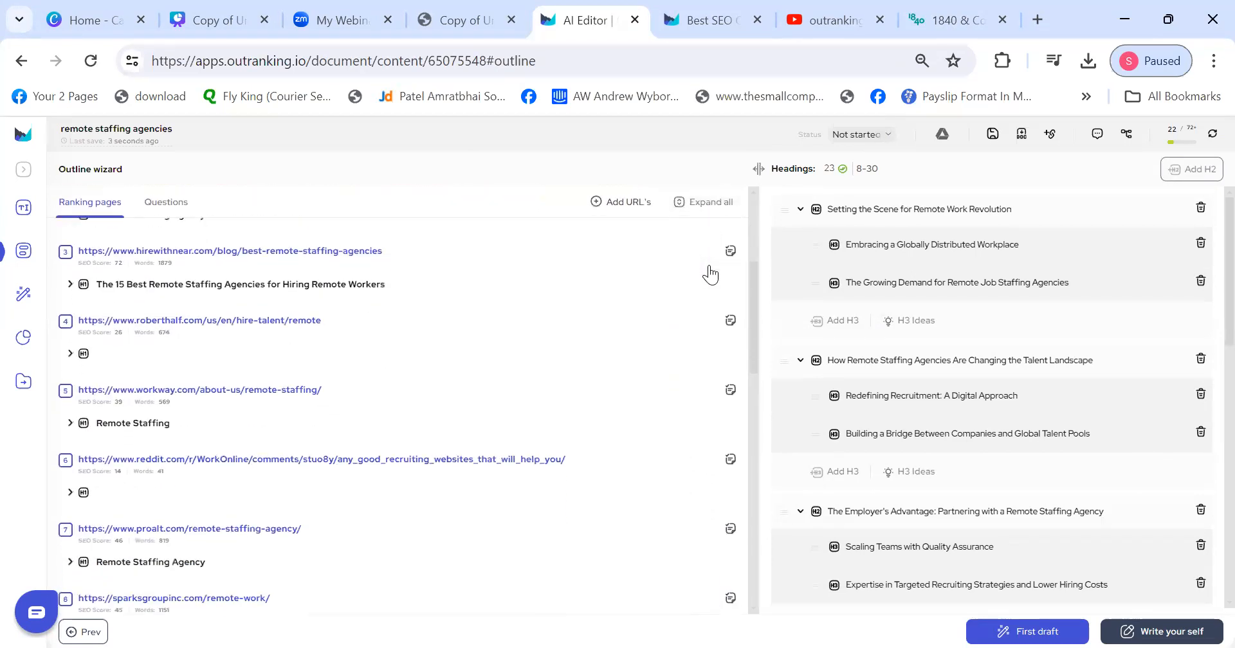
{"action": "scroll", "coordinate": [711, 274], "scroll_direction": "down", "scroll_amount": 8}
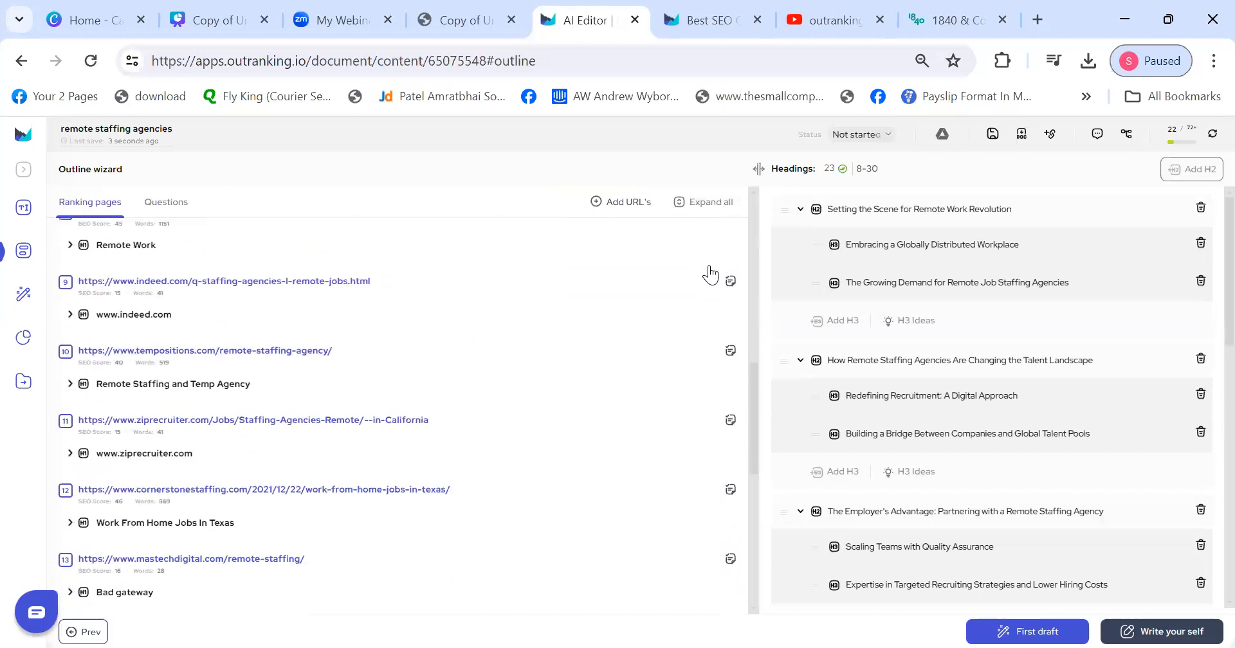
{"action": "scroll", "coordinate": [710, 274], "scroll_direction": "up", "scroll_amount": 15}
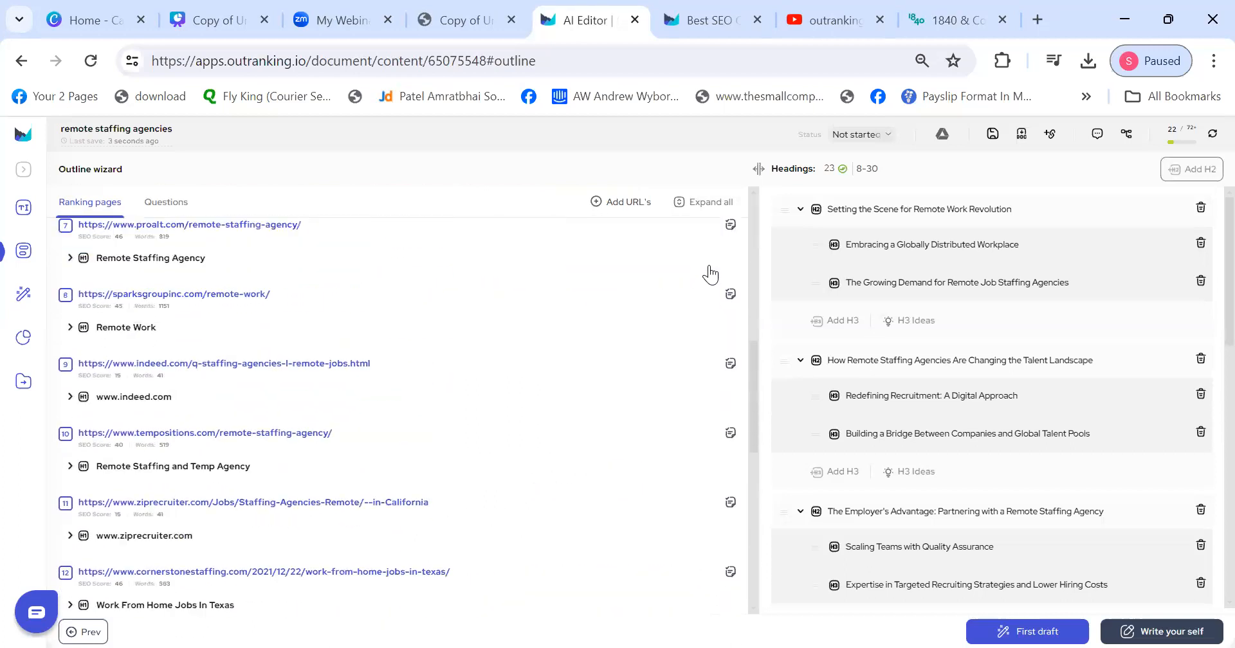
- Expand all ranking pages and add the thrivas.com heading beginning "Find a work from home job today" to the outline
{"action": "left_click", "coordinate": [713, 318]}
{"action": "scroll", "coordinate": [711, 315], "scroll_direction": "down", "scroll_amount": 4}
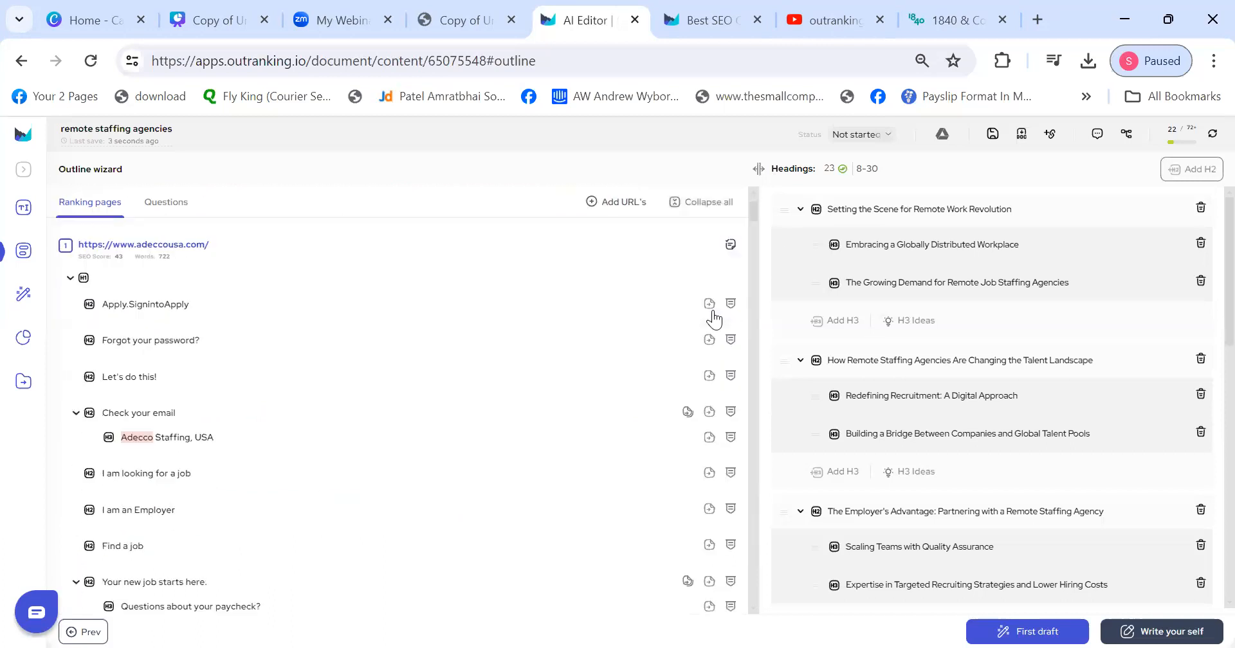
{"action": "scroll", "coordinate": [712, 317], "scroll_direction": "down", "scroll_amount": 6}
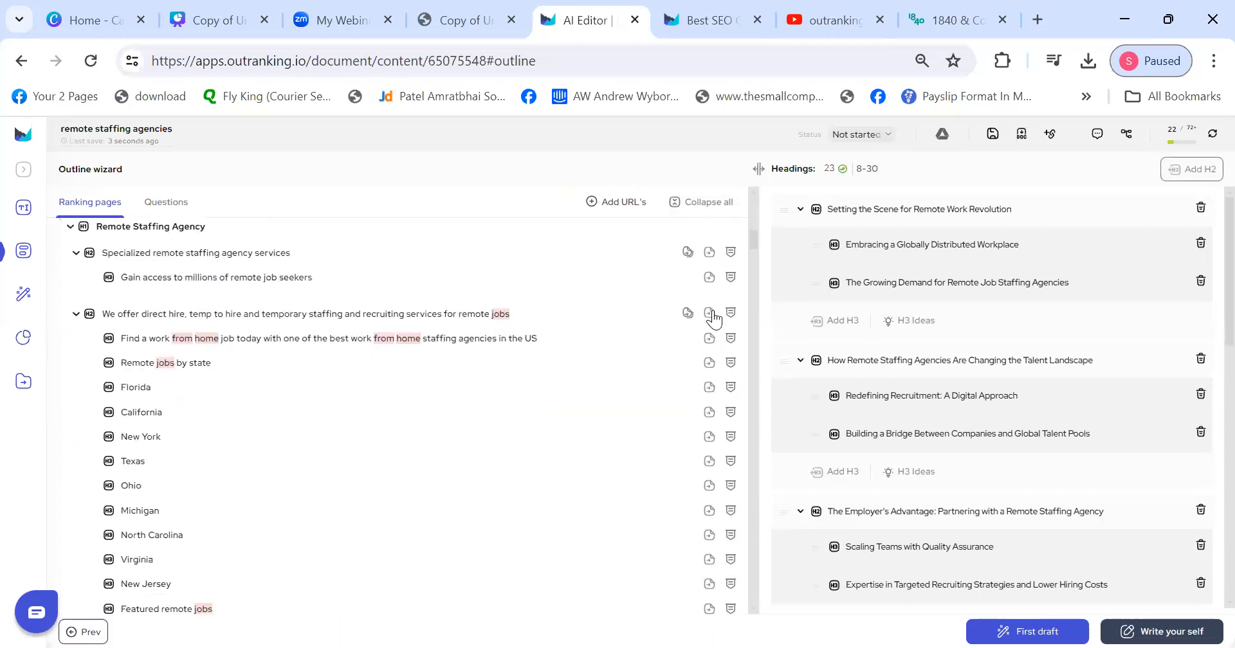
{"action": "scroll", "coordinate": [713, 317], "scroll_direction": "up", "scroll_amount": 1}
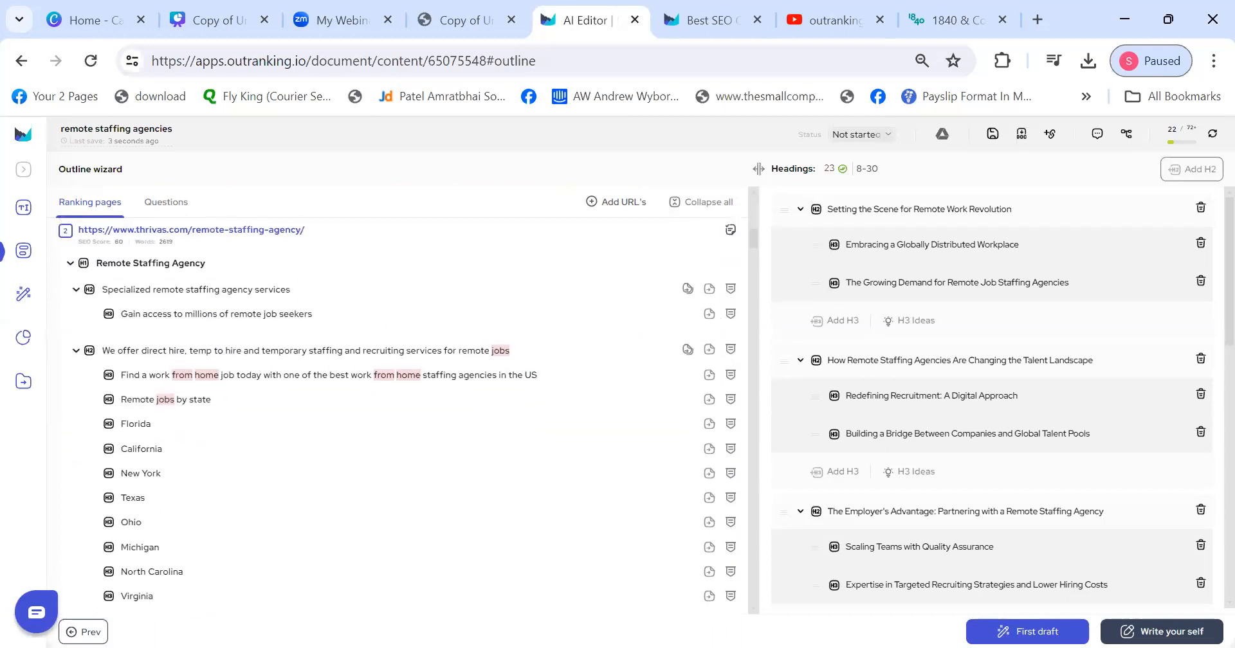
{"action": "left_click", "coordinate": [709, 375]}
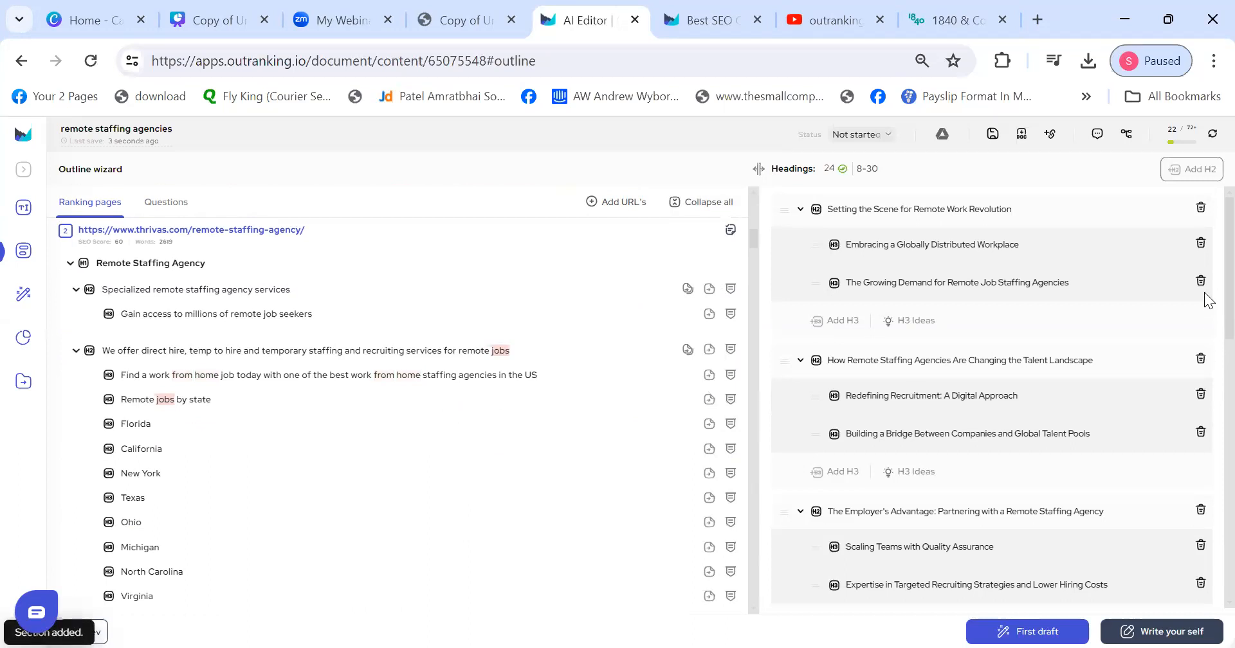
- Delete the heading beginning "Find a work from home job today" from the end of the outline
{"action": "scroll", "coordinate": [1203, 385], "scroll_direction": "down", "scroll_amount": 10}
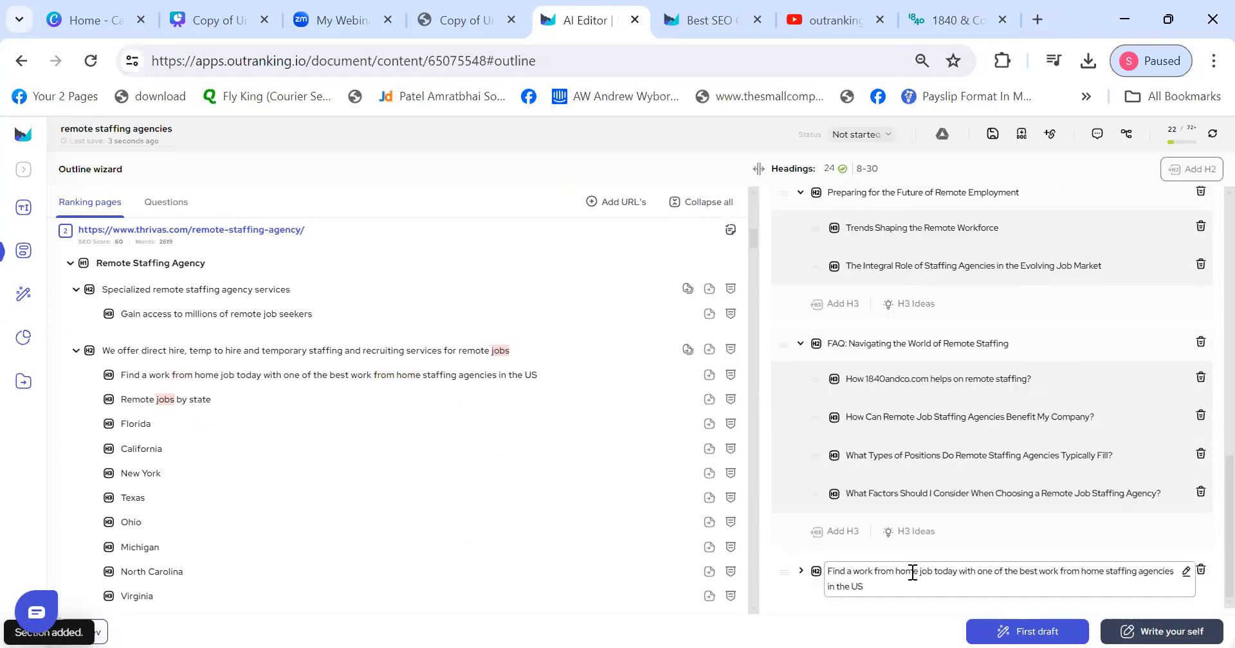
{"action": "left_click", "coordinate": [923, 567]}
{"action": "key", "text": "ctrl+a"}
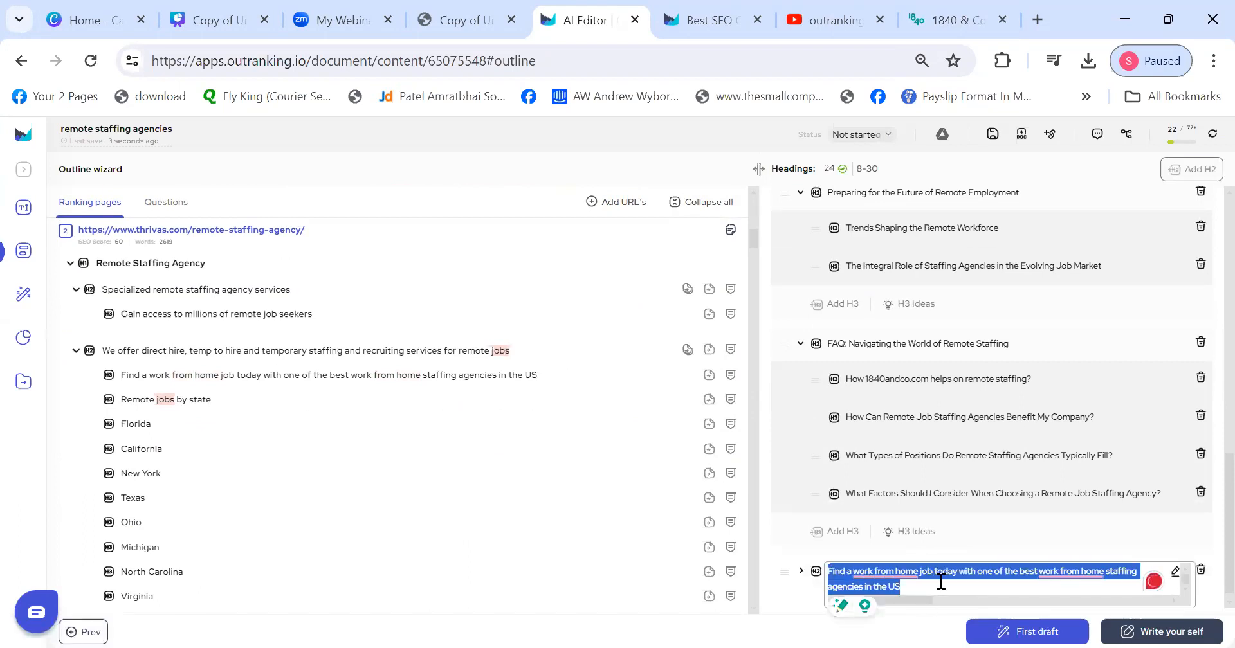
{"action": "left_click", "coordinate": [940, 581]}
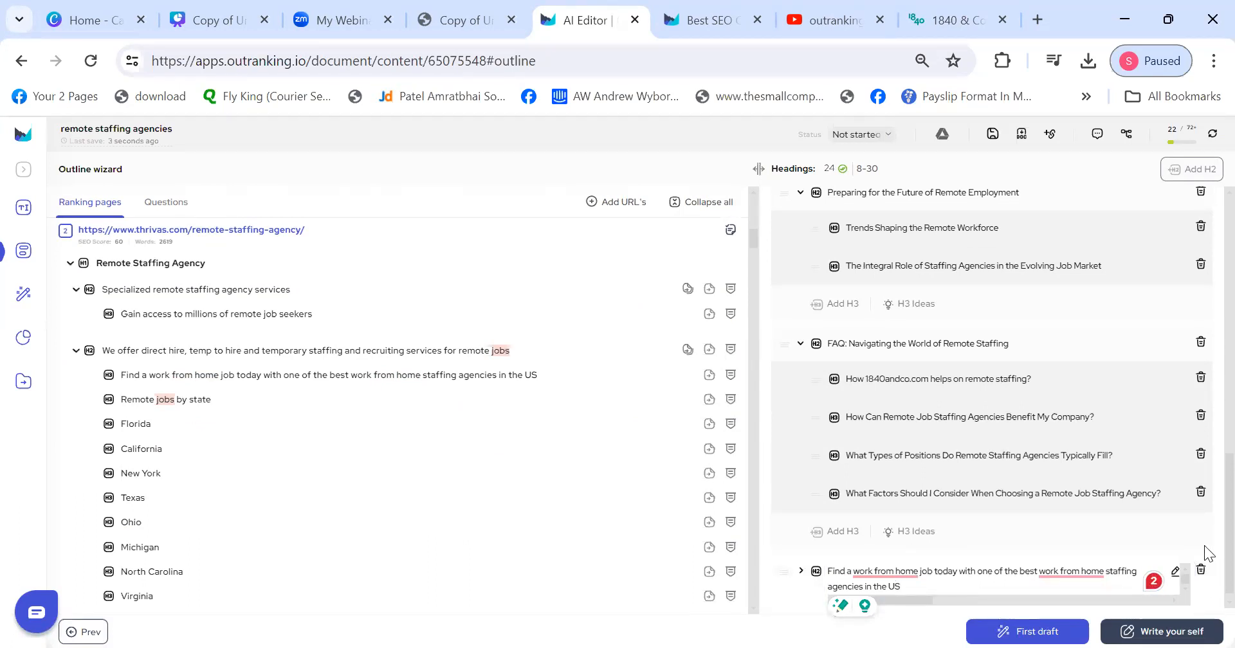
{"action": "scroll", "coordinate": [1207, 555], "scroll_direction": "down", "scroll_amount": 1}
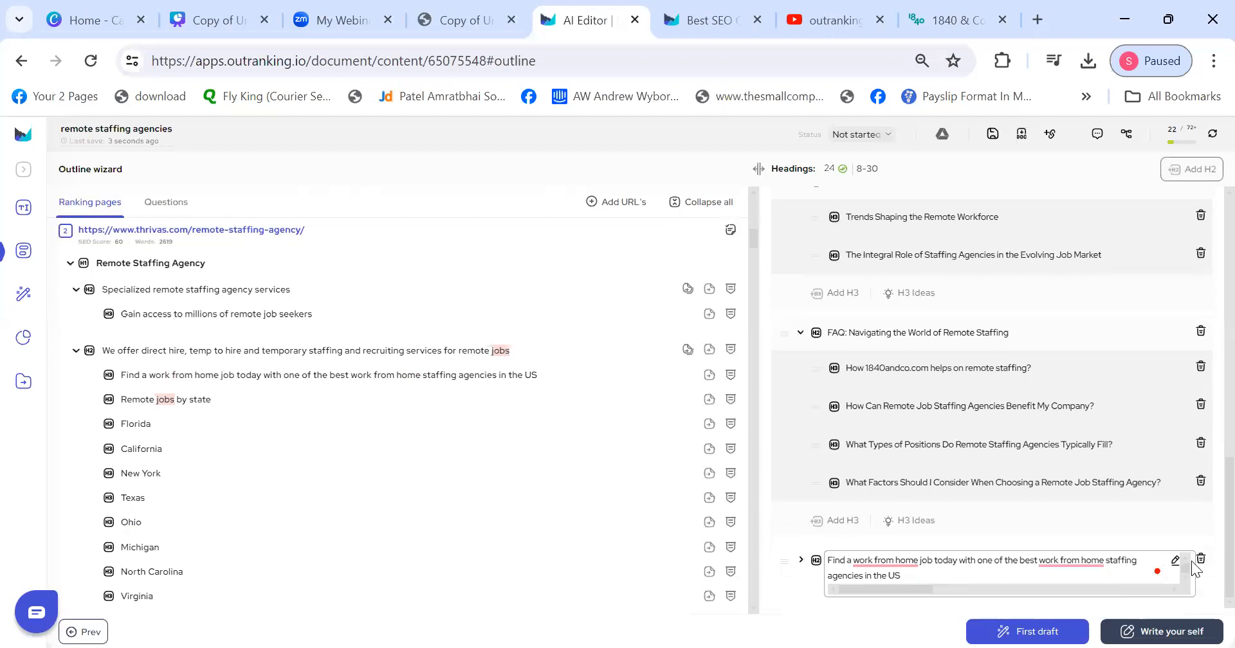
{"action": "left_click", "coordinate": [1200, 559]}
{"action": "scroll", "coordinate": [1205, 451], "scroll_direction": "up", "scroll_amount": 5}
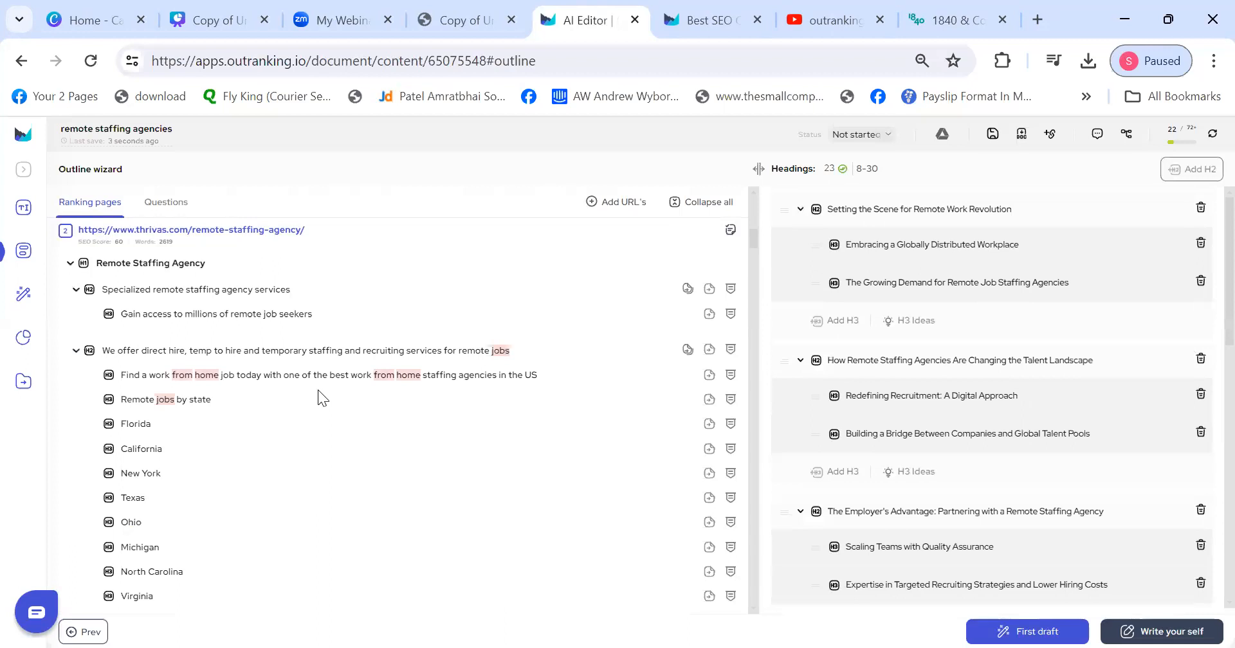
- Add the suggested questions "What does a remote staffing agency do?" and "How can a company guarantee secure data and systems in an uncontrolled environment?" to the outline
{"action": "scroll", "coordinate": [508, 310], "scroll_direction": "up", "scroll_amount": 10}
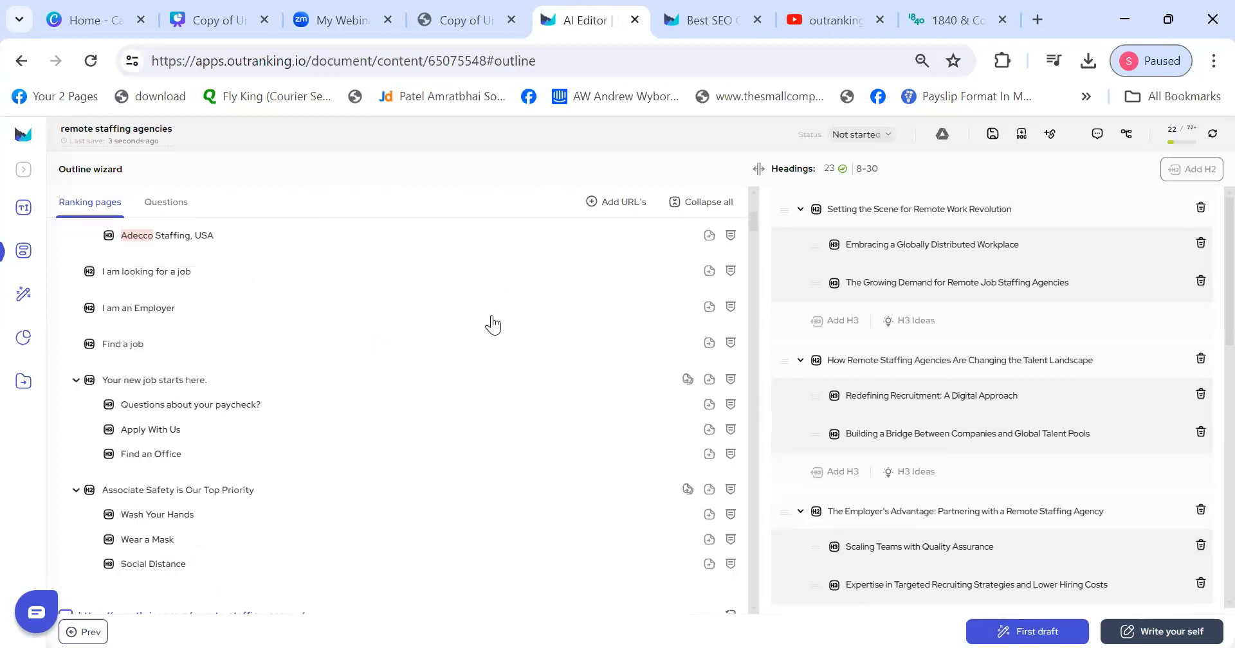
{"action": "left_click", "coordinate": [162, 318]}
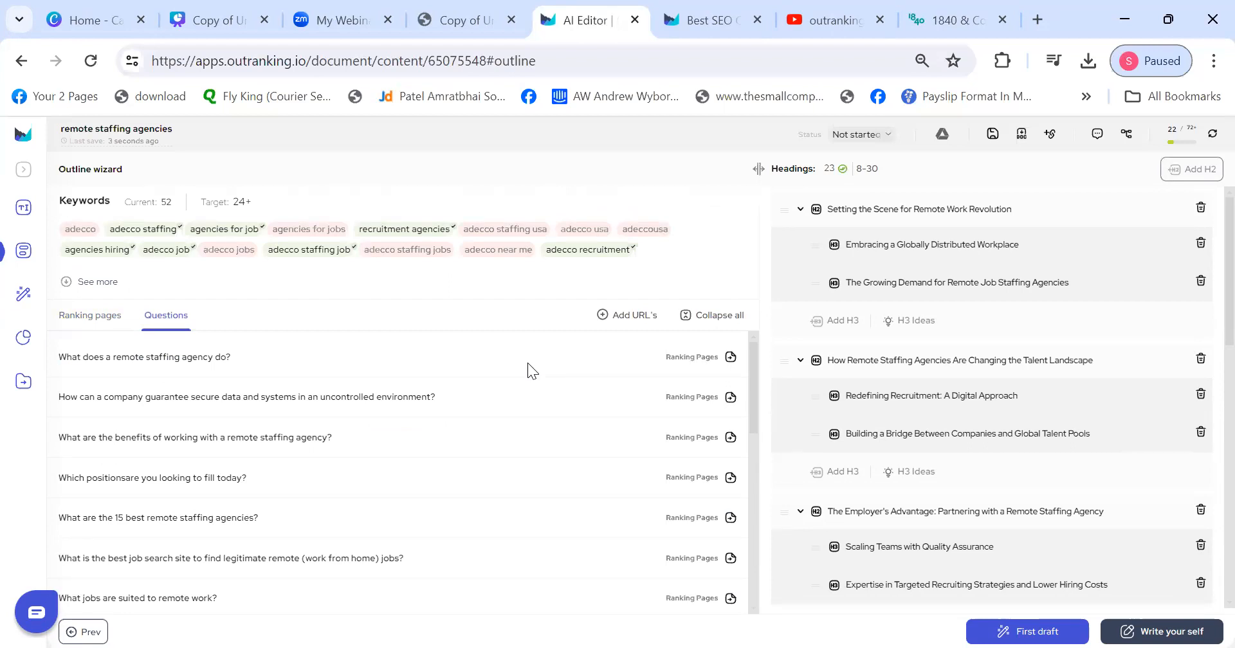
{"action": "left_click", "coordinate": [731, 357]}
{"action": "left_click", "coordinate": [730, 397]}
- Move "What does a remote staffing agency do?" into the FAQ section and delete the added heading about guaranteeing secure data and systems
{"action": "scroll", "coordinate": [1207, 321], "scroll_direction": "down", "scroll_amount": 15}
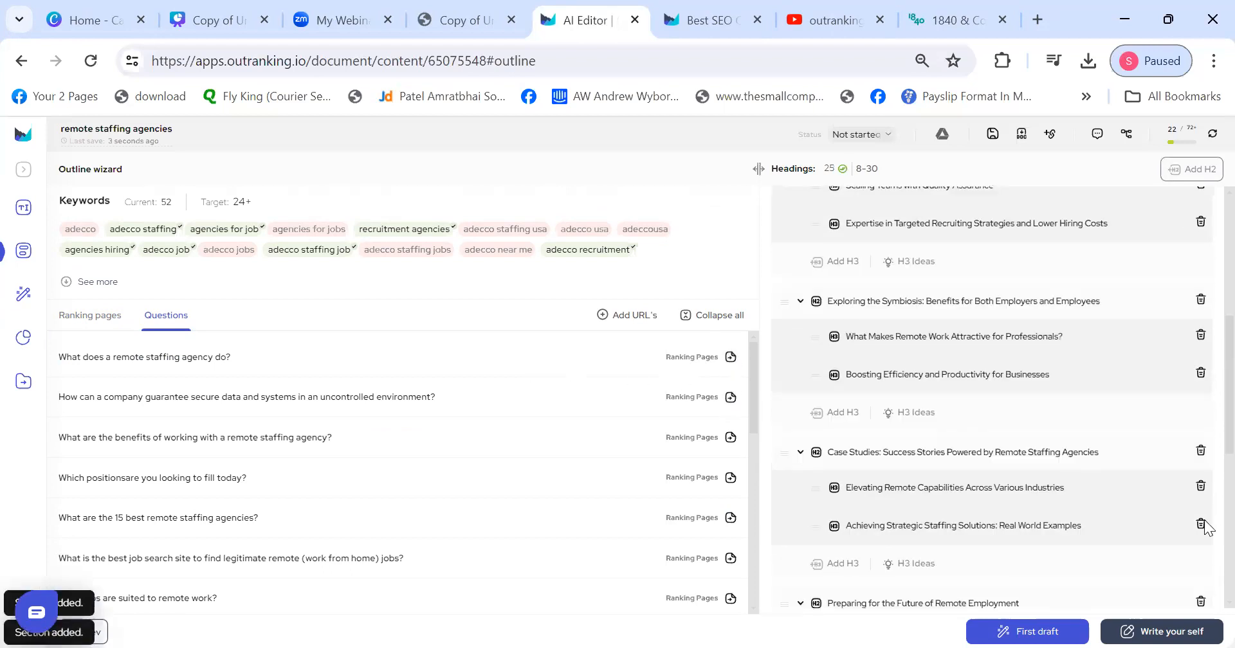
{"action": "left_click_drag", "start_coordinate": [783, 544], "coordinate": [817, 434]}
{"action": "left_click", "coordinate": [1201, 582]}
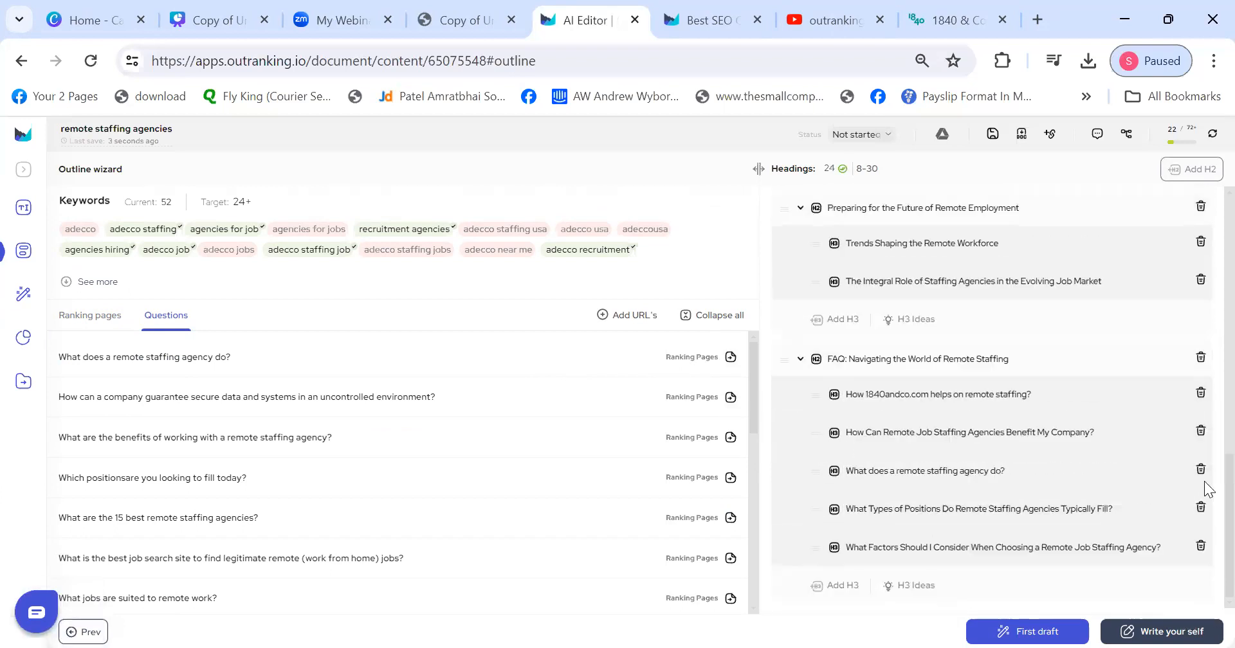
{"action": "scroll", "coordinate": [1204, 257], "scroll_direction": "up", "scroll_amount": 2}
{"action": "scroll", "coordinate": [1205, 251], "scroll_direction": "up", "scroll_amount": 5}
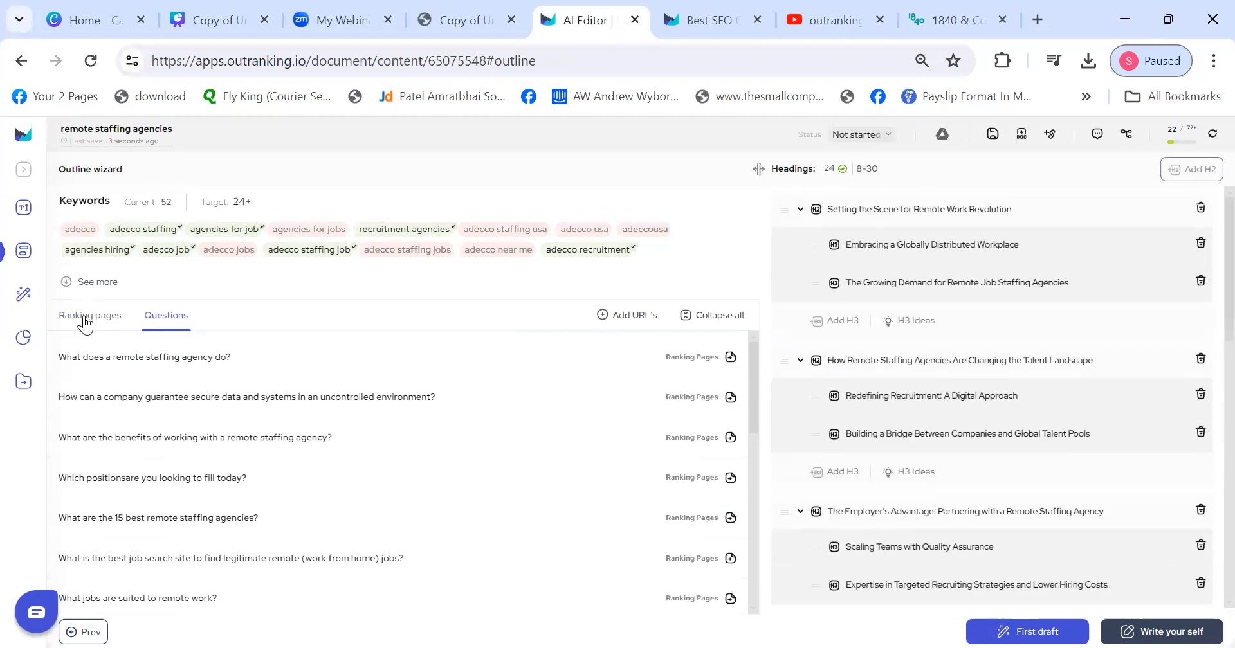
- Open the entry for adding background data URLs to the ranking pages and copy the 1840andco.com address from its website tab
{"action": "left_click", "coordinate": [117, 327]}
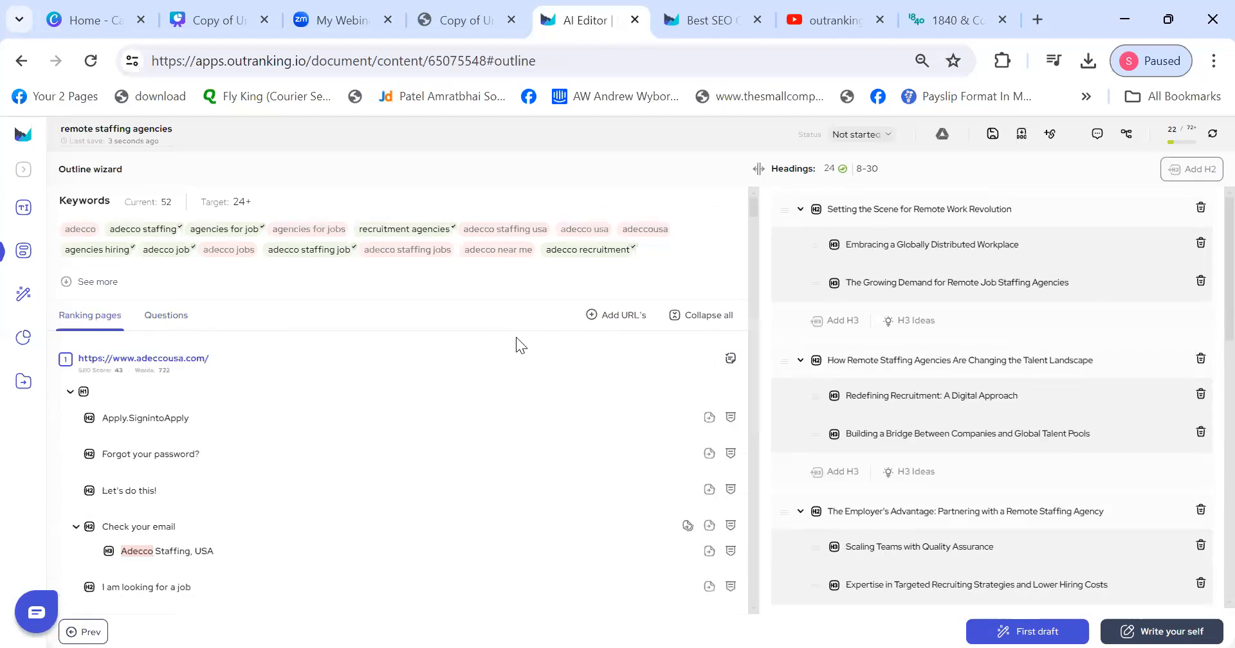
{"action": "left_click", "coordinate": [615, 322]}
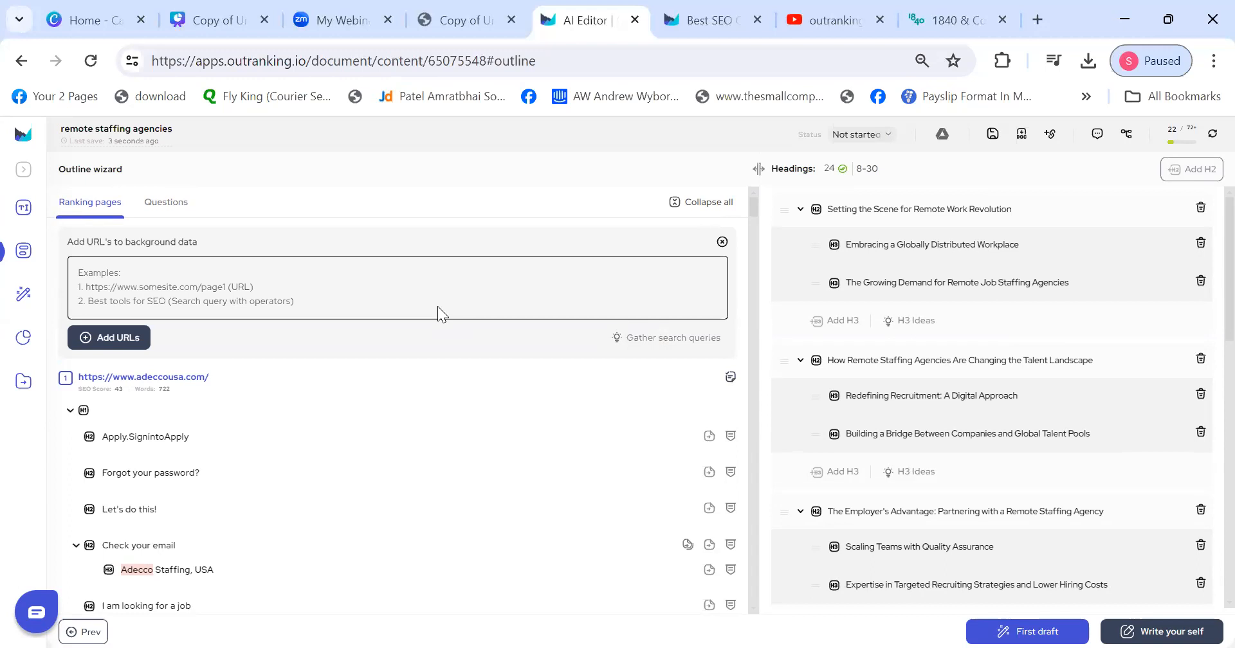
{"action": "left_click", "coordinate": [345, 295]}
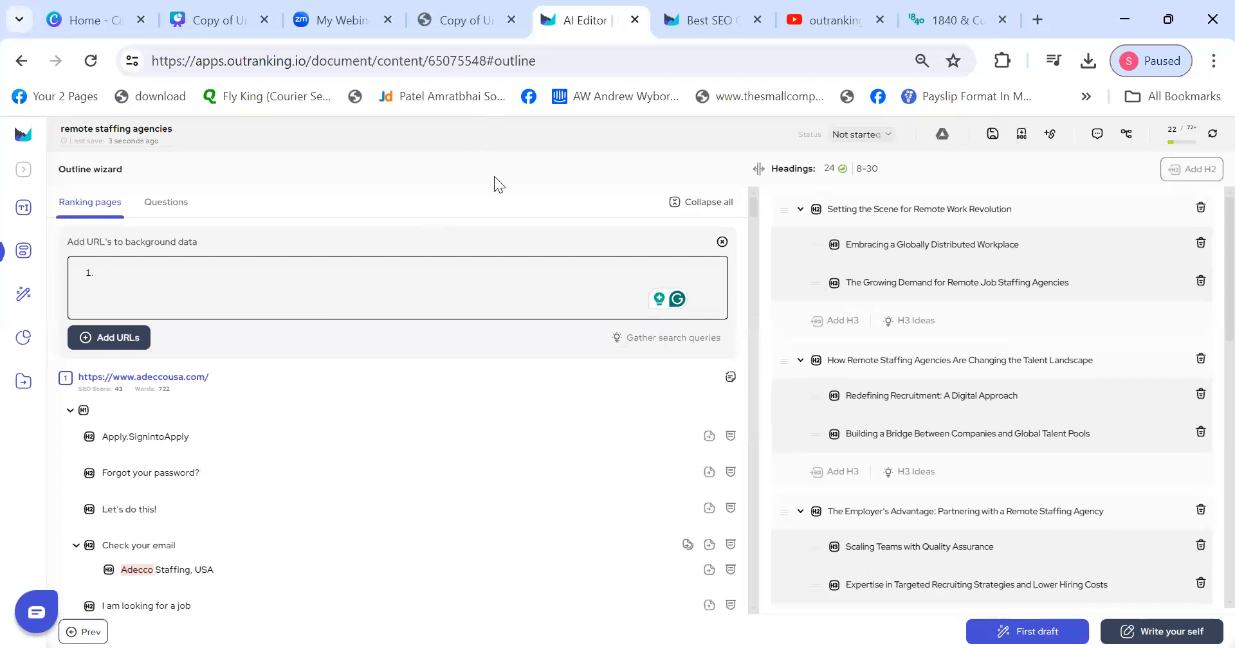
{"action": "left_click", "coordinate": [941, 11]}
{"action": "key", "text": "ctrl+c"}
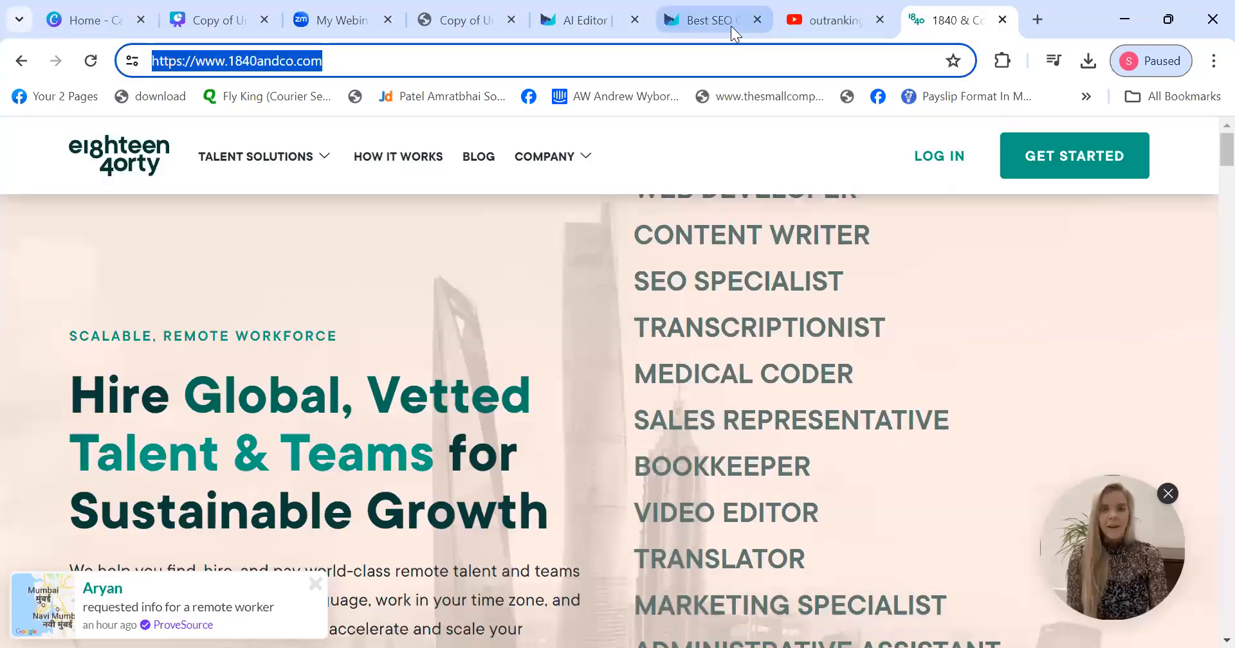
{"action": "left_click", "coordinate": [579, 12]}
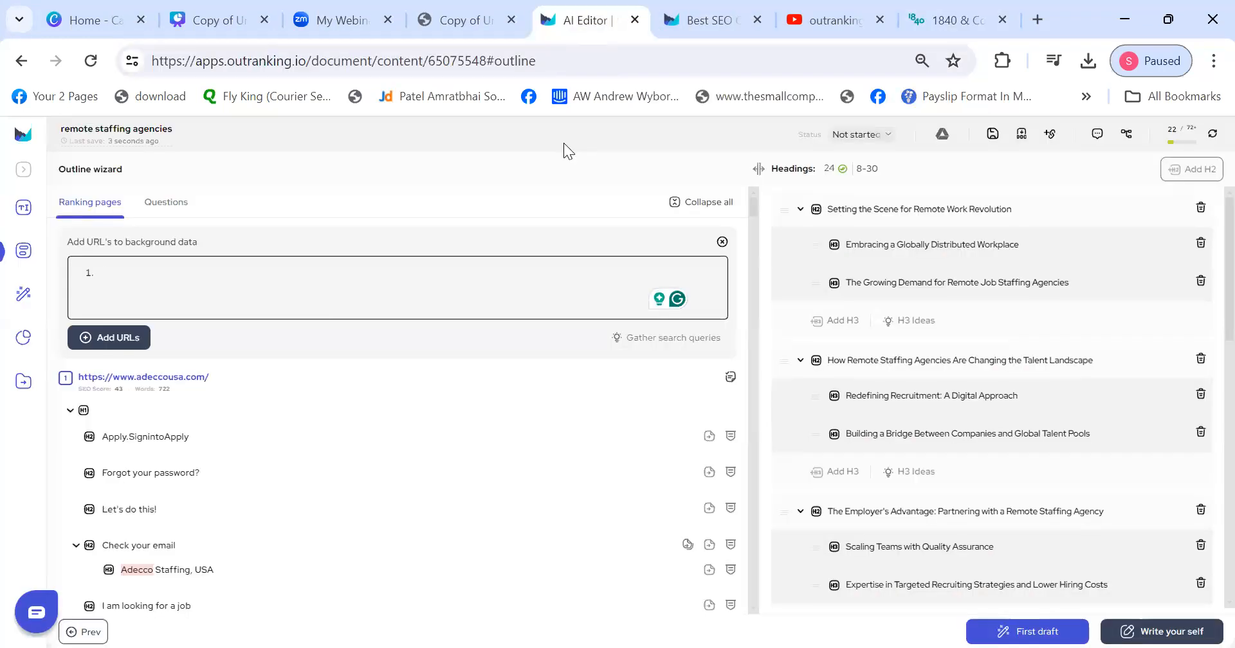
{"action": "left_click", "coordinate": [653, 101]}
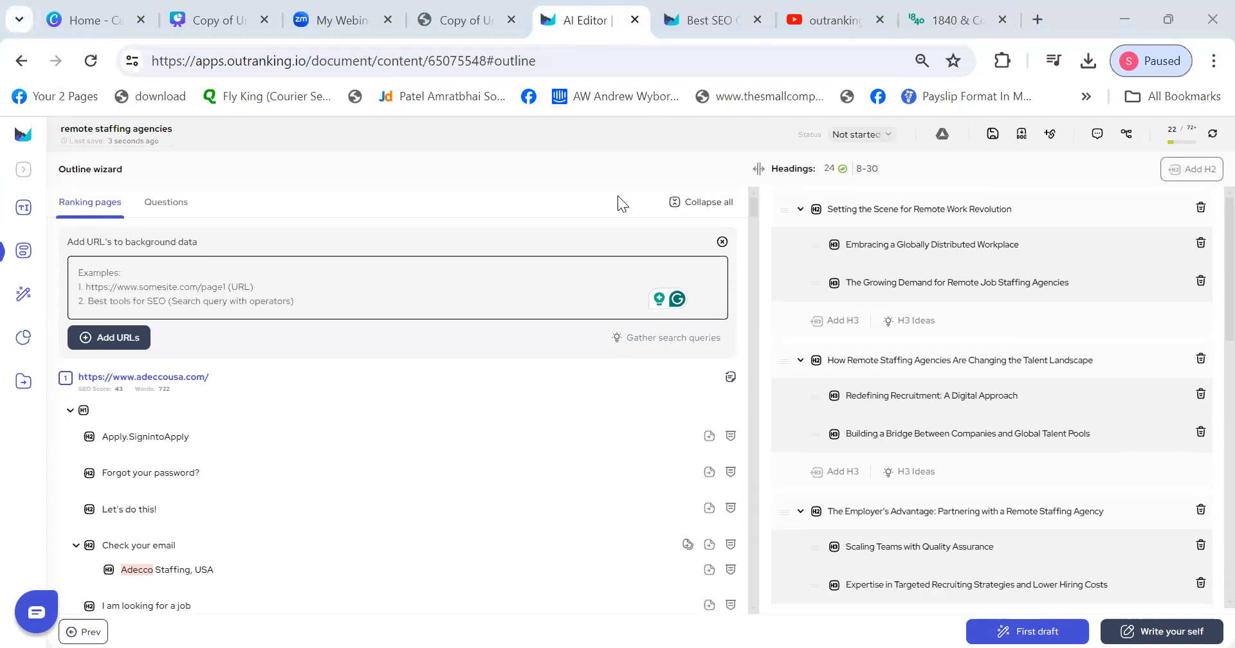
{"action": "key", "text": "ctrl+f"}
{"action": "key", "text": "ctrl+v"}
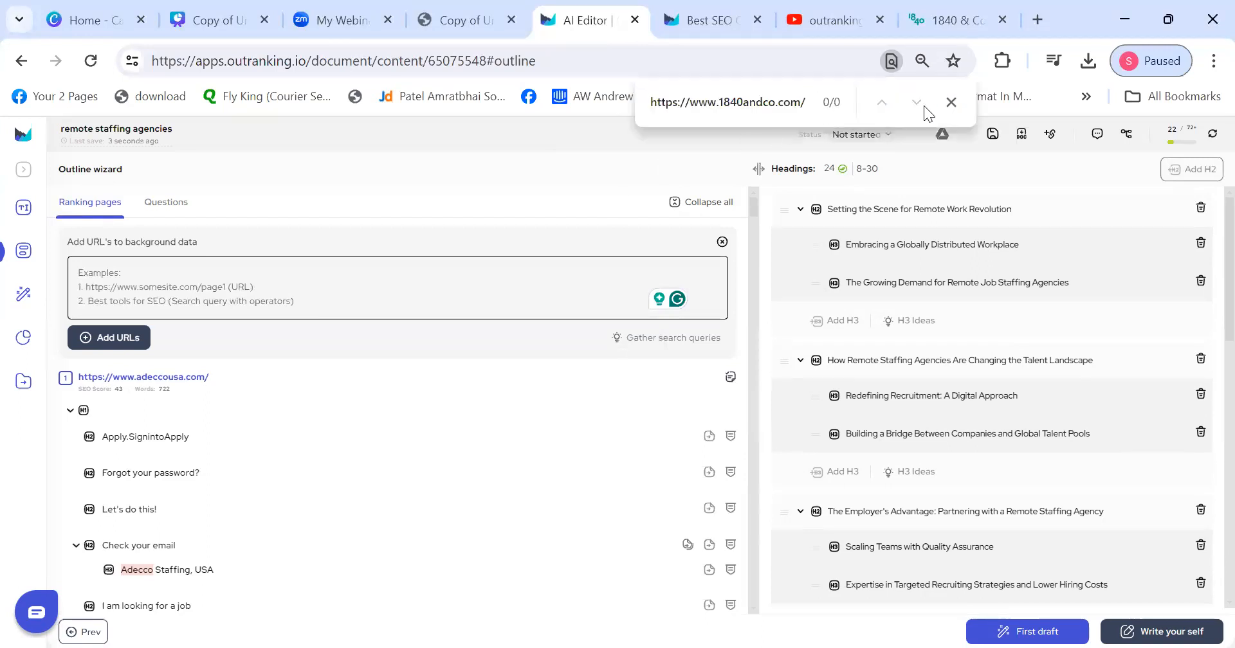
{"action": "left_click", "coordinate": [951, 103]}
{"action": "left_click", "coordinate": [220, 265]}
{"action": "key", "text": "ctrl+v"}
{"action": "left_click", "coordinate": [122, 337]}
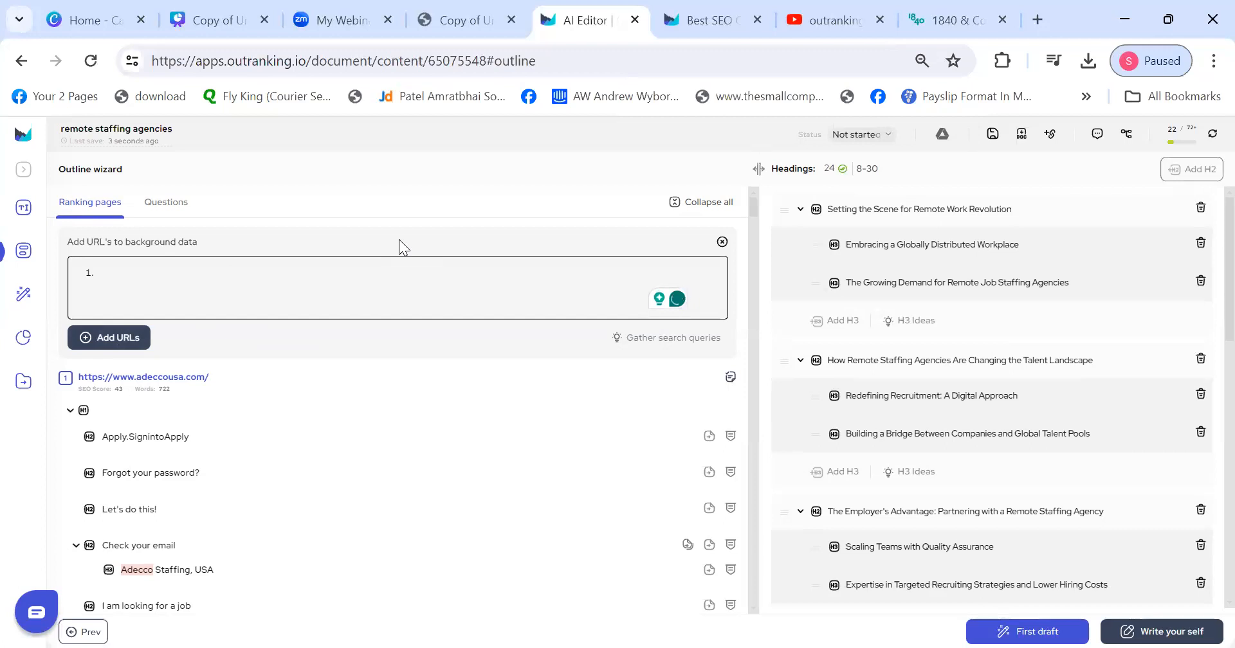
{"action": "left_click", "coordinate": [722, 242]}
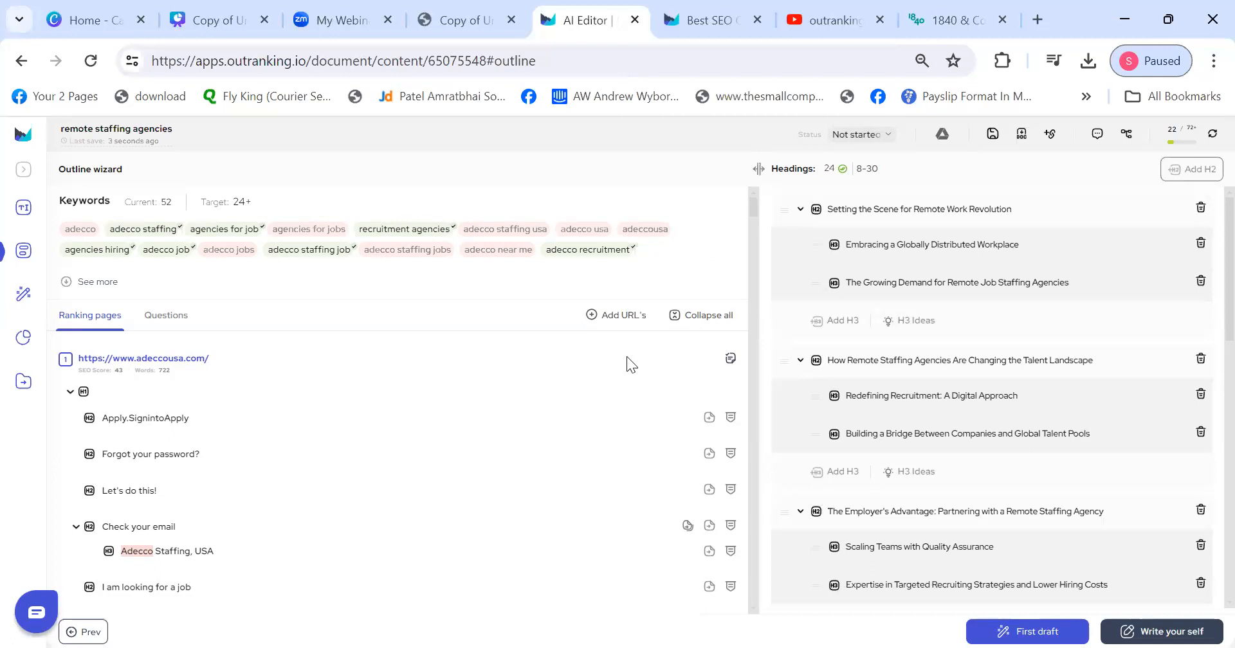
- Collapse all ranking pages, exclude the adeccousa.com page from the background data, and include it again
{"action": "left_click", "coordinate": [701, 316]}
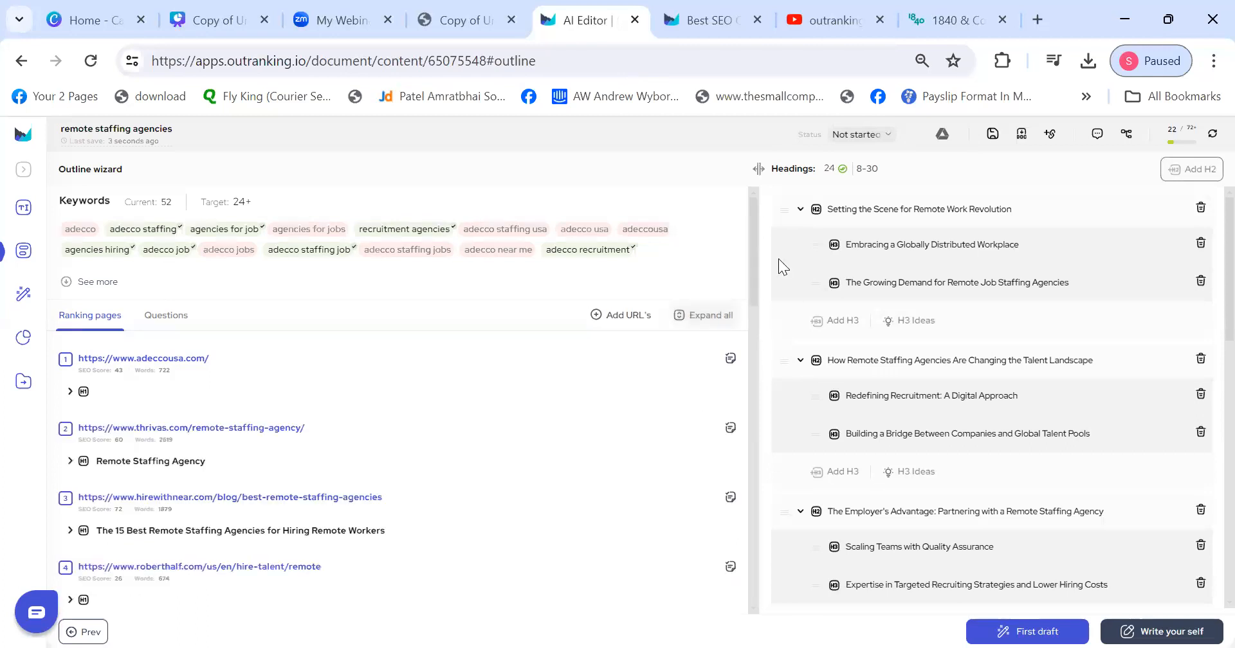
{"action": "left_click_drag", "start_coordinate": [749, 240], "coordinate": [753, 273]}
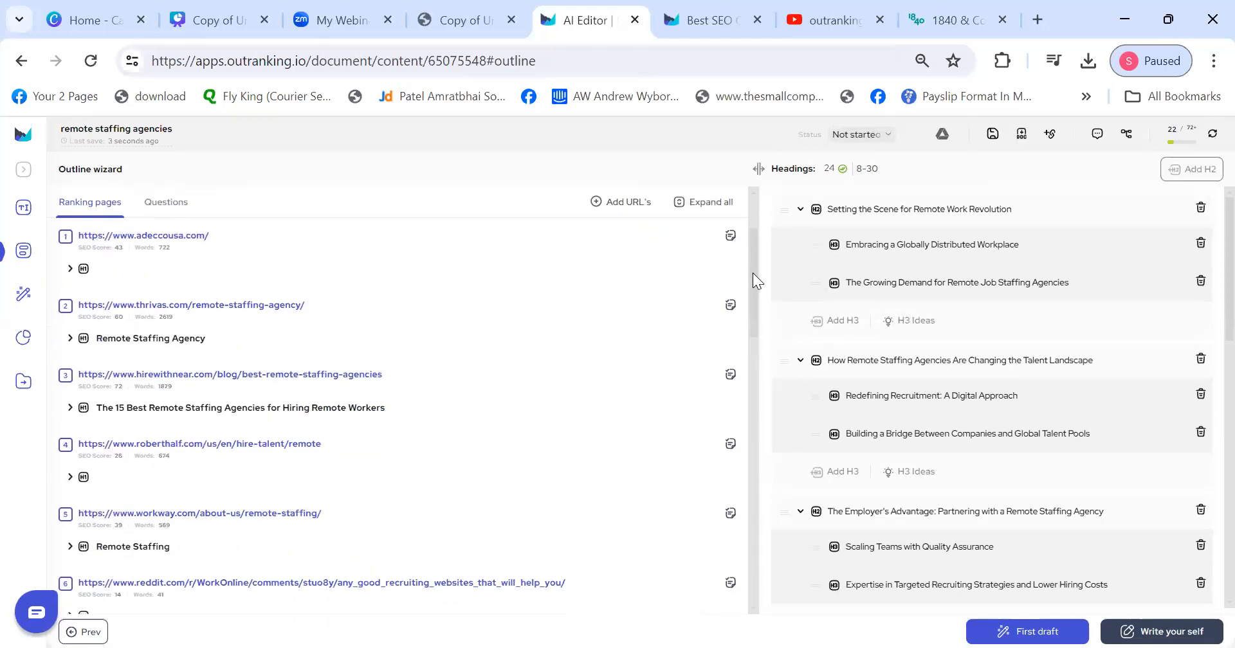
{"action": "left_click", "coordinate": [729, 240]}
{"action": "left_click_drag", "start_coordinate": [752, 270], "coordinate": [749, 252]}
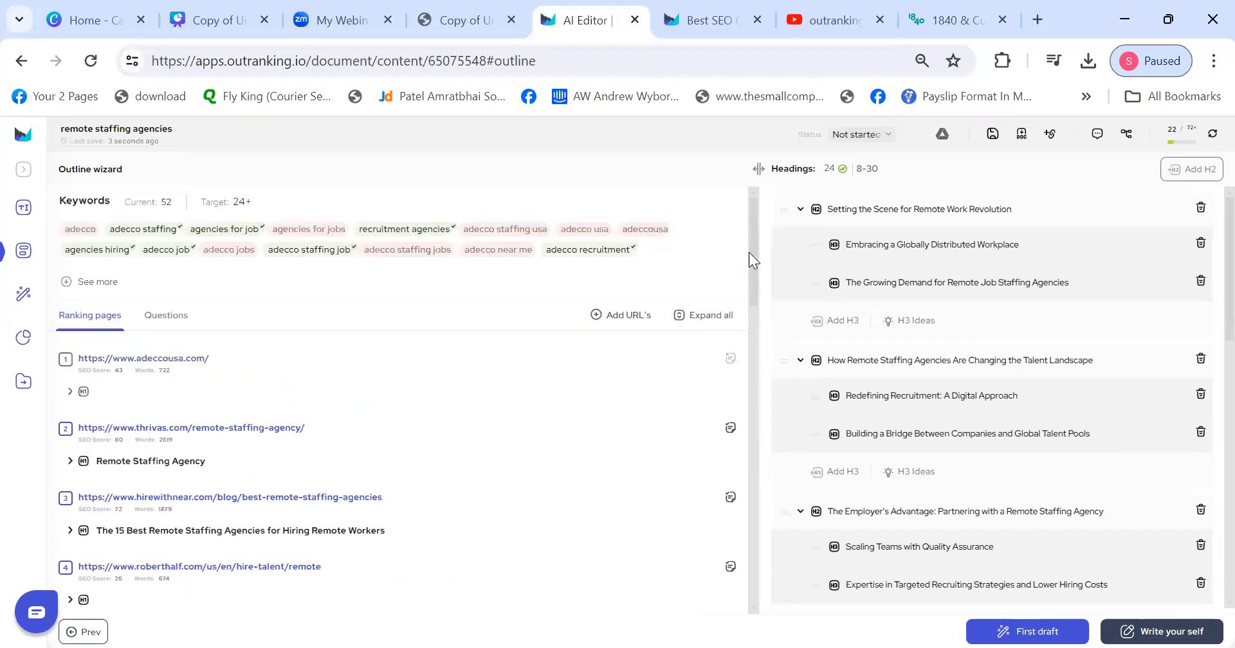
{"action": "left_click", "coordinate": [733, 361]}
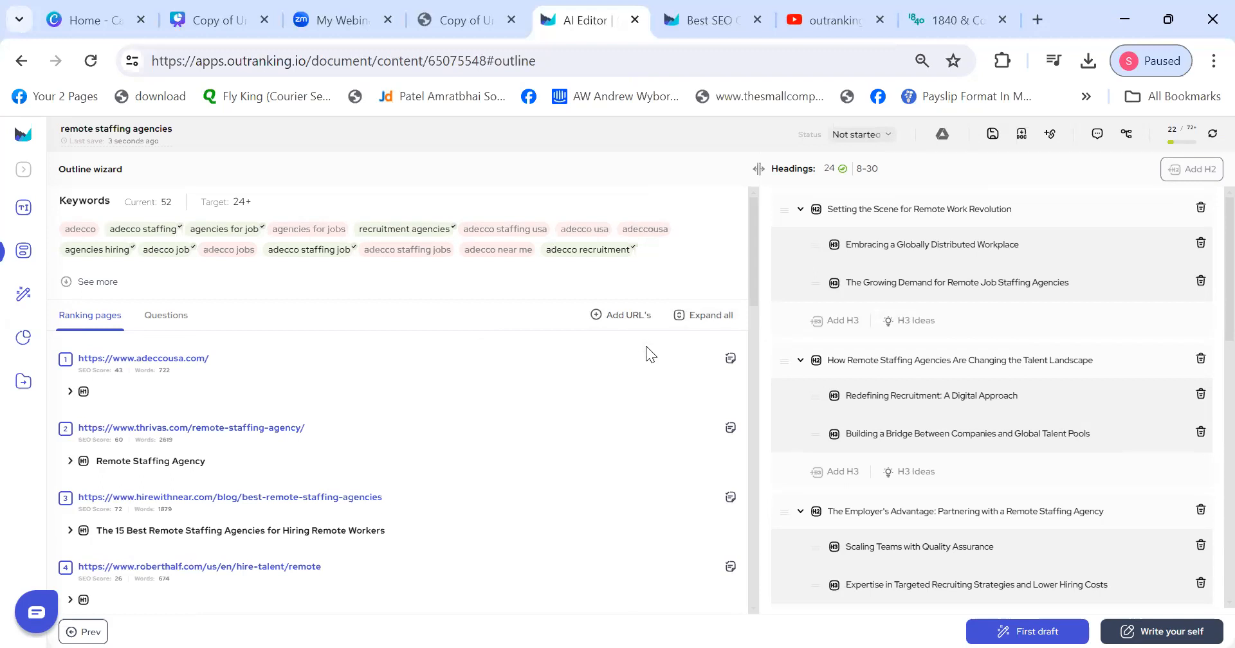
- Go from the outline to writing the article manually, and look over the list of workflow stages
{"action": "left_click", "coordinate": [1169, 627]}
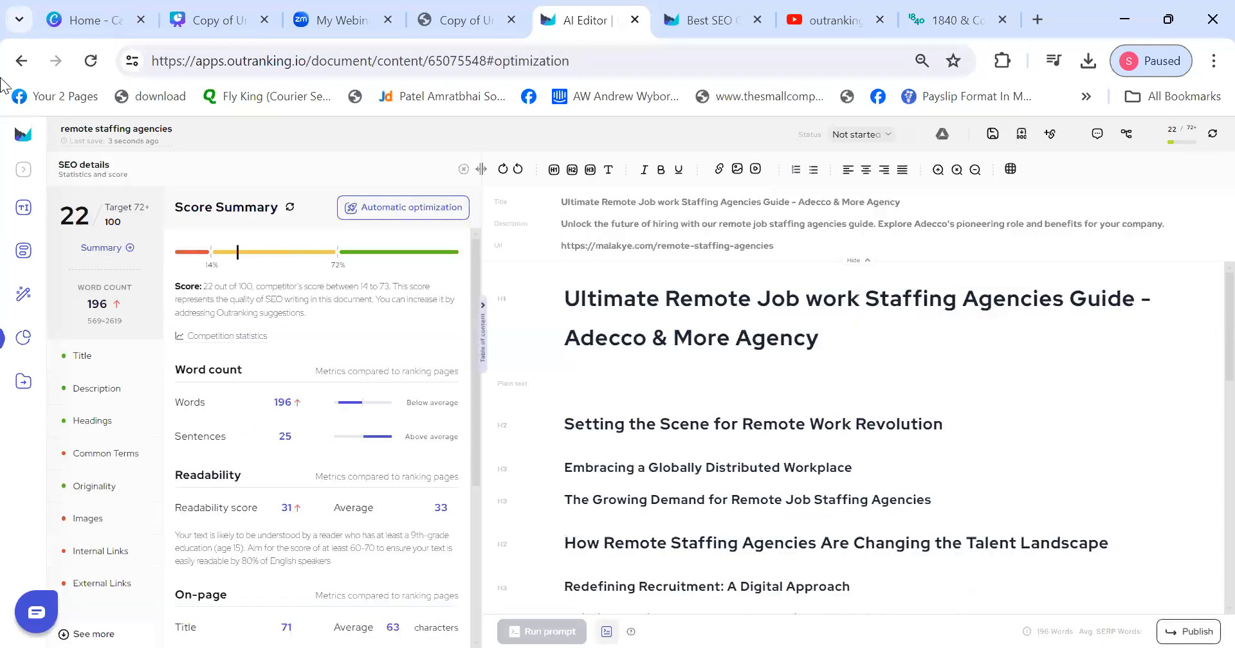
{"action": "left_click", "coordinate": [23, 170]}
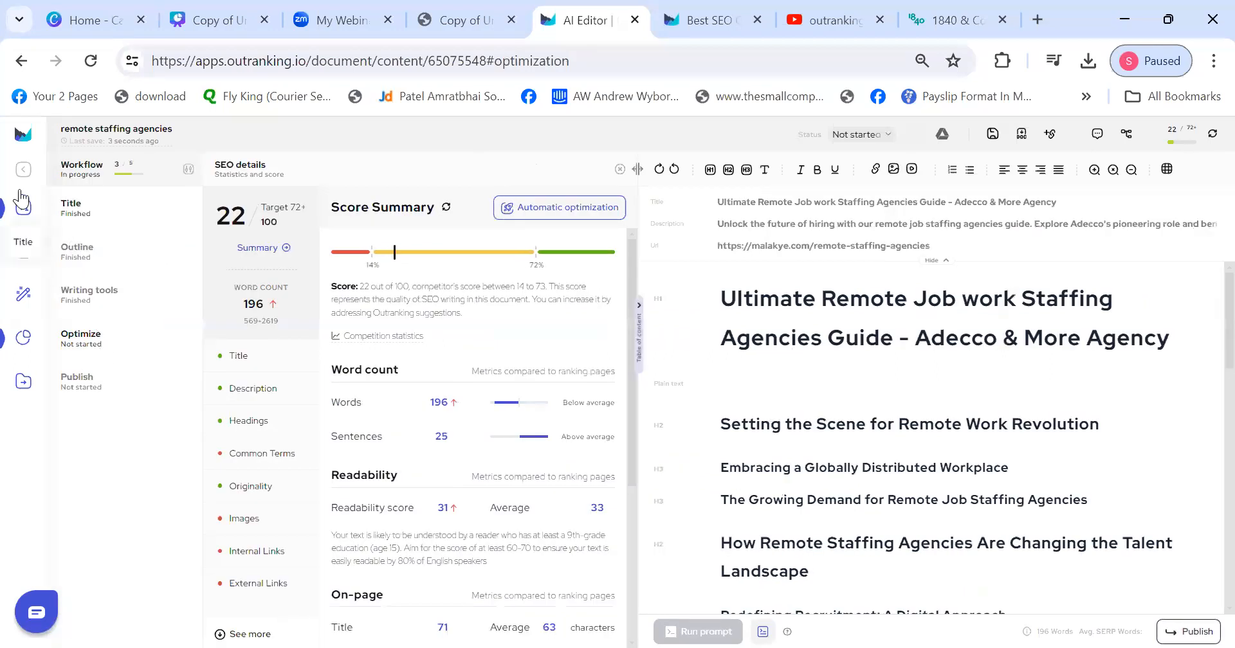
{"action": "left_click", "coordinate": [24, 170]}
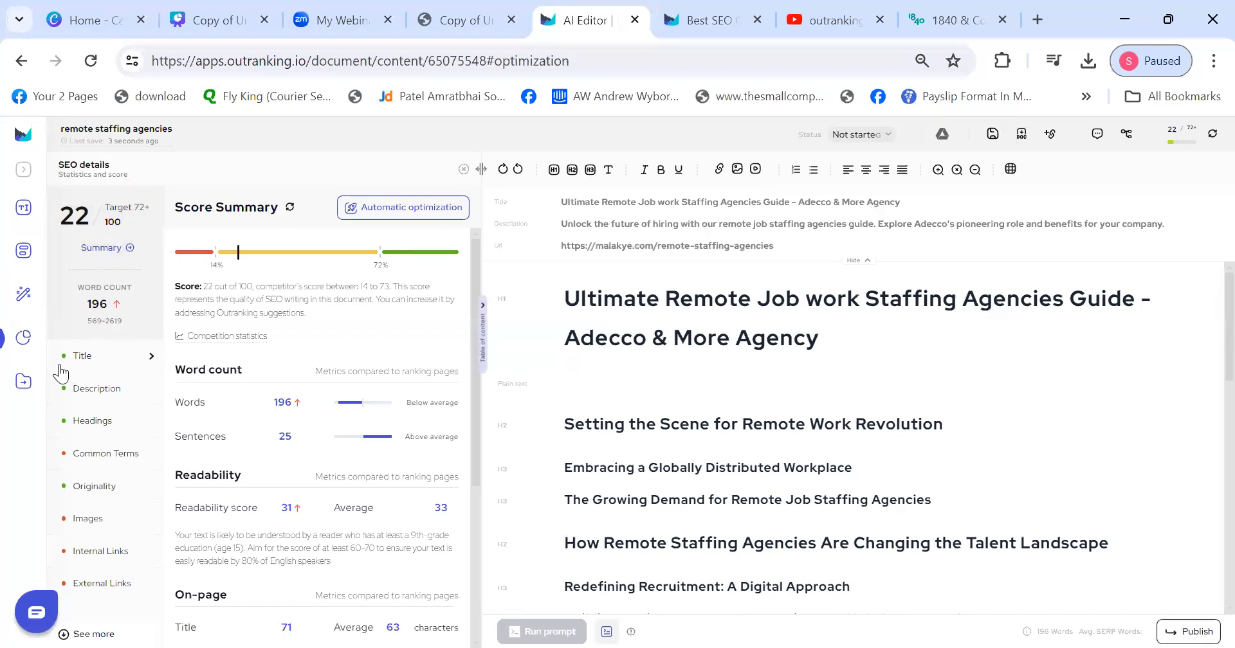
- Examine the Originality details and the Title target keywords in the article's SEO details
{"action": "left_click_drag", "start_coordinate": [68, 359], "coordinate": [113, 492]}
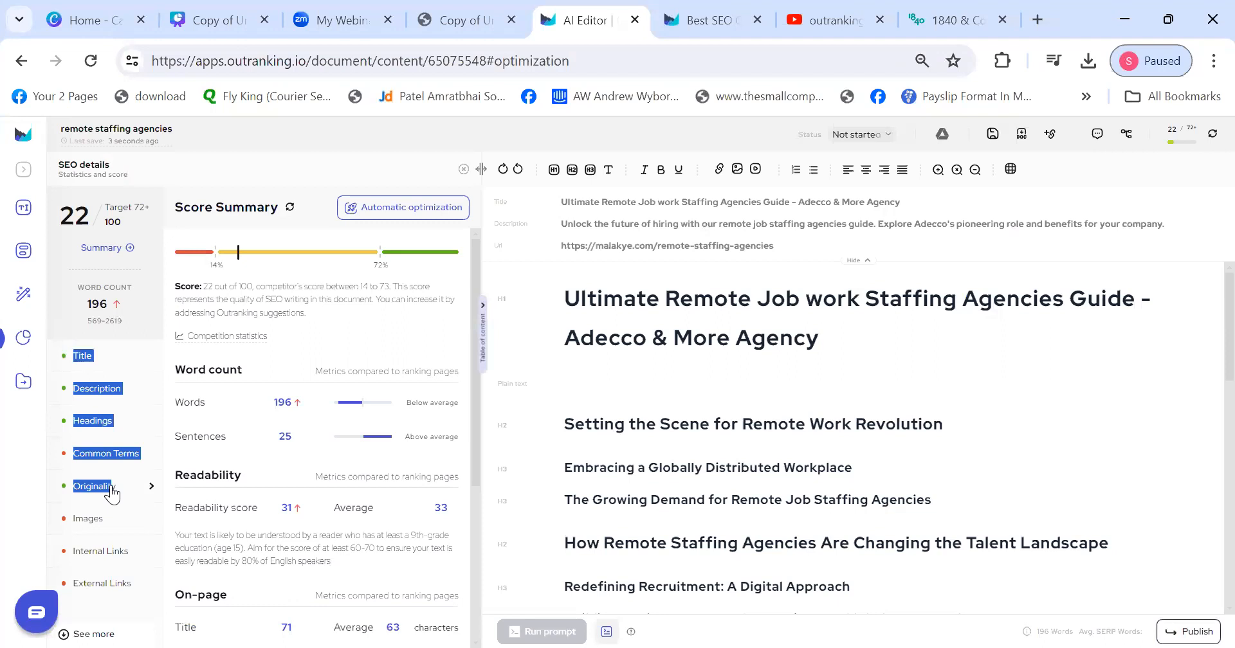
{"action": "double_click", "coordinate": [113, 492]}
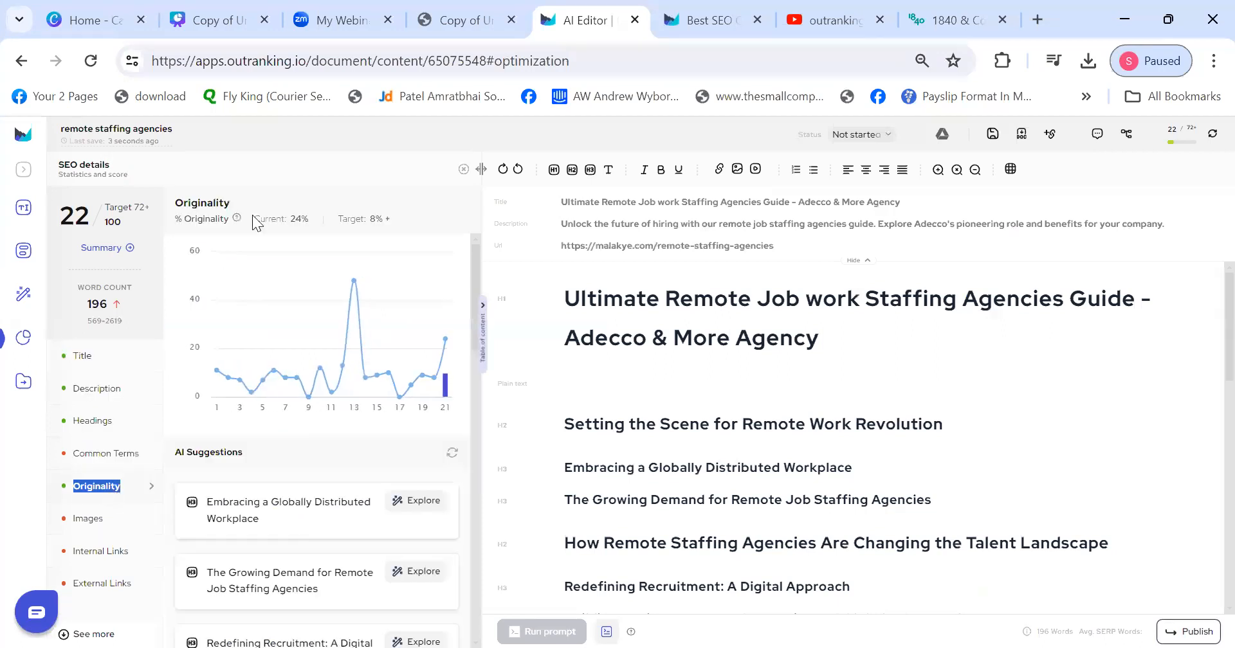
{"action": "left_click", "coordinate": [87, 357]}
{"action": "mouse_move", "coordinate": [109, 313]}
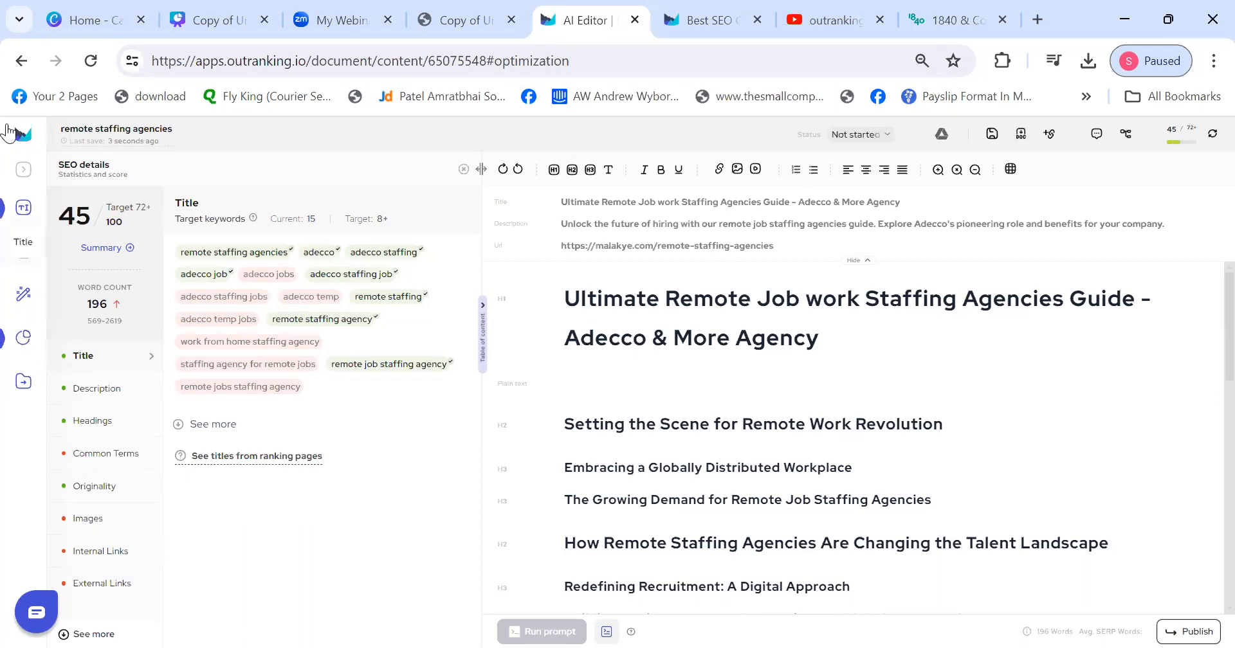
- Return to the Outline stage of the workflow and proceed to the first draft utility
{"action": "left_click", "coordinate": [23, 173]}
{"action": "left_click", "coordinate": [85, 252]}
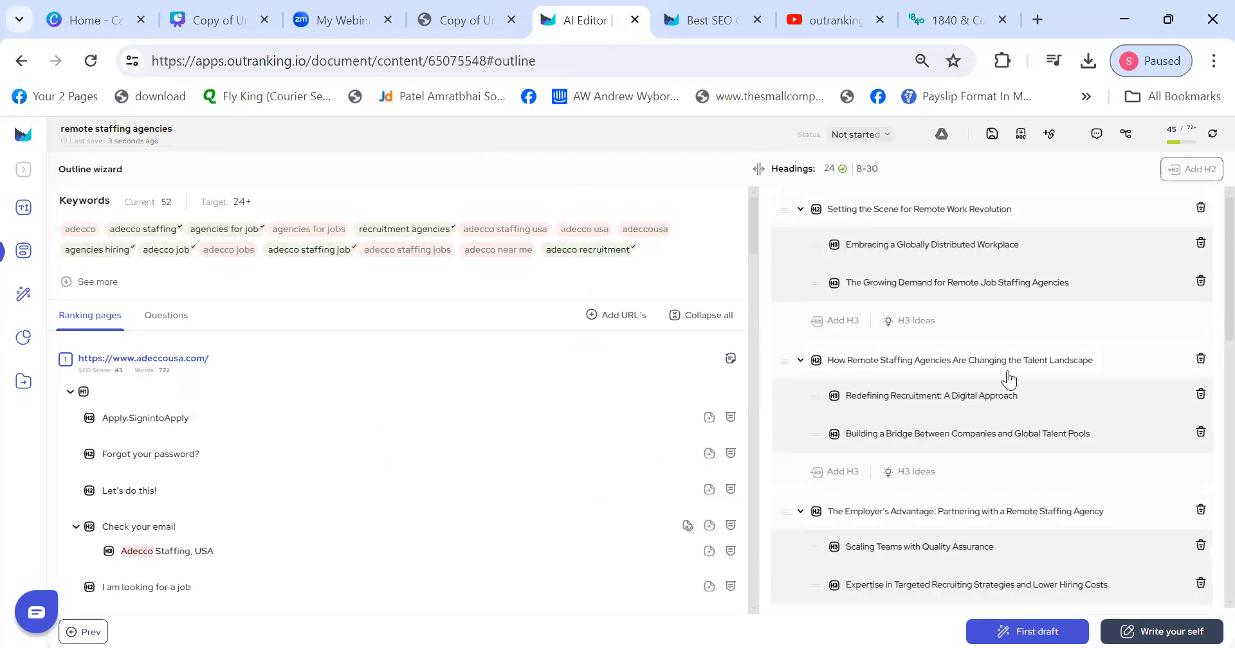
{"action": "left_click", "coordinate": [1037, 624]}
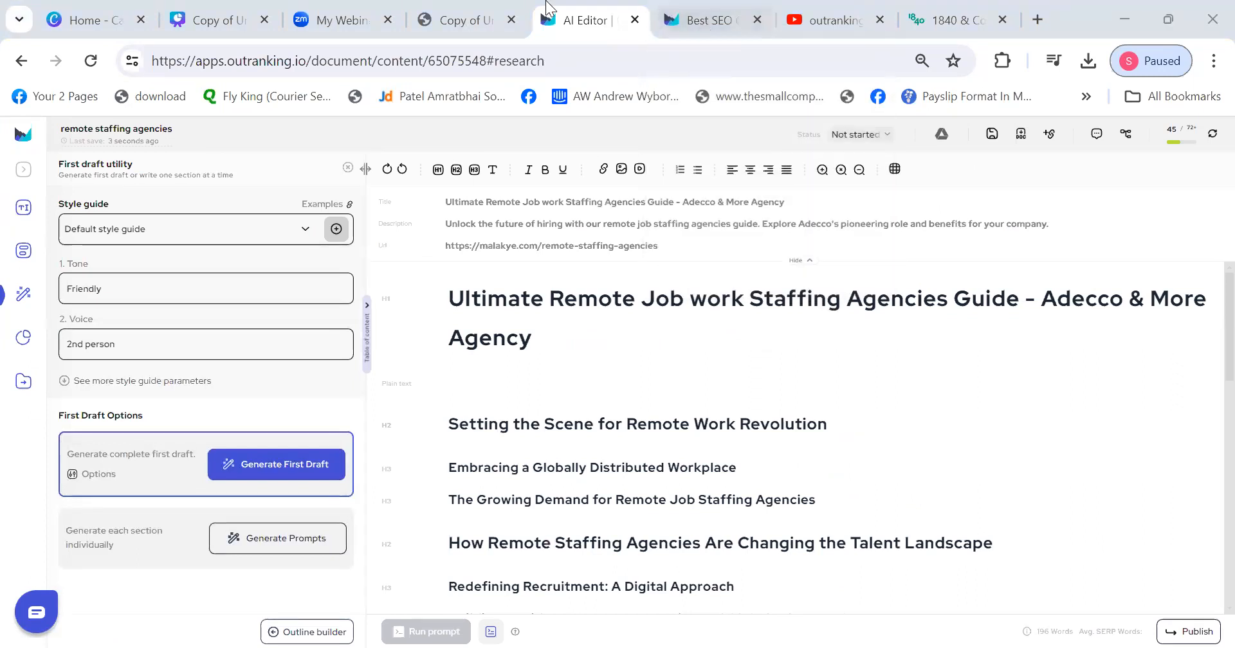
- Switch to the "Copy of Unlock E.E.A.T Success with Outranking.io" PDF and review its tip on setting the right commands for the AI
{"action": "key", "text": "ctrl+shift+Tab"}
{"action": "left_click_drag", "start_coordinate": [687, 481], "coordinate": [814, 494]}
{"action": "left_click", "coordinate": [823, 508]}
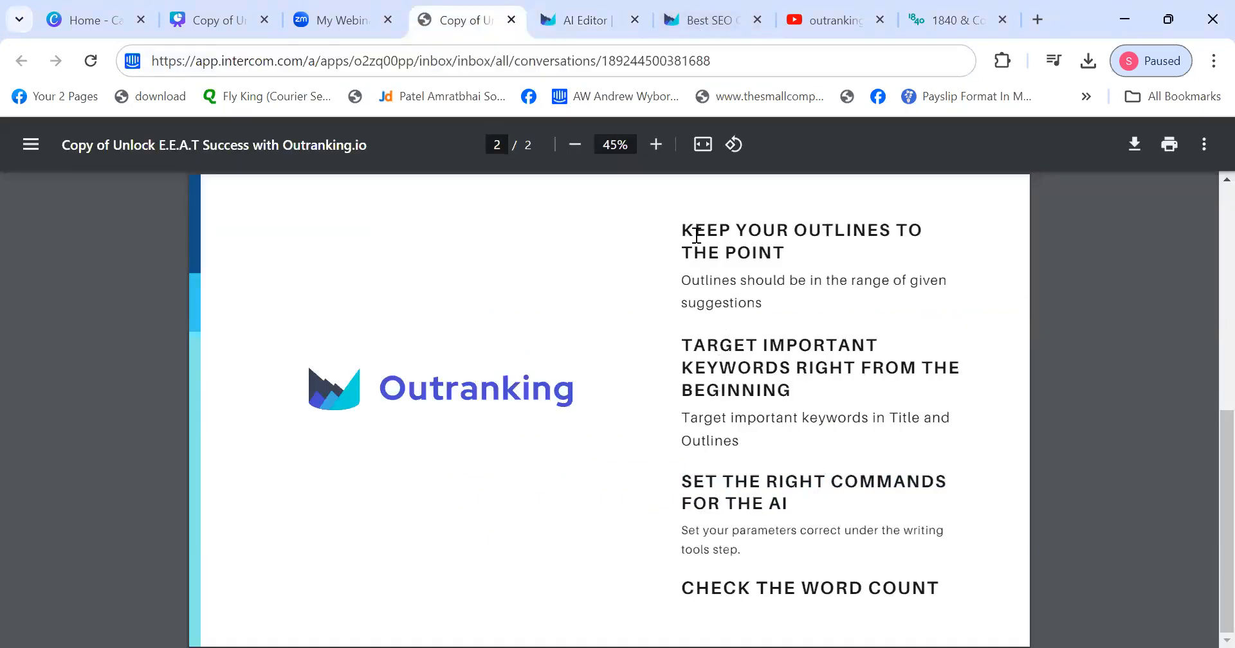
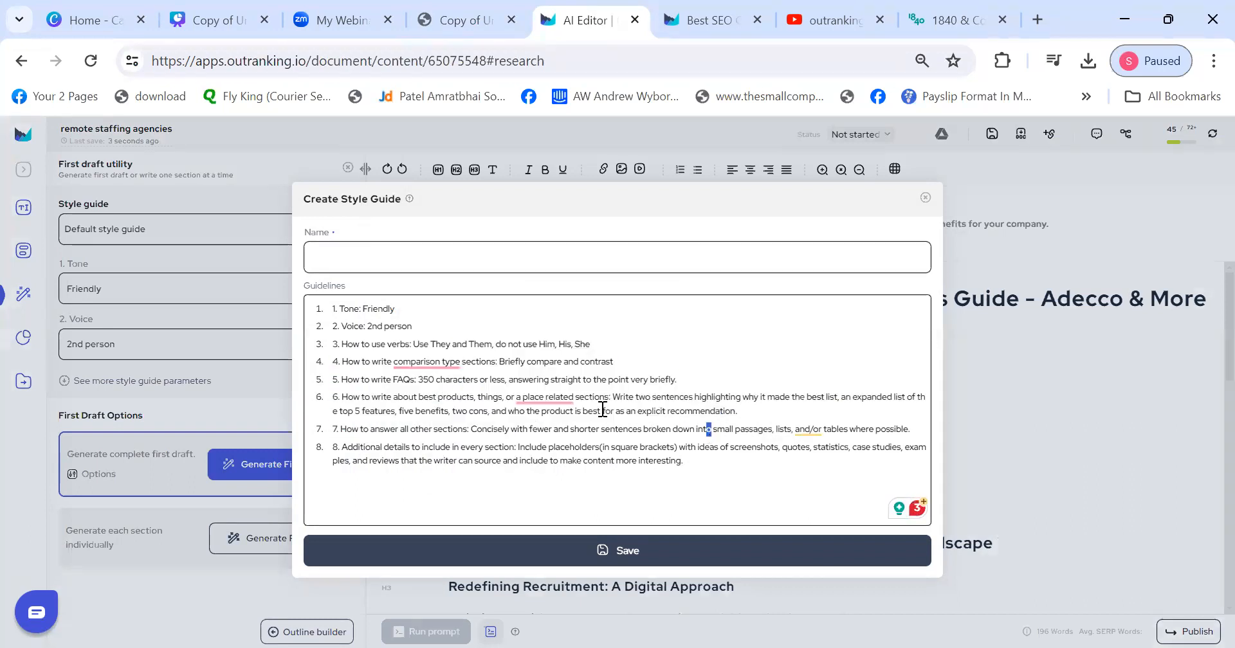
- Look over the name field and guidelines for a new style guide, and close it without saving
{"action": "left_click", "coordinate": [425, 252]}
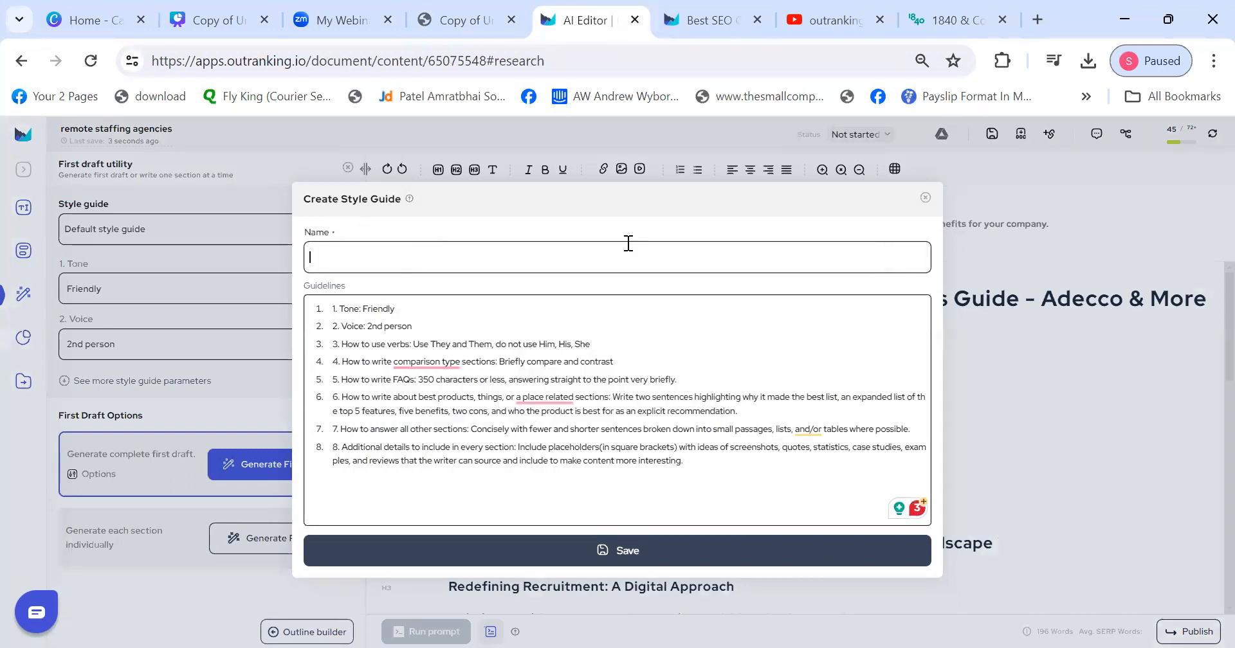
{"action": "left_click", "coordinate": [925, 198]}
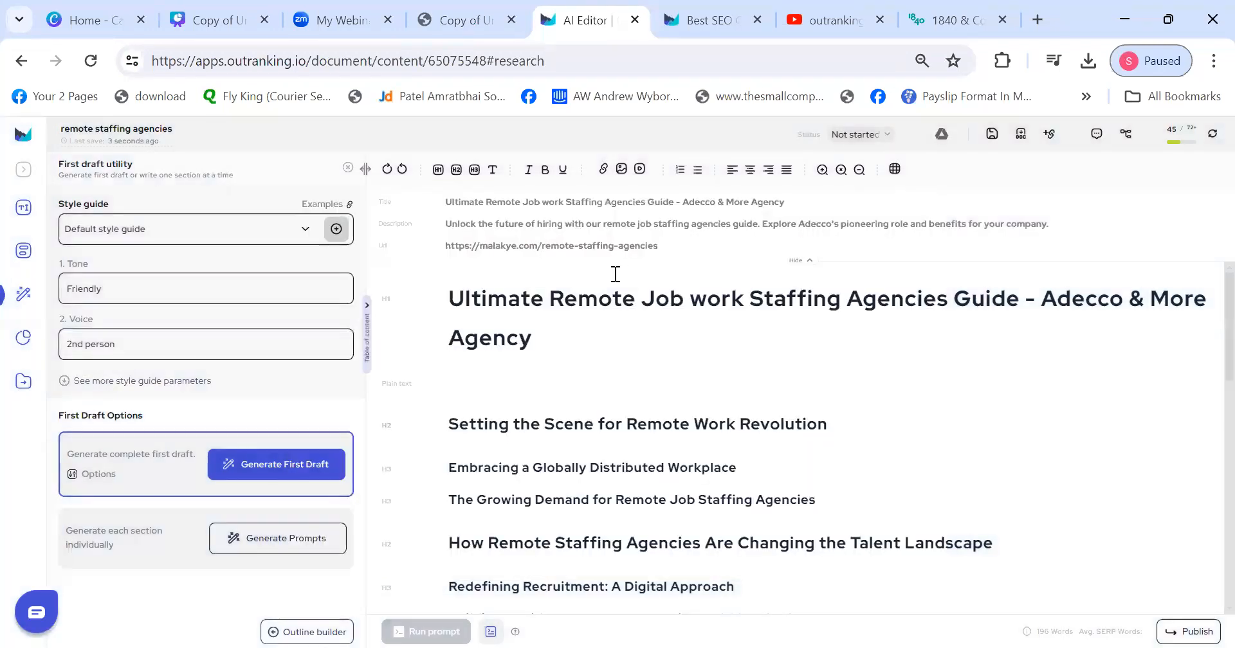
- Check the available style guides, and expand the default style guide to review all eight of its parameters
{"action": "left_click", "coordinate": [231, 229]}
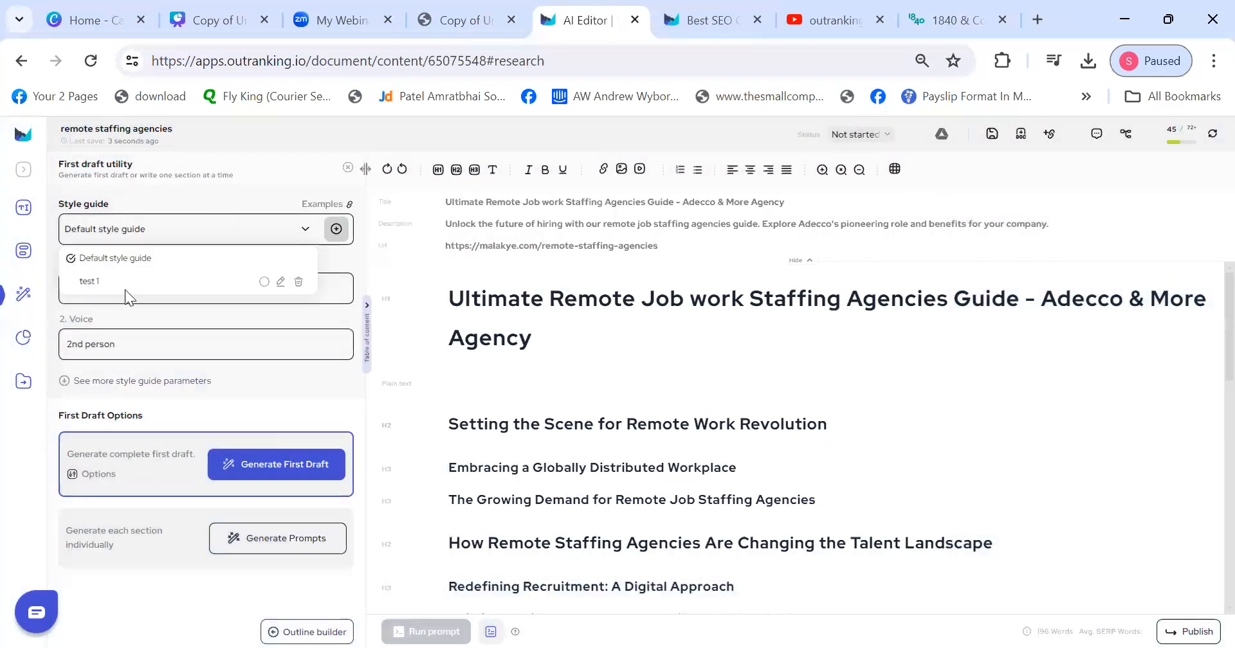
{"action": "left_click", "coordinate": [212, 203]}
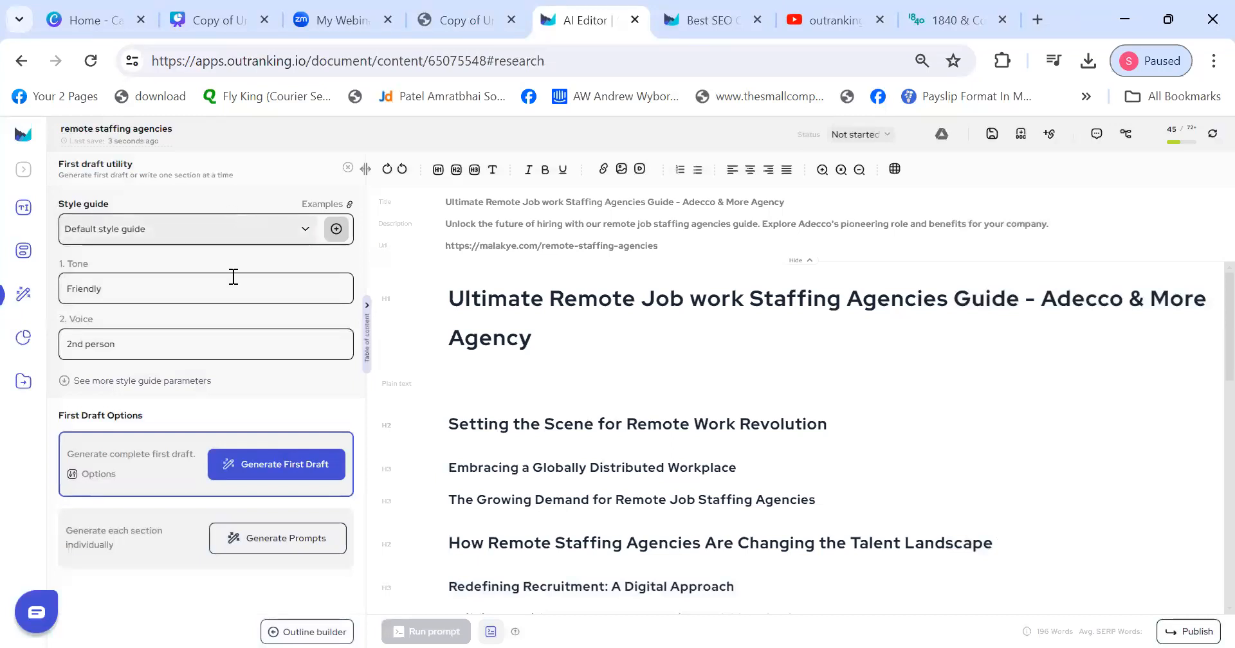
{"action": "left_click", "coordinate": [201, 382]}
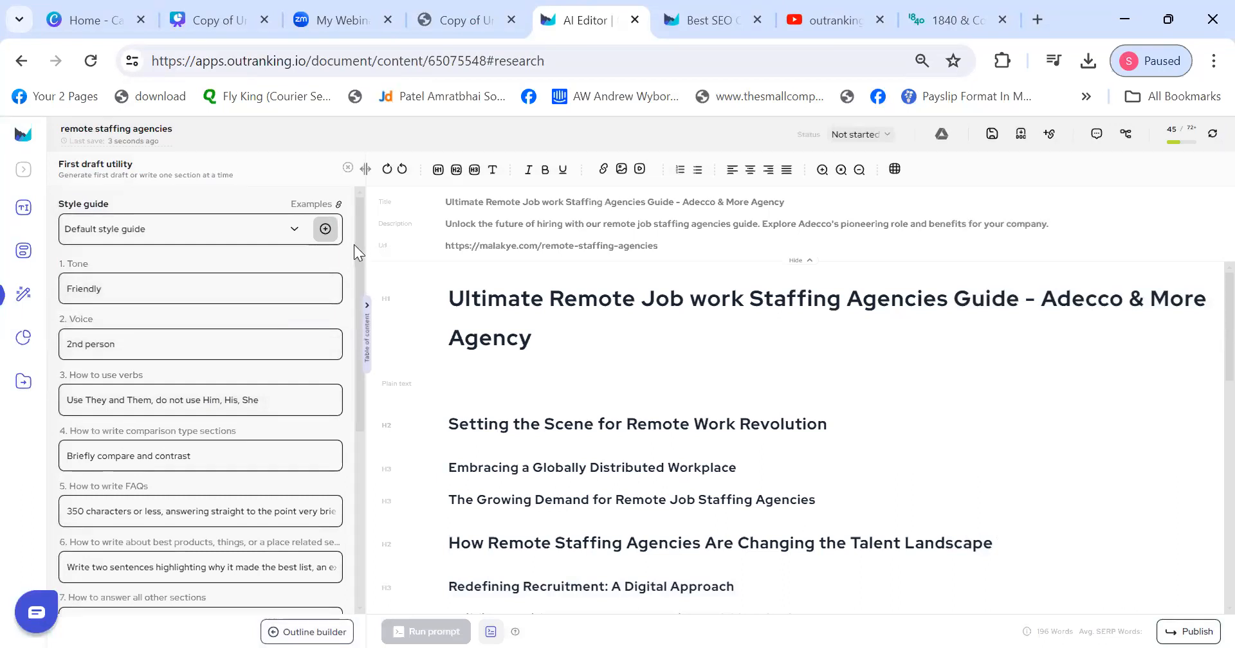
{"action": "scroll", "coordinate": [347, 270], "scroll_direction": "down", "scroll_amount": 1}
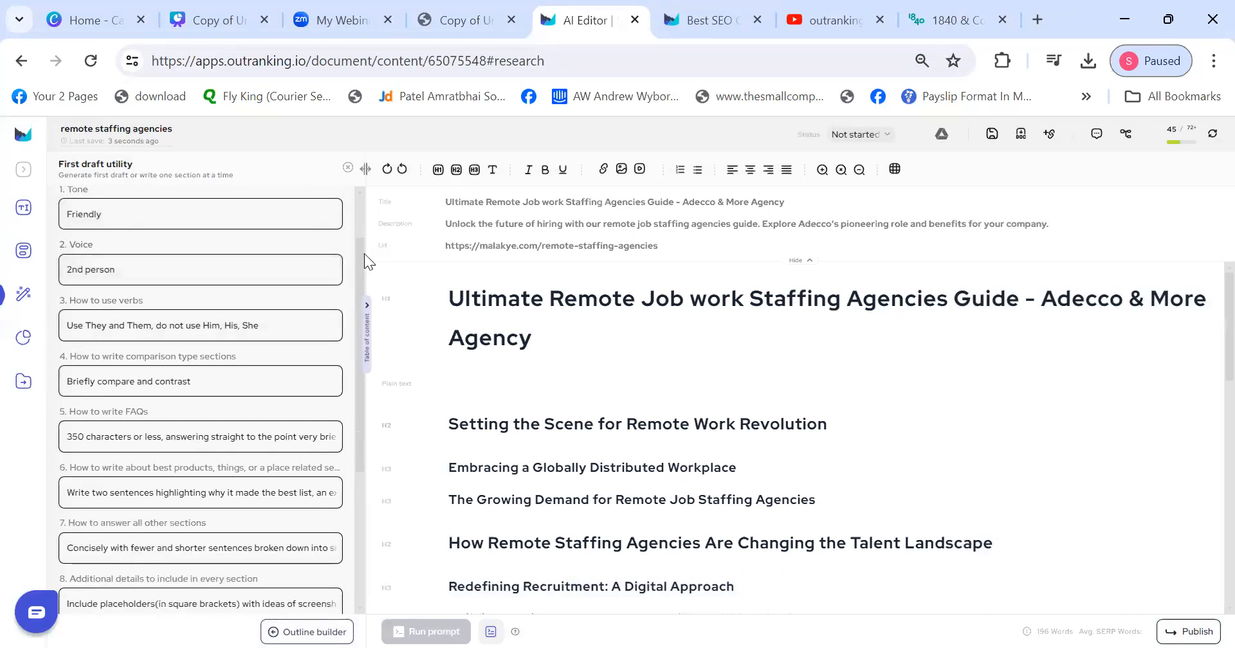
{"action": "scroll", "coordinate": [355, 236], "scroll_direction": "up", "scroll_amount": 1}
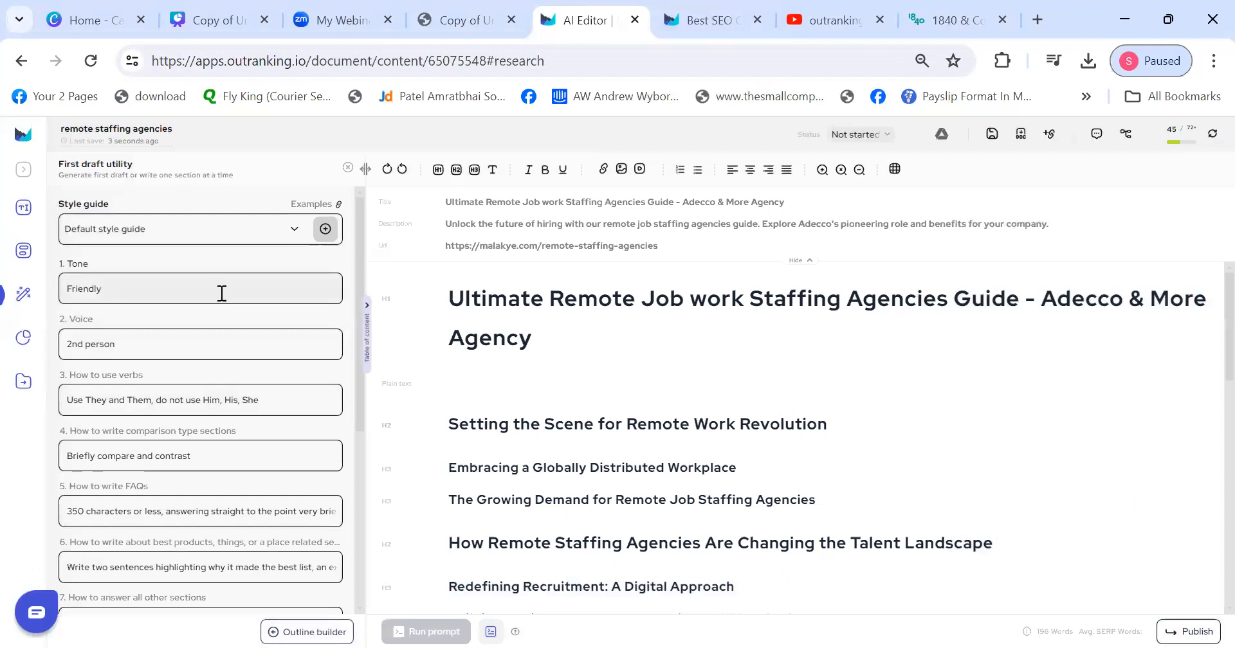
{"action": "left_click_drag", "start_coordinate": [57, 267], "coordinate": [167, 589]}
{"action": "scroll", "coordinate": [168, 590], "scroll_direction": "down", "scroll_amount": 2}
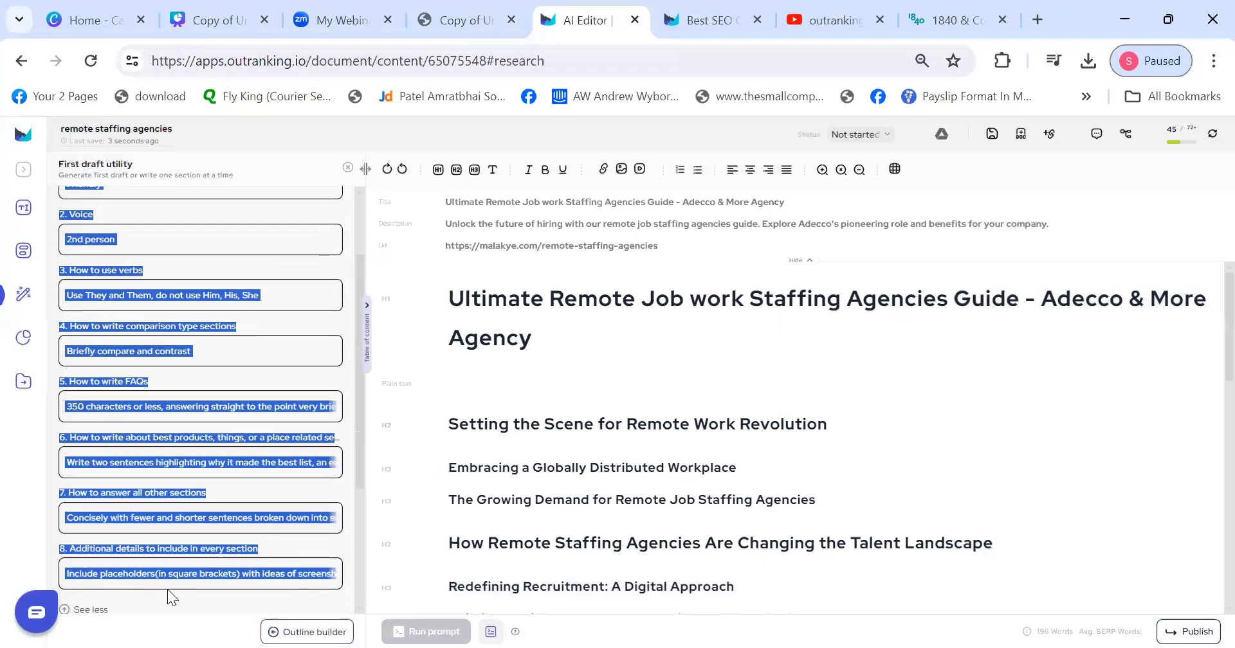
{"action": "scroll", "coordinate": [306, 238], "scroll_direction": "up", "scroll_amount": 2}
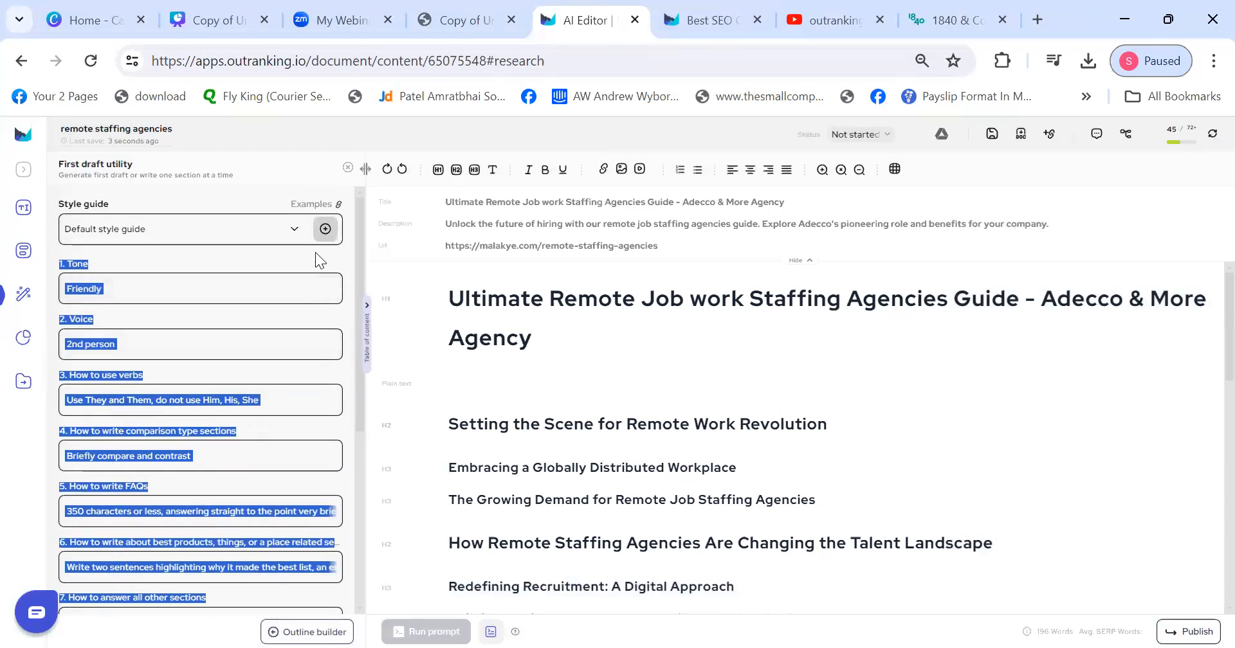
- Set the default style guide's Tone to "Friendly and witty"
{"action": "left_click", "coordinate": [157, 284]}
{"action": "left_click", "coordinate": [141, 286]}
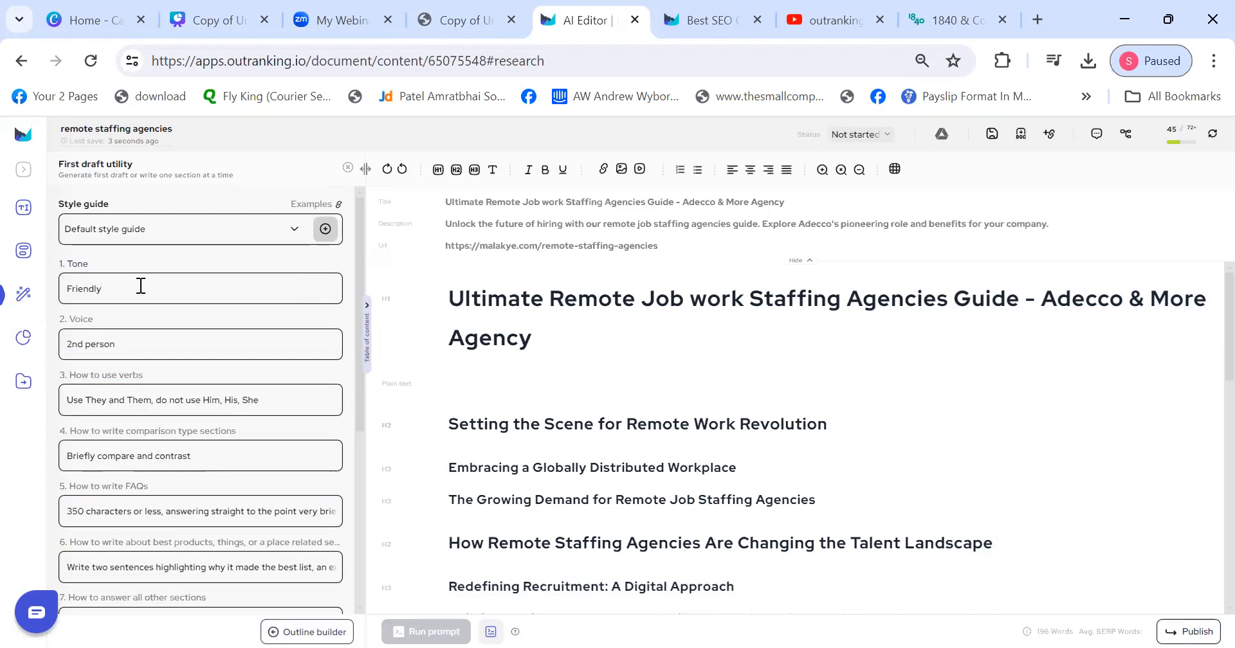
{"action": "type", "text": "adn with"}
{"action": "key", "text": "BackSpace"}
{"action": "key", "text": "BackSpace"}
{"action": "key", "text": "BackSpace"}
{"action": "type", "text": "nd"}
{"action": "left_click", "coordinate": [187, 302]}
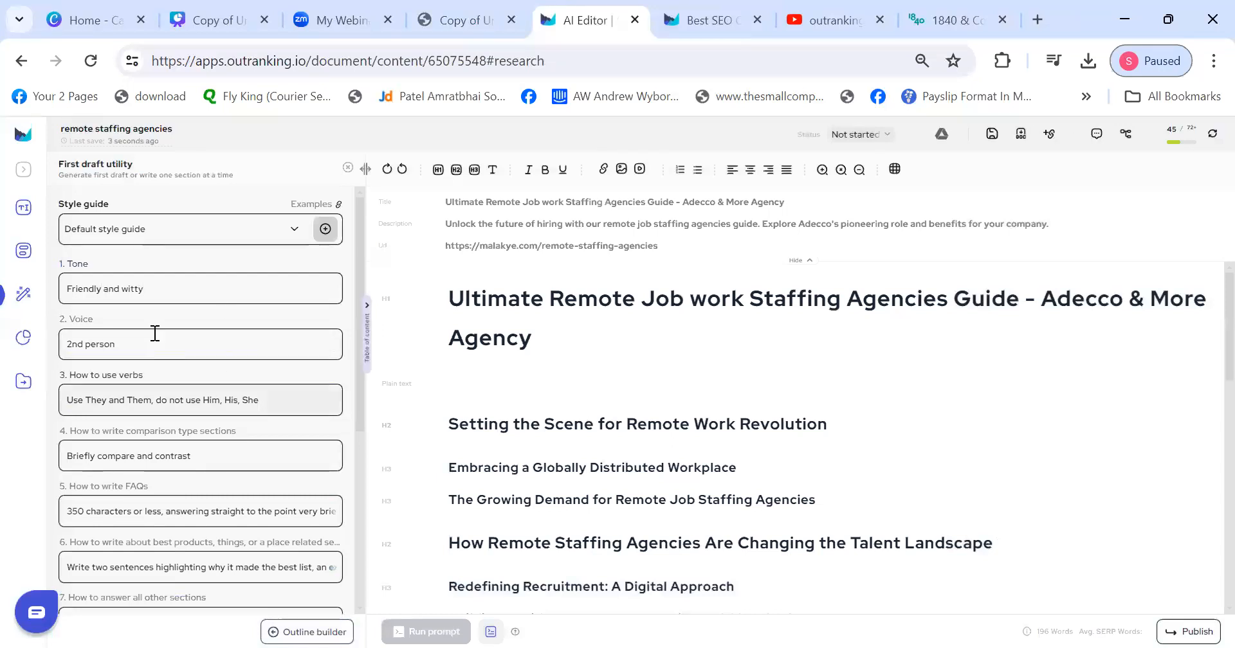
- Set the length limit in the "How to write FAQs" instruction to 200 characters or less
{"action": "scroll", "coordinate": [167, 454], "scroll_direction": "down", "scroll_amount": 2}
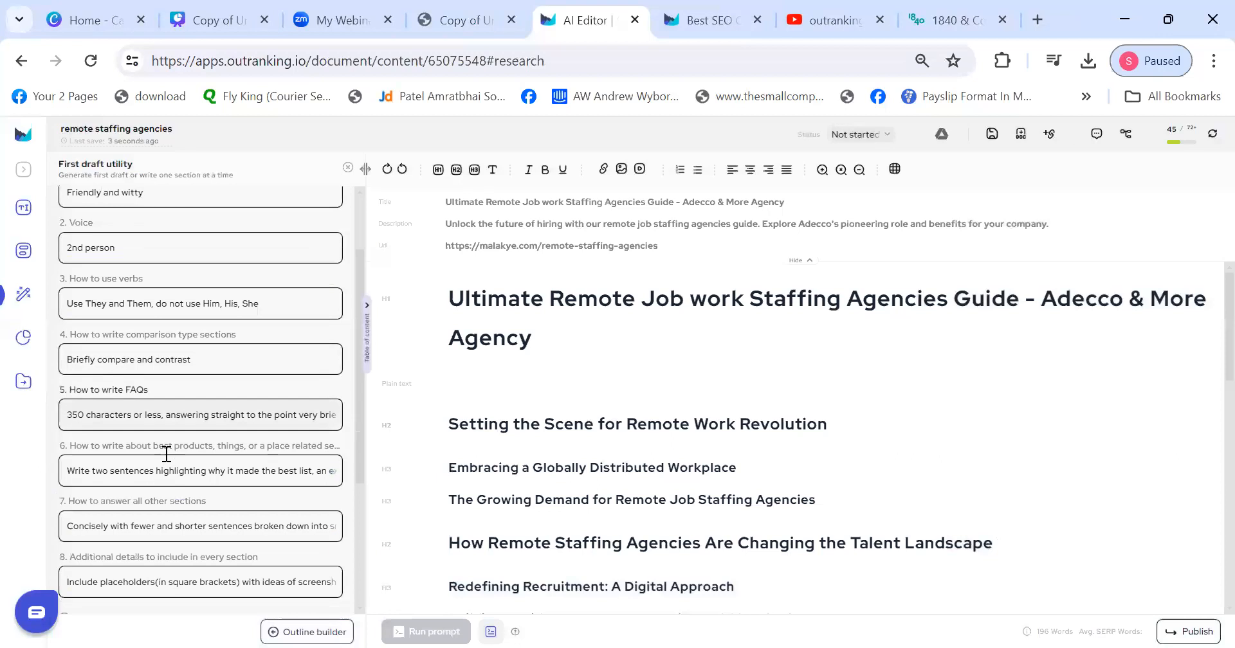
{"action": "scroll", "coordinate": [173, 315], "scroll_direction": "down", "scroll_amount": 2}
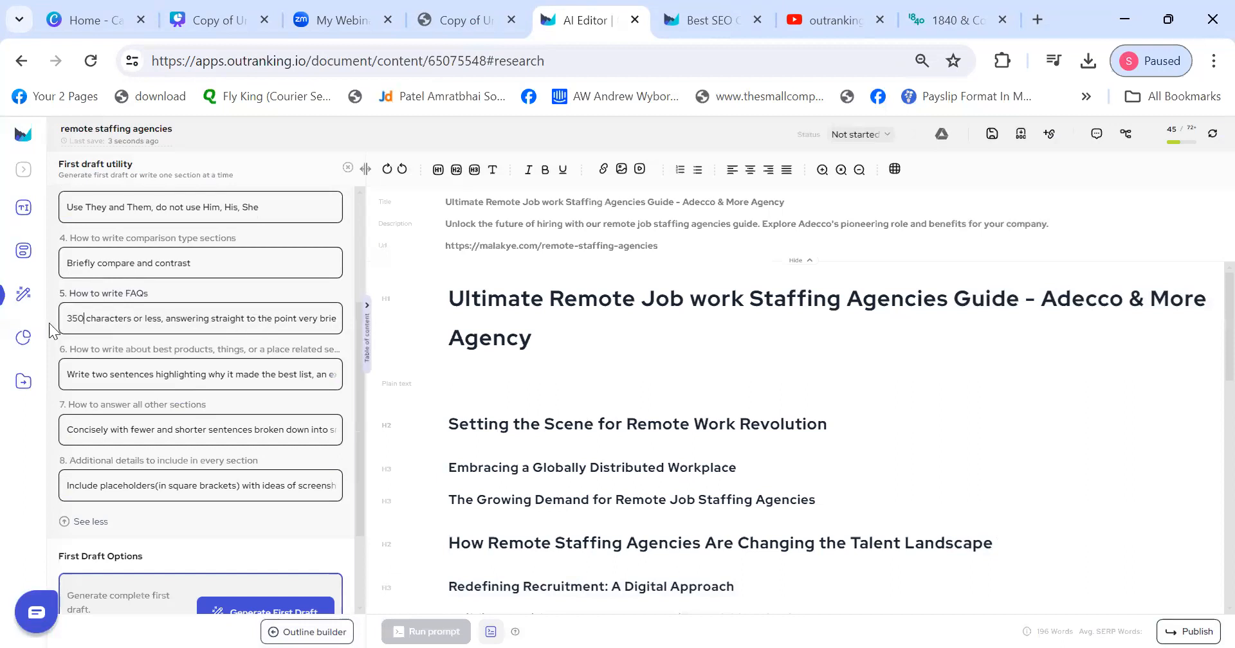
{"action": "key", "text": "BackSpace"}
{"action": "key", "text": "BackSpace"}
{"action": "key", "text": "BackSpace"}
{"action": "type", "text": "="}
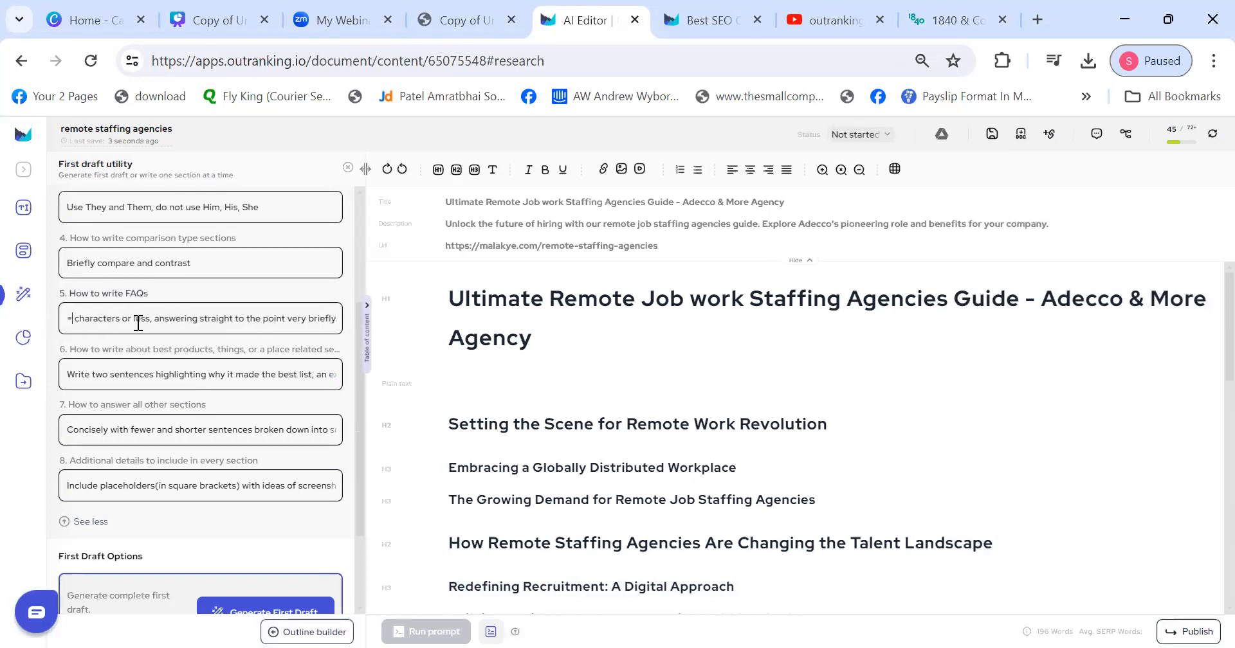
{"action": "key", "text": "BackSpace"}
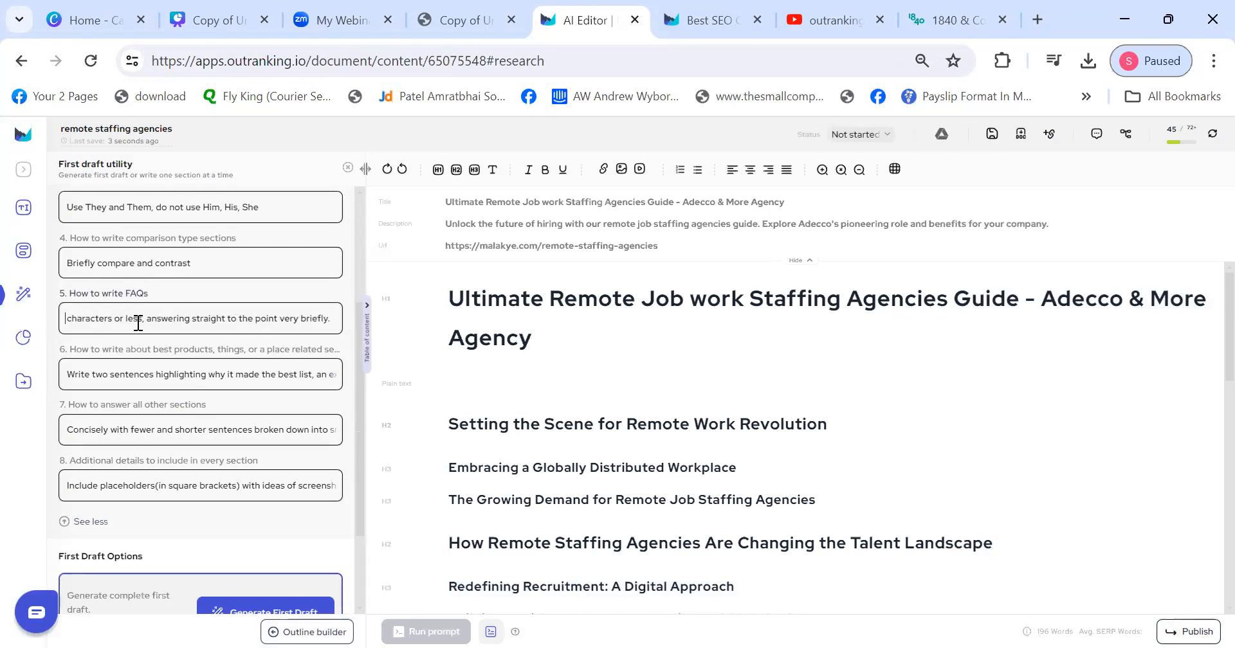
{"action": "type", "text": "2 "}
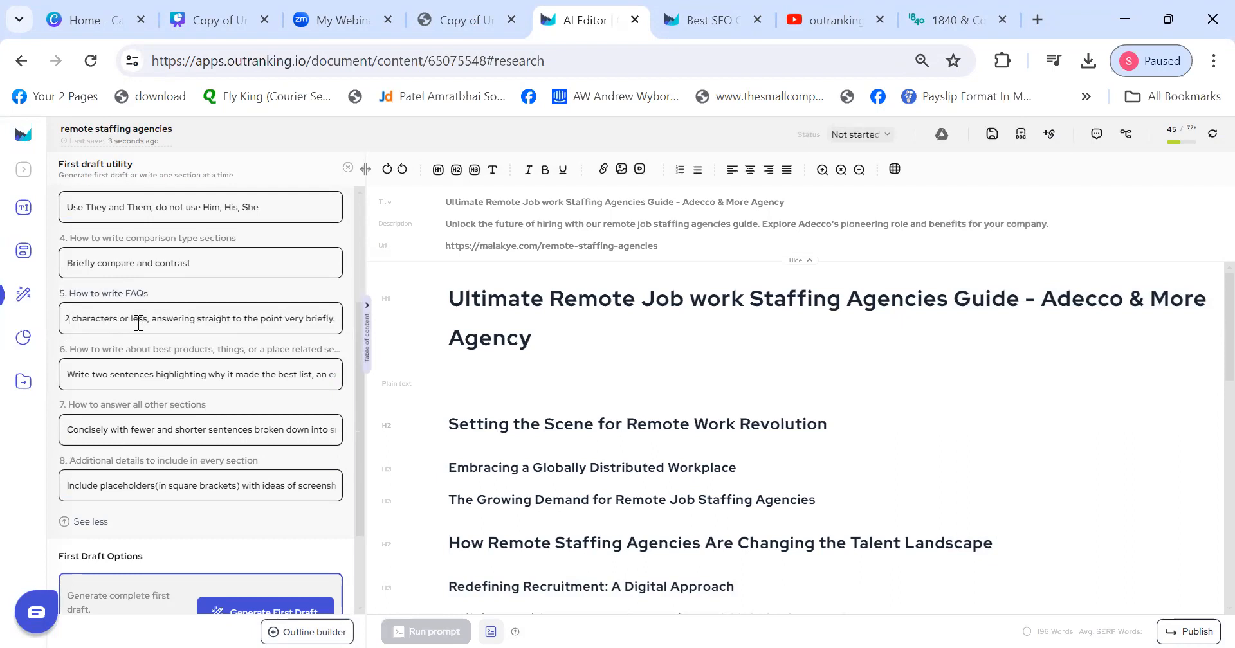
{"action": "type", "text": "00"}
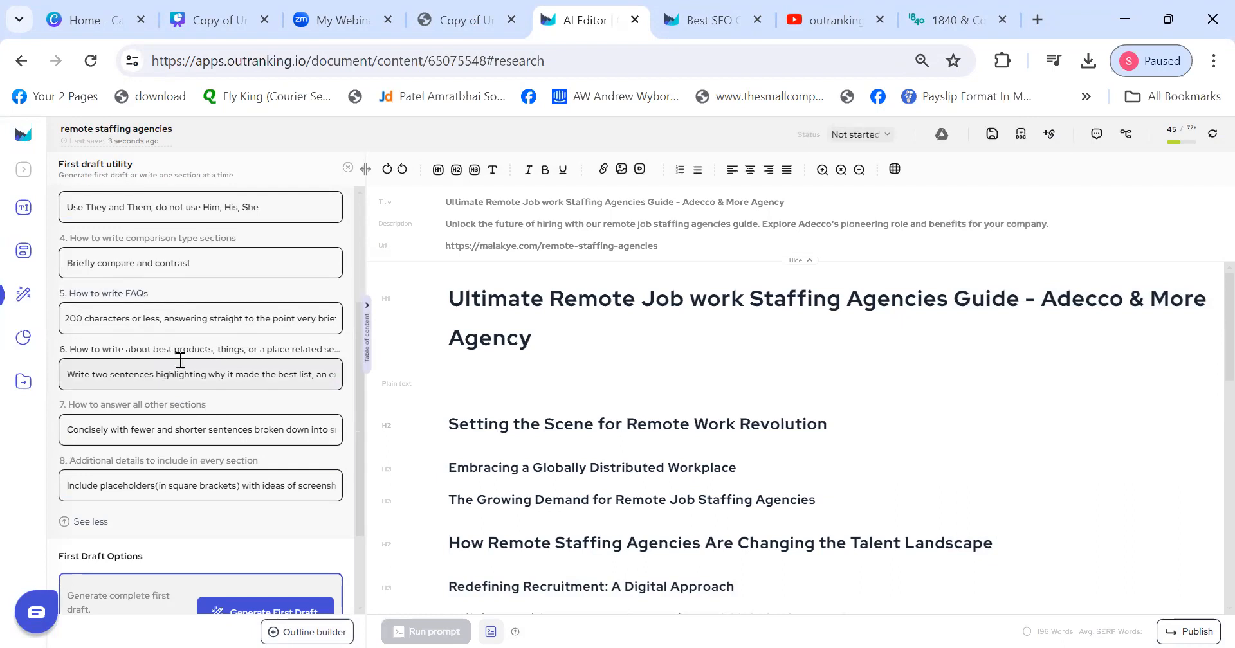
- Append "Each section should not have more than 100 words." to the "How to answer all other sections" instruction
{"action": "left_click", "coordinate": [67, 428]}
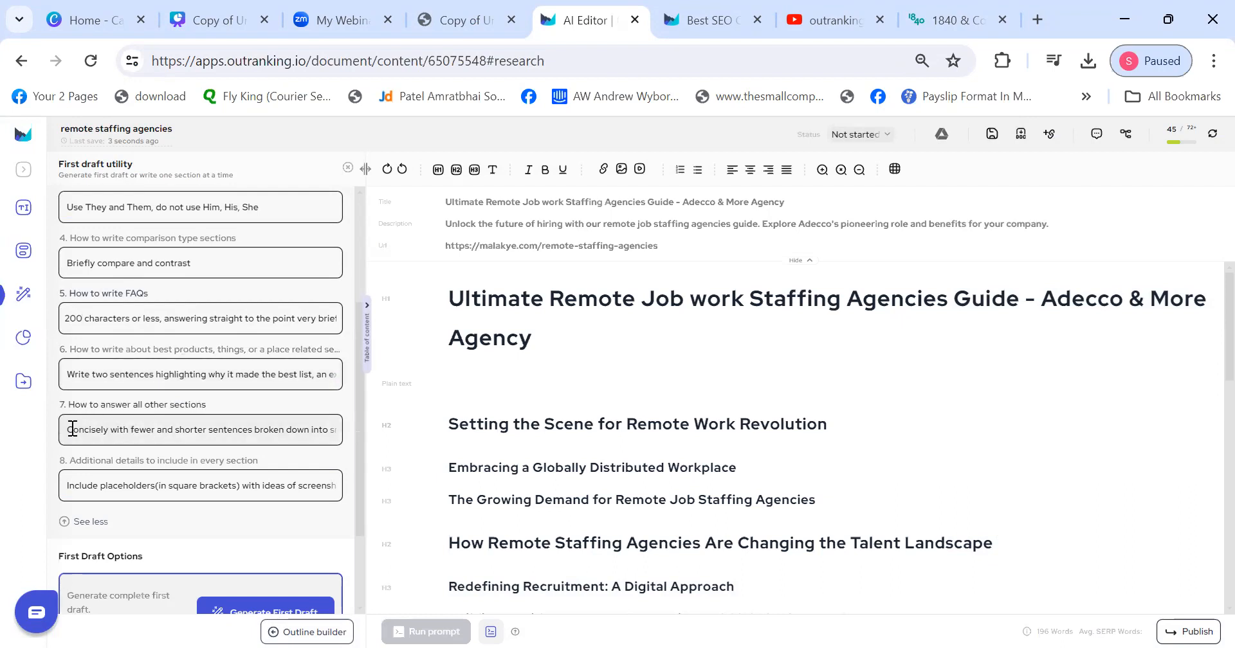
{"action": "key", "text": "BackSpace"}
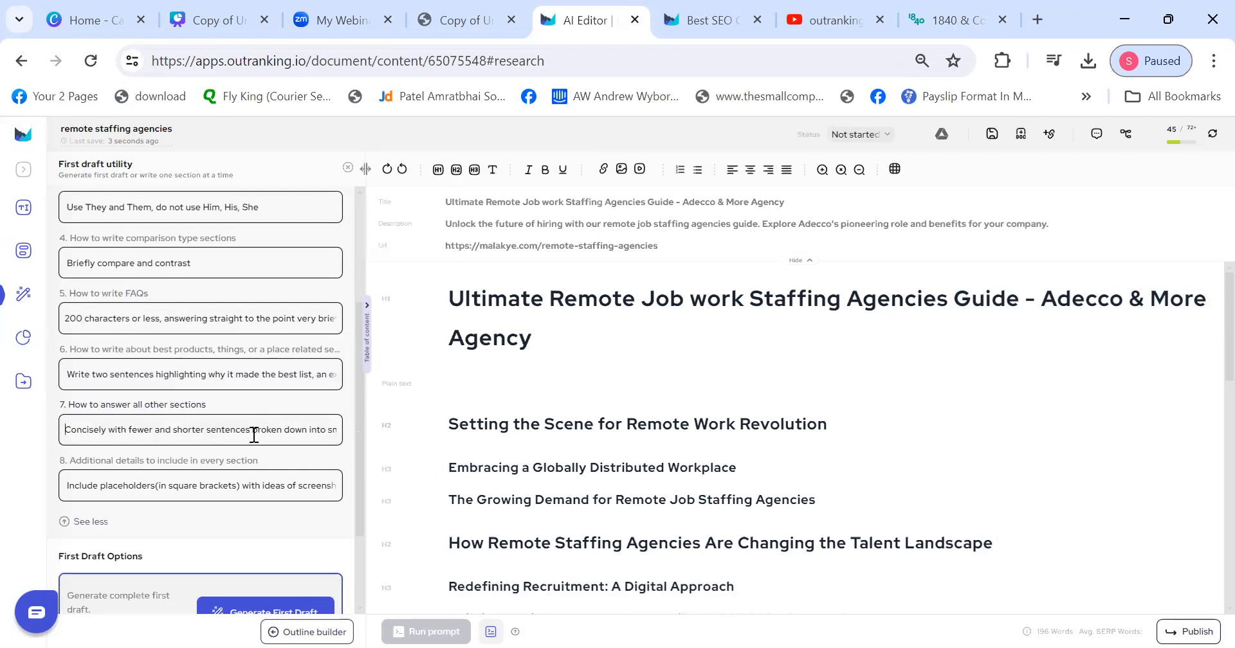
{"action": "key", "text": "Right"}
{"action": "key", "text": "Right"}
{"action": "key", "text": "Right"}
{"action": "key", "text": "Right"}
{"action": "key", "text": "Right"}
{"action": "key", "text": "Right"}
{"action": "key", "text": "Right"}
{"action": "key", "text": "Right"}
{"action": "key", "text": "Right"}
{"action": "key", "text": "Right"}
{"action": "key", "text": "Right"}
{"action": "key", "text": "Right"}
{"action": "key", "text": "Right"}
{"action": "key", "text": "Right"}
{"action": "key", "text": "Right"}
{"action": "key", "text": "Right"}
{"action": "key", "text": "Right"}
{"action": "key", "text": "Right"}
{"action": "key", "text": "Right"}
{"action": "key", "text": "Right"}
{"action": "key", "text": "Right"}
{"action": "key", "text": "Right"}
{"action": "key", "text": "Right"}
{"action": "key", "text": "Right"}
{"action": "key", "text": "Right"}
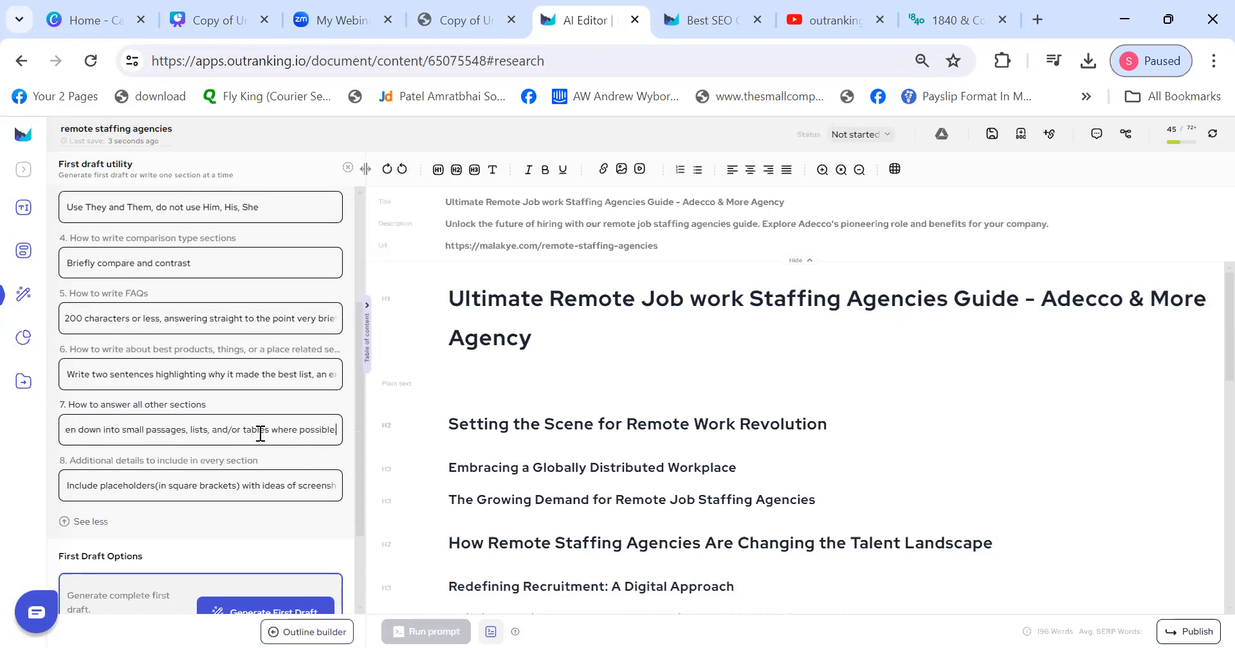
{"action": "type", "text": "the"}
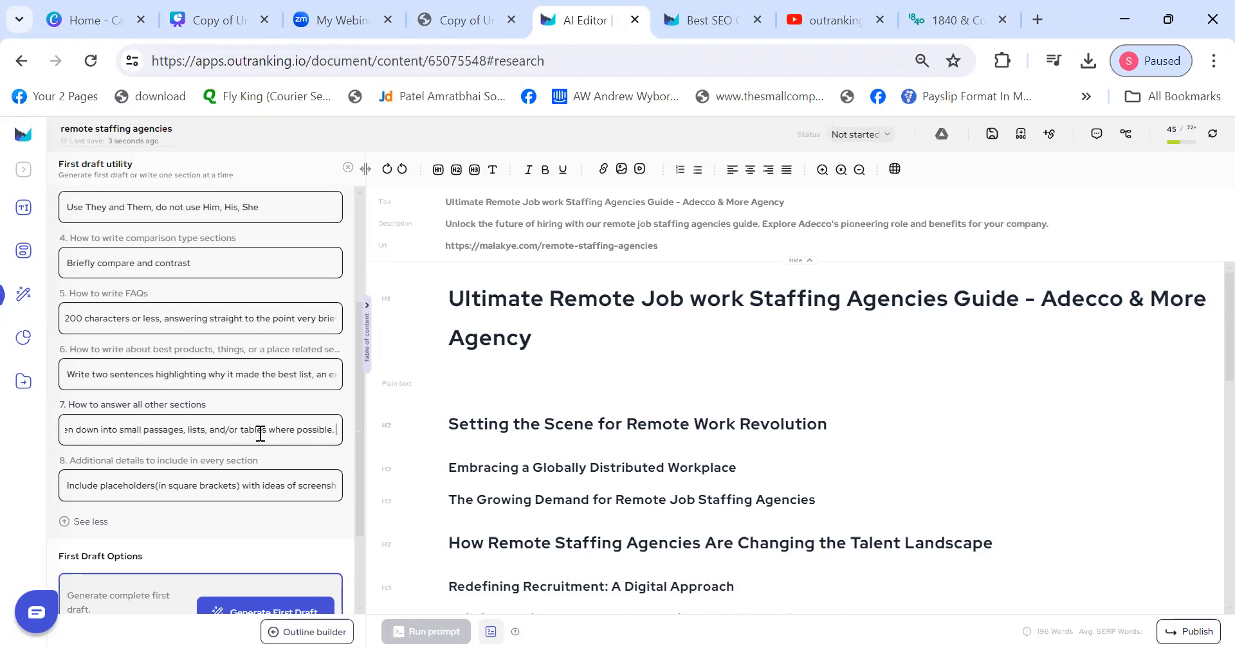
{"action": "type", "text": " Each section shou"}
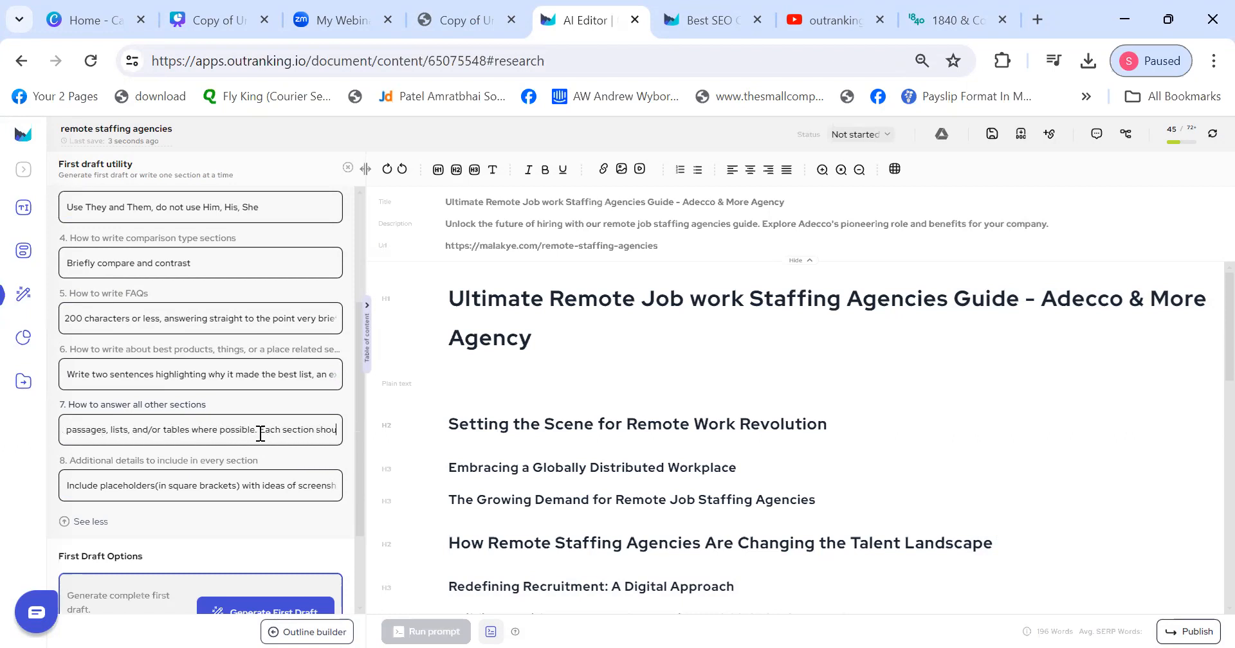
{"action": "type", "text": "ld not have more th"}
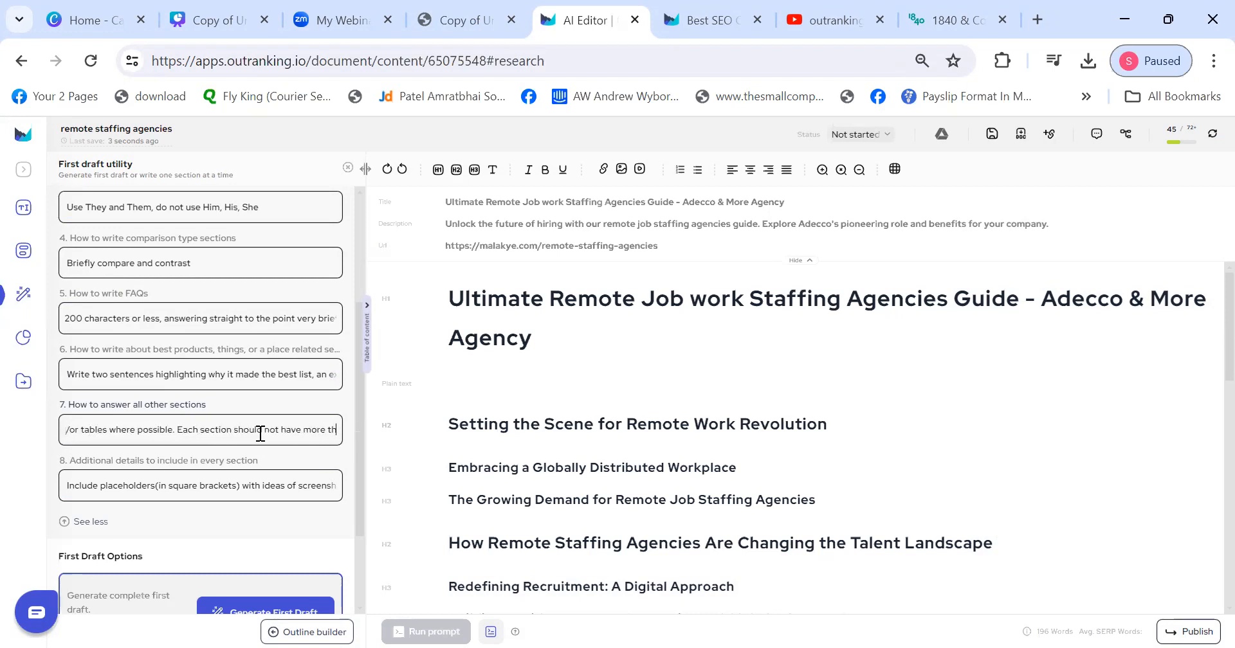
{"action": "type", "text": "an 150 words."}
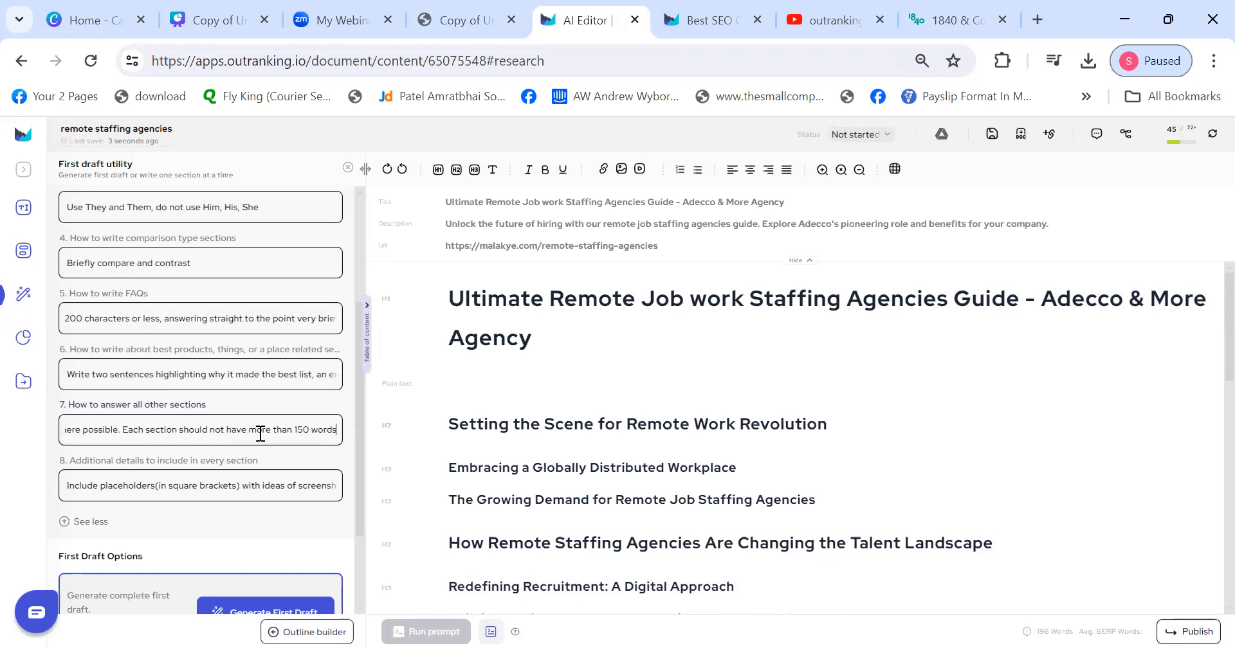
{"action": "key", "text": "BackSpace"}
{"action": "key", "text": "BackSpace"}
{"action": "key", "text": "BackSpace"}
{"action": "key", "text": "BackSpace"}
{"action": "key", "text": "BackSpace"}
{"action": "key", "text": "BackSpace"}
{"action": "key", "text": "BackSpace"}
{"action": "key", "text": "BackSpace"}
{"action": "key", "text": "BackSpace"}
{"action": "type", "text": "20 words"}
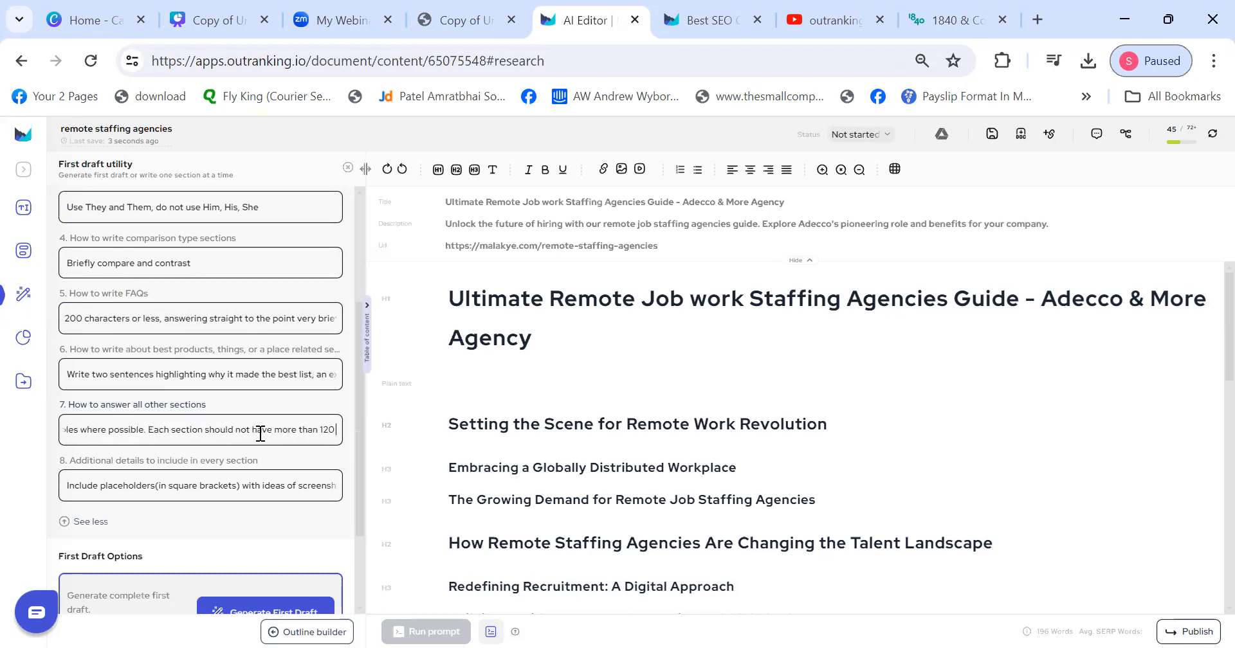
{"action": "key", "text": "BackSpace"}
{"action": "key", "text": "BackSpace"}
{"action": "key", "text": "BackSpace"}
{"action": "key", "text": "BackSpace"}
{"action": "key", "text": "BackSpace"}
{"action": "key", "text": "BackSpace"}
{"action": "key", "text": "BackSpace"}
{"action": "key", "text": "BackSpace"}
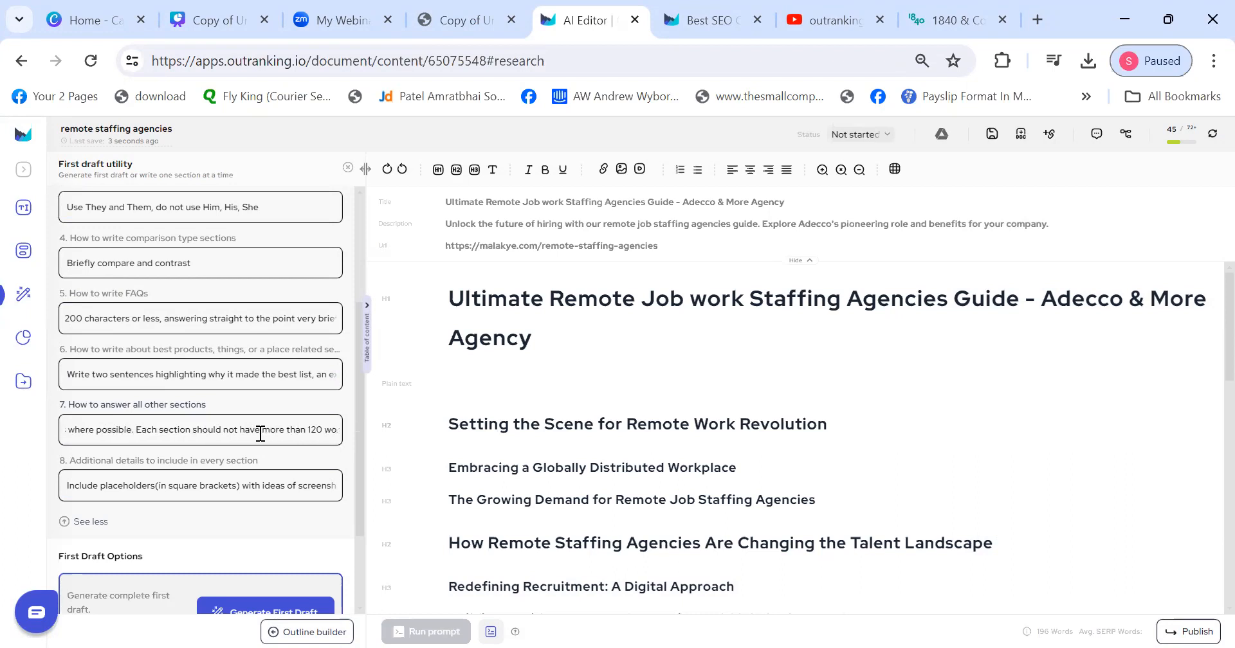
{"action": "type", "text": "0"}
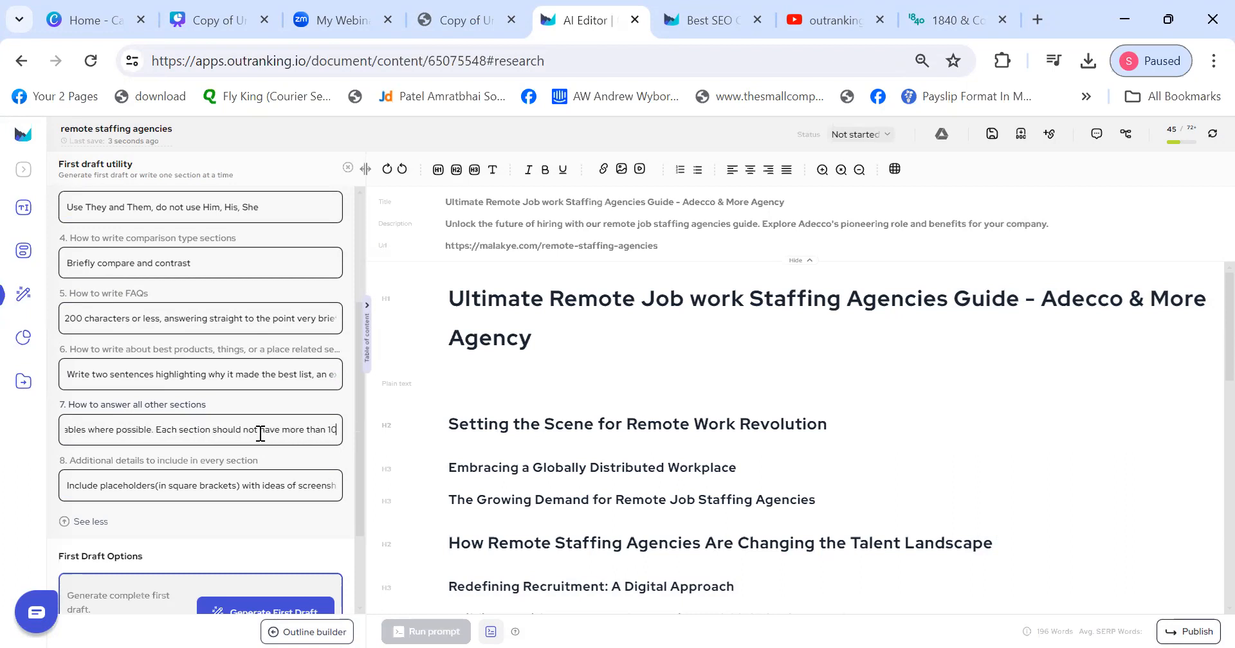
{"action": "type", "text": "0 words."}
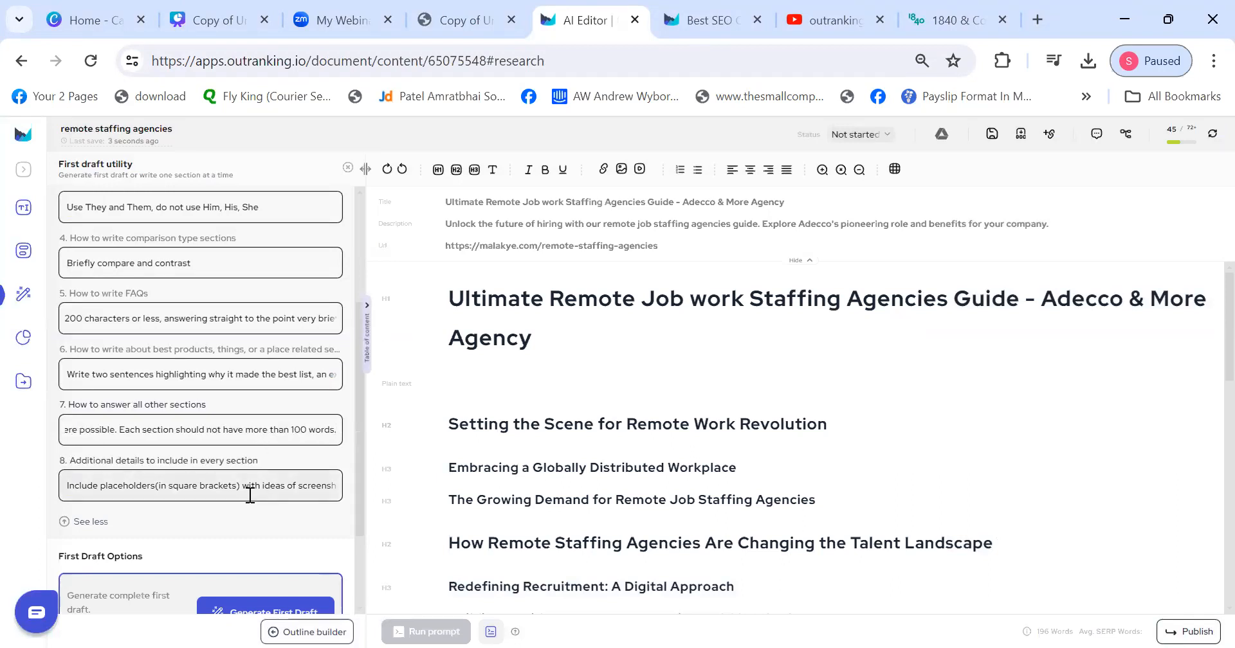
- Join the 100-word limit to the preceding sentence in "How to answer all other sections" with a comma and a lowercase "each"
{"action": "left_click", "coordinate": [172, 429]}
{"action": "key", "text": "Left"}
{"action": "key", "text": "Left"}
{"action": "key", "text": "Left"}
{"action": "key", "text": "Left"}
{"action": "key", "text": "Left"}
{"action": "key", "text": "Left"}
{"action": "key", "text": "Left"}
{"action": "key", "text": "Left"}
{"action": "key", "text": "Left"}
{"action": "key", "text": "Left"}
{"action": "key", "text": "Left"}
{"action": "key", "text": "Left"}
{"action": "key", "text": "Left"}
{"action": "key", "text": "Left"}
{"action": "key", "text": "Left"}
{"action": "key", "text": "Left"}
{"action": "key", "text": "Left"}
{"action": "key", "text": "Left"}
{"action": "key", "text": "Left"}
{"action": "key", "text": "Left"}
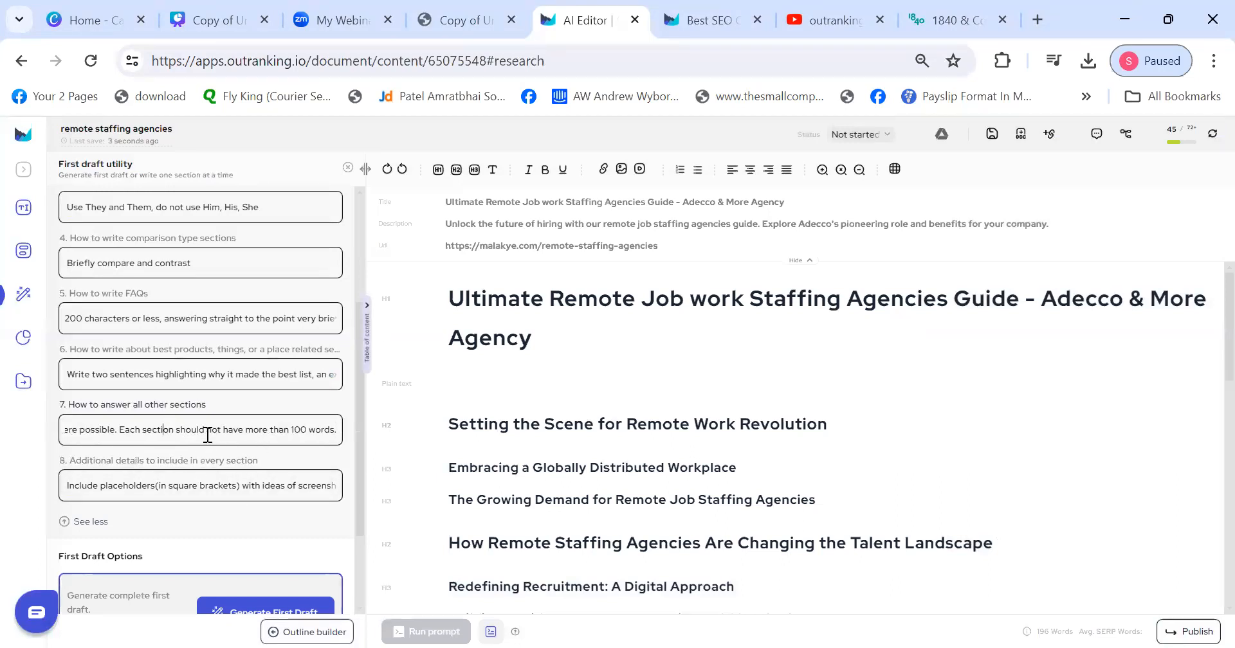
{"action": "key", "text": "Left"}
{"action": "key", "text": "Left"}
{"action": "key", "text": "Left"}
{"action": "key", "text": "Left"}
{"action": "key", "text": "Left"}
{"action": "key", "text": "Left"}
{"action": "key", "text": "Left"}
{"action": "key", "text": "Left"}
{"action": "key", "text": "Left"}
{"action": "key", "text": "Left"}
{"action": "key", "text": "Left"}
{"action": "key", "text": "Left"}
{"action": "key", "text": "Left"}
{"action": "key", "text": "Left"}
{"action": "key", "text": "Left"}
{"action": "key", "text": "Left"}
{"action": "key", "text": "Left"}
{"action": "key", "text": "Left"}
{"action": "key", "text": "Left"}
{"action": "key", "text": "Left"}
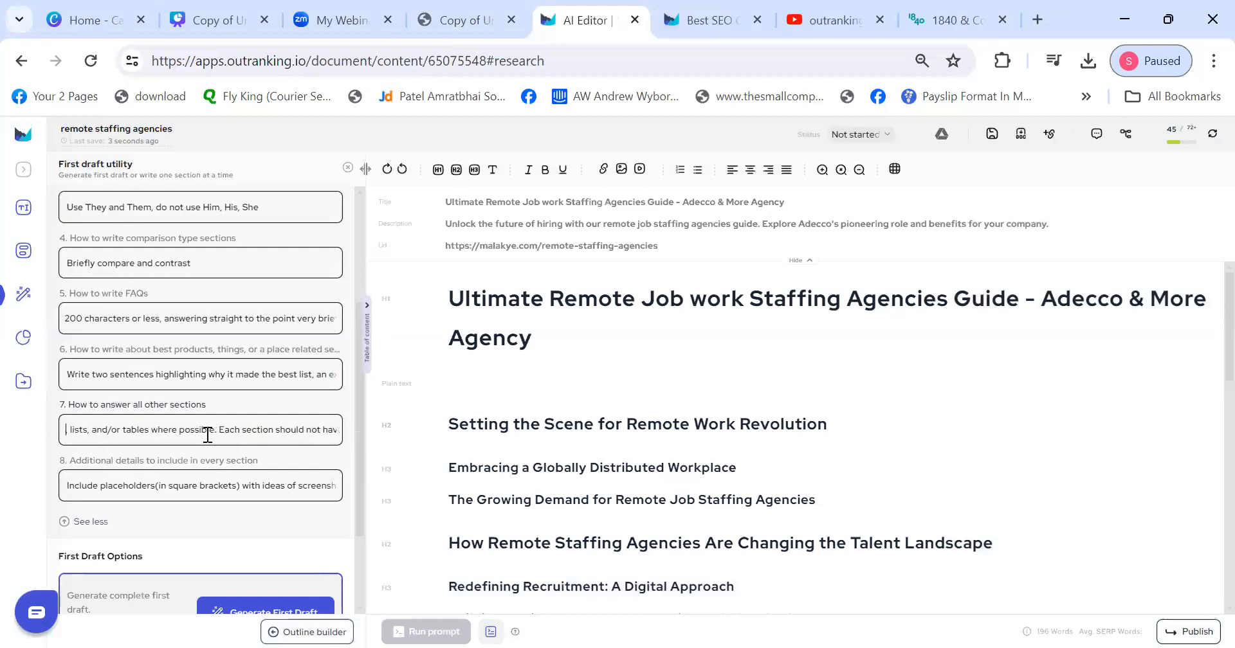
{"action": "key", "text": "Left"}
{"action": "key", "text": "Left"}
{"action": "key", "text": "Left"}
{"action": "key", "text": "Left"}
{"action": "key", "text": "Left"}
{"action": "key", "text": "Left"}
{"action": "key", "text": "Left"}
{"action": "key", "text": "Left"}
{"action": "key", "text": "Left"}
{"action": "key", "text": "Left"}
{"action": "key", "text": "Left"}
{"action": "key", "text": "Left"}
{"action": "key", "text": "Left"}
{"action": "key", "text": "Left"}
{"action": "key", "text": "Left"}
{"action": "key", "text": "Left"}
{"action": "key", "text": "Left"}
{"action": "key", "text": "Left"}
{"action": "key", "text": "Left"}
{"action": "key", "text": "Left"}
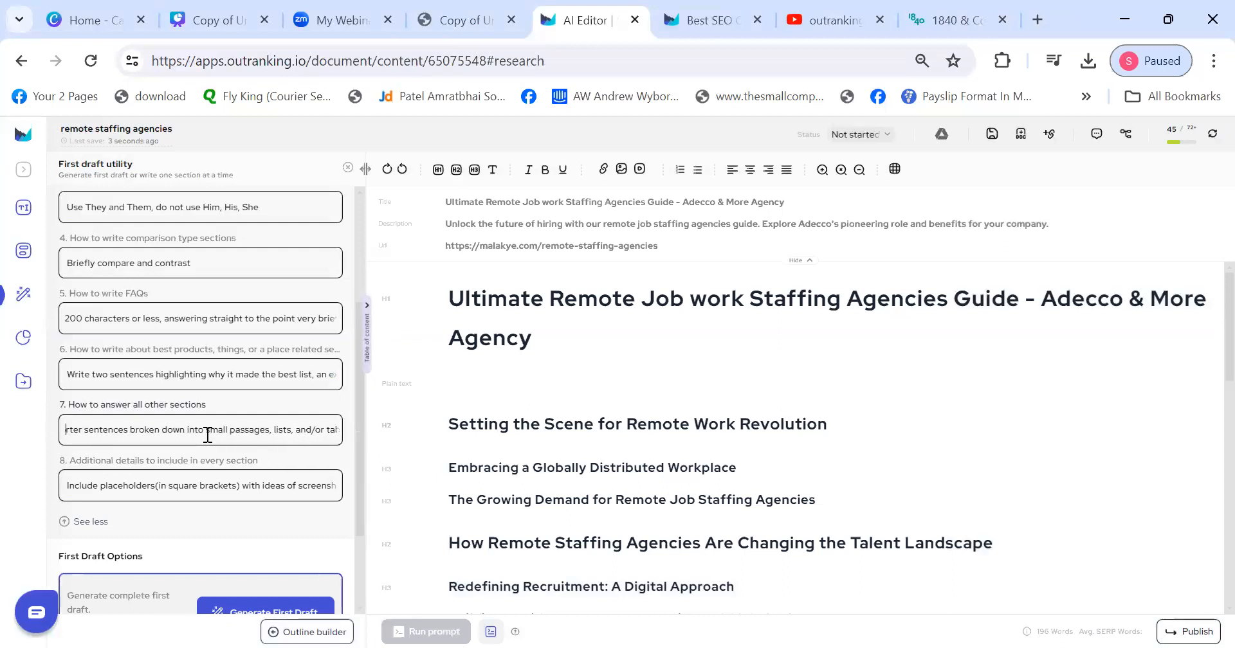
{"action": "key", "text": "Right"}
{"action": "key", "text": "Right"}
{"action": "key", "text": "Right"}
{"action": "key", "text": "Right"}
{"action": "key", "text": "Right"}
{"action": "key", "text": "Right"}
{"action": "key", "text": "Right"}
{"action": "key", "text": "Right"}
{"action": "key", "text": "Right"}
{"action": "key", "text": "Right"}
{"action": "key", "text": "Right"}
{"action": "key", "text": "Right"}
{"action": "key", "text": "Right"}
{"action": "key", "text": "Right"}
{"action": "key", "text": "Right"}
{"action": "key", "text": "Right"}
{"action": "key", "text": "Right"}
{"action": "key", "text": "Right"}
{"action": "key", "text": "Right"}
{"action": "key", "text": "Right"}
{"action": "key", "text": "Right"}
{"action": "key", "text": "Right"}
{"action": "key", "text": "Right"}
{"action": "key", "text": "Right"}
{"action": "key", "text": "Right"}
{"action": "key", "text": "Right"}
{"action": "key", "text": "Right"}
{"action": "key", "text": "Right"}
{"action": "key", "text": "Right"}
{"action": "key", "text": "Right"}
{"action": "key", "text": "Right"}
{"action": "key", "text": "Right"}
{"action": "key", "text": "Right"}
{"action": "key", "text": "Right"}
{"action": "key", "text": "Right"}
{"action": "key", "text": "Right"}
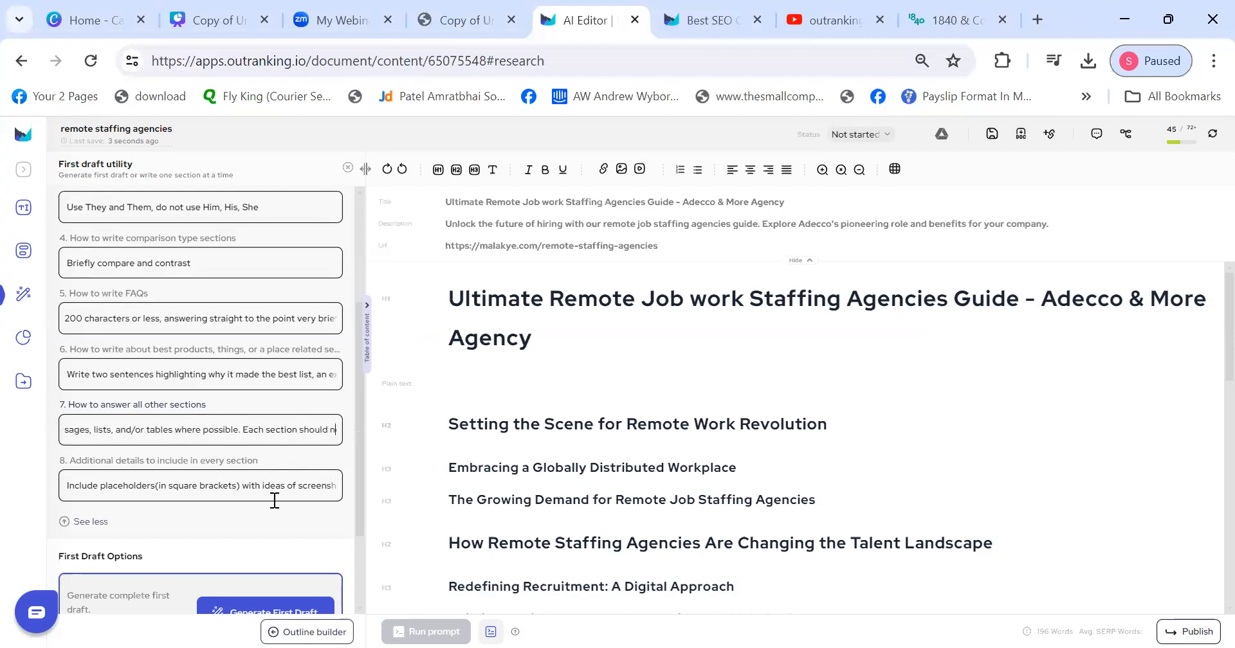
{"action": "left_click", "coordinate": [243, 431]}
{"action": "key", "text": "BackSpace"}
{"action": "type", "text": ","}
{"action": "key", "text": "Delete"}
{"action": "type", "text": "e"}
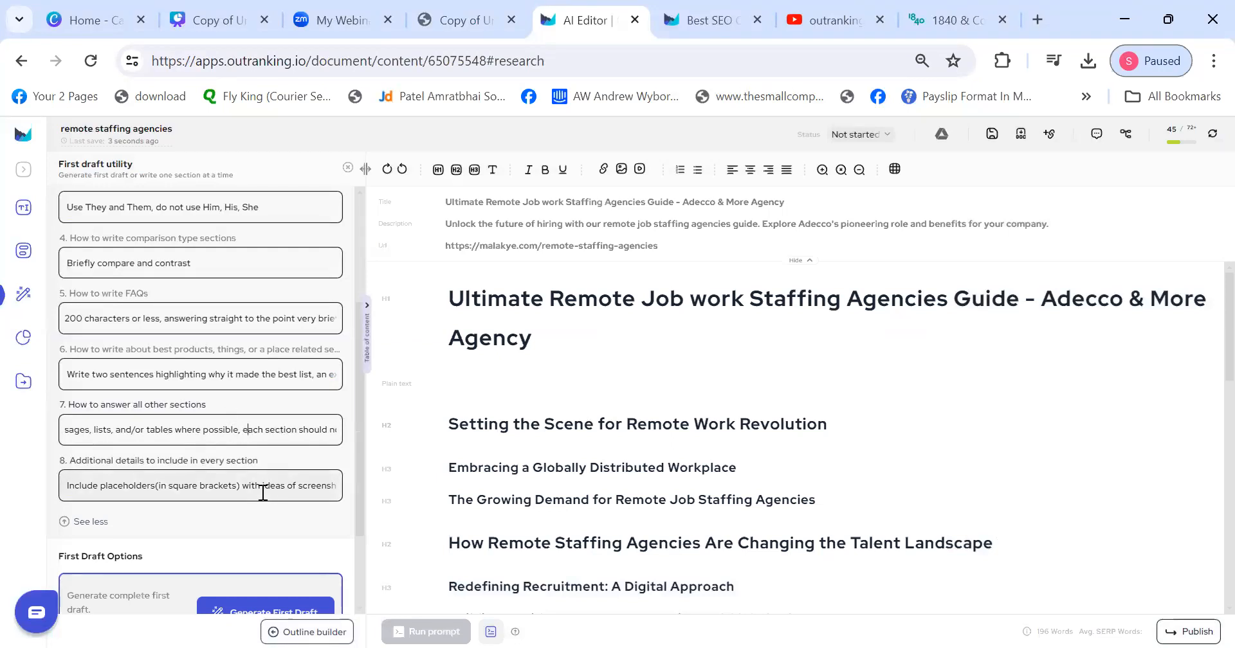
{"action": "scroll", "coordinate": [238, 491], "scroll_direction": "down", "scroll_amount": 2}
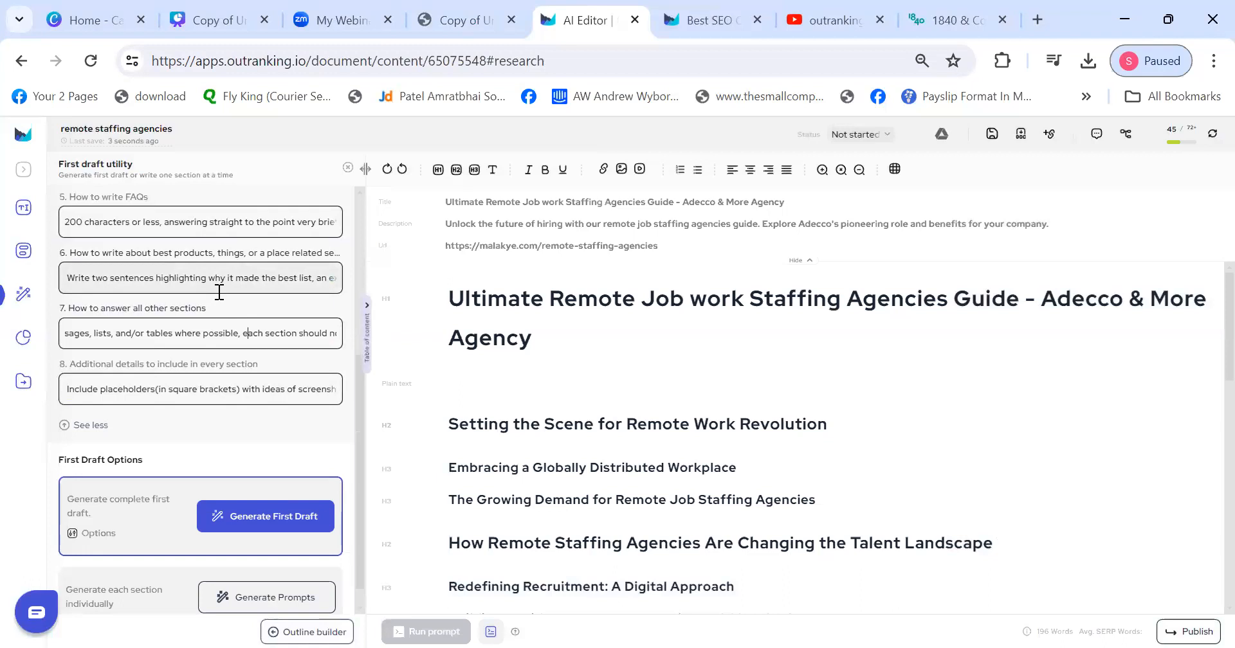
{"action": "left_click", "coordinate": [269, 425]}
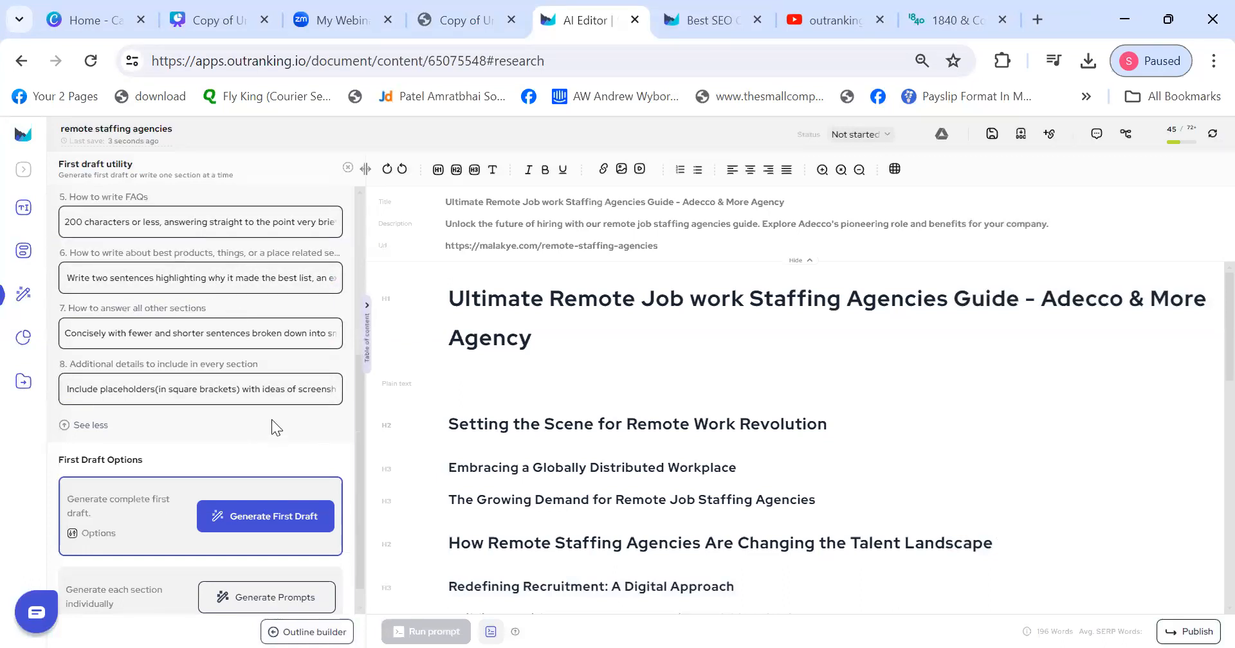
- Check the first draft options, and generate the complete first draft with optimization and originality suggestions
{"action": "scroll", "coordinate": [273, 420], "scroll_direction": "down", "scroll_amount": 1}
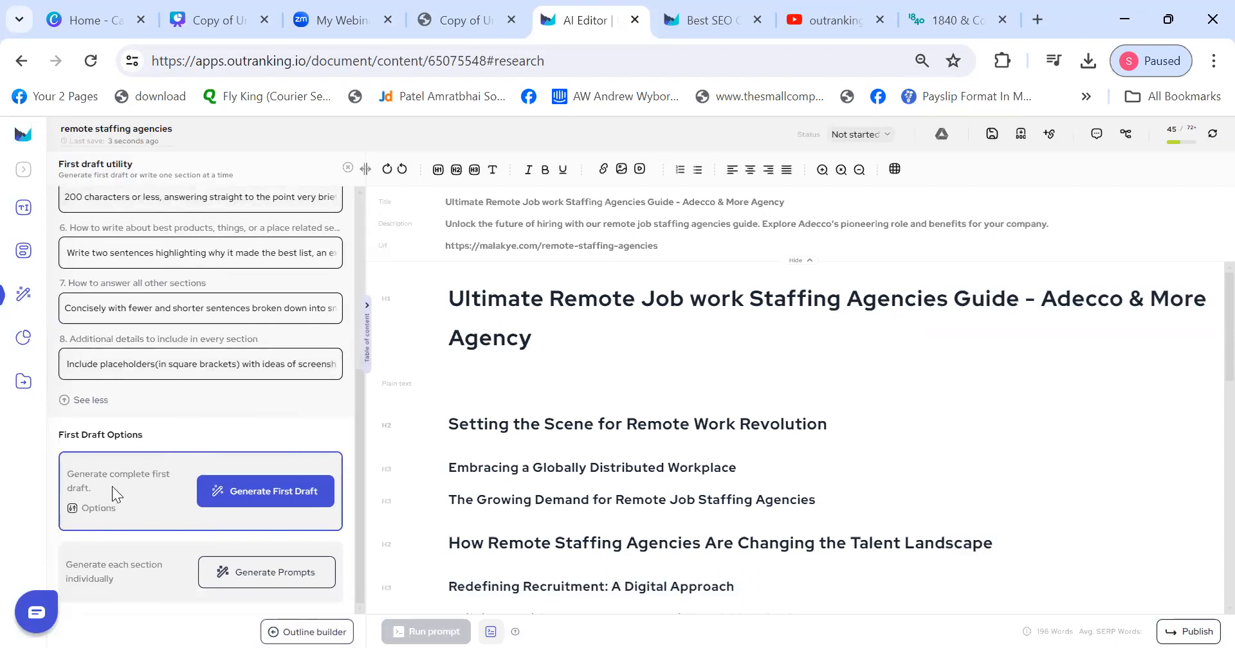
{"action": "left_click", "coordinate": [103, 510]}
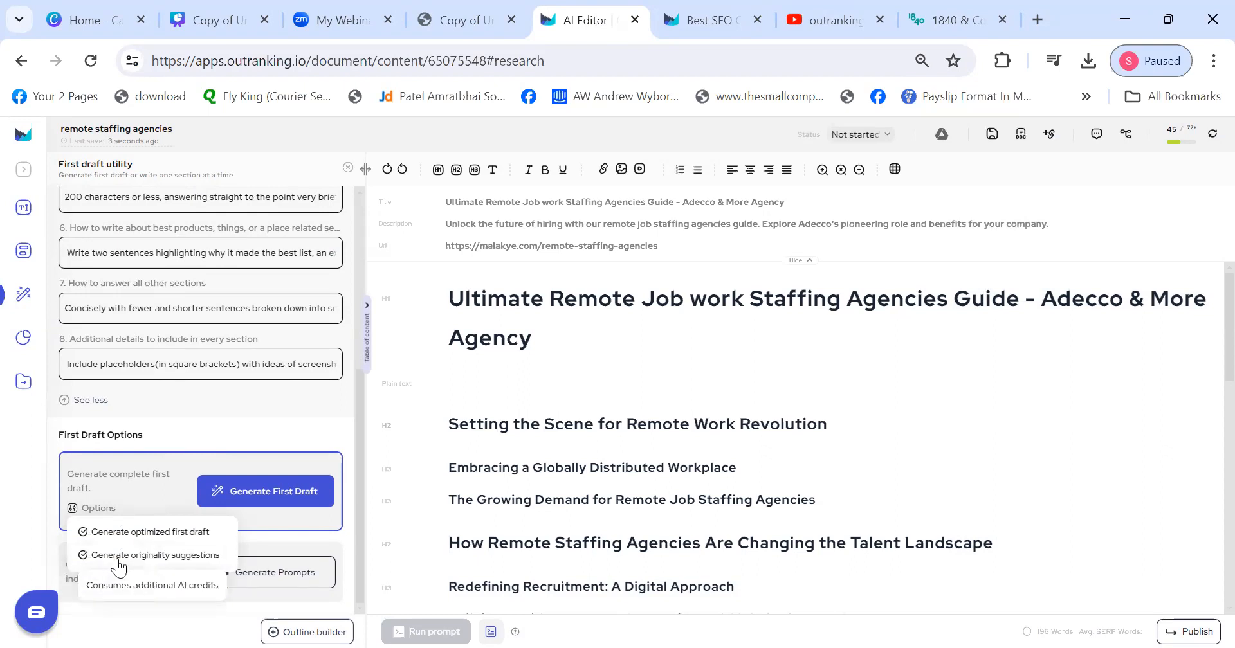
{"action": "left_click", "coordinate": [167, 443]}
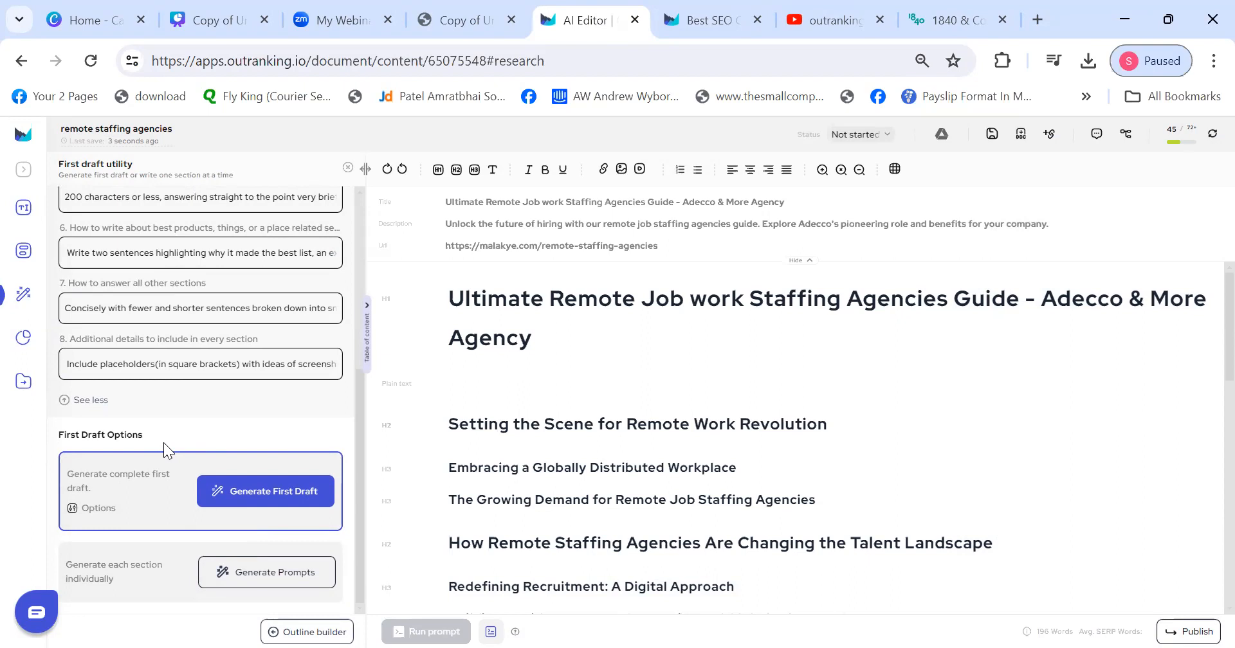
{"action": "left_click", "coordinate": [276, 491]}
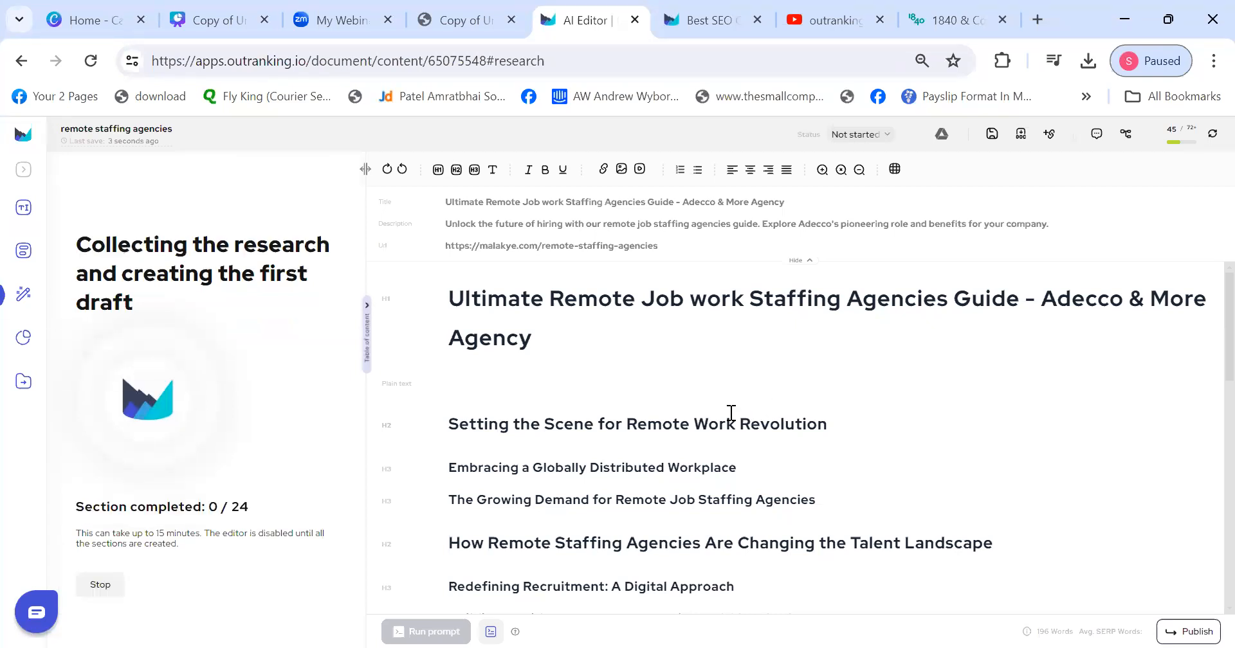
- Examine the tone and placeholders of the opening sections as they are generated, from "Embracing a Globally Distributed Workplace" to "Redefining Recruitment: A Digital Approach"
{"action": "scroll", "coordinate": [1208, 352], "scroll_direction": "down", "scroll_amount": 2}
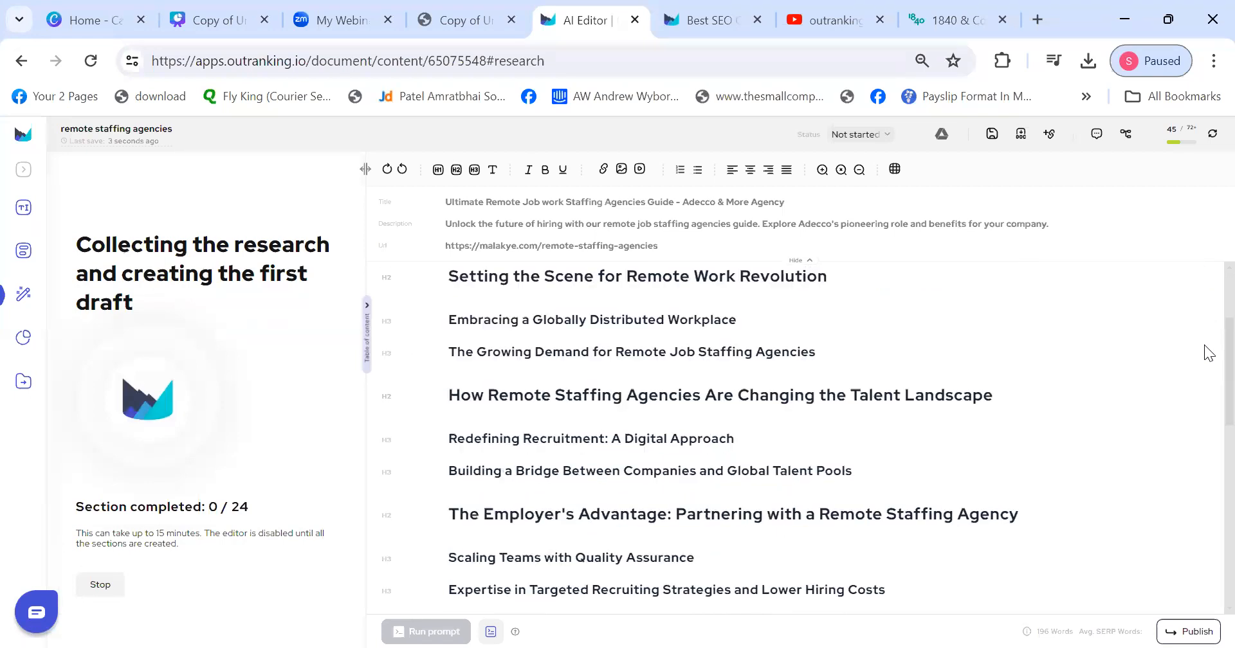
{"action": "scroll", "coordinate": [1207, 353], "scroll_direction": "down", "scroll_amount": 7}
{"action": "scroll", "coordinate": [1205, 326], "scroll_direction": "up", "scroll_amount": 10}
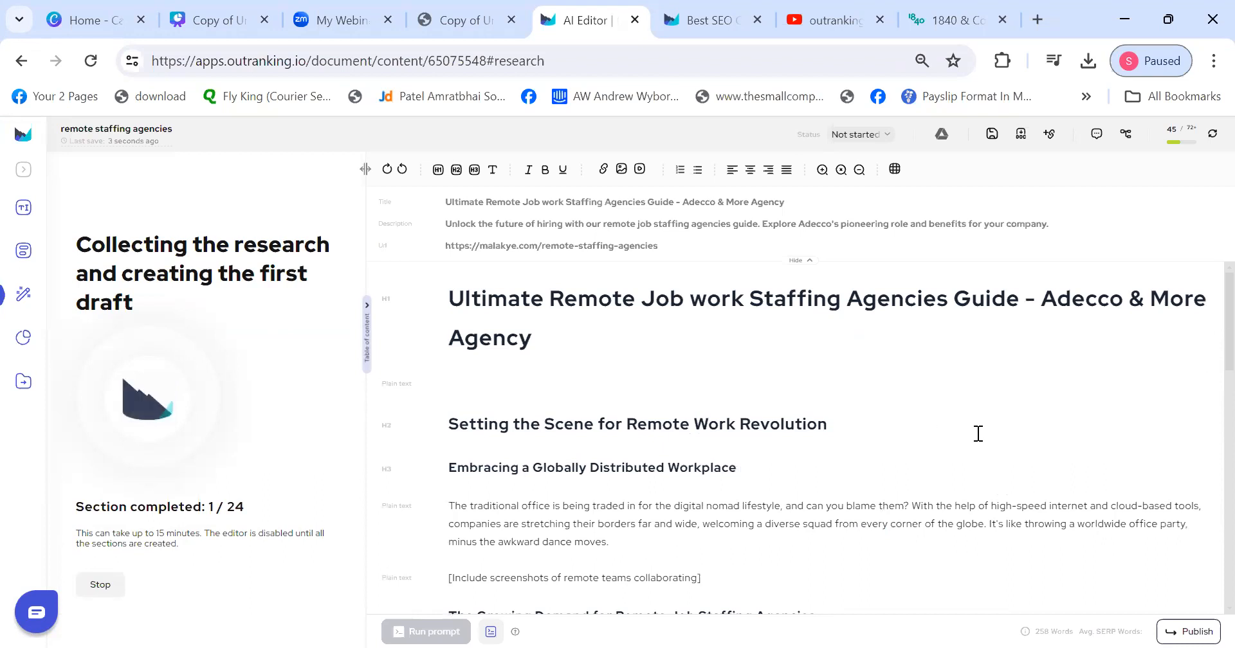
{"action": "scroll", "coordinate": [977, 434], "scroll_direction": "down", "scroll_amount": 2}
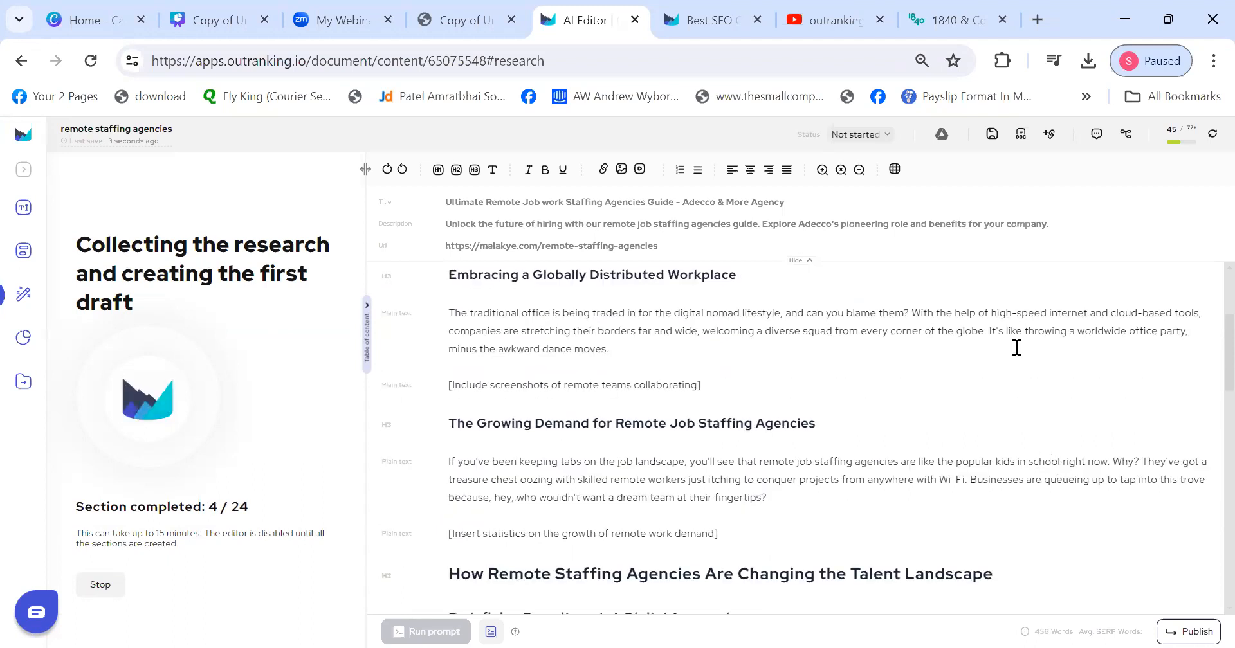
{"action": "left_click_drag", "start_coordinate": [997, 331], "coordinate": [1213, 346]}
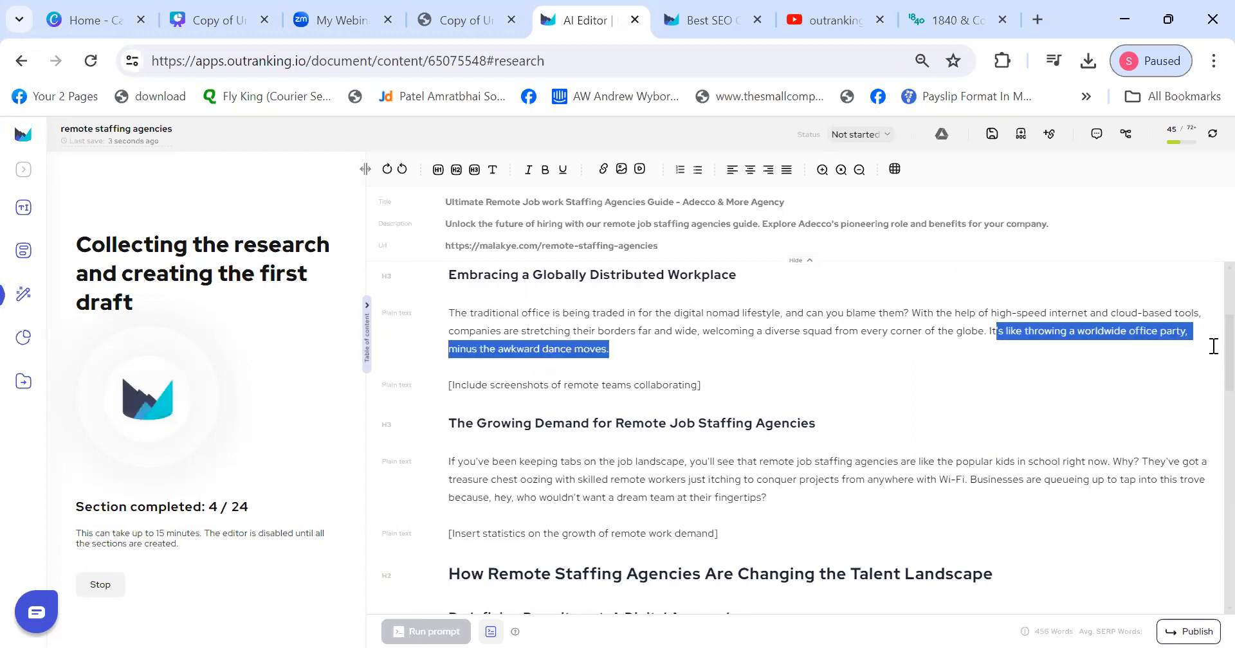
{"action": "left_click", "coordinate": [1212, 346]}
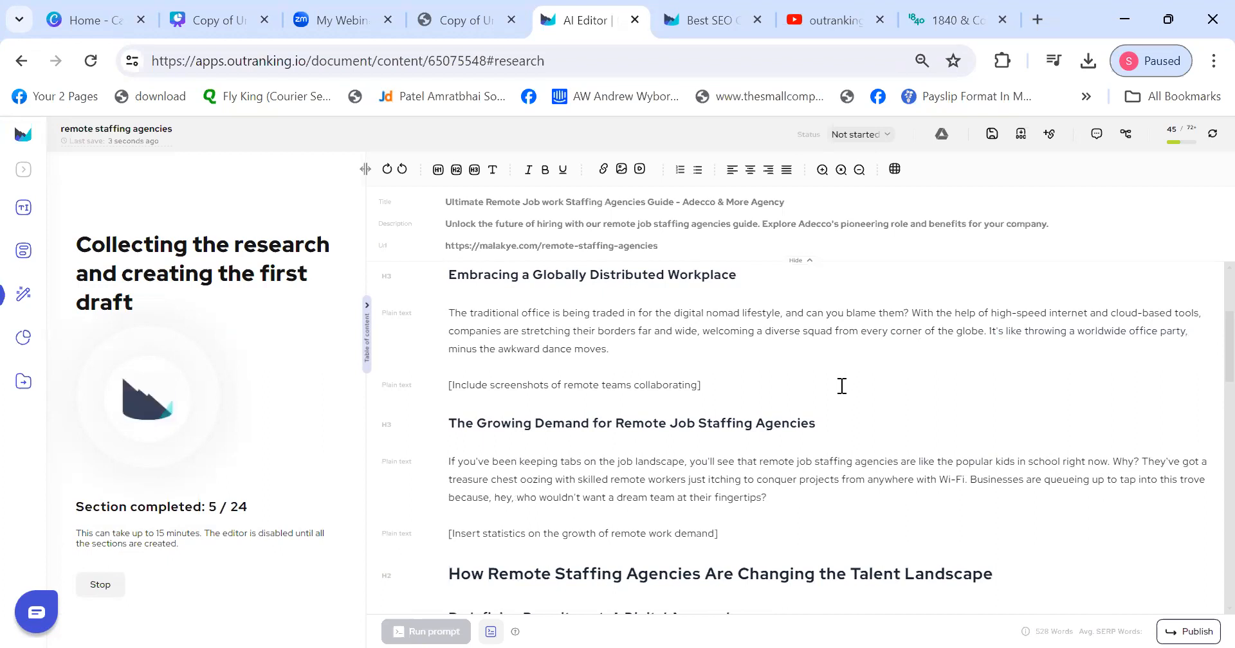
{"action": "scroll", "coordinate": [975, 402], "scroll_direction": "down", "scroll_amount": 1}
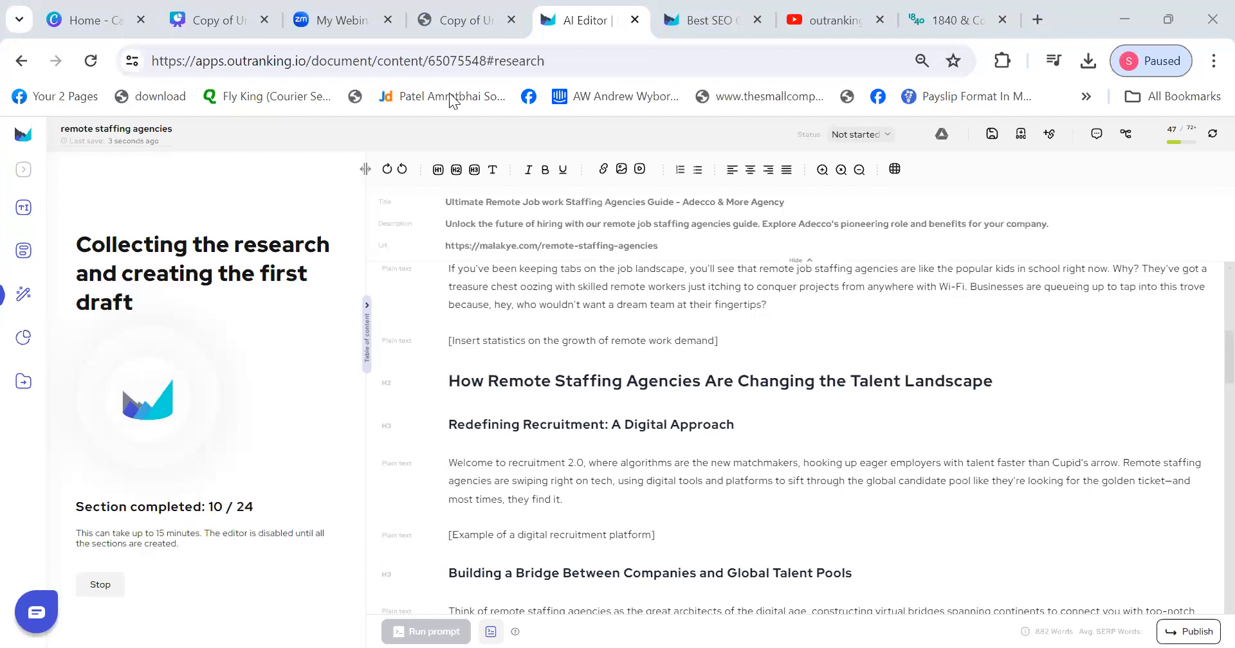
{"action": "scroll", "coordinate": [764, 421], "scroll_direction": "down", "scroll_amount": 3}
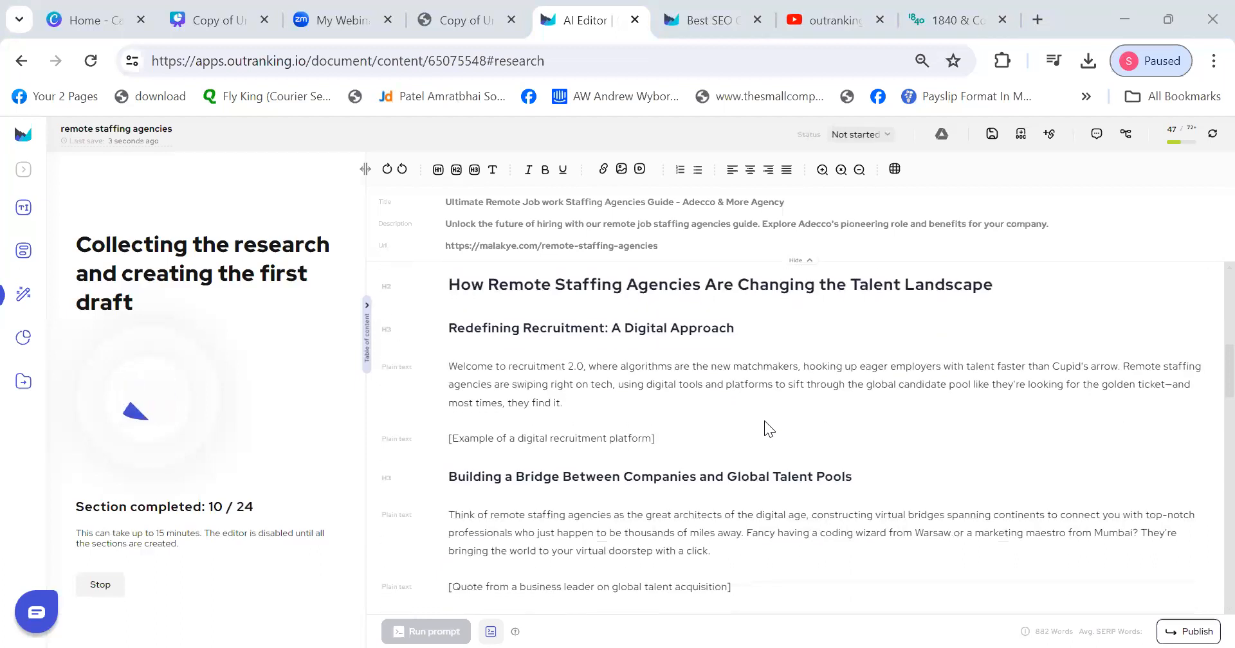
{"action": "scroll", "coordinate": [758, 421], "scroll_direction": "up", "scroll_amount": 3}
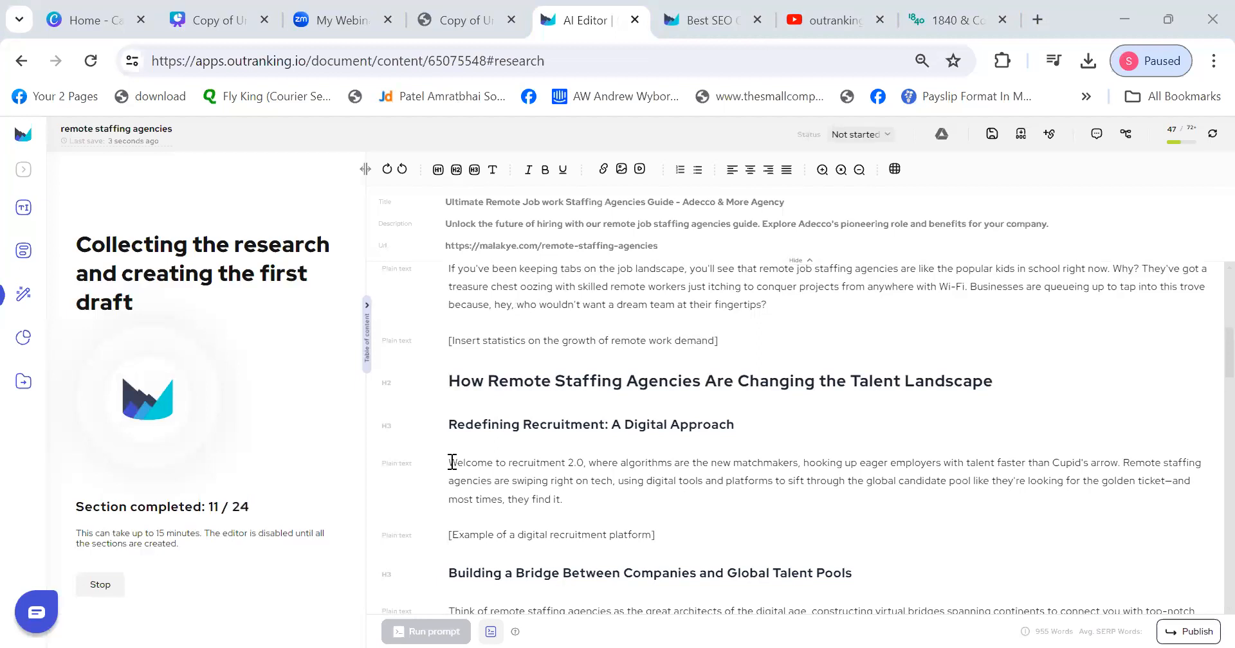
{"action": "left_click_drag", "start_coordinate": [454, 461], "coordinate": [602, 500]}
{"action": "left_click", "coordinate": [601, 501]}
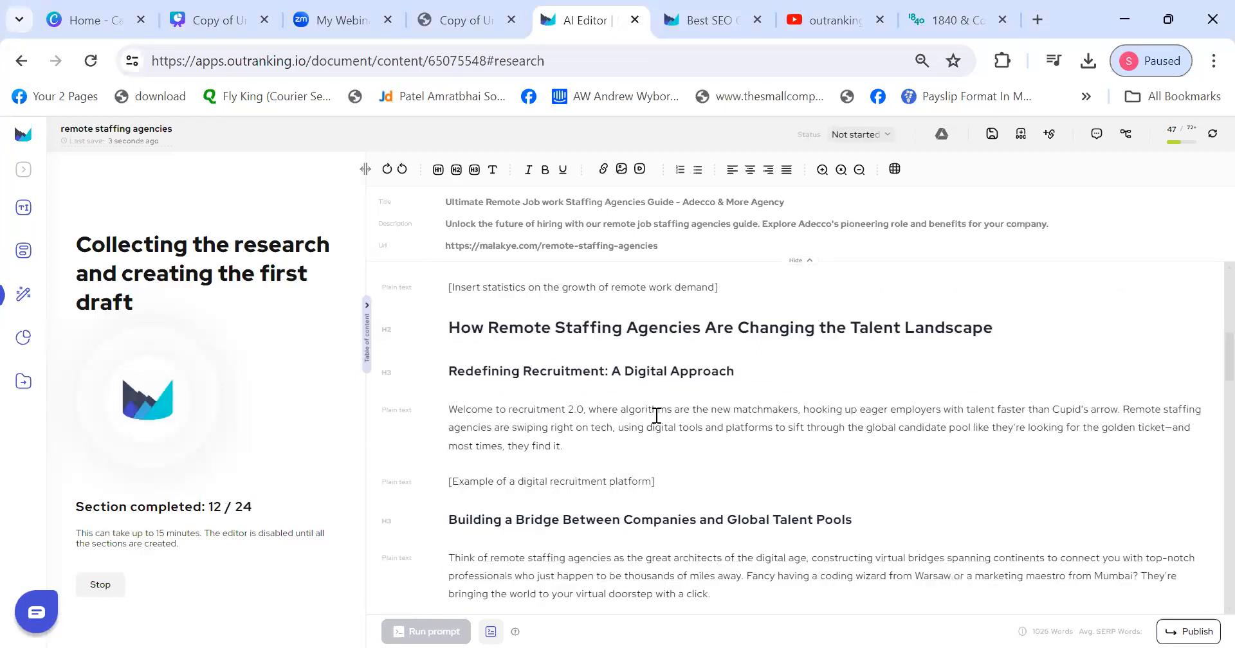
- Read through the remaining generated sections down to the closing FAQs, checking the witty wording in "Achieving Strategic Staffing Solutions"
{"action": "scroll", "coordinate": [657, 409], "scroll_direction": "down", "scroll_amount": 8}
{"action": "scroll", "coordinate": [659, 408], "scroll_direction": "down", "scroll_amount": 10}
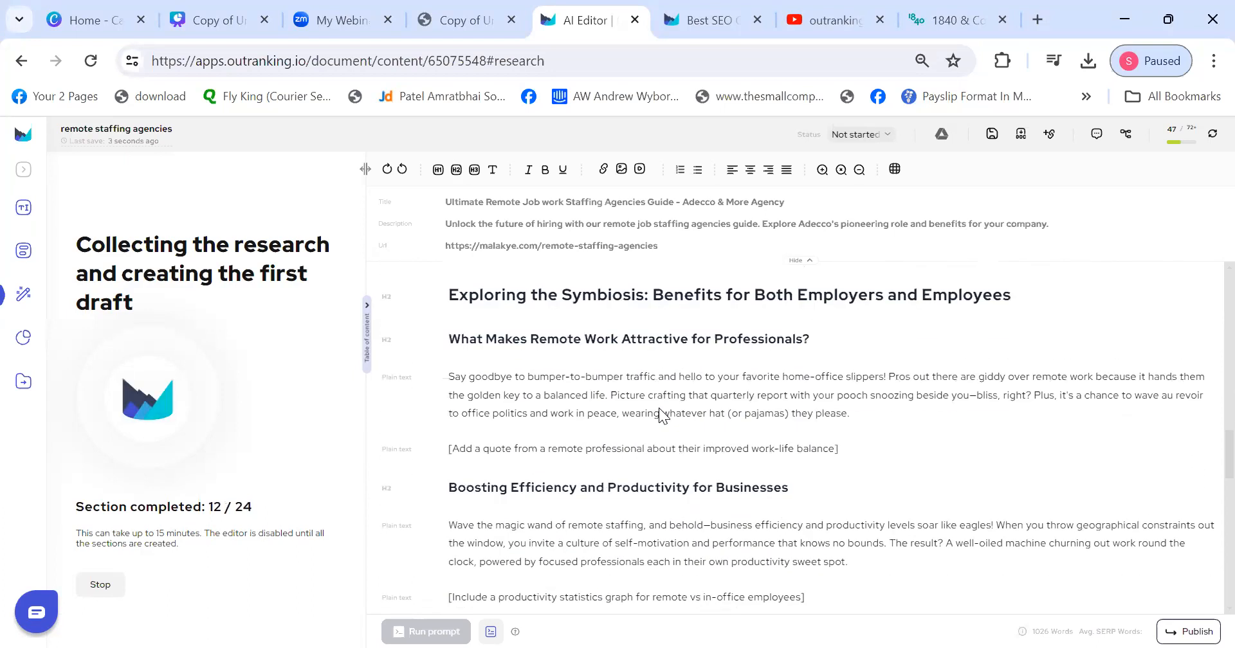
{"action": "scroll", "coordinate": [659, 408], "scroll_direction": "down", "scroll_amount": 2}
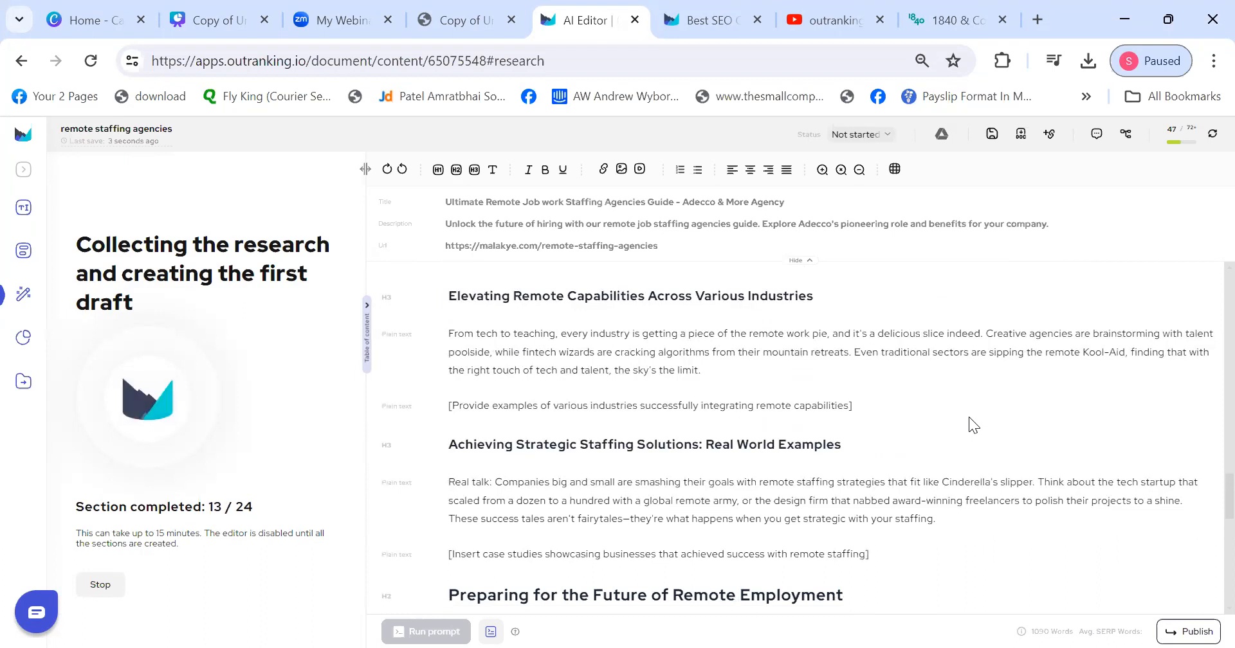
{"action": "scroll", "coordinate": [966, 417], "scroll_direction": "up", "scroll_amount": 2}
{"action": "scroll", "coordinate": [967, 417], "scroll_direction": "down", "scroll_amount": 4}
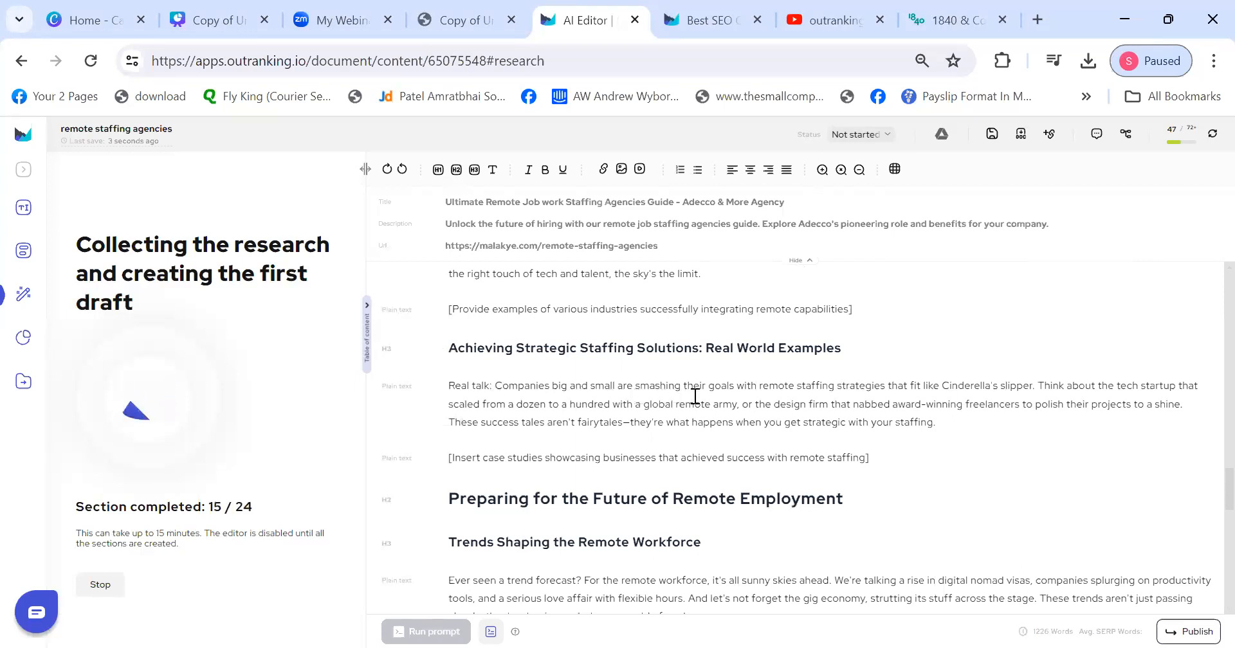
{"action": "left_click_drag", "start_coordinate": [796, 385], "coordinate": [1031, 393]}
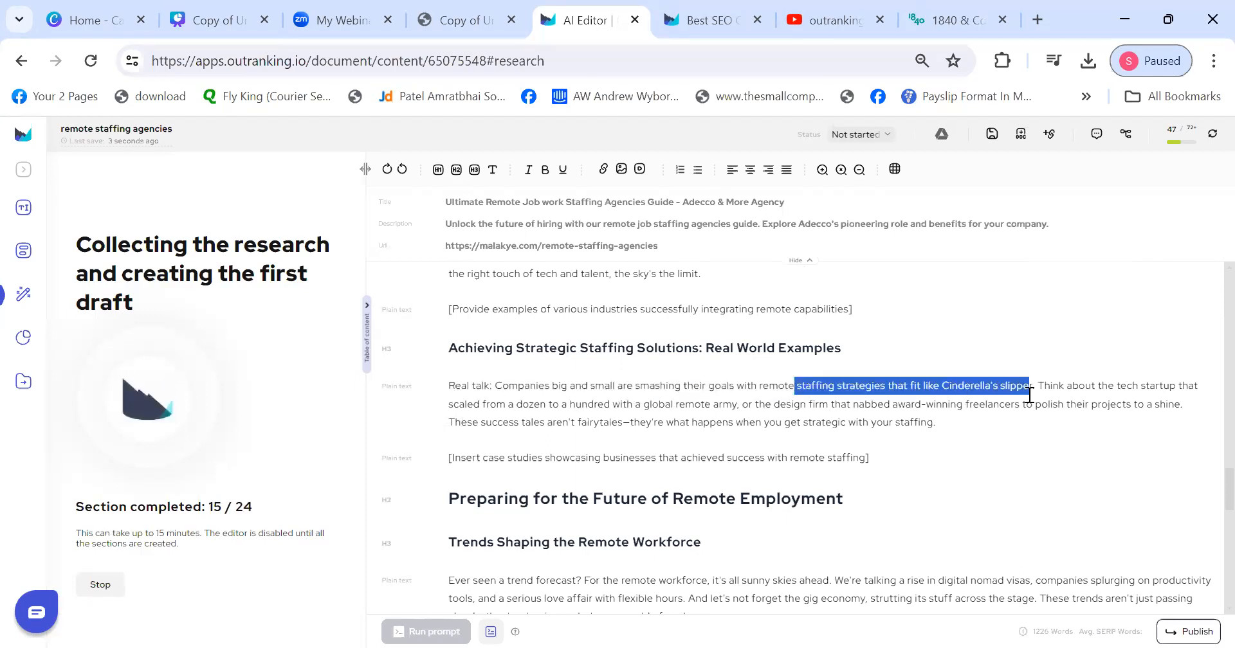
{"action": "left_click", "coordinate": [1082, 437]}
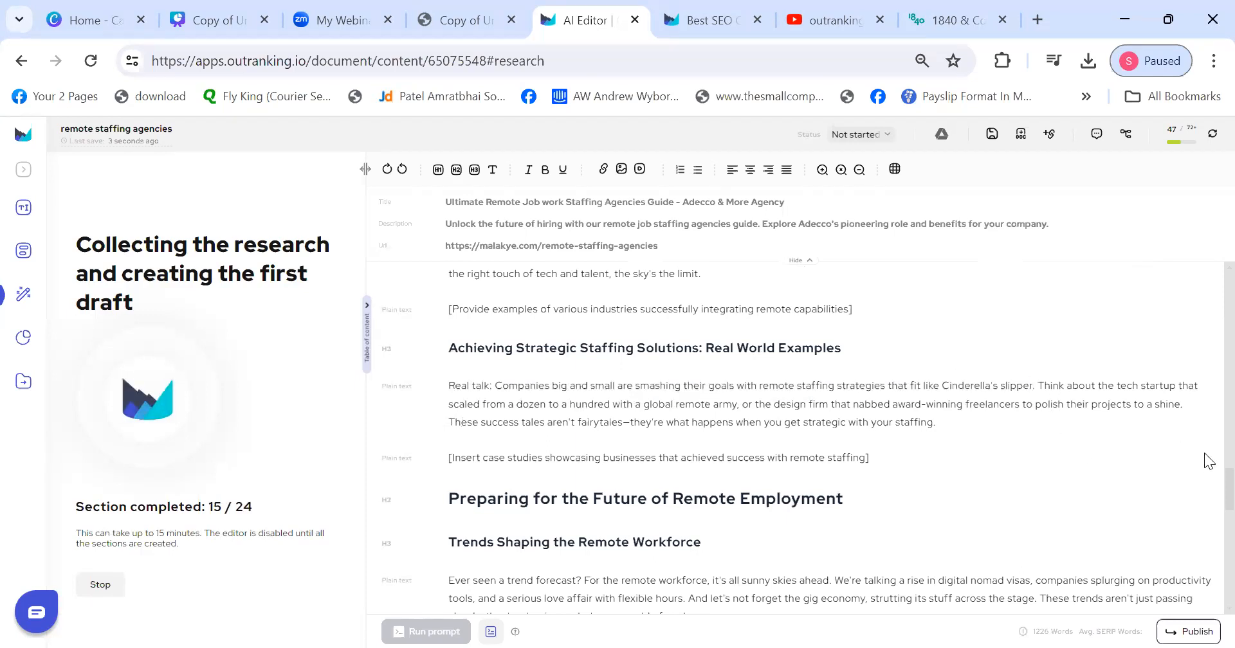
{"action": "scroll", "coordinate": [1208, 494], "scroll_direction": "down", "scroll_amount": 2}
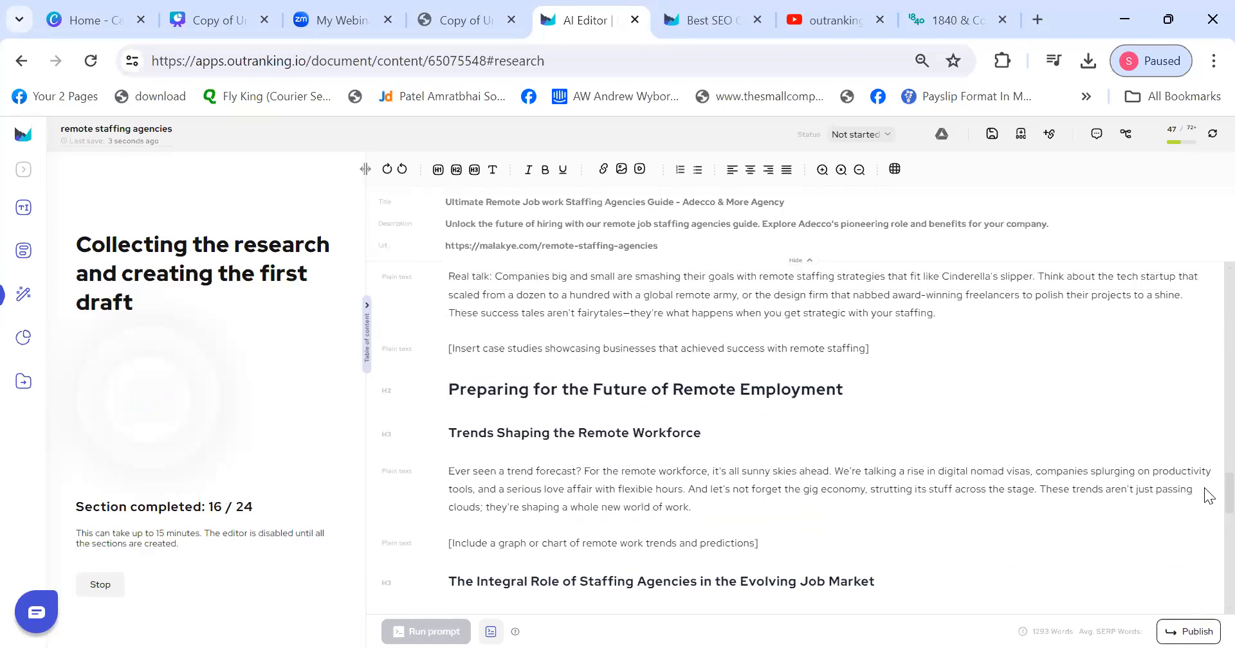
{"action": "scroll", "coordinate": [1208, 502], "scroll_direction": "down", "scroll_amount": 2}
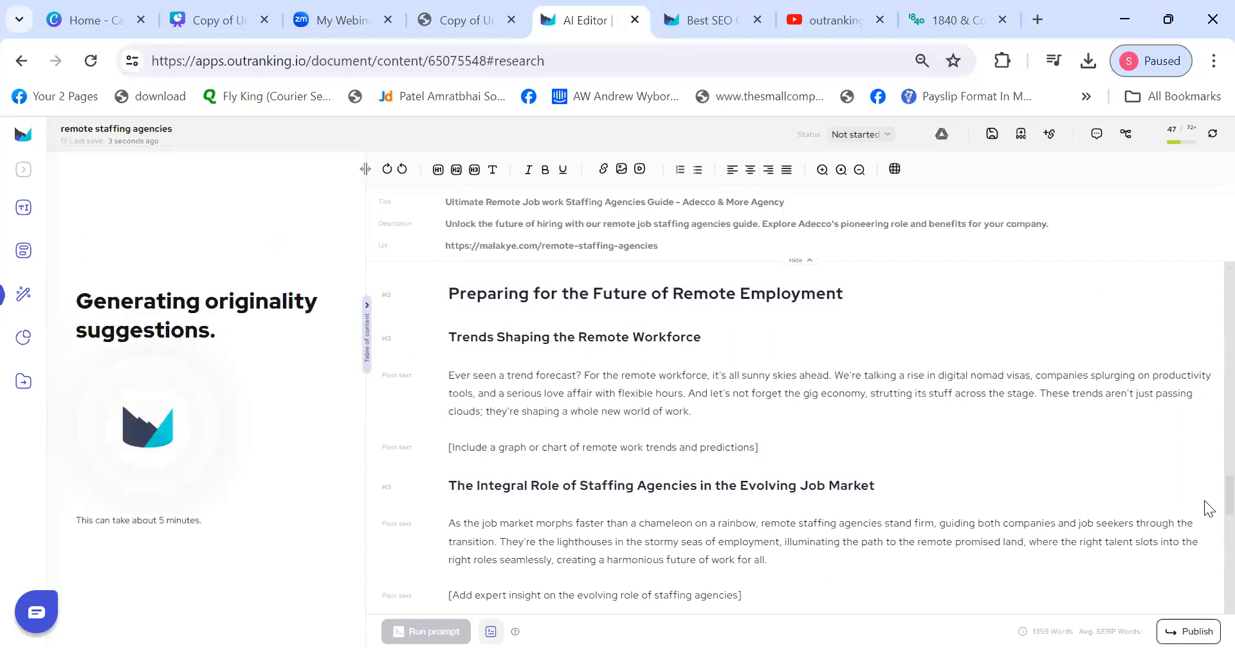
{"action": "scroll", "coordinate": [1208, 521], "scroll_direction": "down", "scroll_amount": 1}
{"action": "scroll", "coordinate": [1208, 527], "scroll_direction": "down", "scroll_amount": 8}
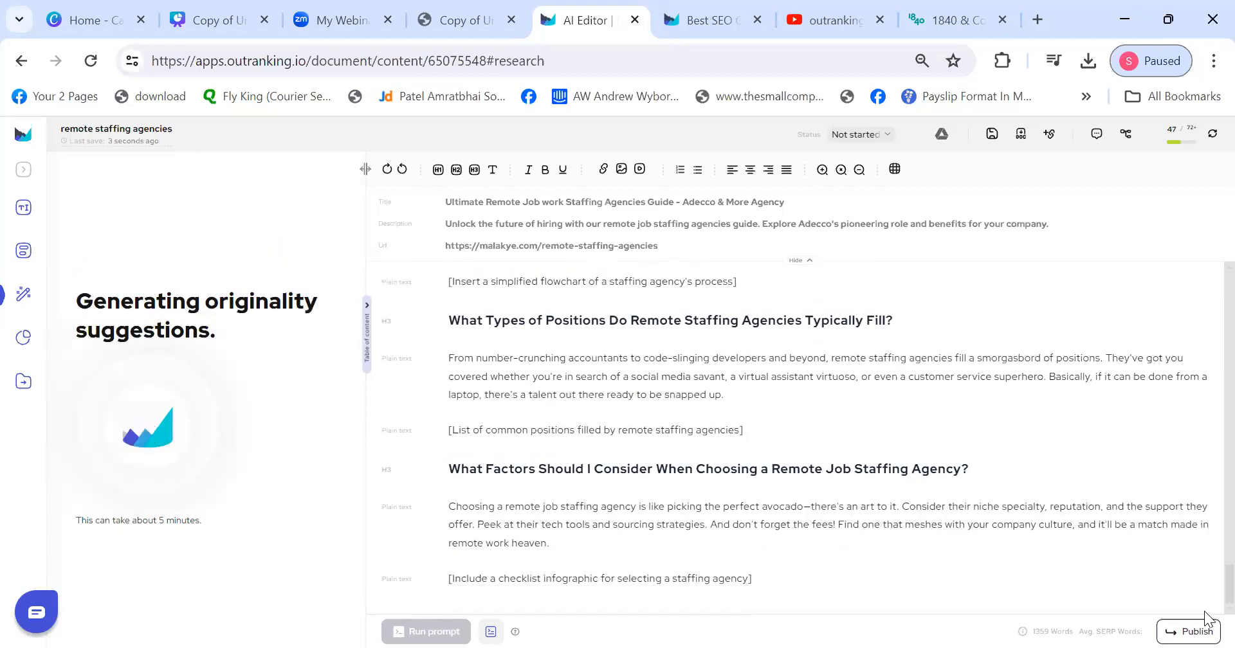
- Return to the start of the finished draft and refresh its SEO score
{"action": "mouse_move", "coordinate": [1046, 617]}
{"action": "left_click_drag", "start_coordinate": [1229, 579], "coordinate": [1229, 263]}
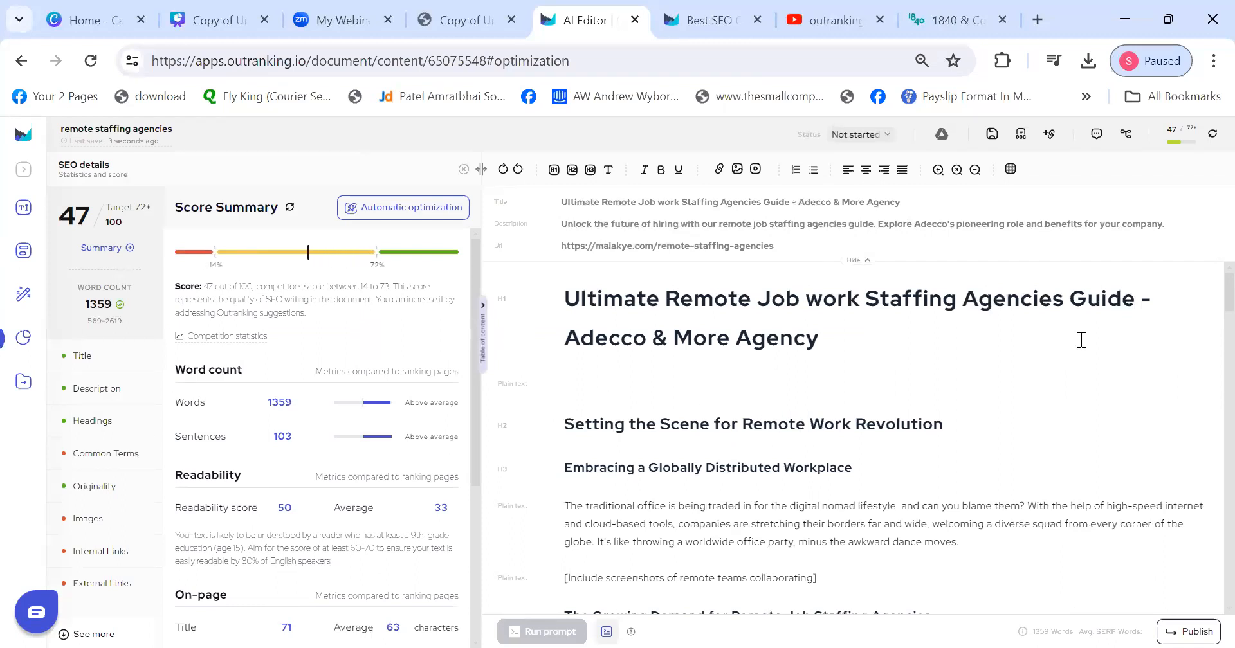
{"action": "left_click", "coordinate": [1212, 135]}
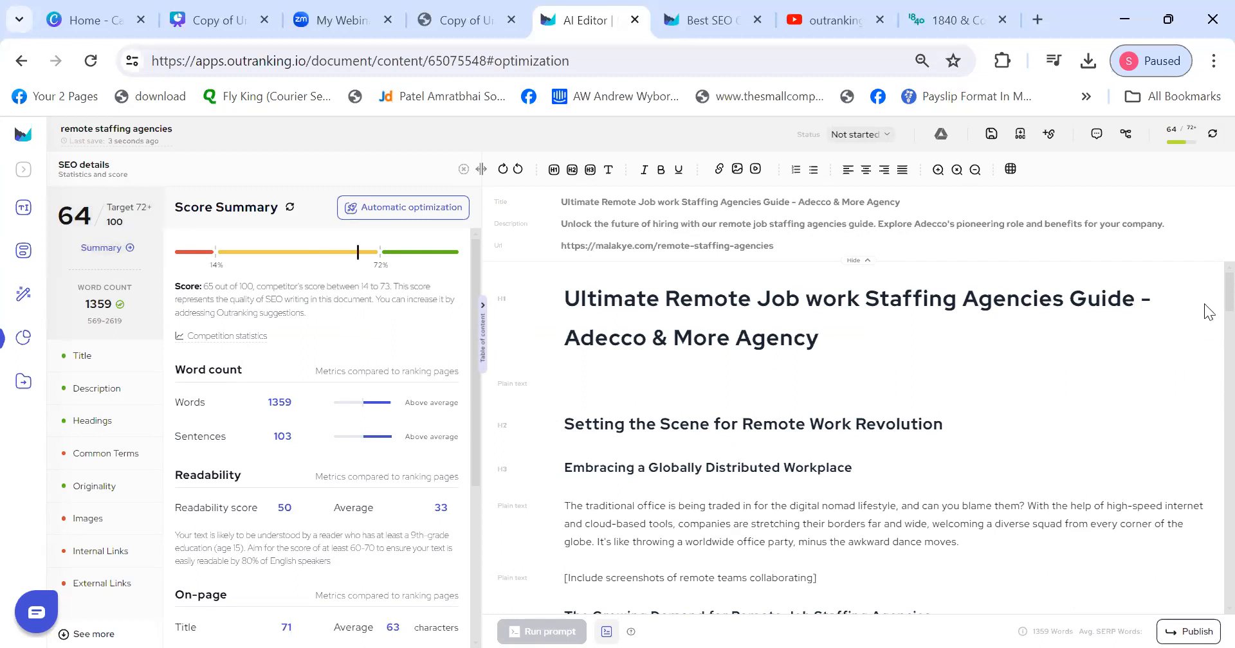
- Skim the full draft, and examine the bracketed placeholders for screenshots and statistics in its first sections
{"action": "scroll", "coordinate": [1208, 315], "scroll_direction": "down", "scroll_amount": 7}
{"action": "left_click_drag", "start_coordinate": [1204, 318], "coordinate": [1205, 612]}
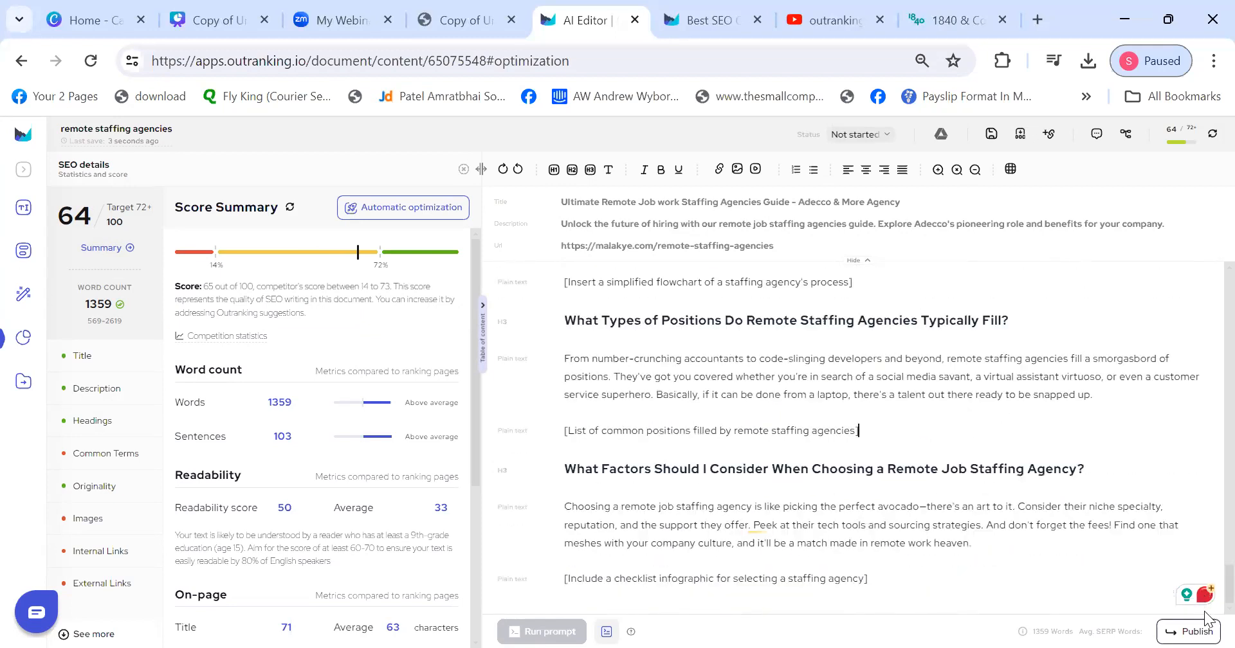
{"action": "scroll", "coordinate": [1207, 431], "scroll_direction": "up", "scroll_amount": 5}
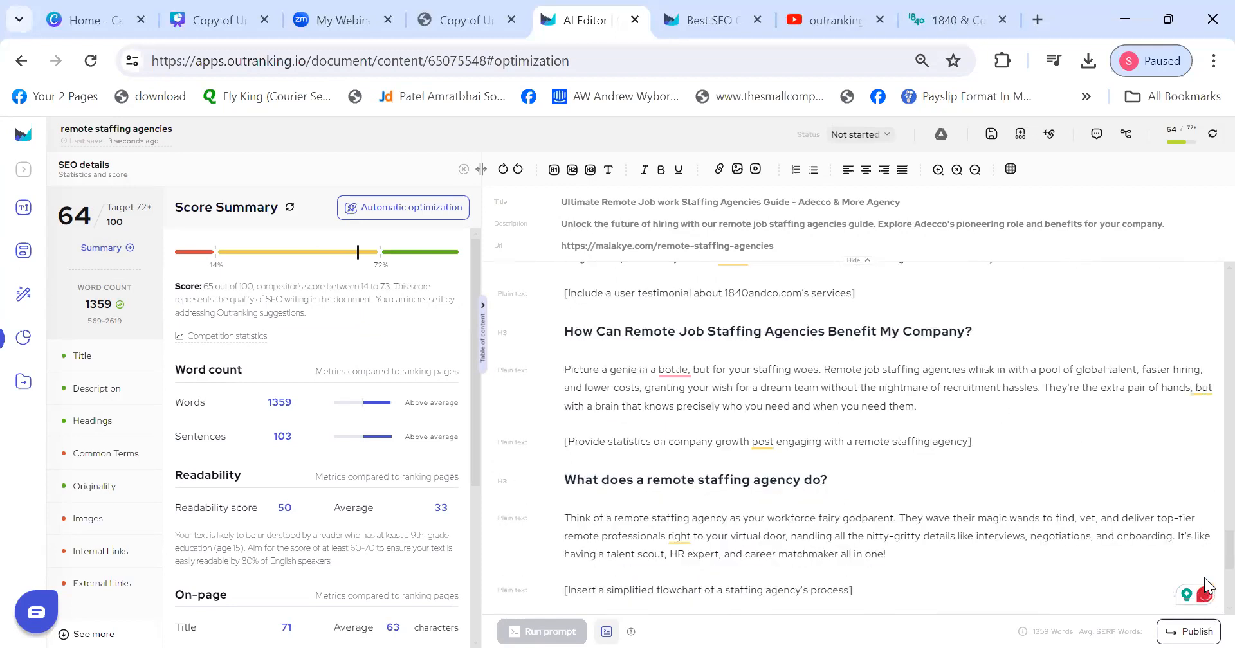
{"action": "scroll", "coordinate": [1204, 538], "scroll_direction": "up", "scroll_amount": 8}
{"action": "scroll", "coordinate": [711, 554], "scroll_direction": "down", "scroll_amount": 3}
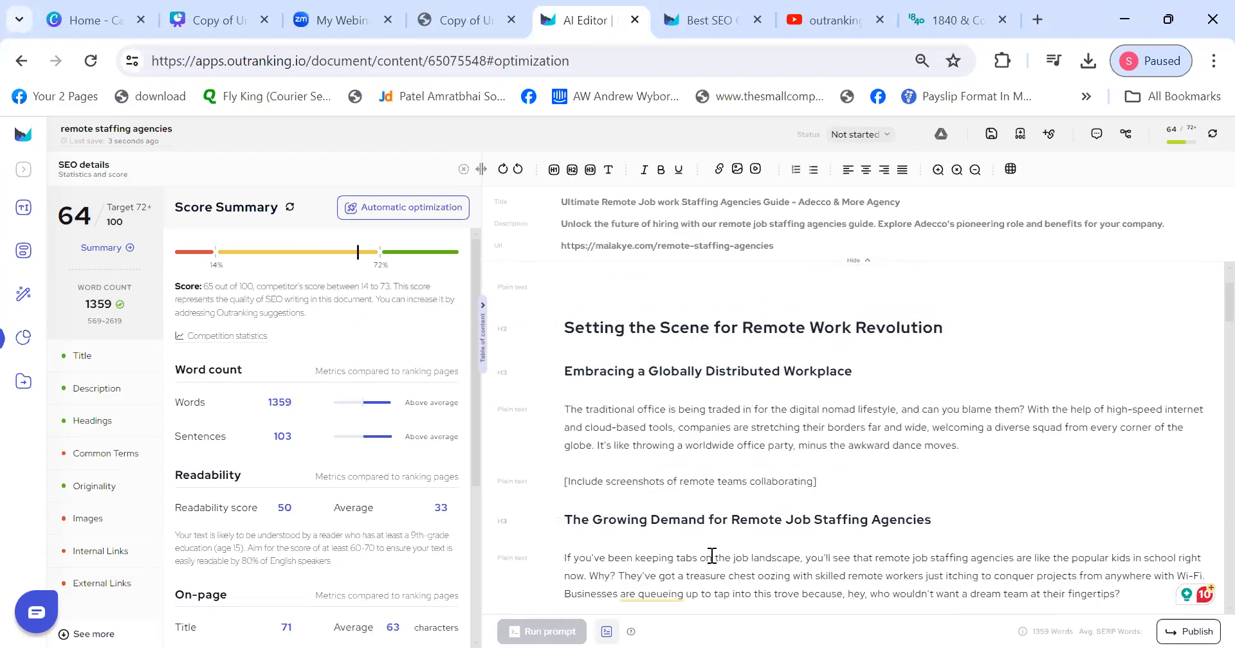
{"action": "left_click_drag", "start_coordinate": [564, 384], "coordinate": [867, 392]}
{"action": "left_click", "coordinate": [868, 392]}
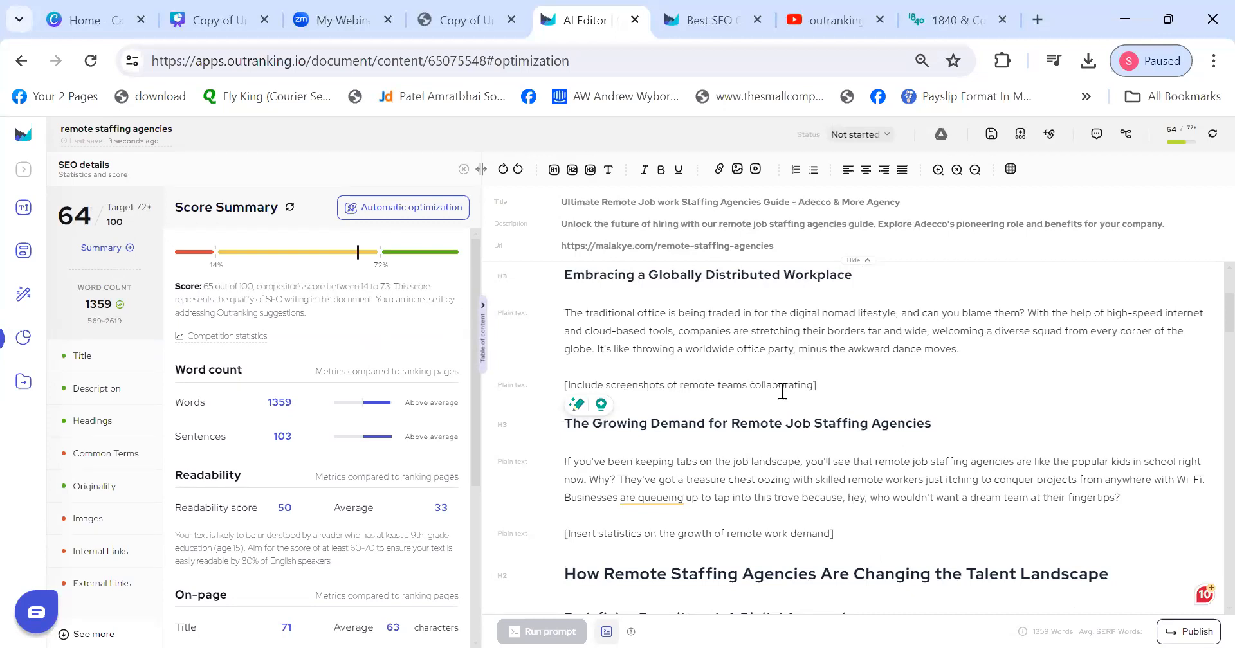
{"action": "scroll", "coordinate": [775, 389], "scroll_direction": "down", "scroll_amount": 2}
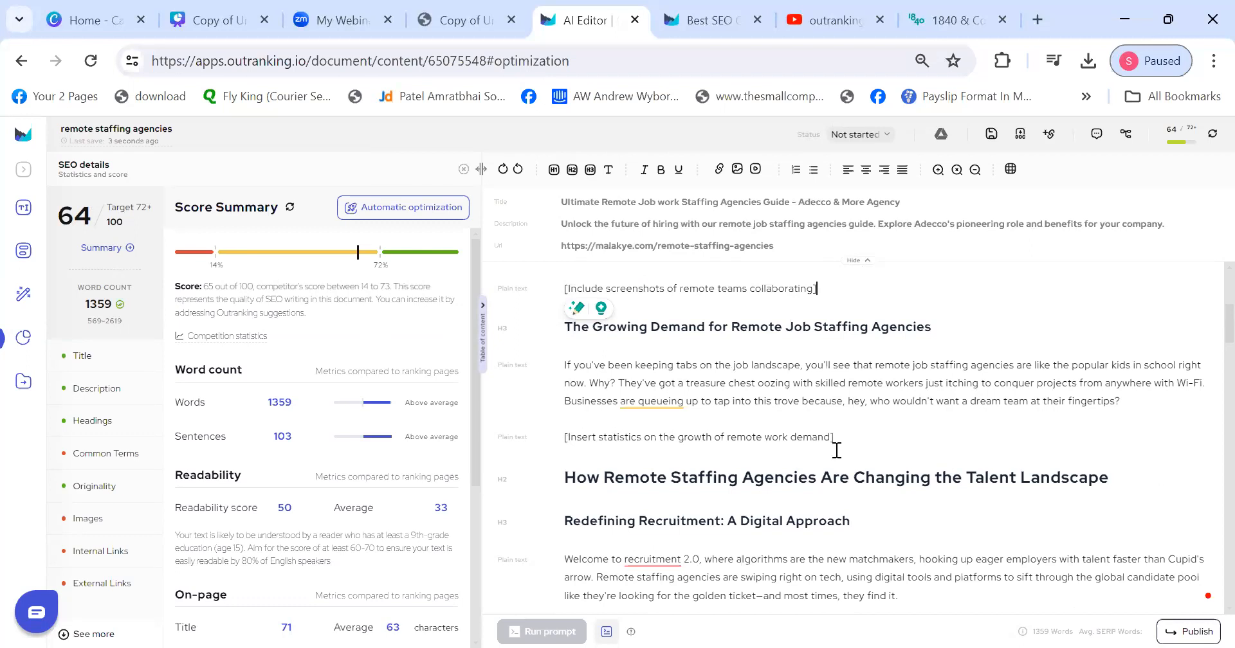
- Examine the bracketed placeholders from the remote work demand statistics to the case study on scaling a team with a staffing agency
{"action": "left_click_drag", "start_coordinate": [839, 438], "coordinate": [513, 422]}
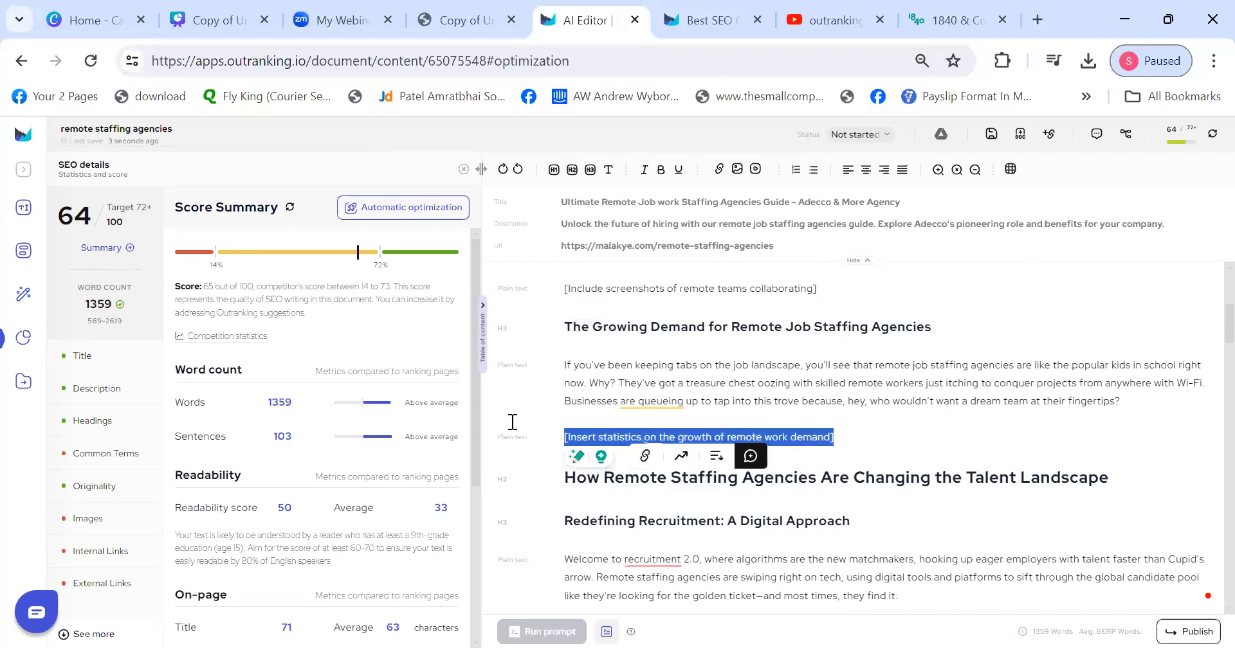
{"action": "left_click", "coordinate": [871, 402]}
{"action": "scroll", "coordinate": [1208, 337], "scroll_direction": "down", "scroll_amount": 4}
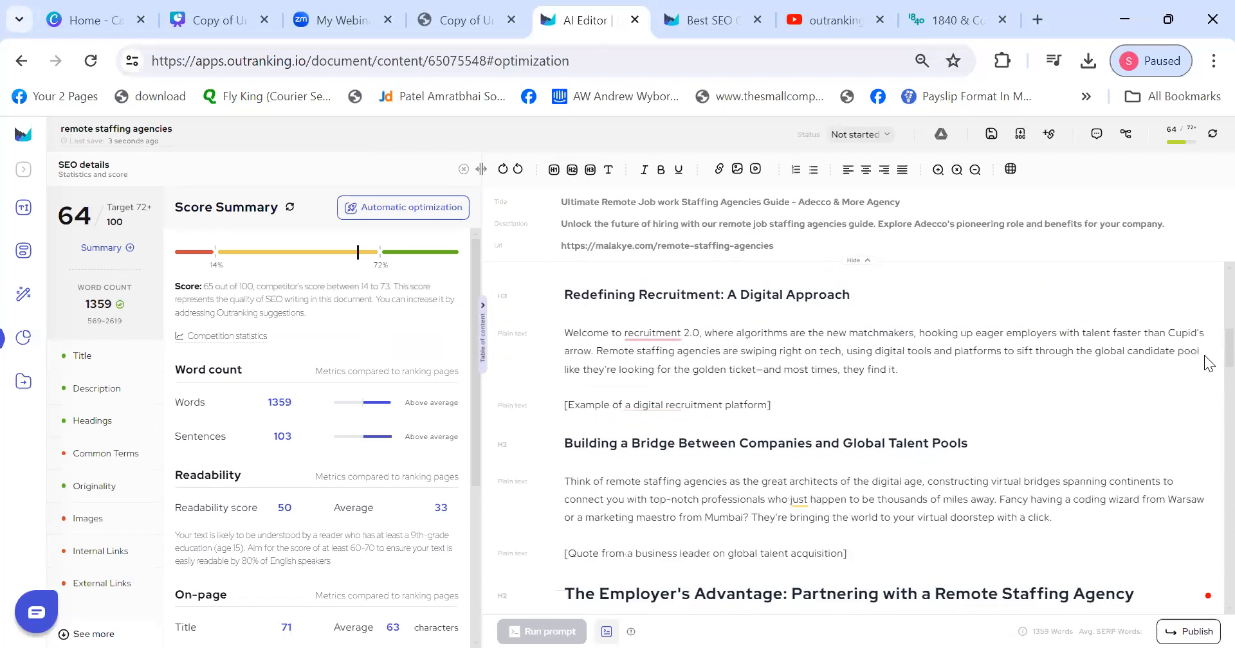
{"action": "scroll", "coordinate": [1209, 366], "scroll_direction": "down", "scroll_amount": 1}
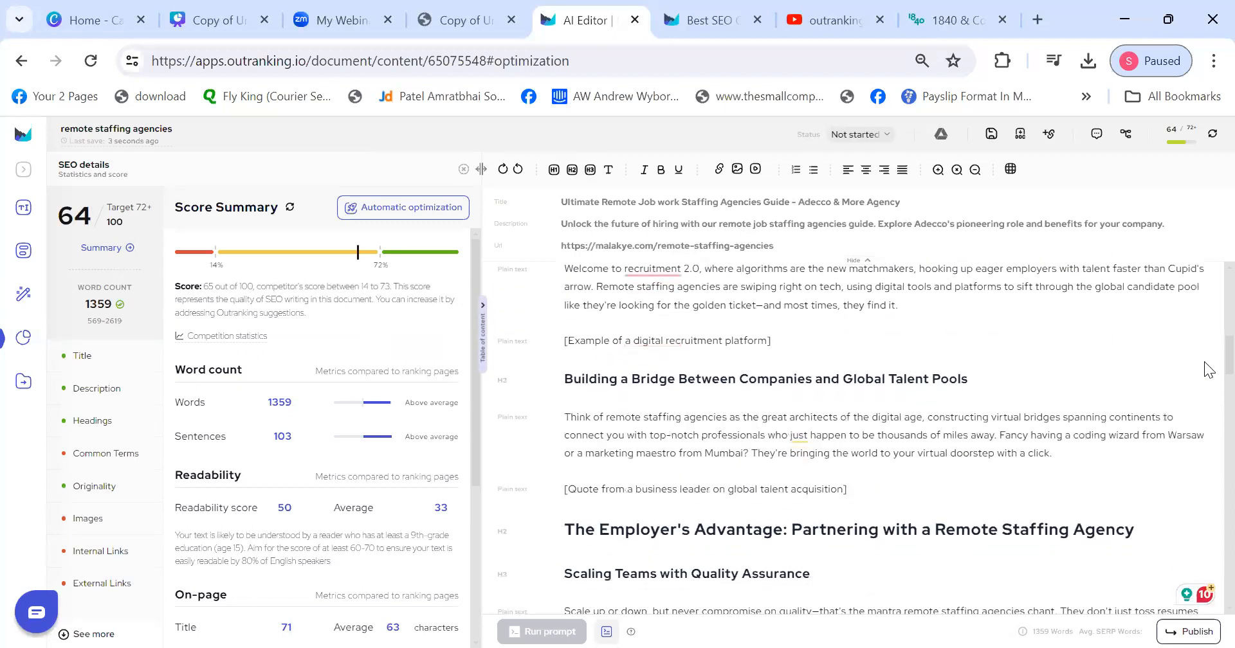
{"action": "scroll", "coordinate": [1209, 370], "scroll_direction": "down", "scroll_amount": 5}
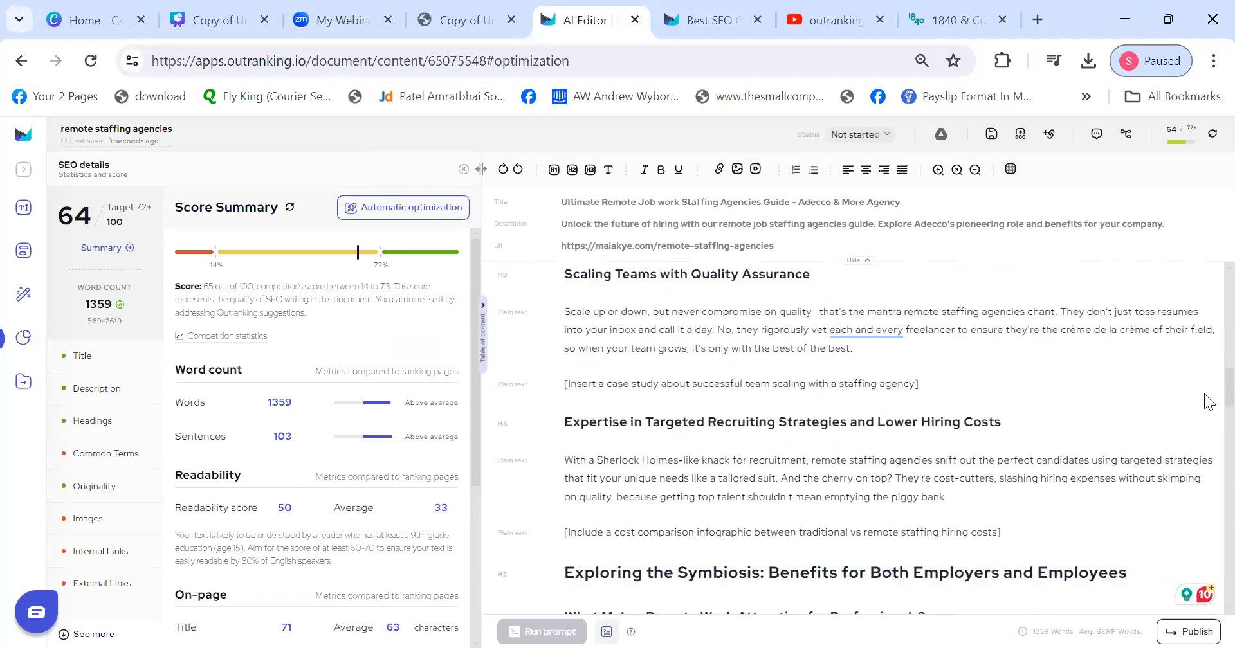
{"action": "left_click_drag", "start_coordinate": [567, 384], "coordinate": [983, 384]}
{"action": "left_click", "coordinate": [983, 384]}
- Examine the placeholders for the hiring cost comparison infographic and the remote professional's work-life balance quote
{"action": "scroll", "coordinate": [1204, 386], "scroll_direction": "down", "scroll_amount": 3}
{"action": "scroll", "coordinate": [1204, 407], "scroll_direction": "down", "scroll_amount": 1}
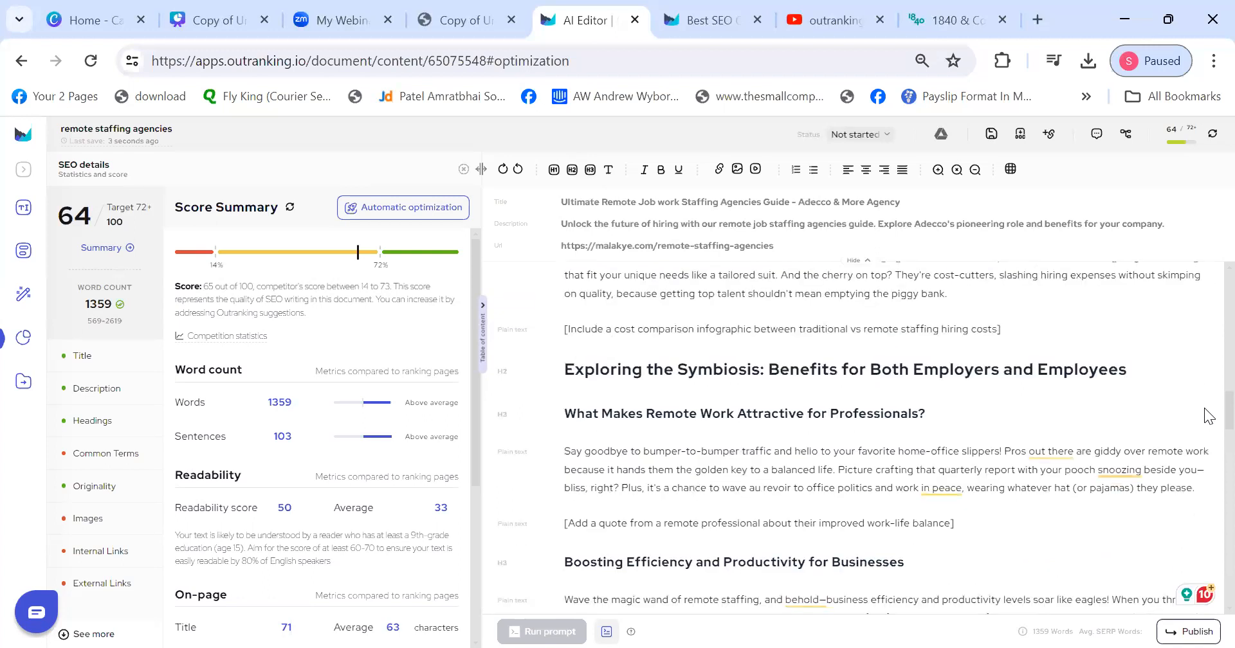
{"action": "scroll", "coordinate": [1207, 415], "scroll_direction": "up", "scroll_amount": 1}
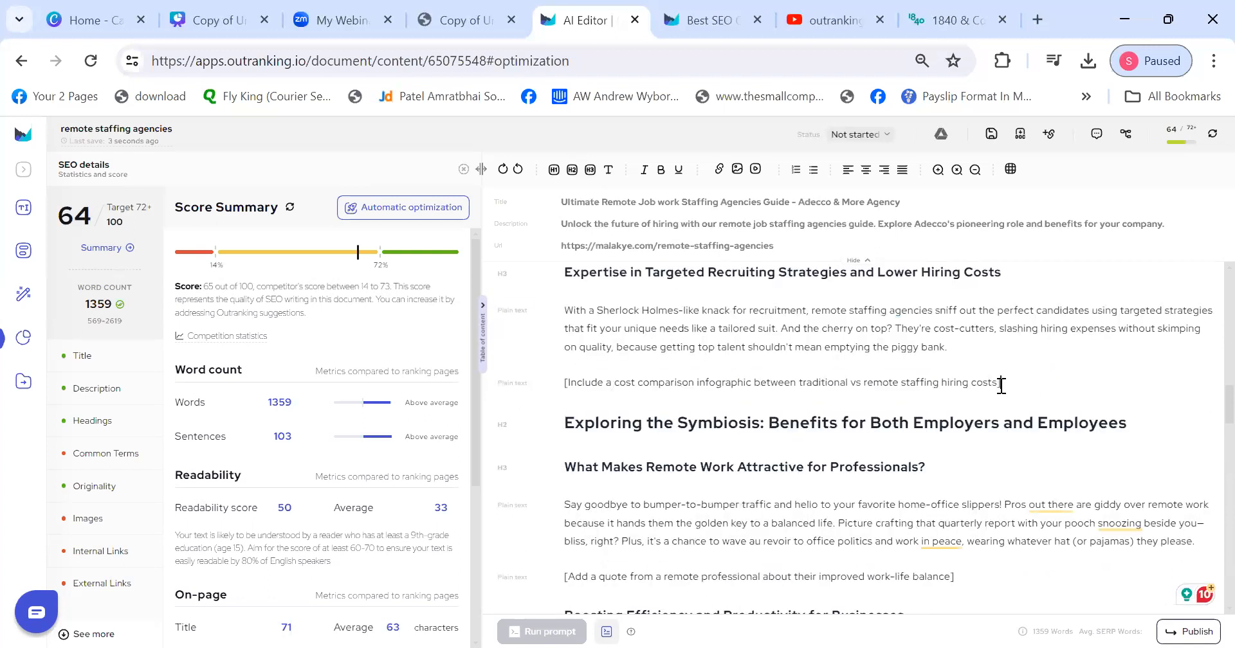
{"action": "left_click_drag", "start_coordinate": [1002, 385], "coordinate": [415, 354]}
{"action": "left_click", "coordinate": [547, 386]}
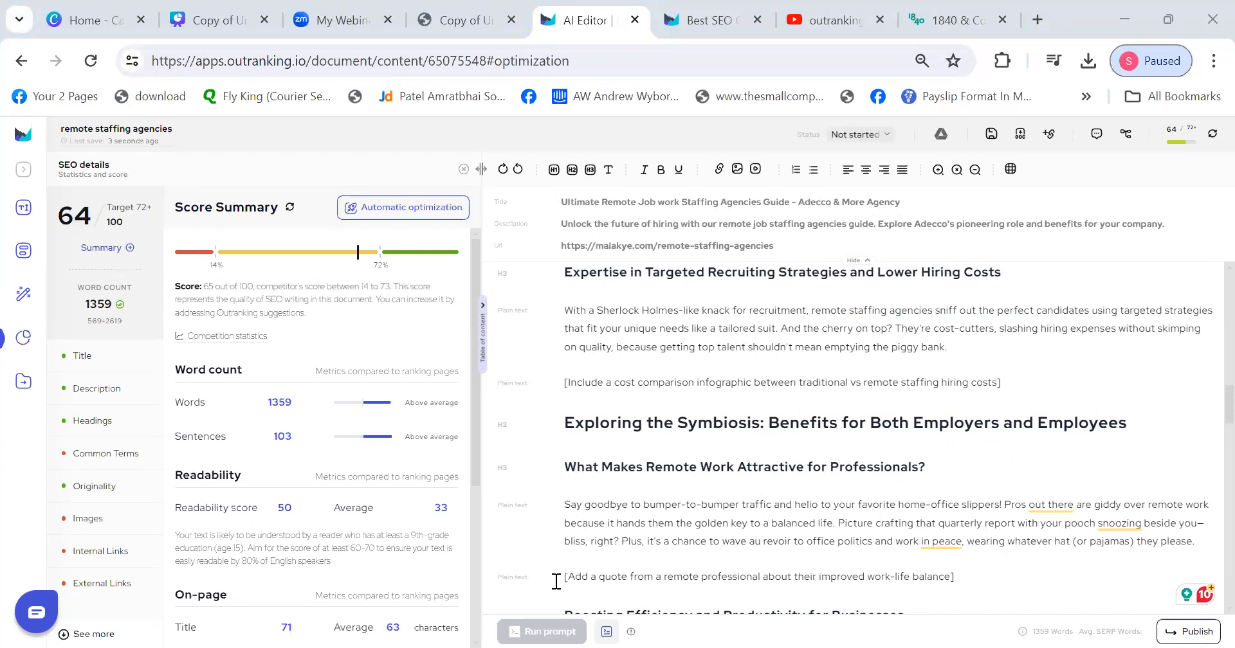
{"action": "scroll", "coordinate": [650, 579], "scroll_direction": "down", "scroll_amount": 3}
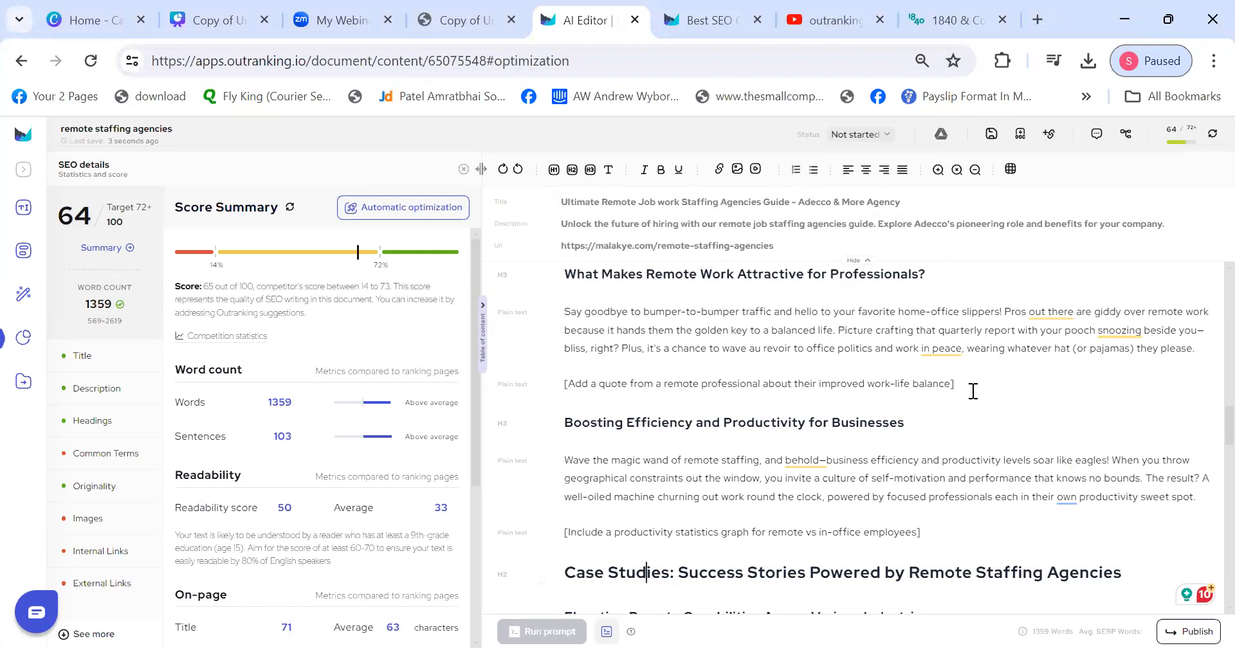
{"action": "left_click_drag", "start_coordinate": [1229, 430], "coordinate": [1207, 419]}
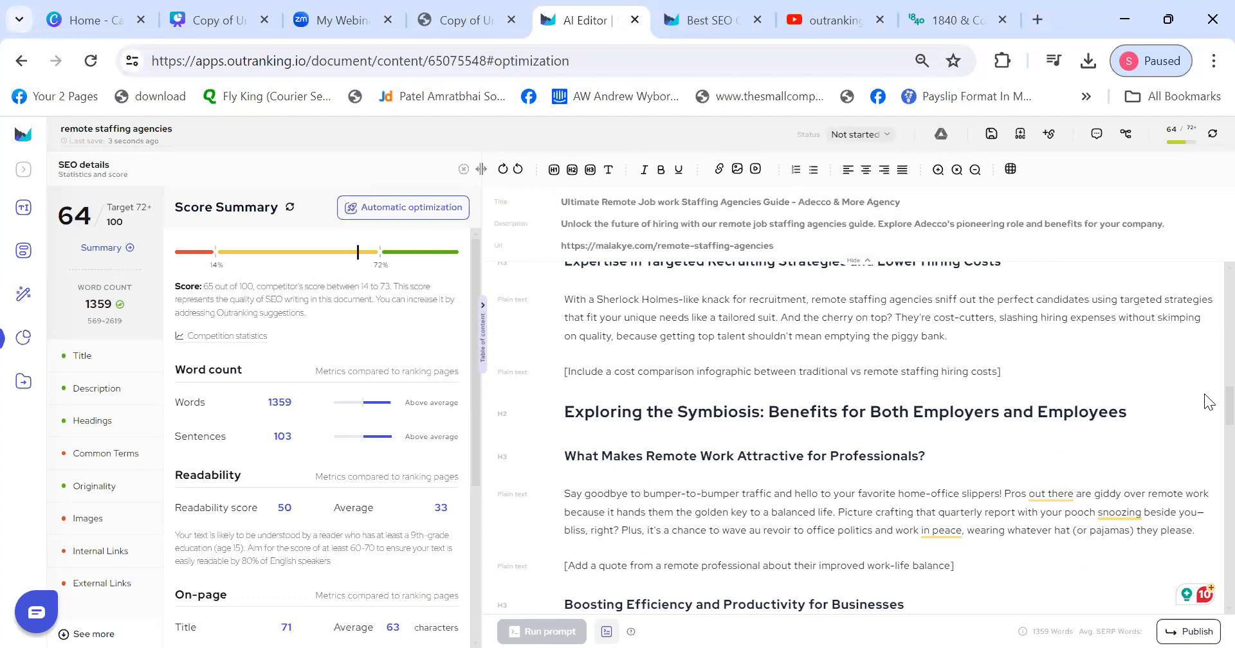
- Review the remaining sections and their placeholders, from the success story case studies to the FAQs about remote staffing
{"action": "scroll", "coordinate": [1205, 431], "scroll_direction": "down", "scroll_amount": 5}
{"action": "scroll", "coordinate": [1205, 431], "scroll_direction": "down", "scroll_amount": 2}
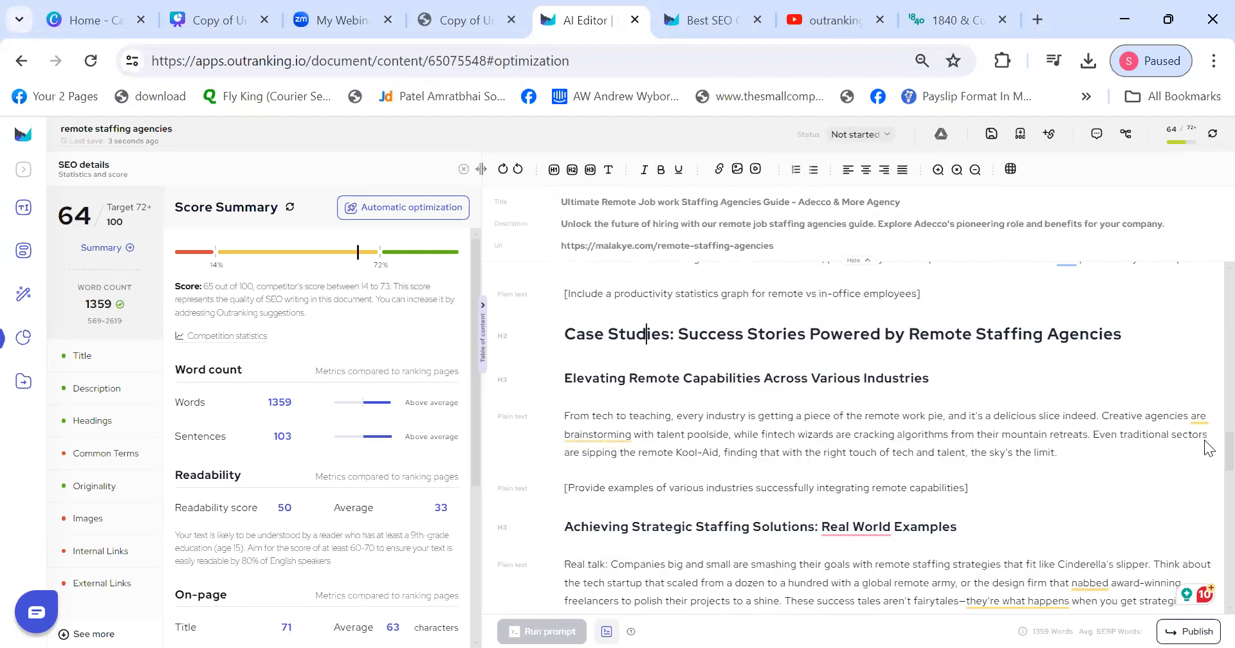
{"action": "scroll", "coordinate": [1204, 451], "scroll_direction": "down", "scroll_amount": 2}
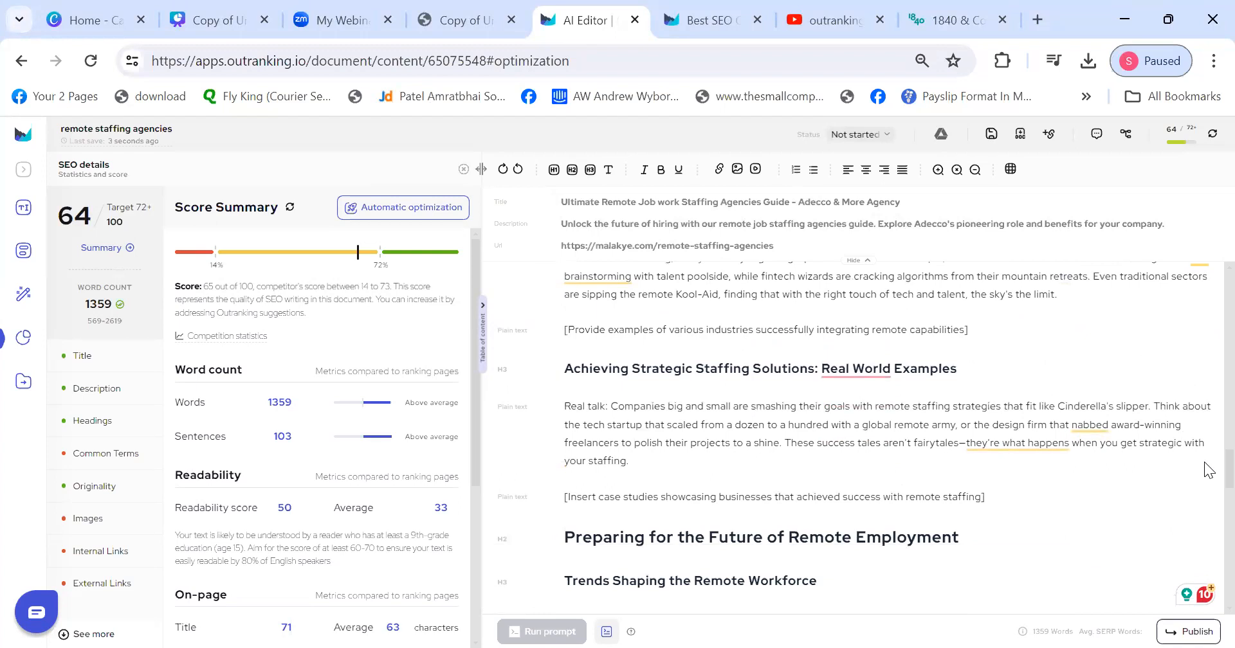
{"action": "scroll", "coordinate": [1204, 462], "scroll_direction": "down", "scroll_amount": 1}
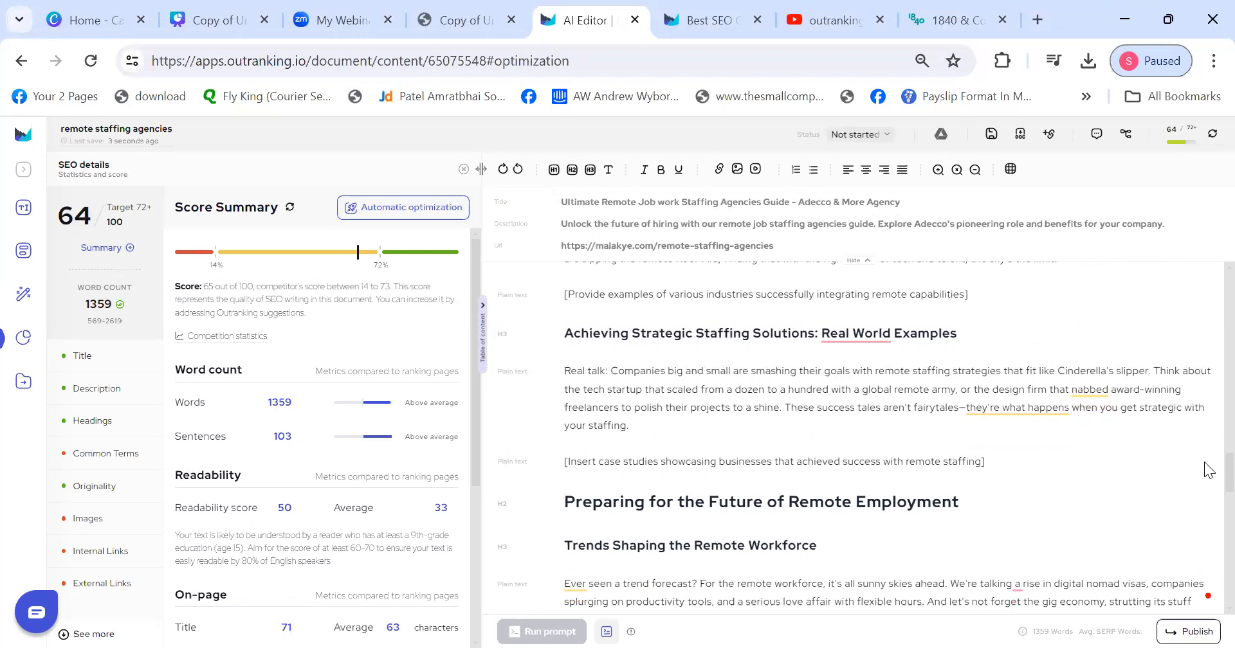
{"action": "scroll", "coordinate": [1204, 461], "scroll_direction": "down", "scroll_amount": 1}
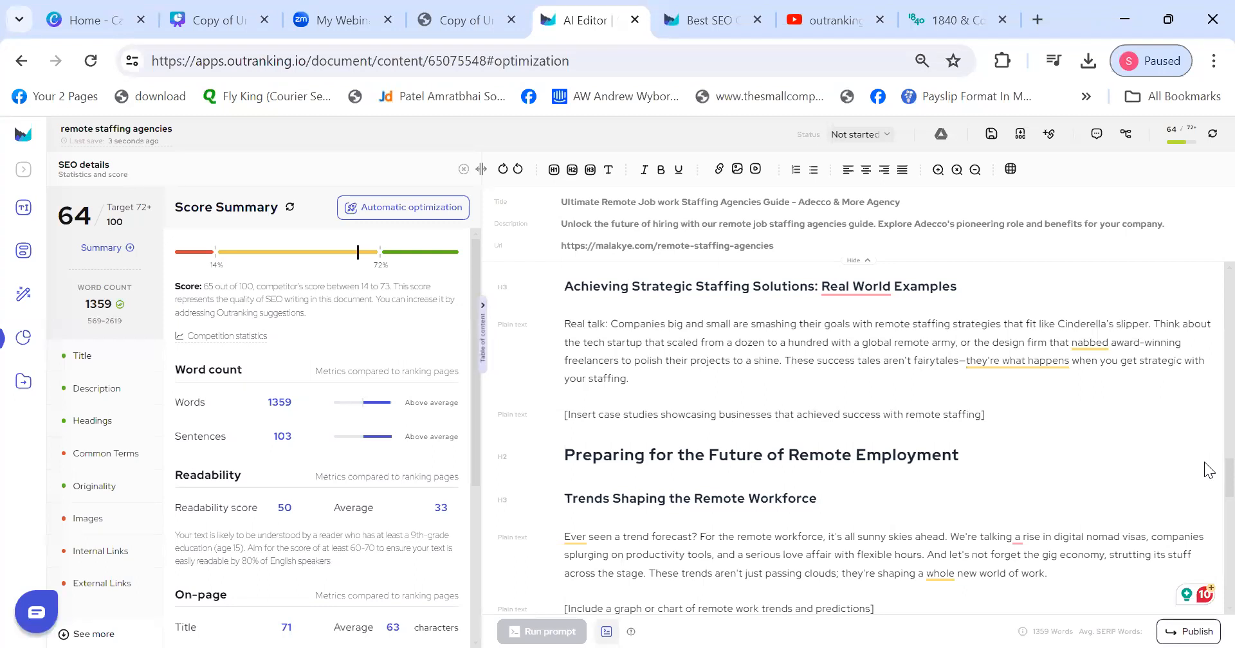
{"action": "scroll", "coordinate": [1204, 483], "scroll_direction": "down", "scroll_amount": 3}
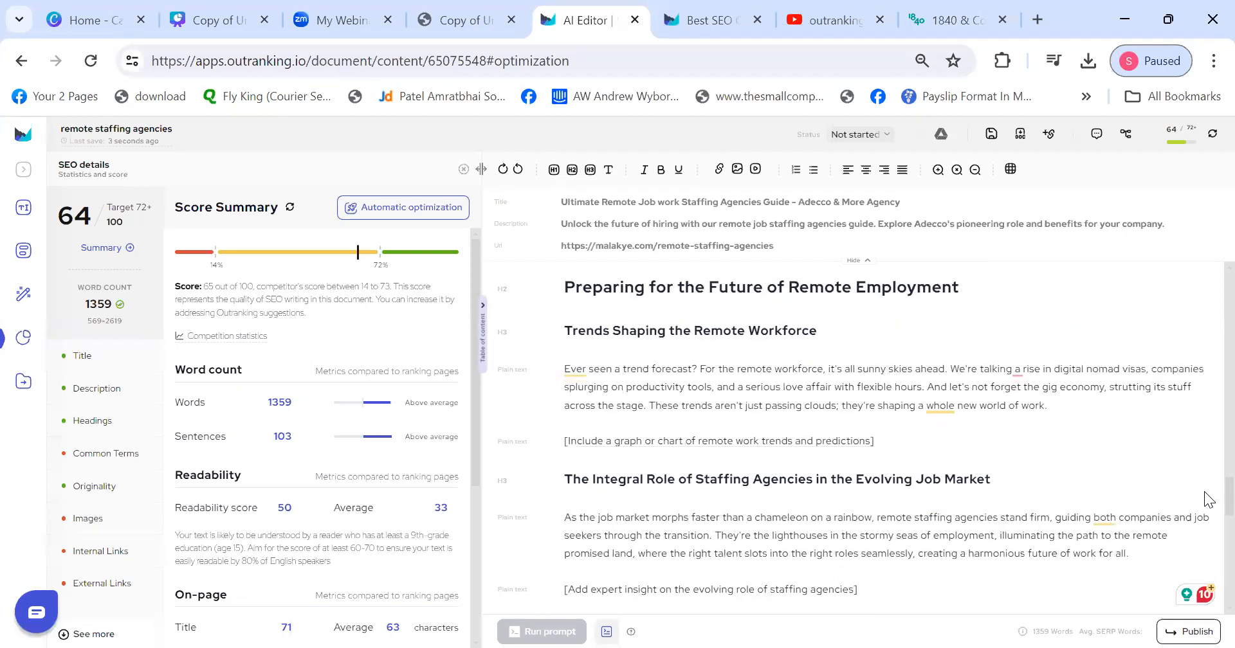
{"action": "scroll", "coordinate": [1205, 491], "scroll_direction": "down", "scroll_amount": 1}
{"action": "left_click_drag", "start_coordinate": [560, 383], "coordinate": [916, 366]}
{"action": "scroll", "coordinate": [1072, 496], "scroll_direction": "down", "scroll_amount": 5}
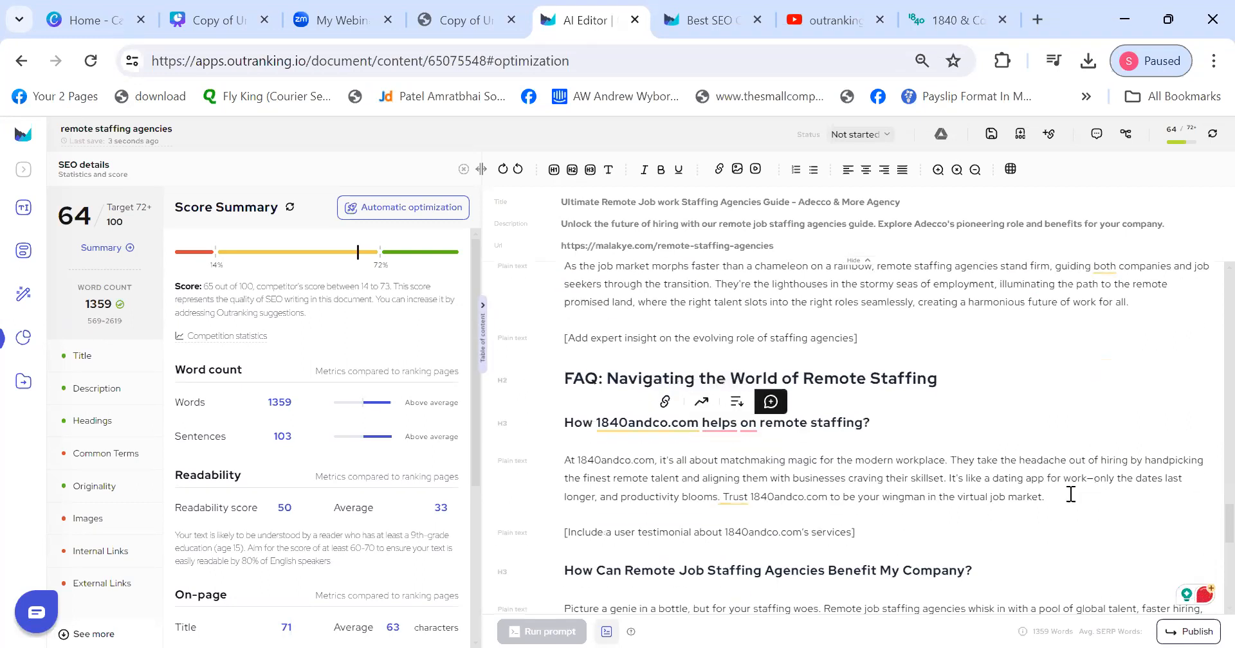
{"action": "scroll", "coordinate": [1071, 500], "scroll_direction": "down", "scroll_amount": 2}
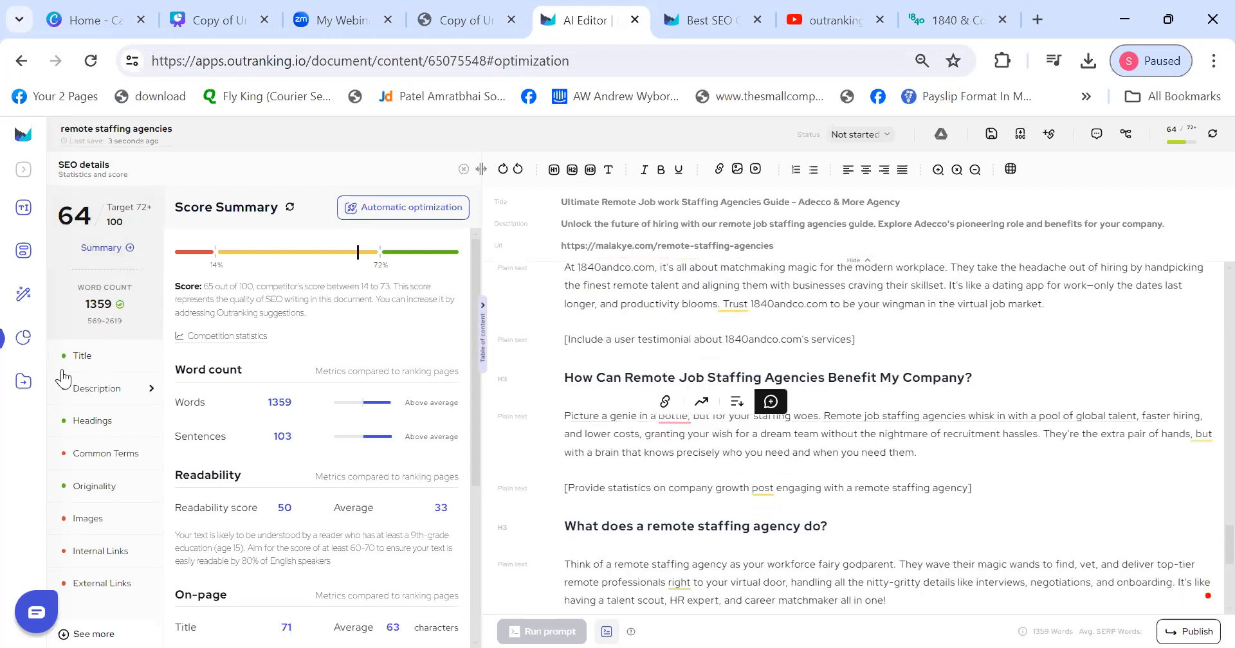
- Open the Common Terms details in the SEO analysis and compare the current term coverage with its target
{"action": "left_click", "coordinate": [24, 170]}
{"action": "left_click", "coordinate": [24, 170]}
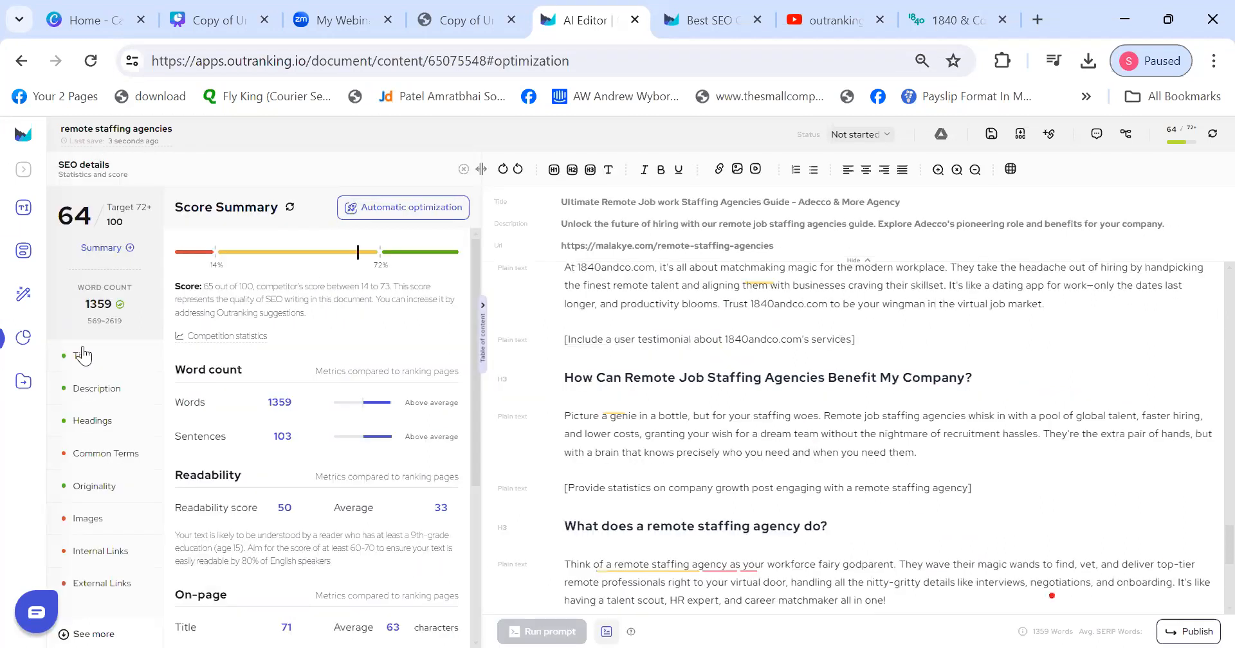
{"action": "left_click", "coordinate": [97, 454]}
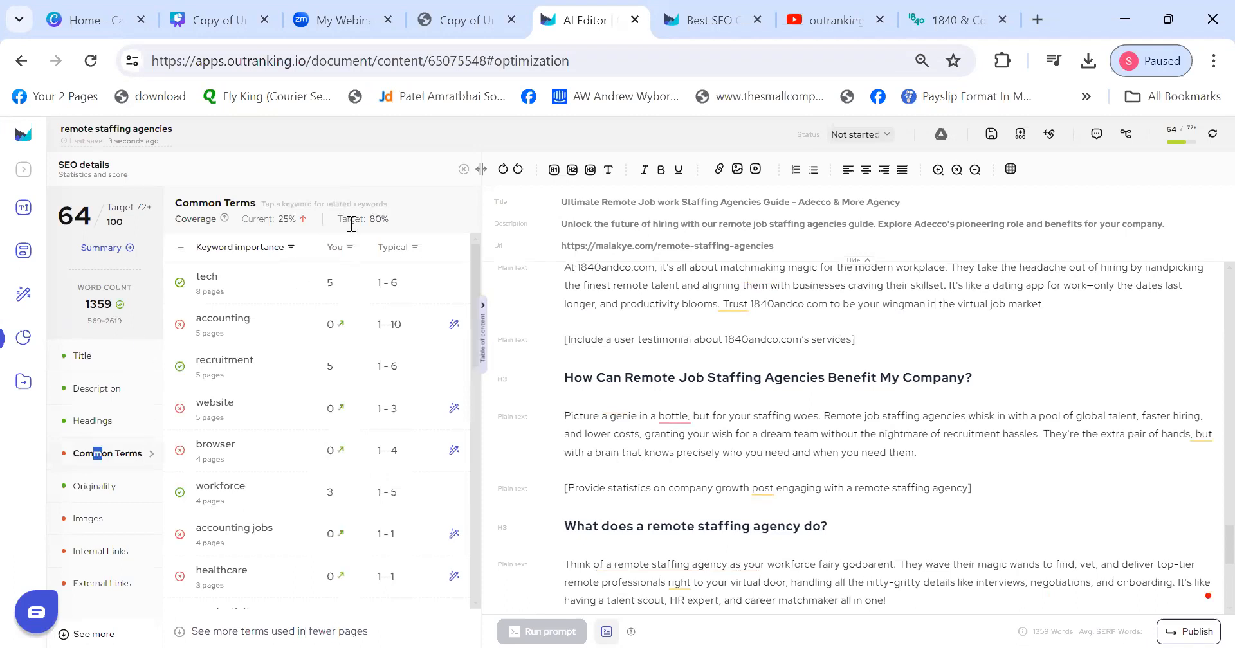
{"action": "left_click_drag", "start_coordinate": [370, 219], "coordinate": [396, 219]}
{"action": "mouse_move", "coordinate": [287, 219]}
{"action": "left_mouse_down"}
{"action": "mouse_move", "coordinate": [348, 222]}
{"action": "mouse_move", "coordinate": [289, 225]}
{"action": "left_mouse_up"}
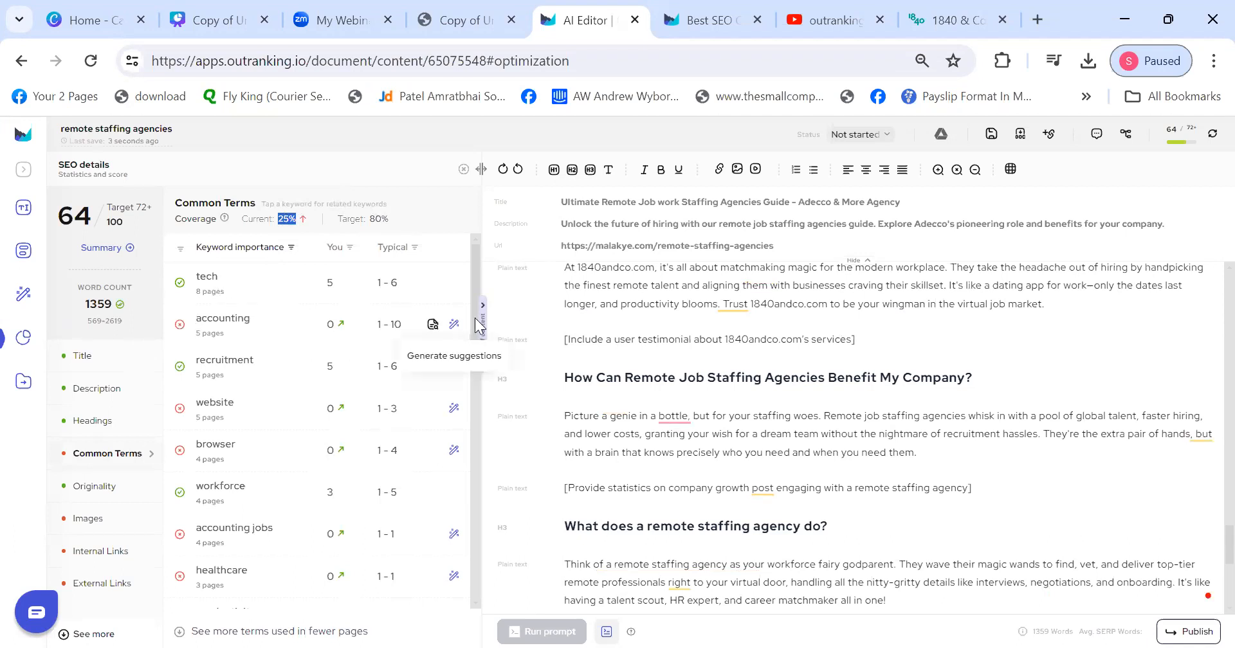
{"action": "left_click_drag", "start_coordinate": [478, 276], "coordinate": [453, 352]}
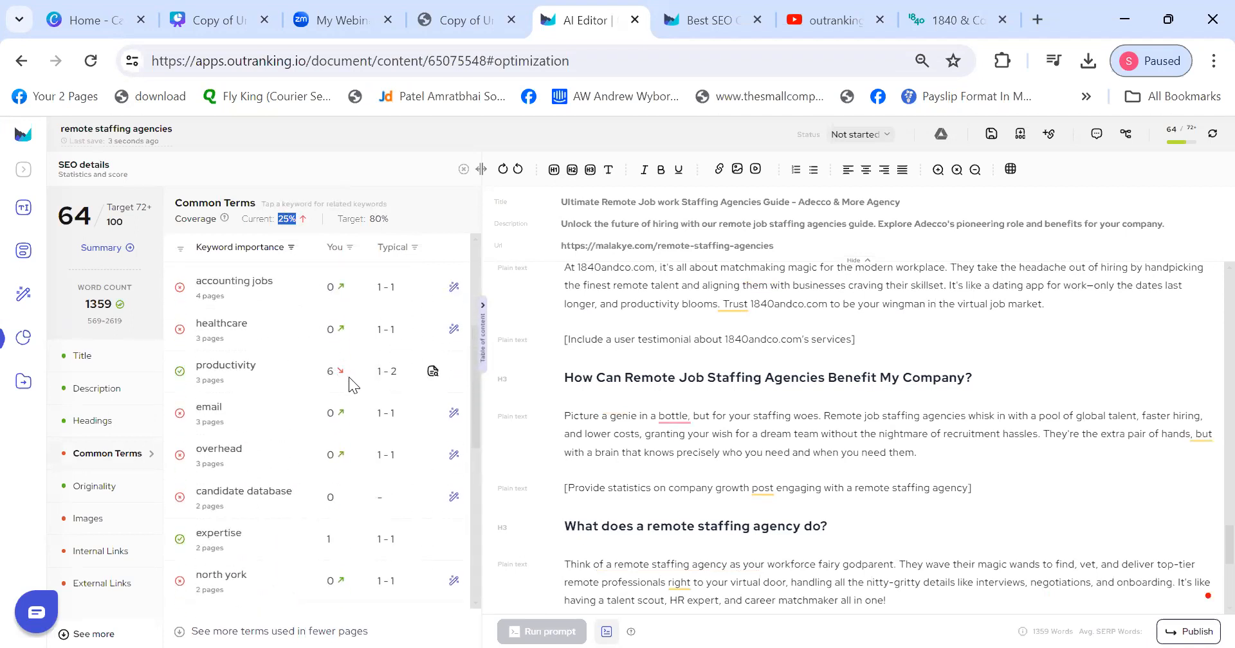
- Compare the use of the term "productivity" with its typical range and locate its highlighted occurrences in the draft
{"action": "left_click_drag", "start_coordinate": [377, 378], "coordinate": [398, 372]}
{"action": "left_click", "coordinate": [236, 376]}
{"action": "double_click", "coordinate": [621, 311]}
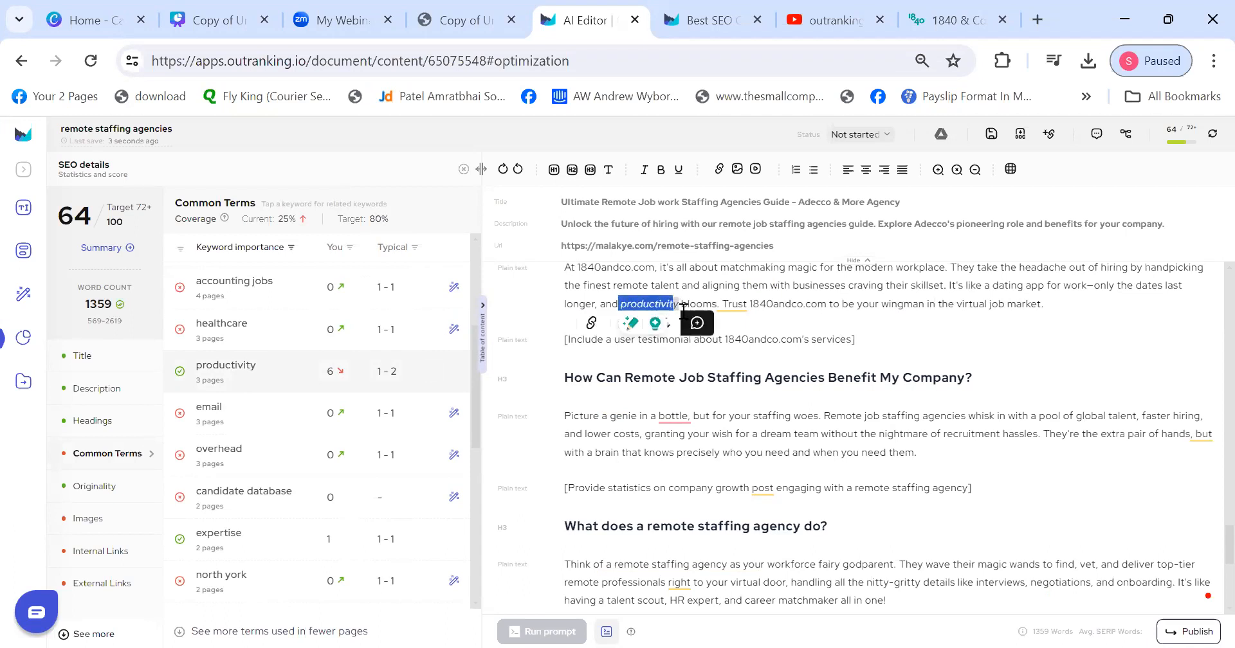
{"action": "scroll", "coordinate": [1209, 474], "scroll_direction": "up", "scroll_amount": 10}
{"action": "scroll", "coordinate": [1209, 474], "scroll_direction": "up", "scroll_amount": 9}
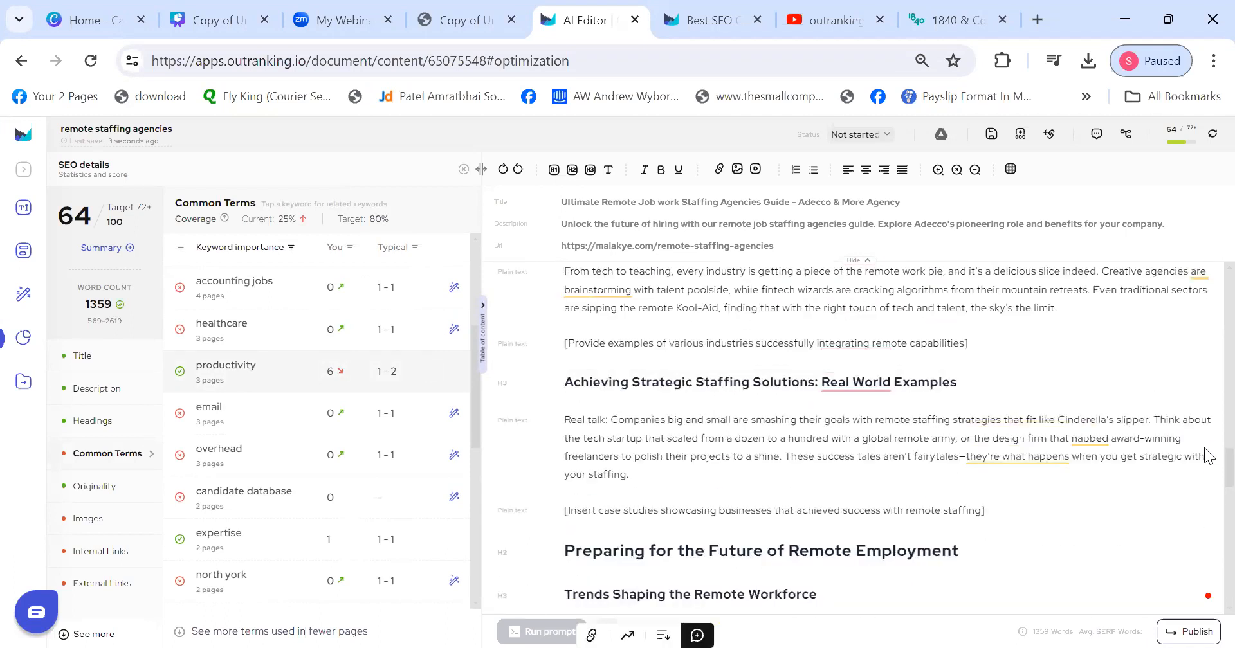
{"action": "scroll", "coordinate": [1208, 428], "scroll_direction": "down", "scroll_amount": 2}
{"action": "scroll", "coordinate": [1208, 428], "scroll_direction": "down", "scroll_amount": 8}
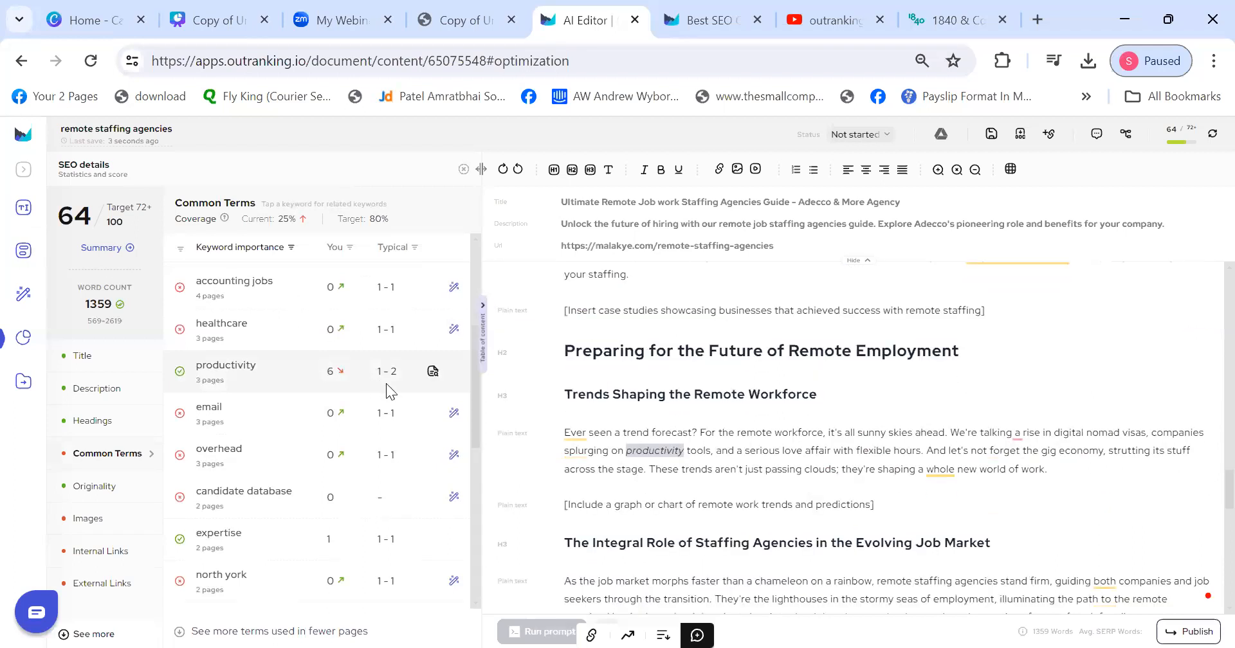
{"action": "scroll", "coordinate": [254, 394], "scroll_direction": "up", "scroll_amount": 4}
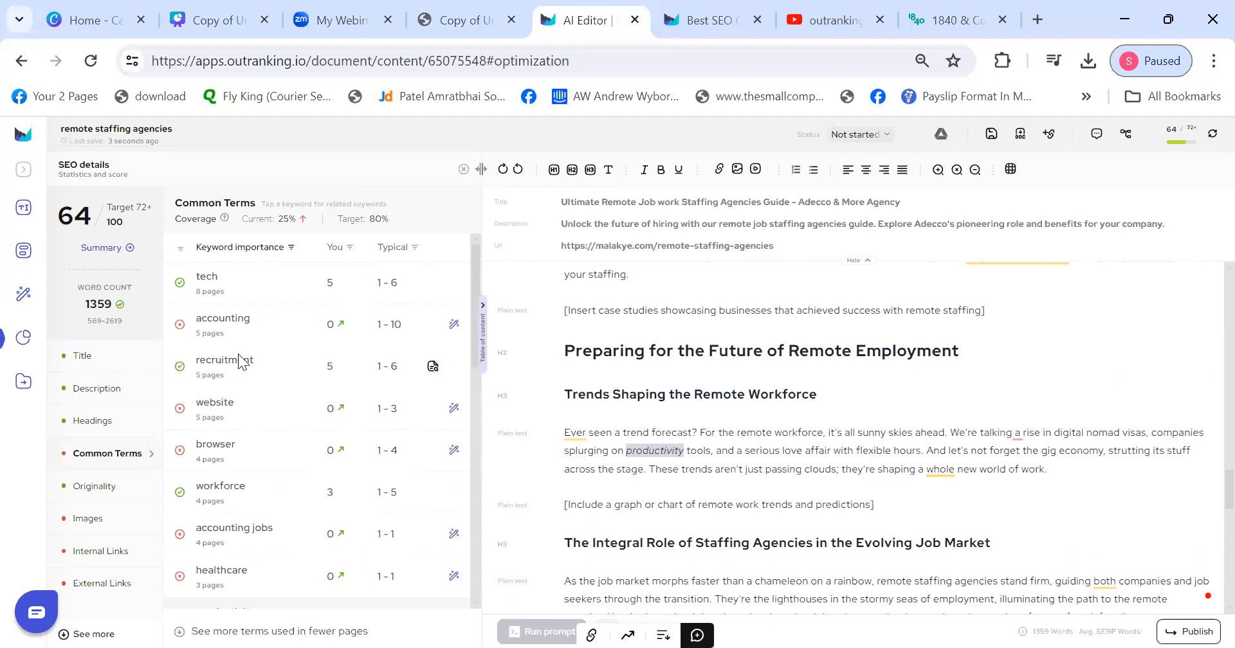
- Generate AI suggestions for the missing term "website" and read the rewrite proposed for the digital recruitment platform placeholder
{"action": "left_click", "coordinate": [452, 408]}
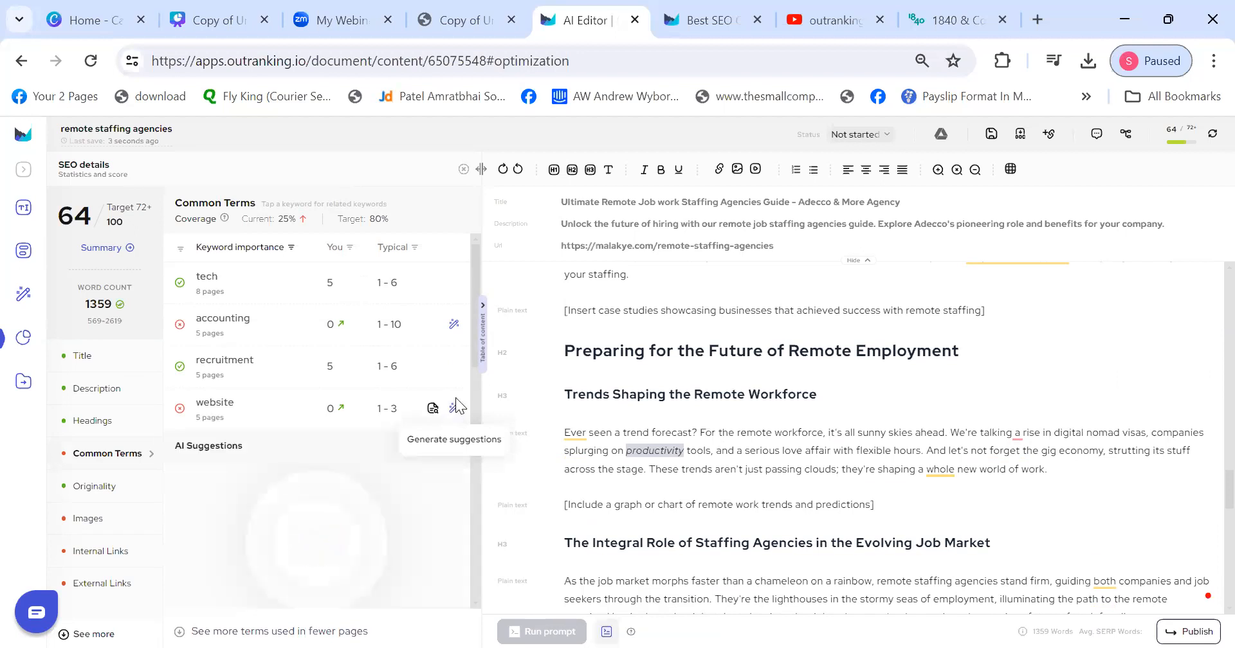
{"action": "scroll", "coordinate": [476, 296], "scroll_direction": "down", "scroll_amount": 1}
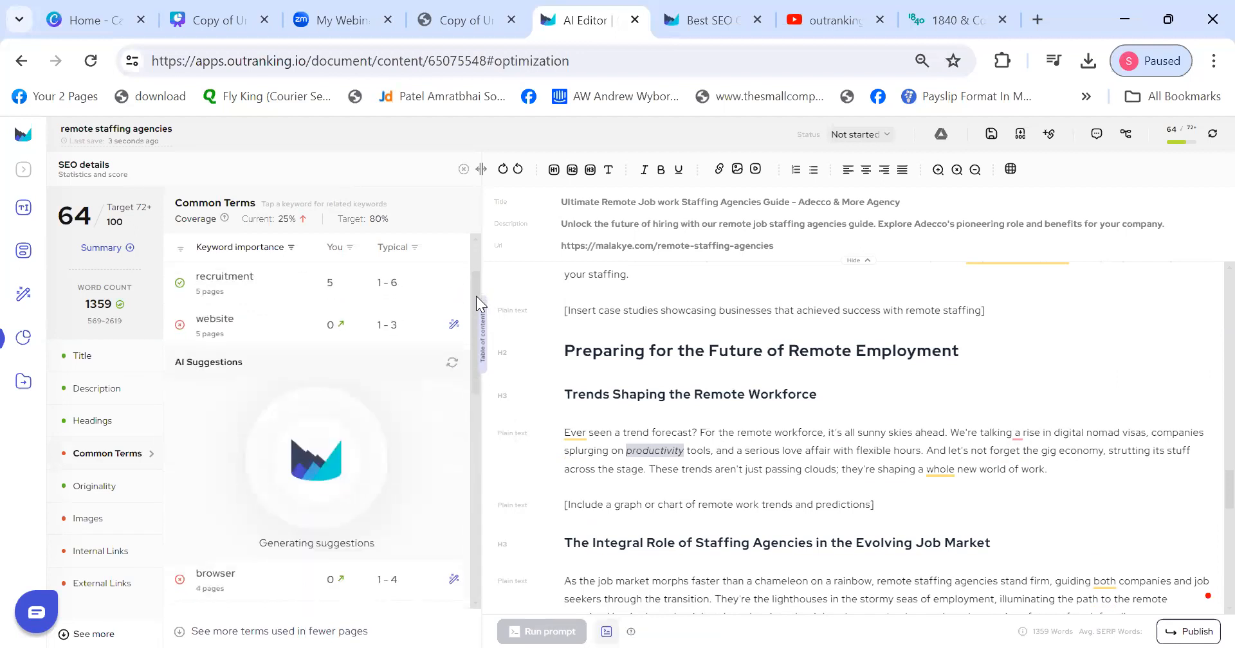
{"action": "scroll", "coordinate": [480, 300], "scroll_direction": "down", "scroll_amount": 1}
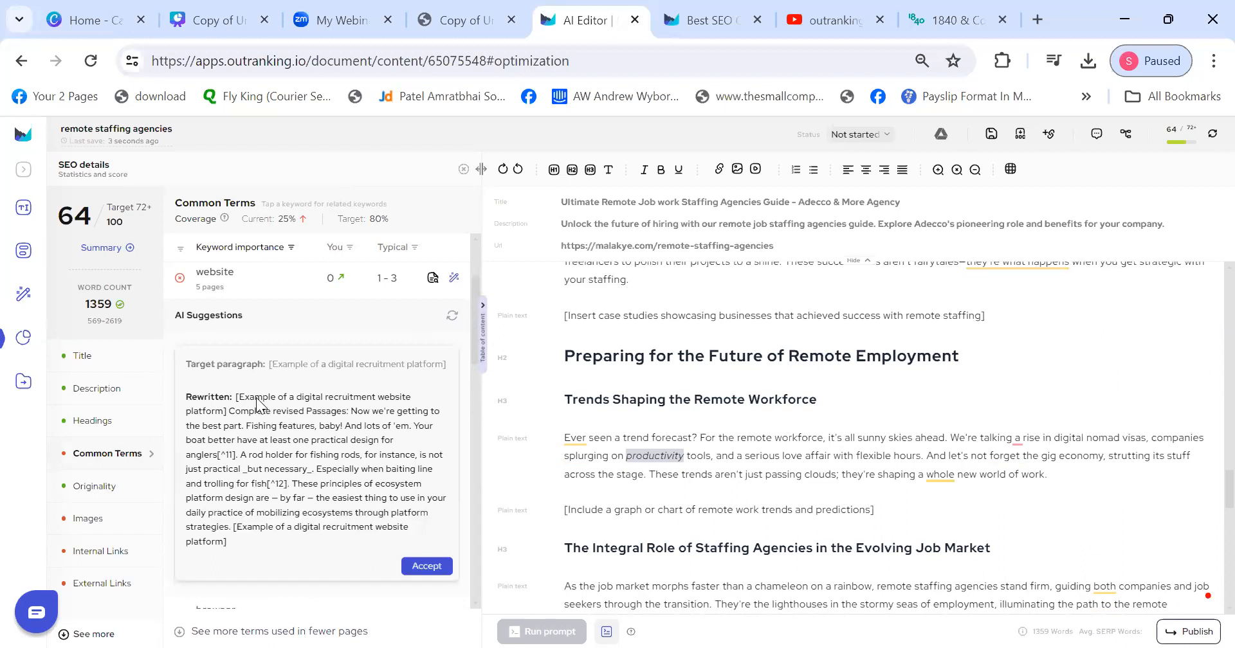
{"action": "left_click_drag", "start_coordinate": [268, 362], "coordinate": [422, 357]}
{"action": "double_click", "coordinate": [423, 364]}
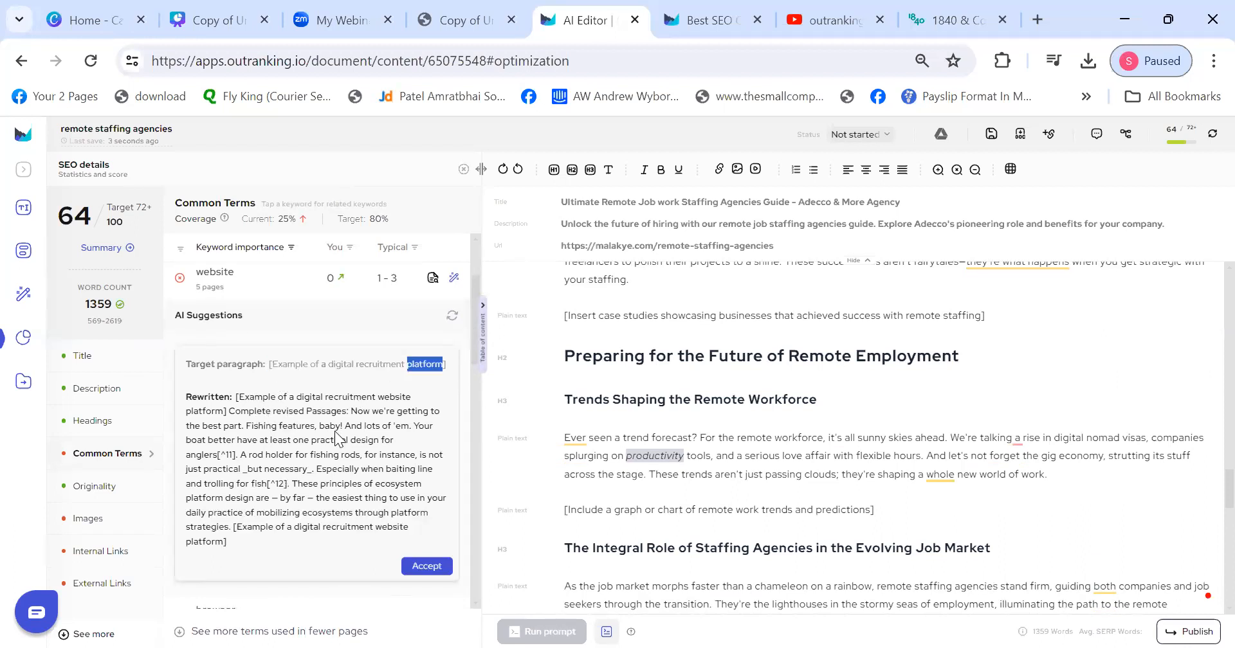
- Regenerate the "website" suggestion, accept the new rewrite of the recruitment platform placeholder, and check the score summary
{"action": "left_click", "coordinate": [452, 315]}
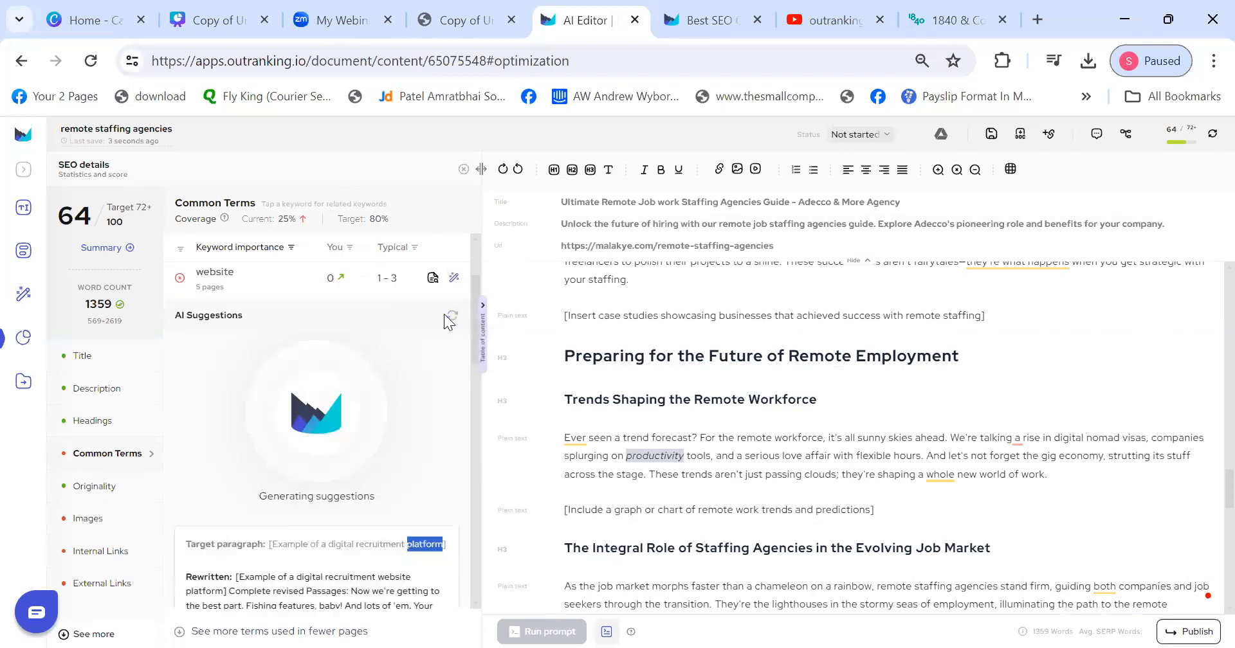
{"action": "mouse_move", "coordinate": [475, 280]}
{"action": "left_mouse_down"}
{"action": "mouse_move", "coordinate": [483, 257]}
{"action": "mouse_move", "coordinate": [476, 290]}
{"action": "mouse_move", "coordinate": [475, 274]}
{"action": "left_mouse_up"}
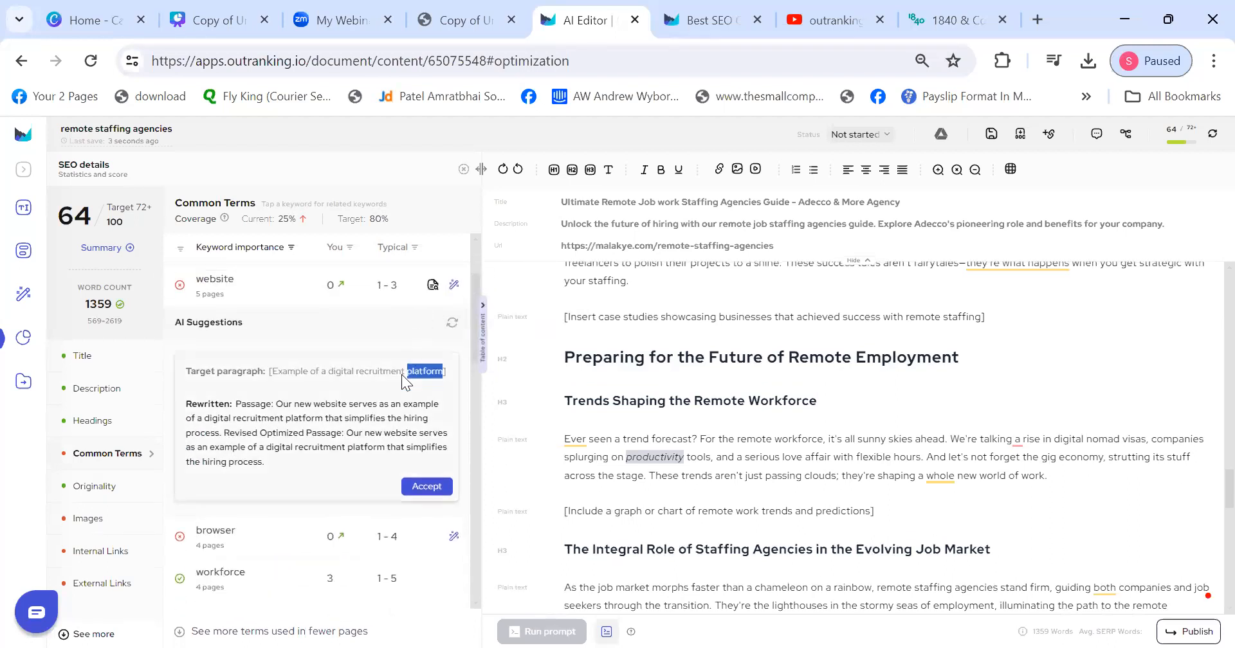
{"action": "left_click", "coordinate": [350, 450]}
{"action": "left_click", "coordinate": [416, 486]}
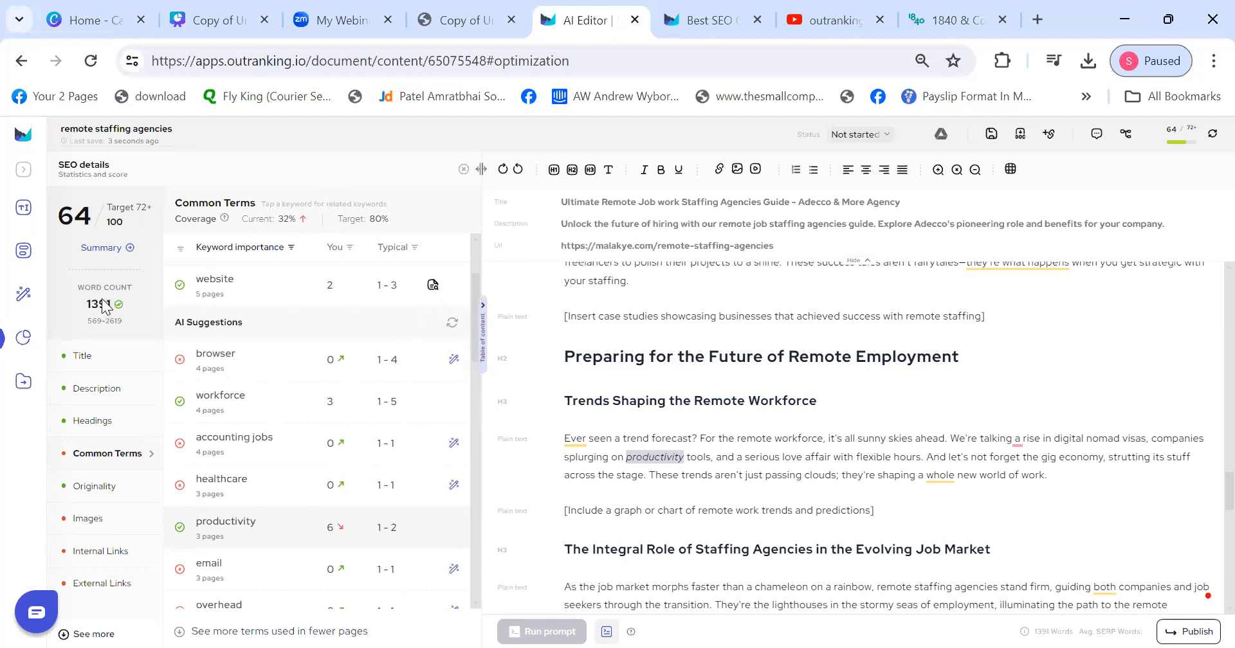
{"action": "left_click", "coordinate": [92, 250]}
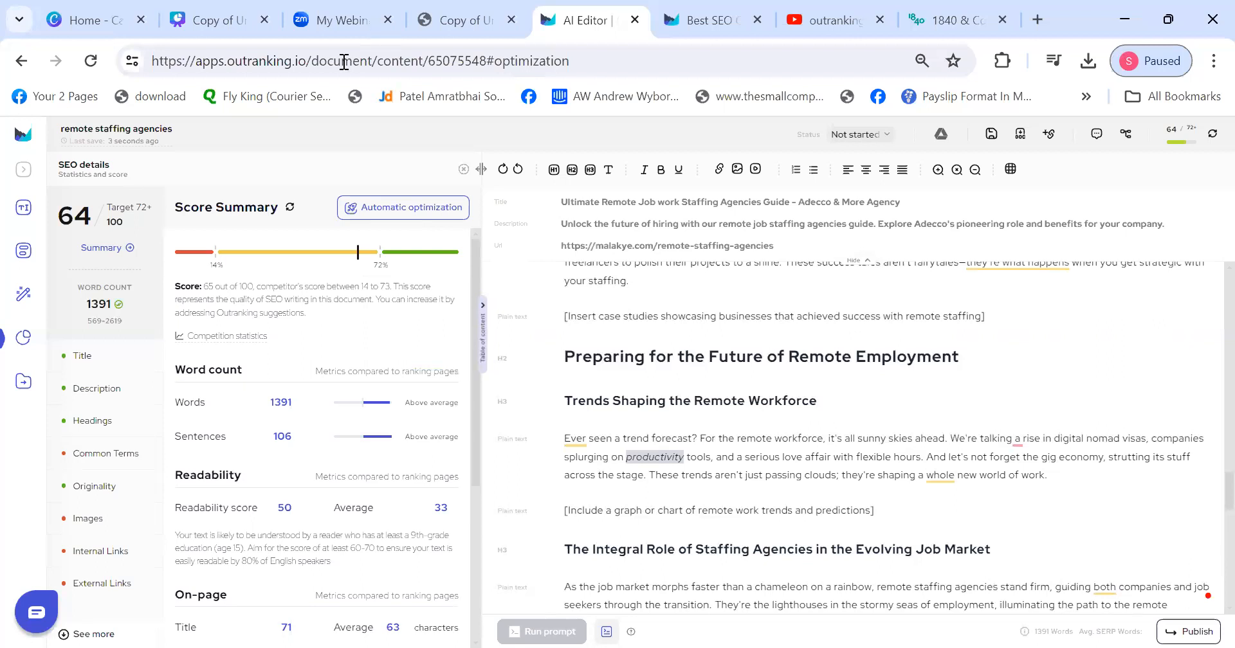
{"action": "key", "text": "ctrl+9"}
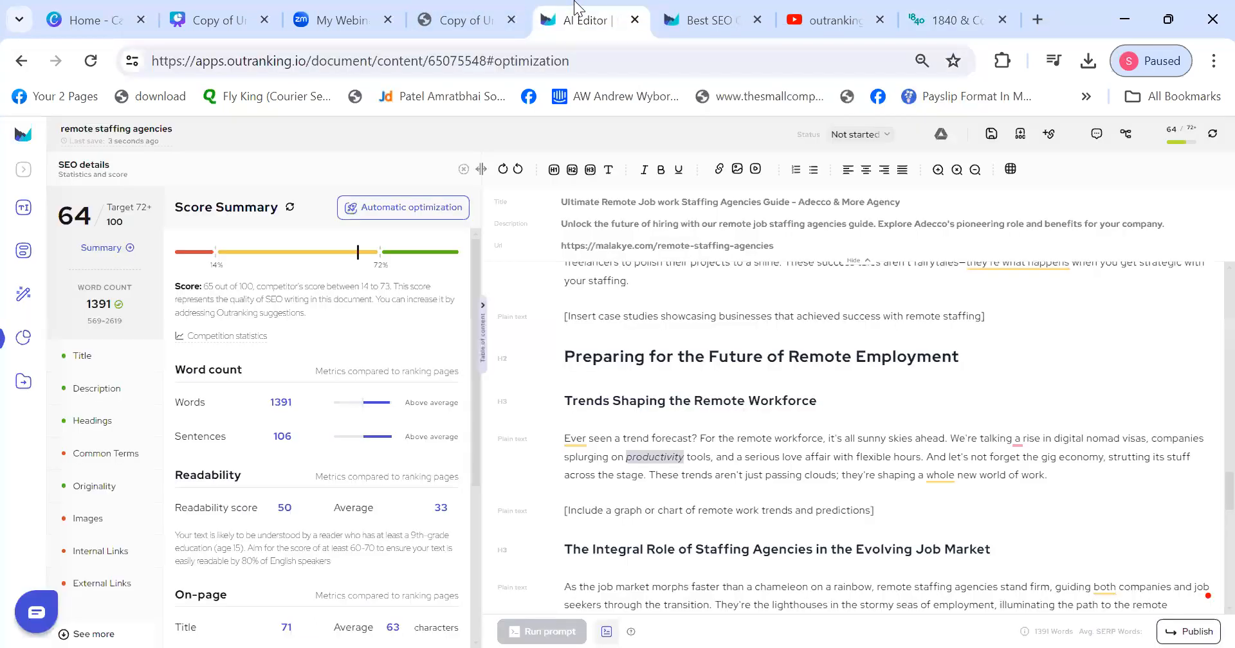
{"action": "left_click", "coordinate": [577, 20]}
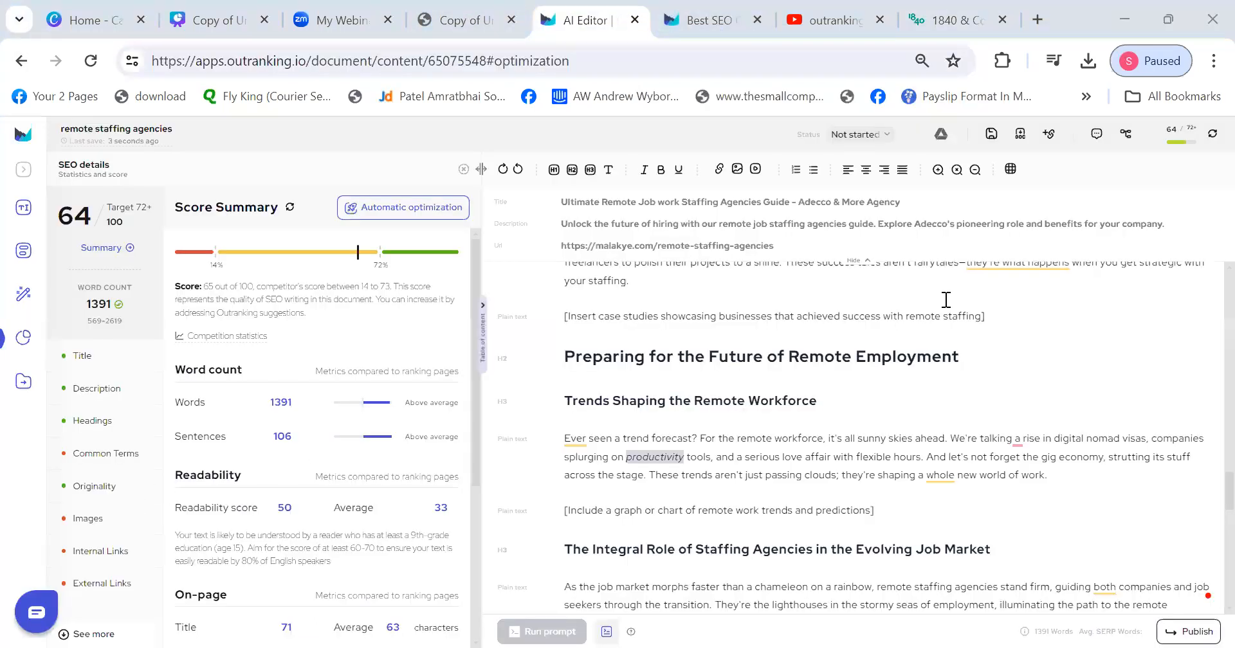
{"action": "left_click_drag", "start_coordinate": [655, 251], "coordinate": [454, 254]}
{"action": "type", "text": "https://www.1840andco.com/"}
{"action": "key", "text": "BackSpace"}
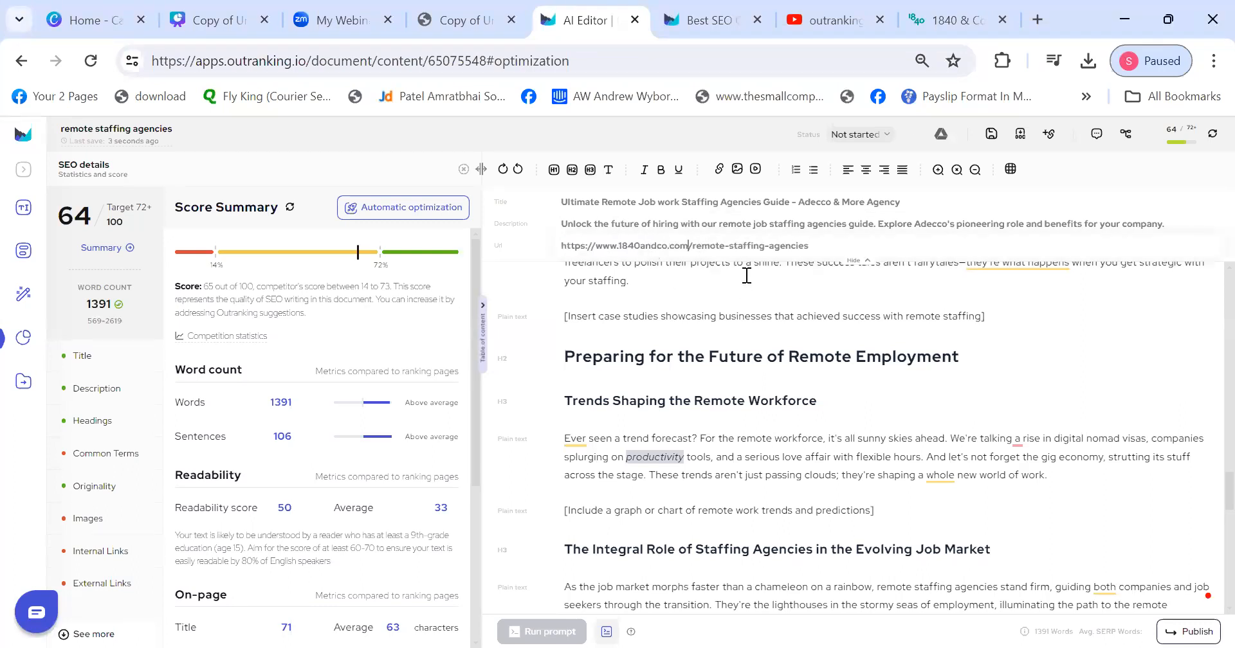
{"action": "left_click", "coordinate": [1211, 136]}
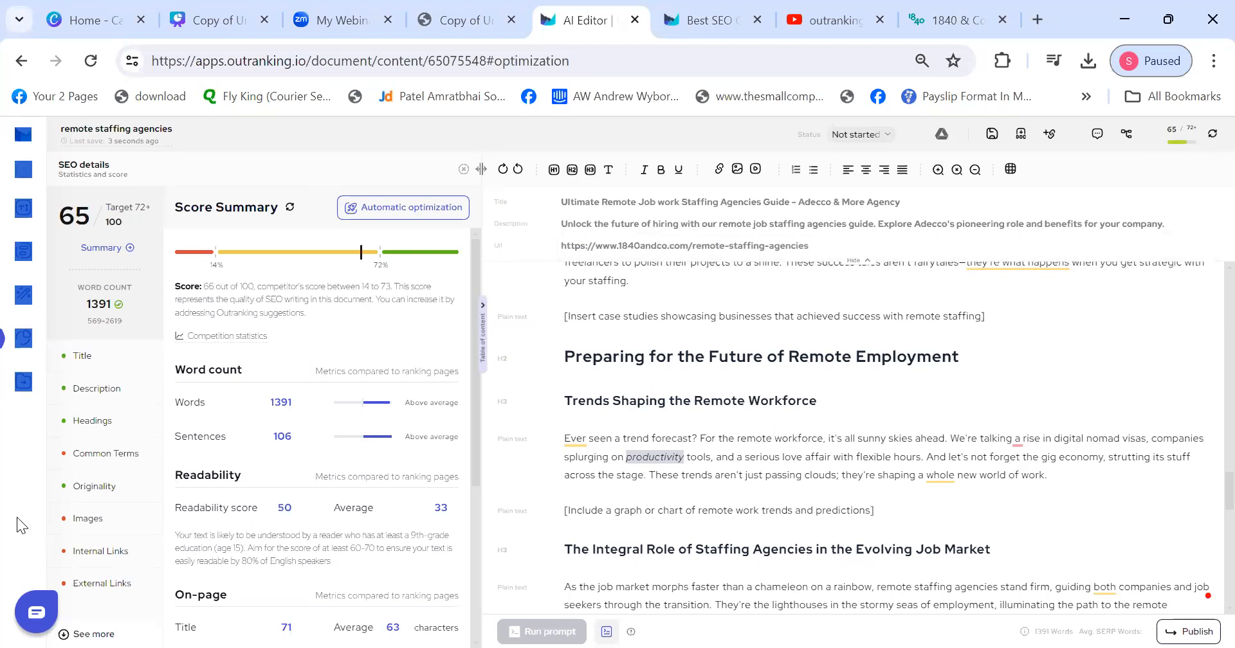
{"action": "left_click", "coordinate": [102, 547]}
{"action": "left_click", "coordinate": [331, 260]}
{"action": "type", "text": "https://www.1840andco.com/"}
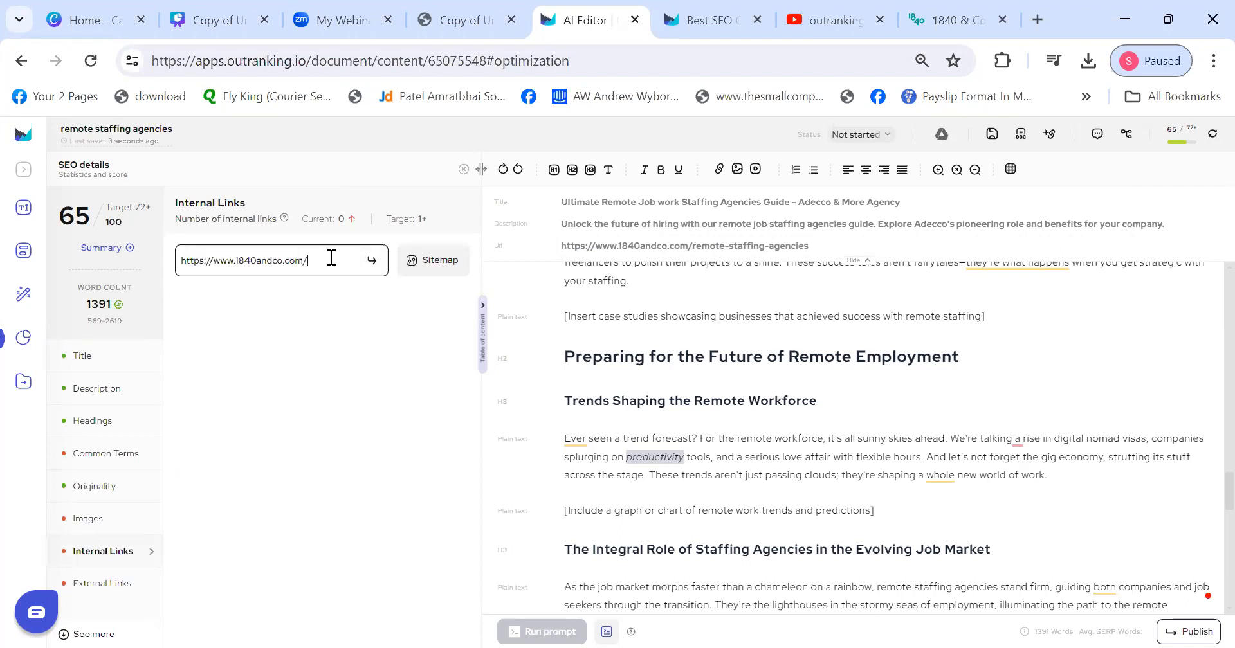
{"action": "left_click", "coordinate": [433, 261]}
{"action": "left_click_drag", "start_coordinate": [356, 305], "coordinate": [29, 293]}
{"action": "type", "text": "https://www.1840andco.com/"}
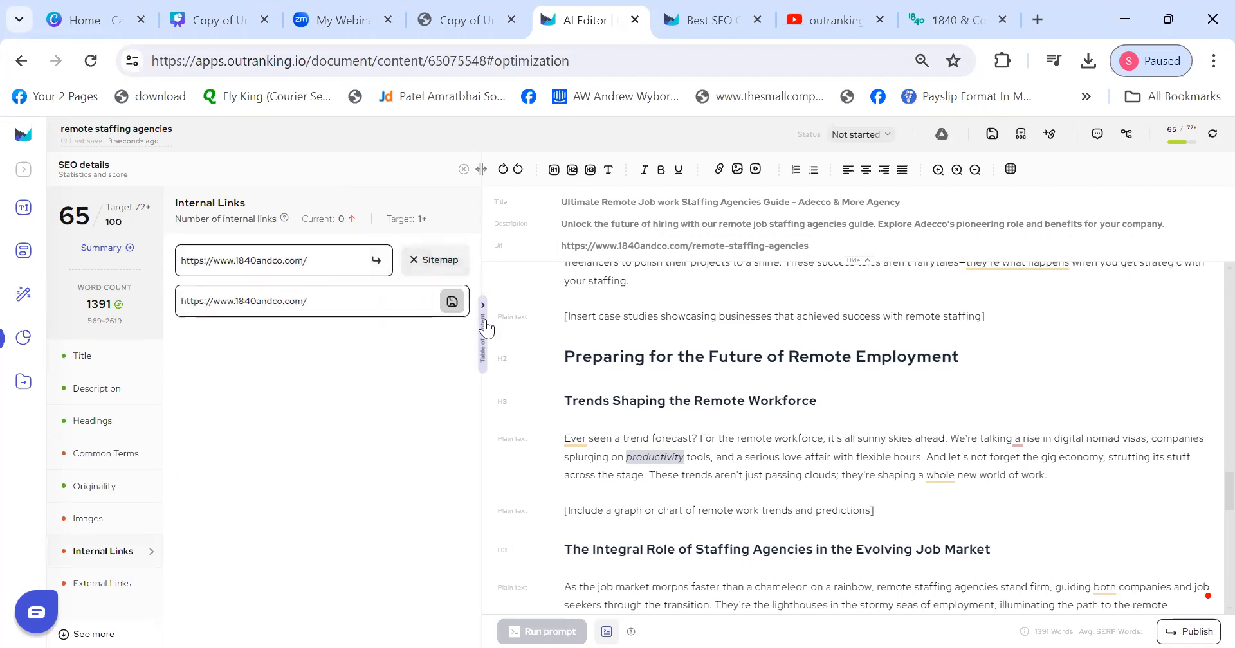
{"action": "left_click", "coordinate": [447, 306]}
- Start automatic optimization from the score summary for missing common terms and internal links
{"action": "left_click", "coordinate": [93, 250]}
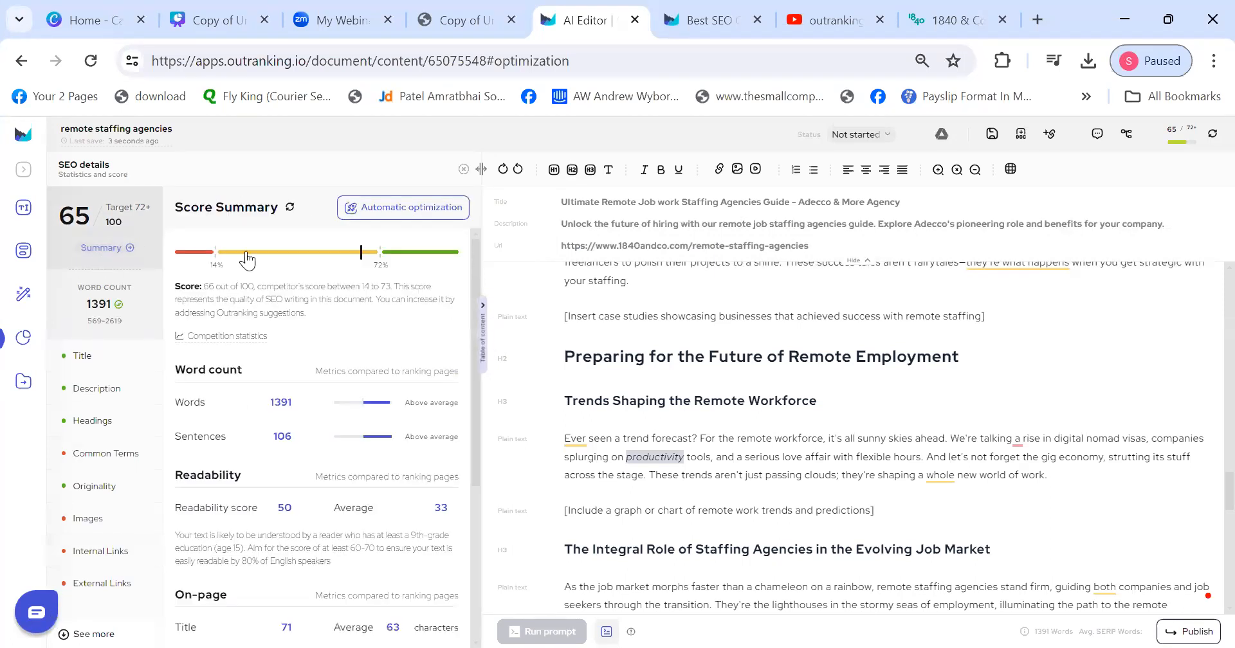
{"action": "left_click", "coordinate": [386, 209]}
{"action": "left_click", "coordinate": [420, 476]}
{"action": "left_click", "coordinate": [421, 528]}
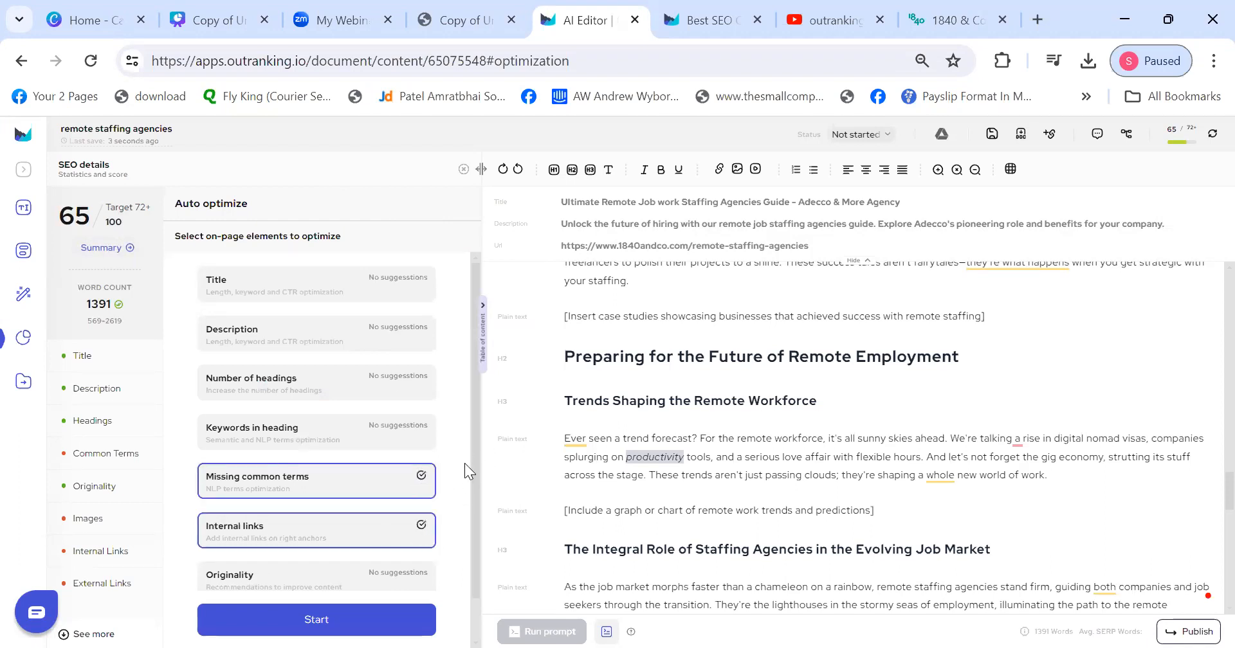
{"action": "scroll", "coordinate": [474, 455], "scroll_direction": "down", "scroll_amount": 2}
{"action": "left_click", "coordinate": [349, 622]}
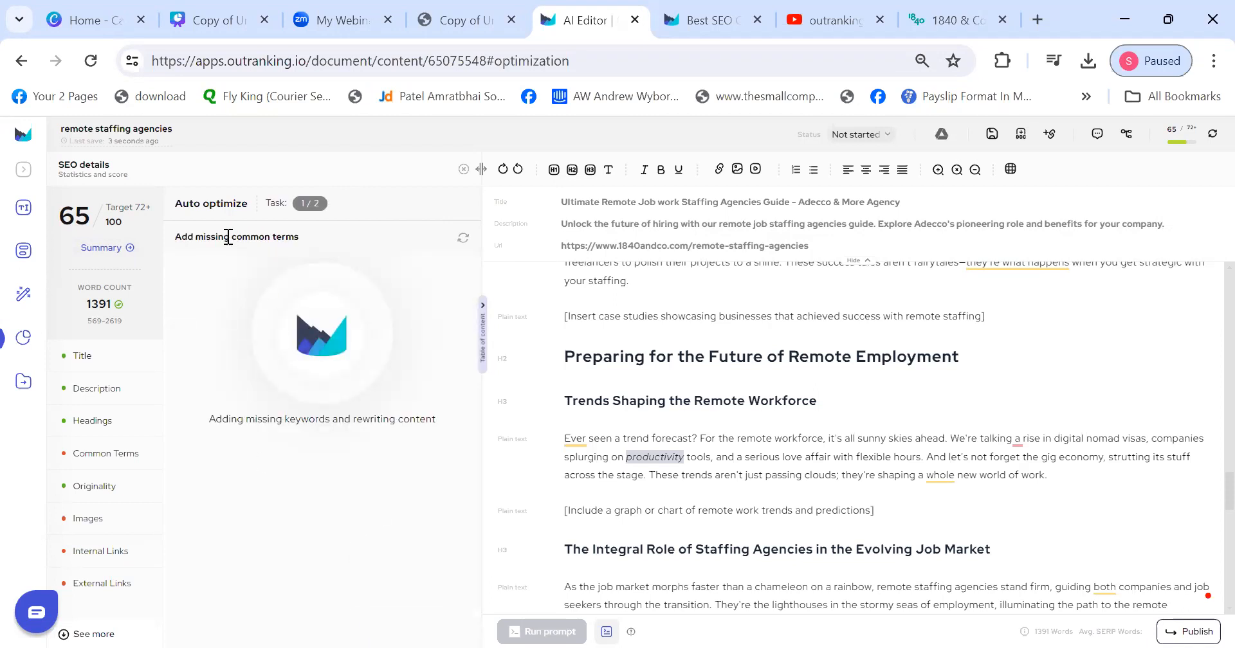
{"action": "left_click_drag", "start_coordinate": [193, 242], "coordinate": [329, 231]}
{"action": "left_click", "coordinate": [329, 231]}
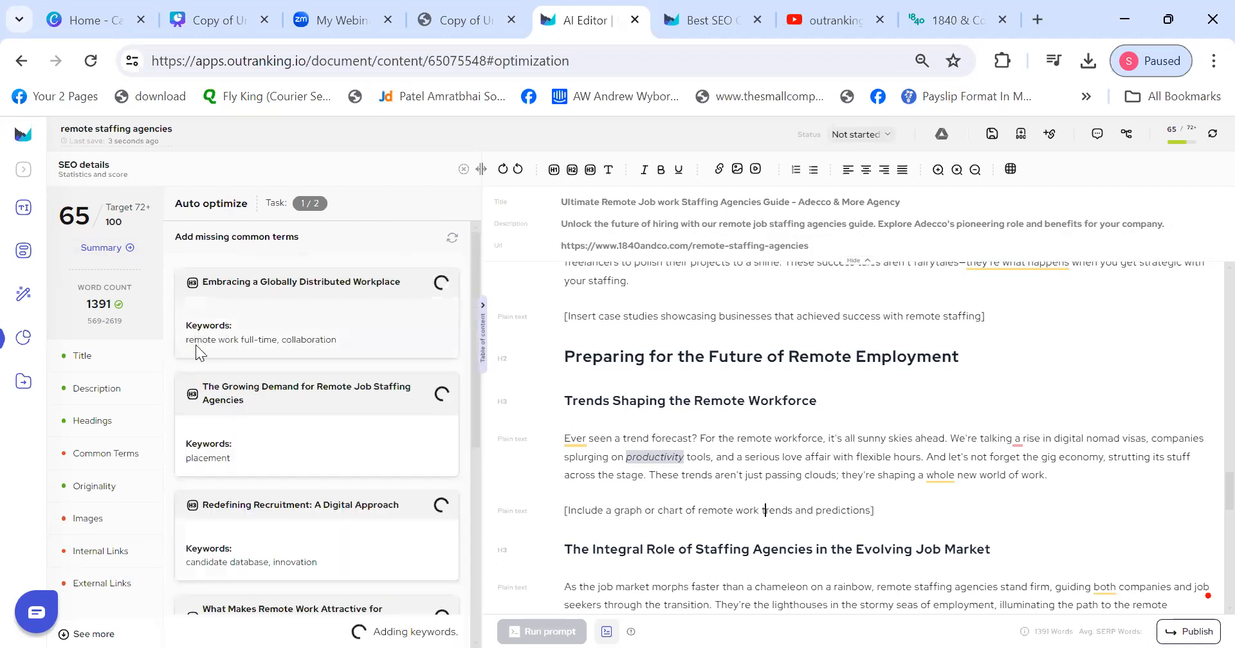
- Compare the "Embracing a Globally Distributed Workplace" section with its keyword rewrite and accept the rewrite
{"action": "left_click", "coordinate": [233, 274]}
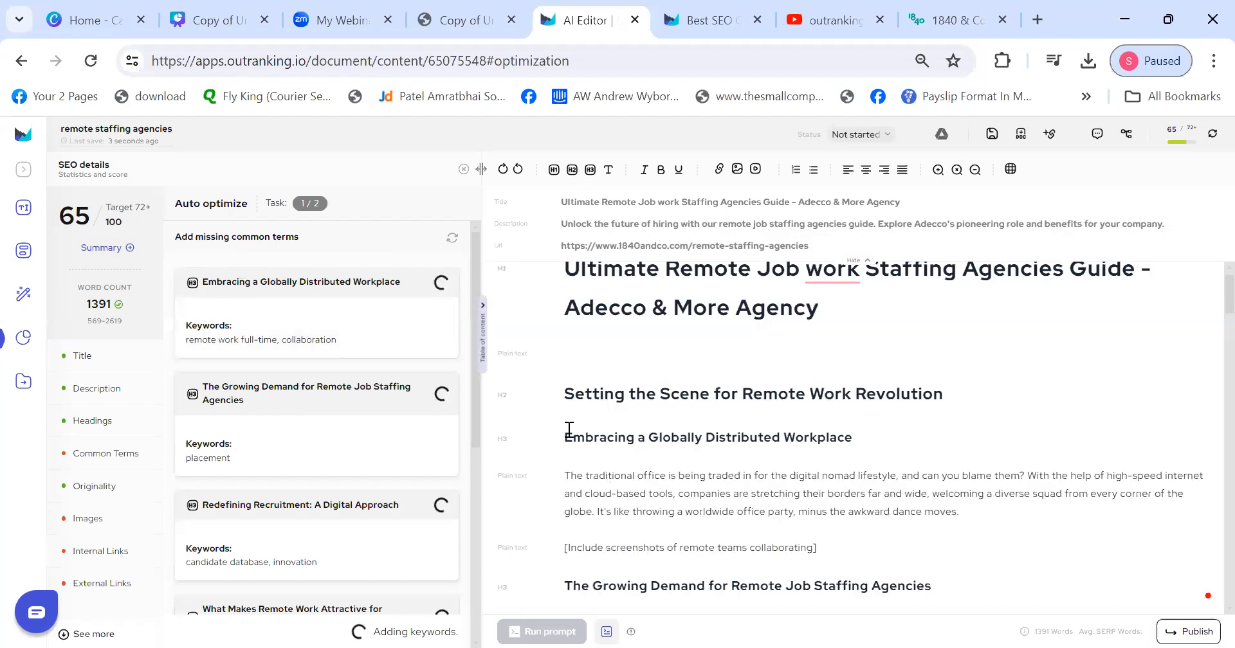
{"action": "left_click_drag", "start_coordinate": [565, 437], "coordinate": [859, 417]}
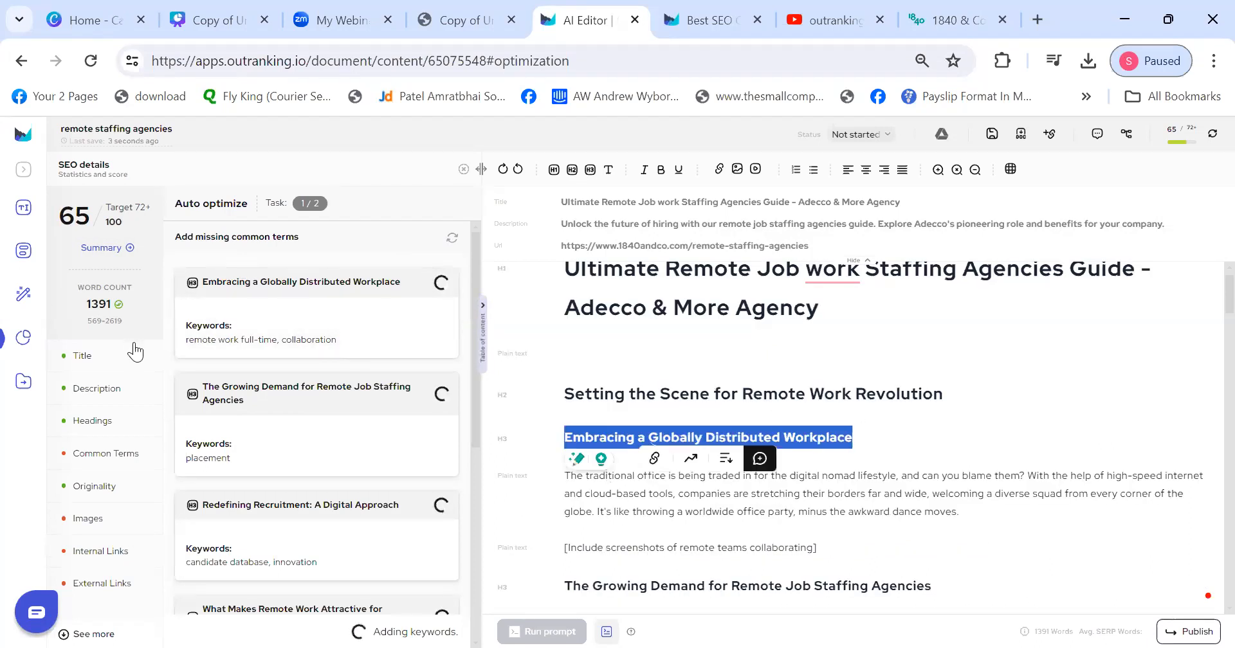
{"action": "left_click_drag", "start_coordinate": [184, 340], "coordinate": [335, 340]}
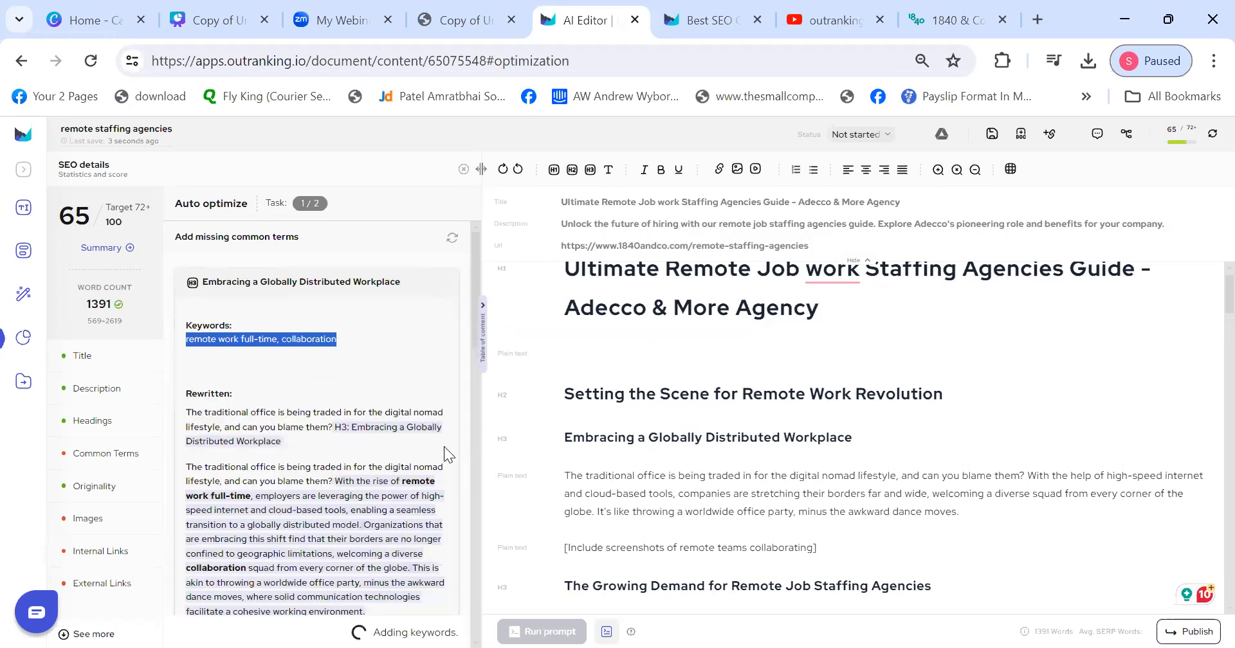
{"action": "scroll", "coordinate": [575, 482], "scroll_direction": "down", "scroll_amount": 2}
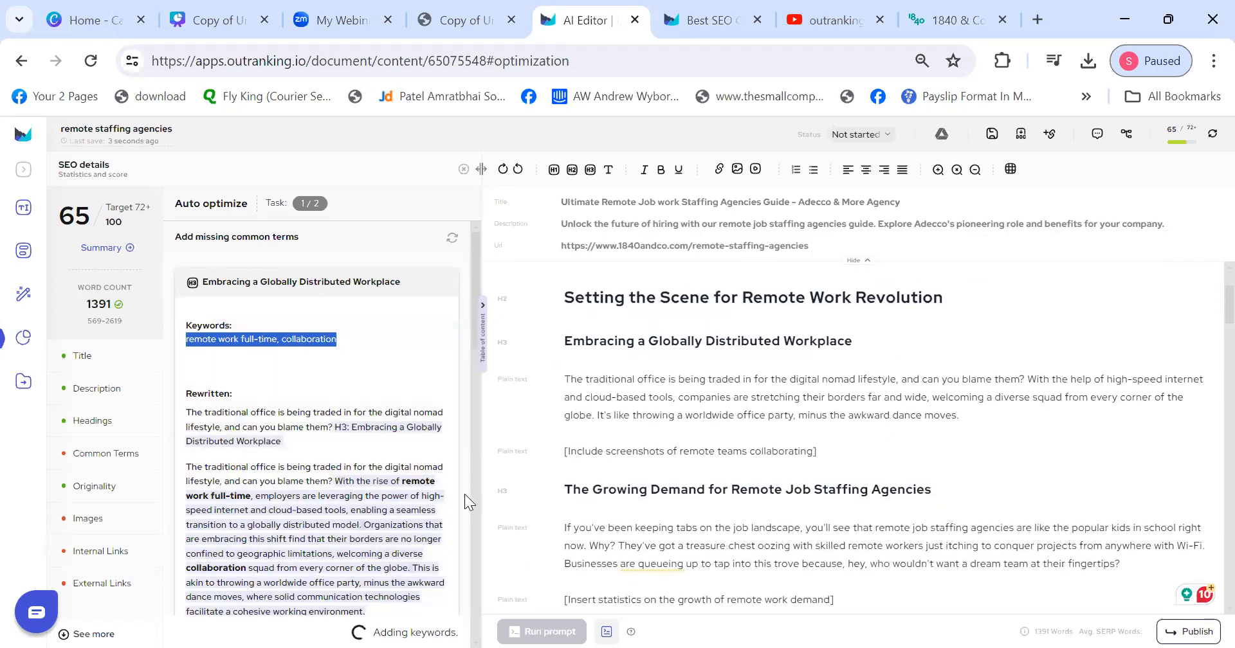
{"action": "mouse_move", "coordinate": [472, 265]}
{"action": "left_mouse_down"}
{"action": "mouse_move", "coordinate": [472, 305]}
{"action": "mouse_move", "coordinate": [471, 279]}
{"action": "left_mouse_up"}
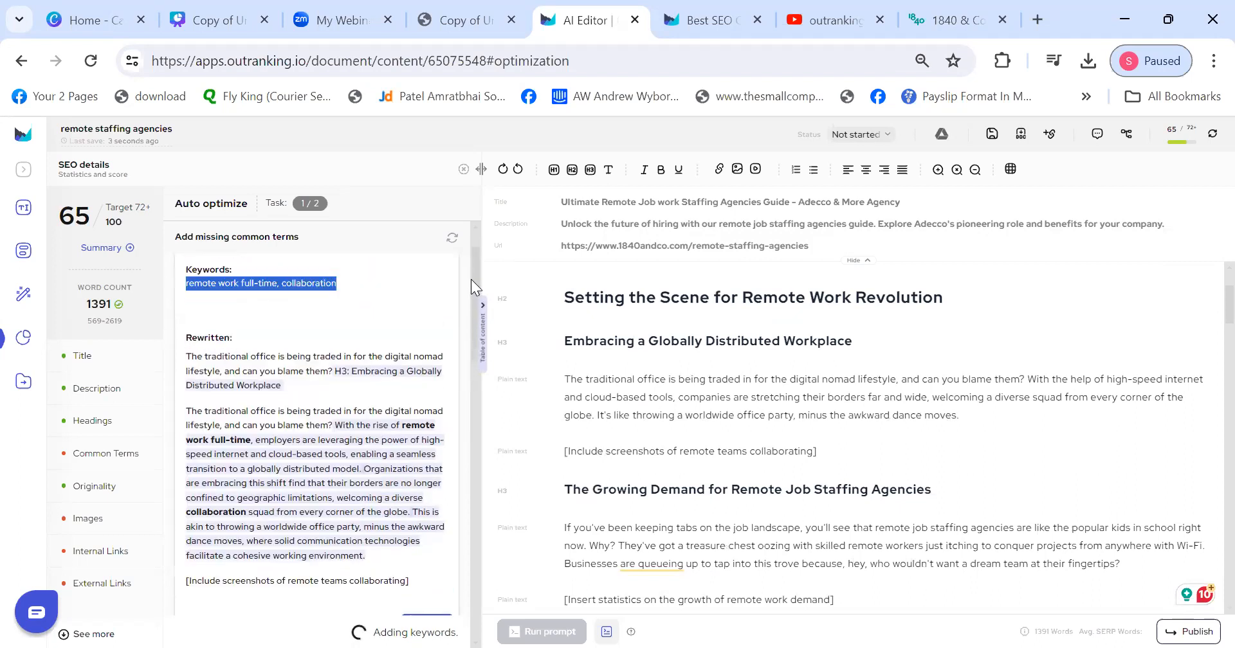
{"action": "scroll", "coordinate": [370, 360], "scroll_direction": "down", "scroll_amount": 3}
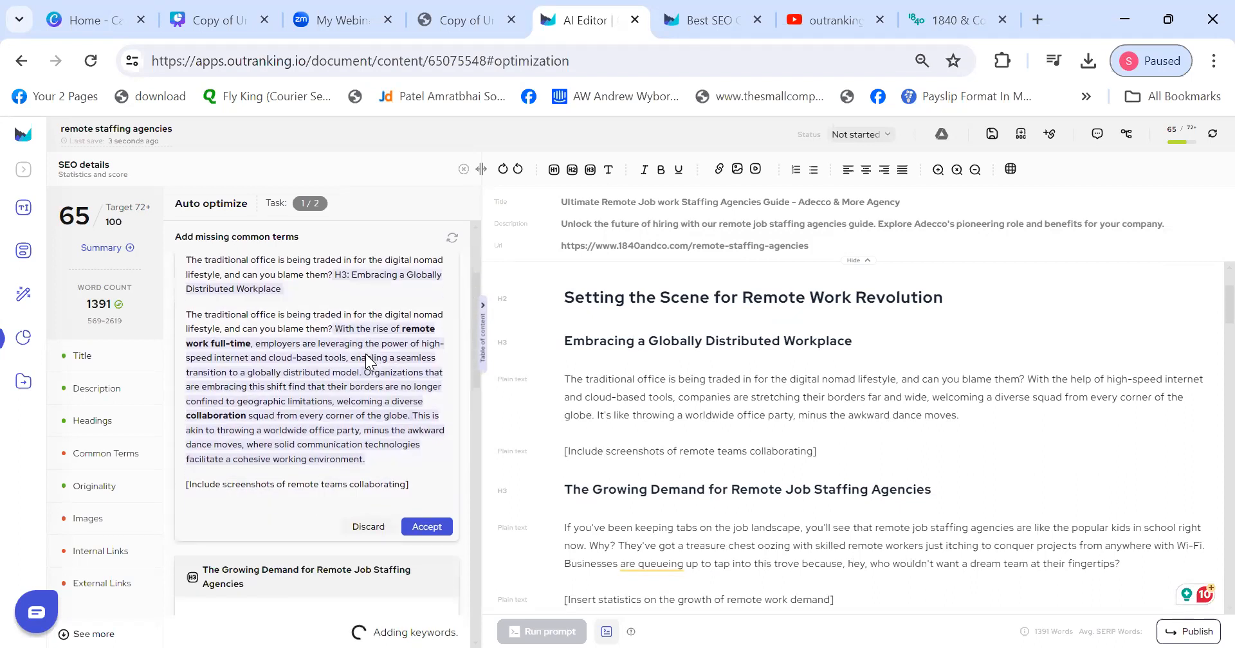
{"action": "left_click", "coordinate": [427, 430]}
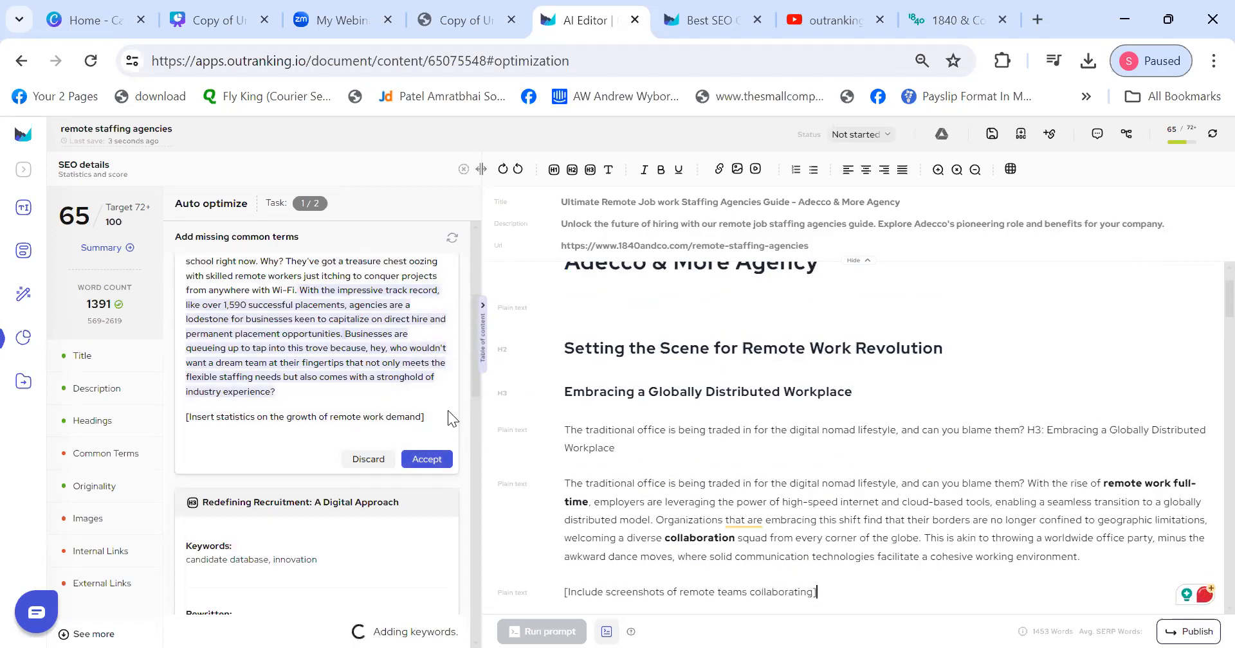
- Review the next suggested rewrites and discard the one for "The Growing Demand for Remote Job Staffing Agencies"
{"action": "left_click_drag", "start_coordinate": [475, 387], "coordinate": [479, 413]}
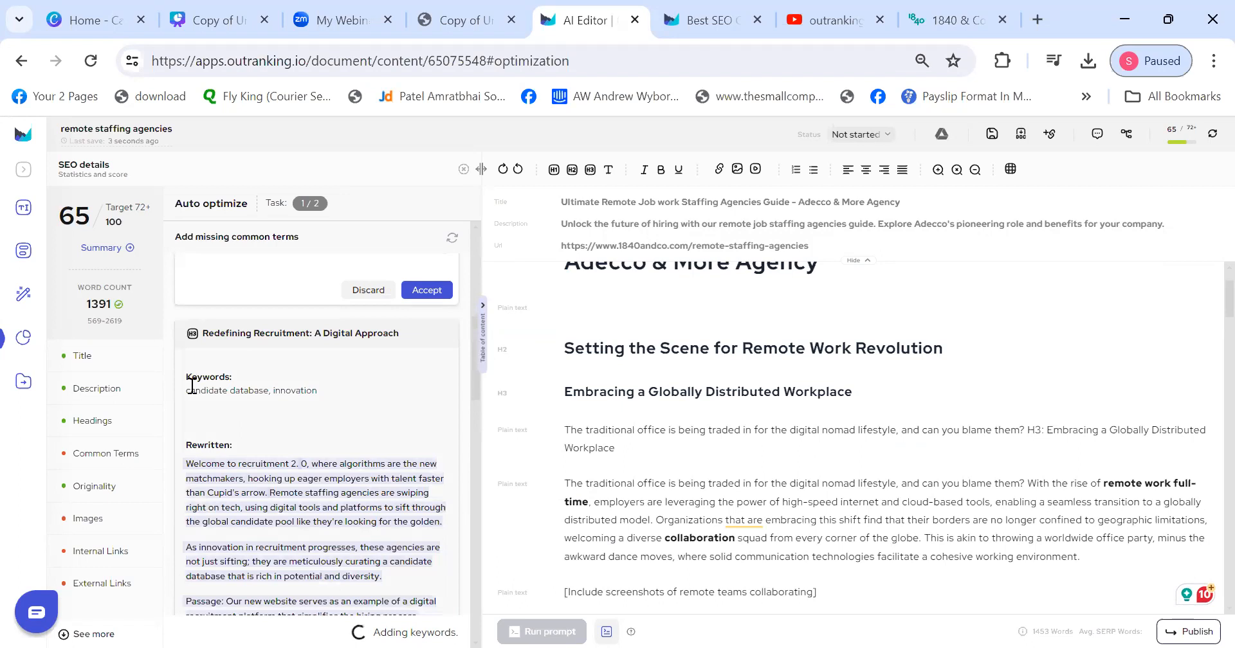
{"action": "left_click_drag", "start_coordinate": [190, 391], "coordinate": [317, 391]}
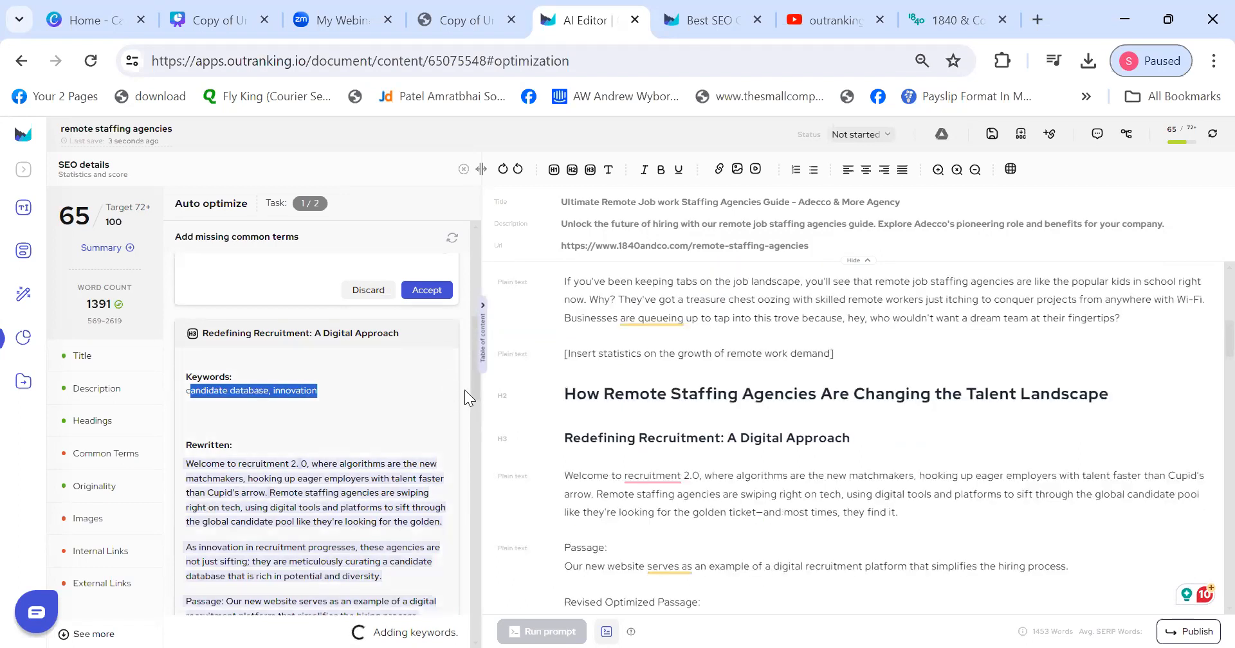
{"action": "scroll", "coordinate": [372, 491], "scroll_direction": "up", "scroll_amount": 4}
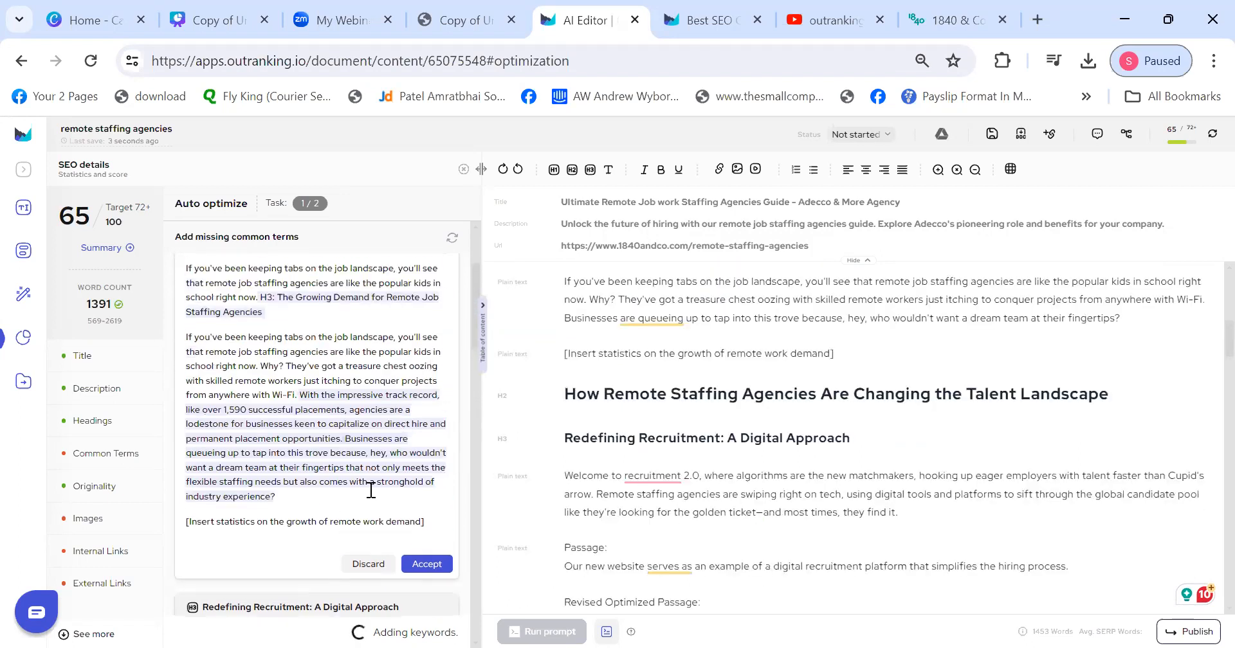
{"action": "left_click", "coordinate": [367, 564]}
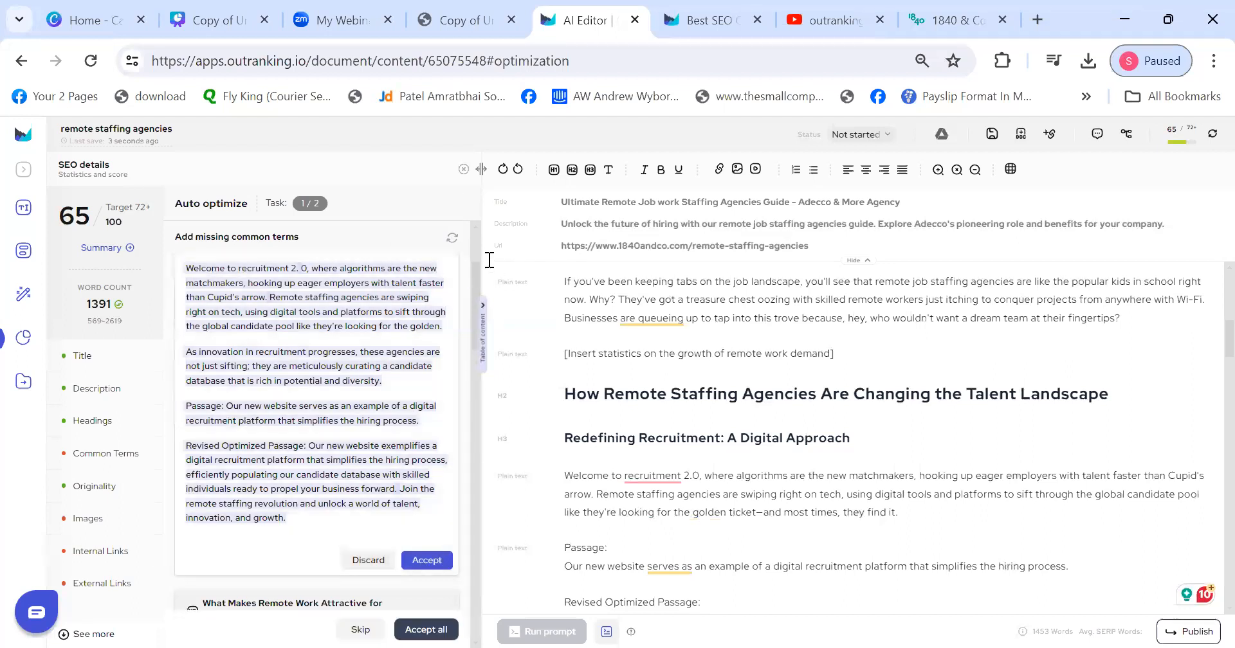
- Accept all remaining common term rewrites, move past the internal links task and finish the automatic optimization
{"action": "left_click_drag", "start_coordinate": [473, 273], "coordinate": [462, 618]}
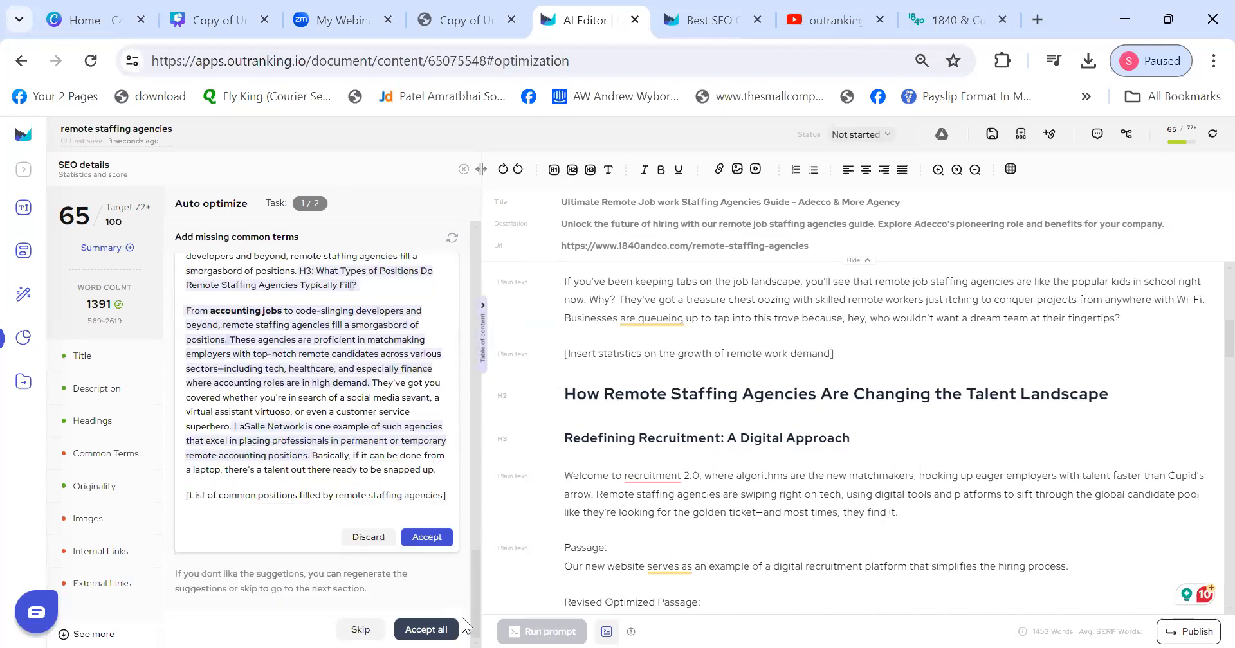
{"action": "left_click", "coordinate": [429, 627]}
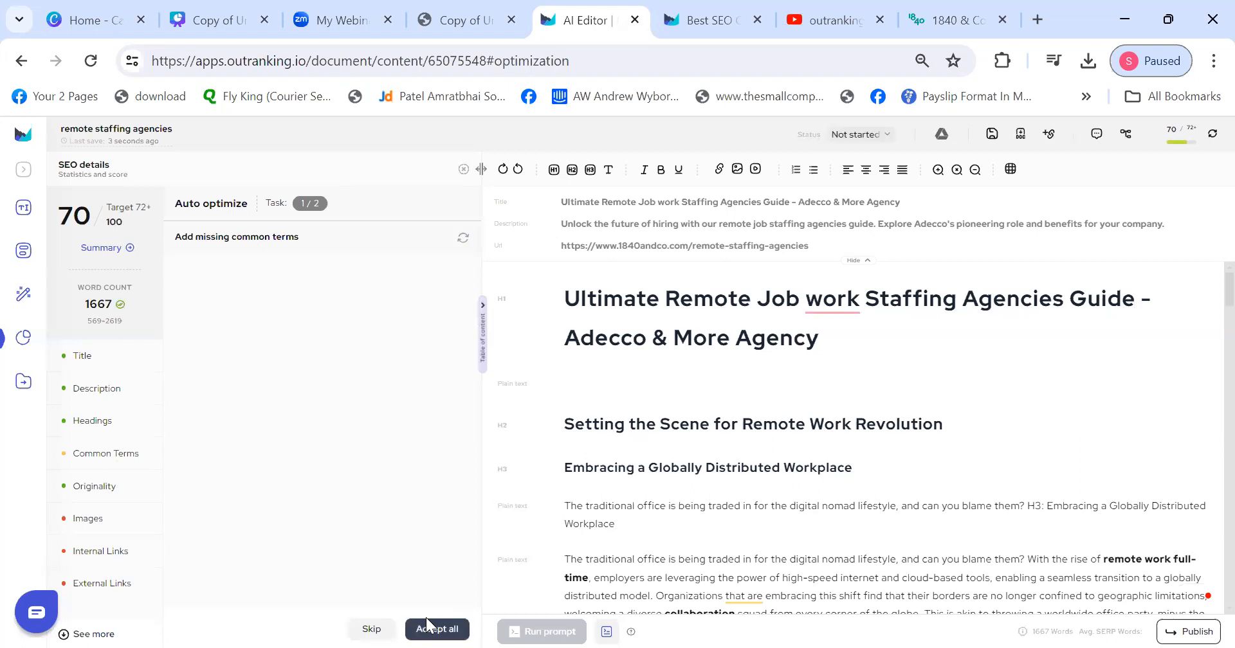
{"action": "left_click", "coordinate": [370, 629]}
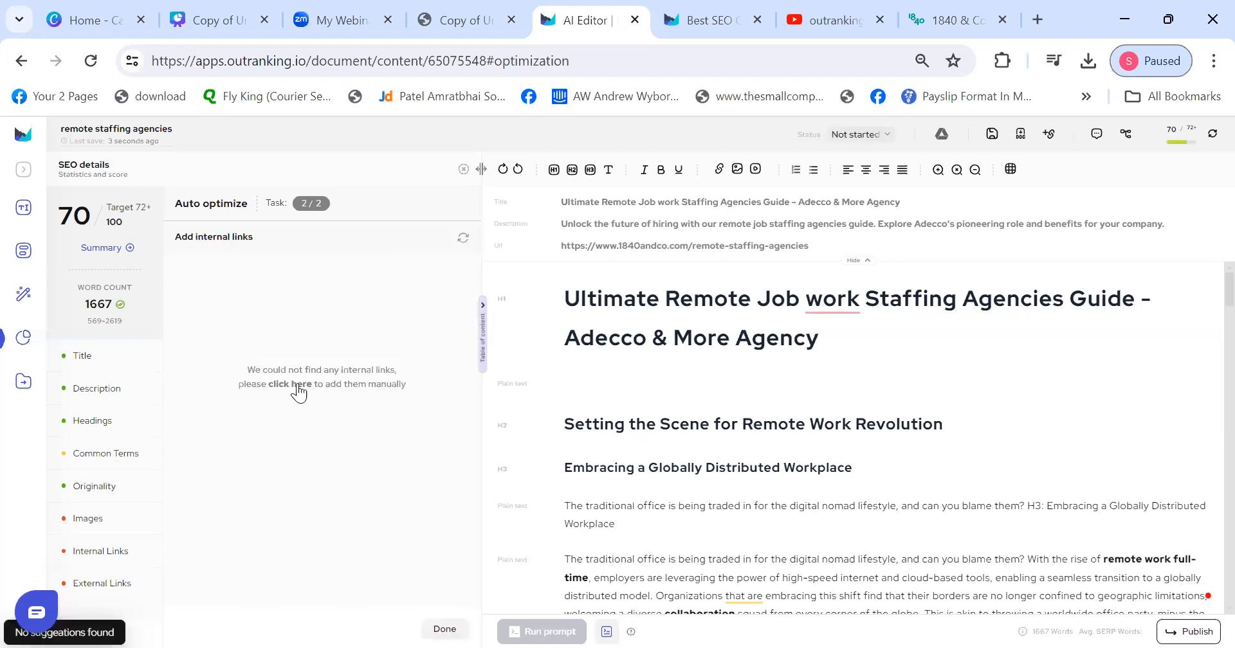
{"action": "left_click", "coordinate": [443, 627]}
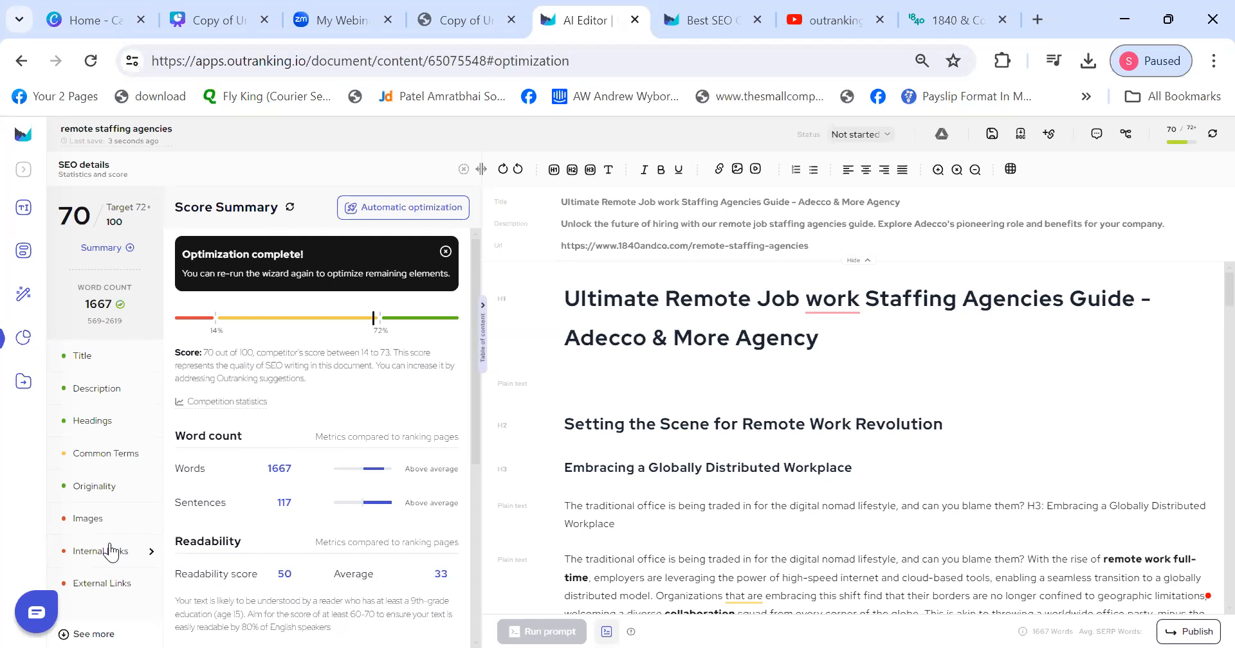
{"action": "scroll", "coordinate": [701, 457], "scroll_direction": "down", "scroll_amount": 2}
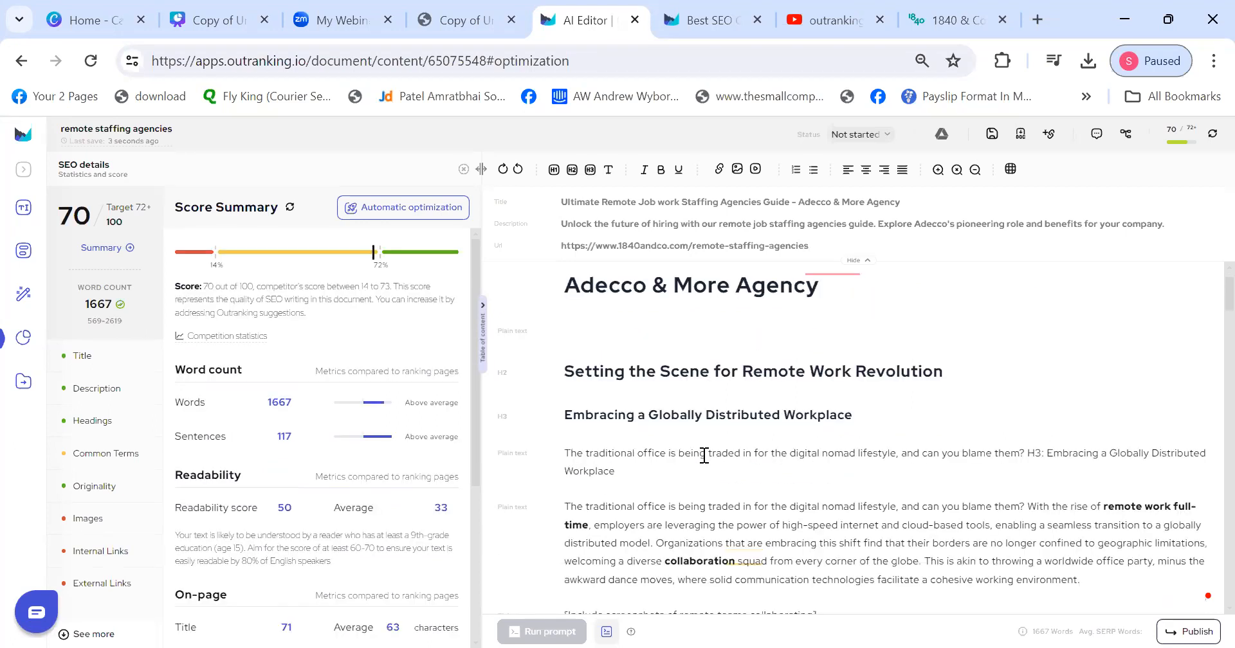
{"action": "left_click_drag", "start_coordinate": [665, 518], "coordinate": [734, 521]}
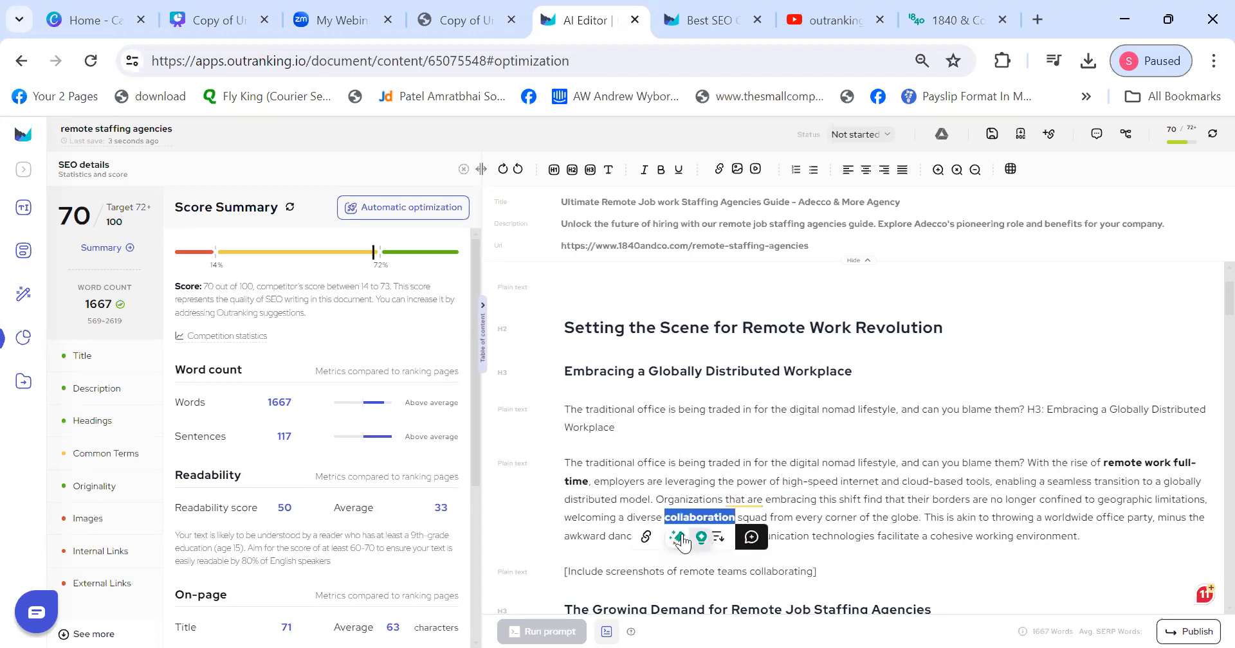
{"action": "left_click", "coordinate": [646, 537]}
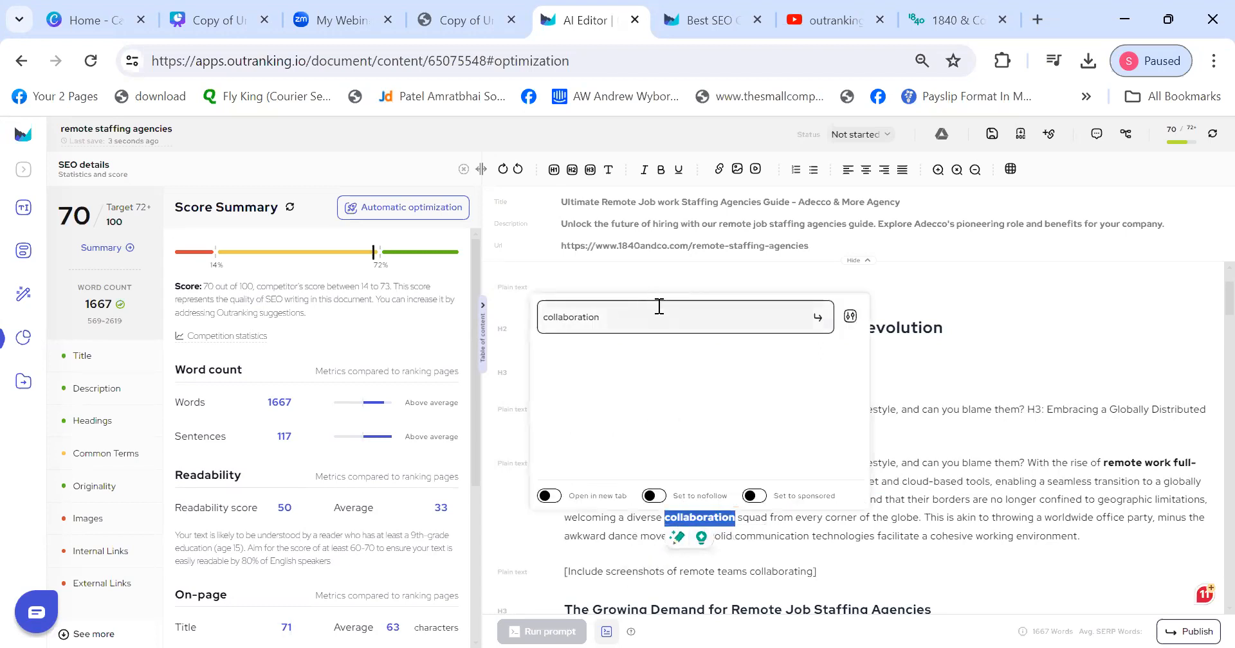
{"action": "left_click_drag", "start_coordinate": [661, 317], "coordinate": [497, 315]}
{"action": "type", "text": "https://www.1840andco.com/"}
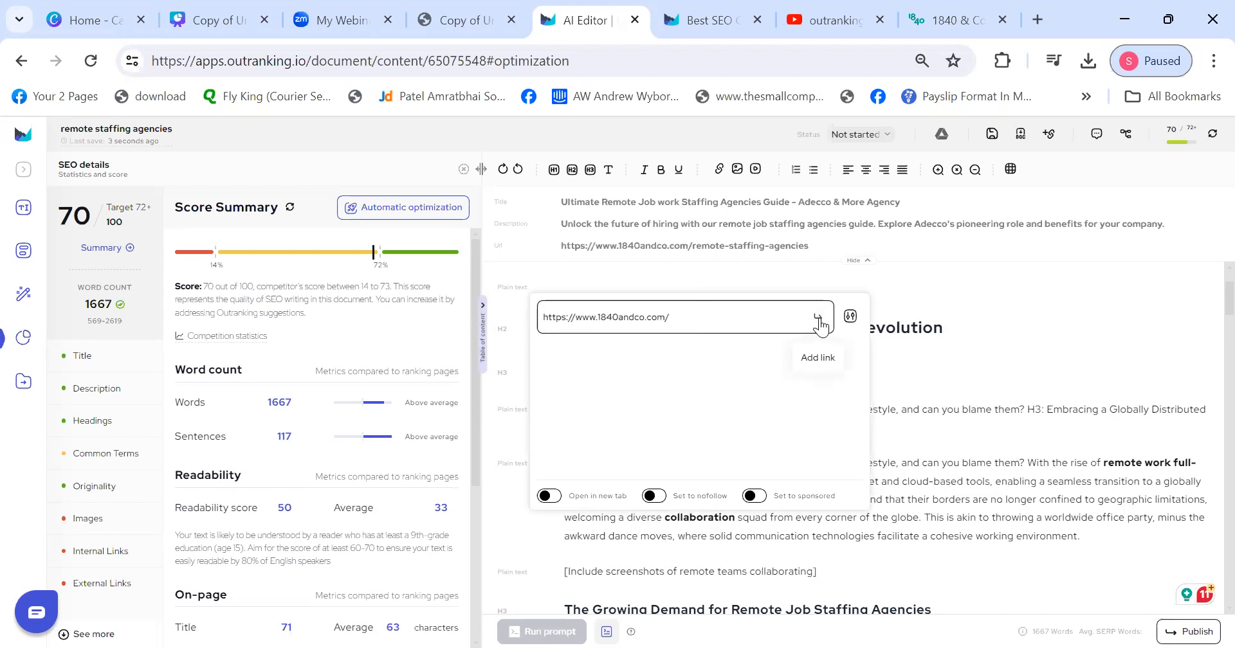
{"action": "left_click", "coordinate": [821, 326]}
{"action": "left_click_drag", "start_coordinate": [842, 482], "coordinate": [848, 481]}
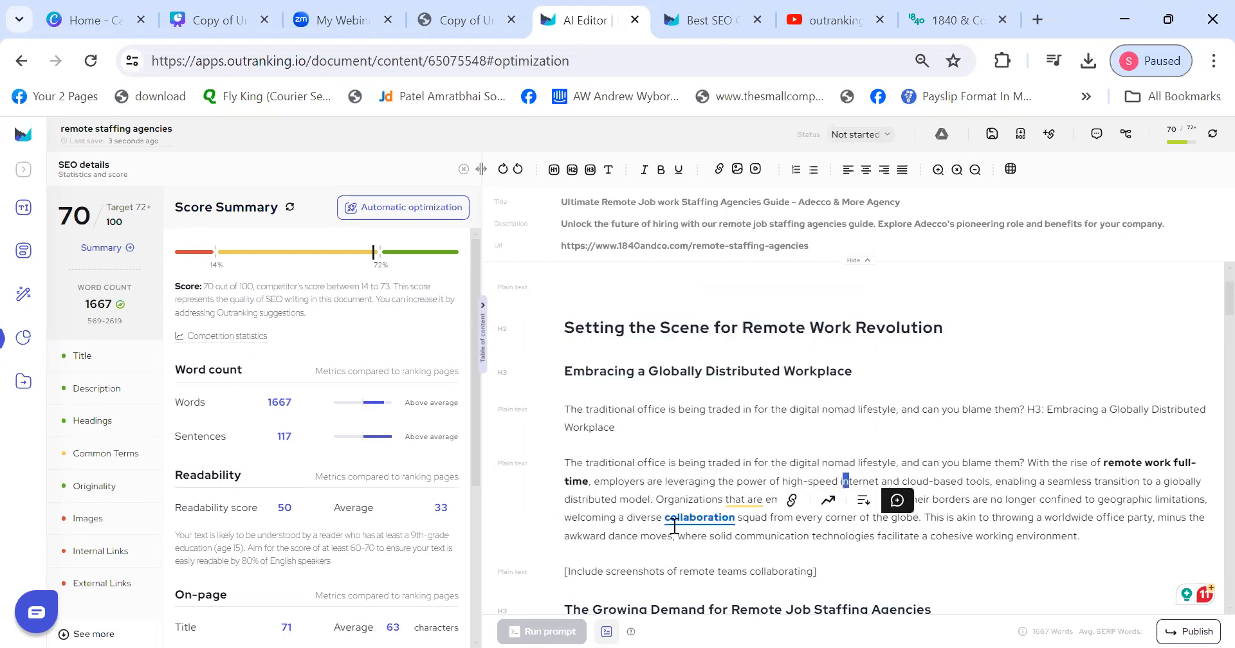
{"action": "left_click", "coordinate": [1213, 137]}
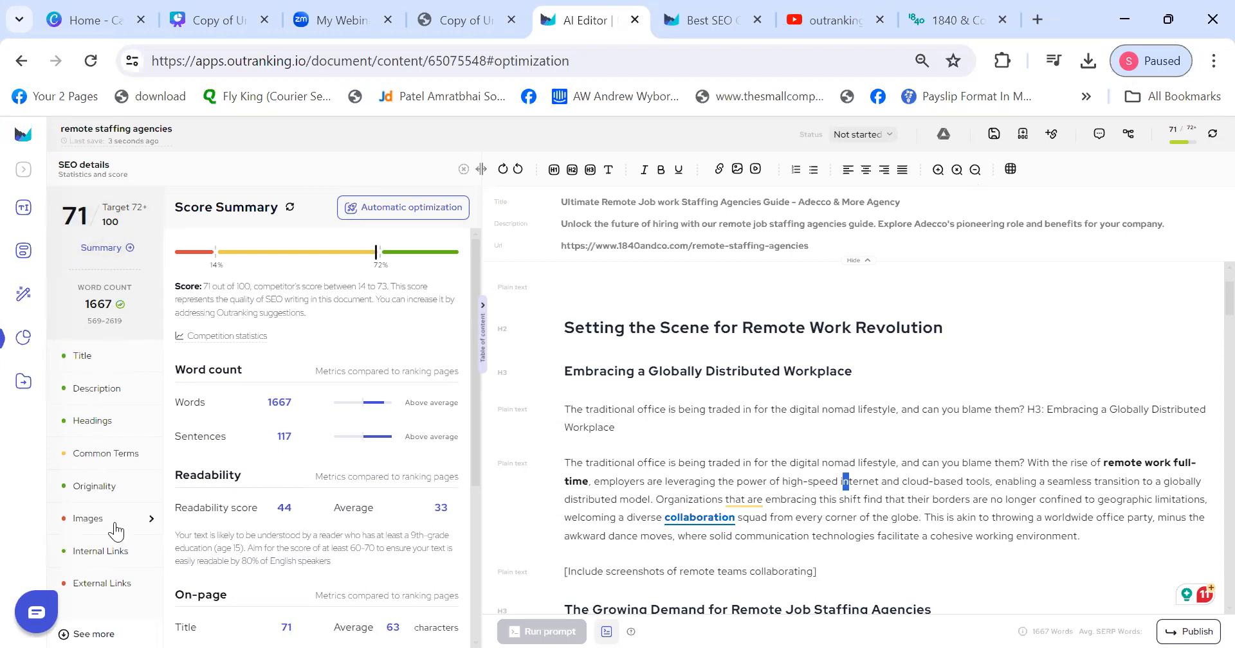
- Examine the common terms list, comparing each term's usage in the draft with its typical range
{"action": "left_click", "coordinate": [98, 461]}
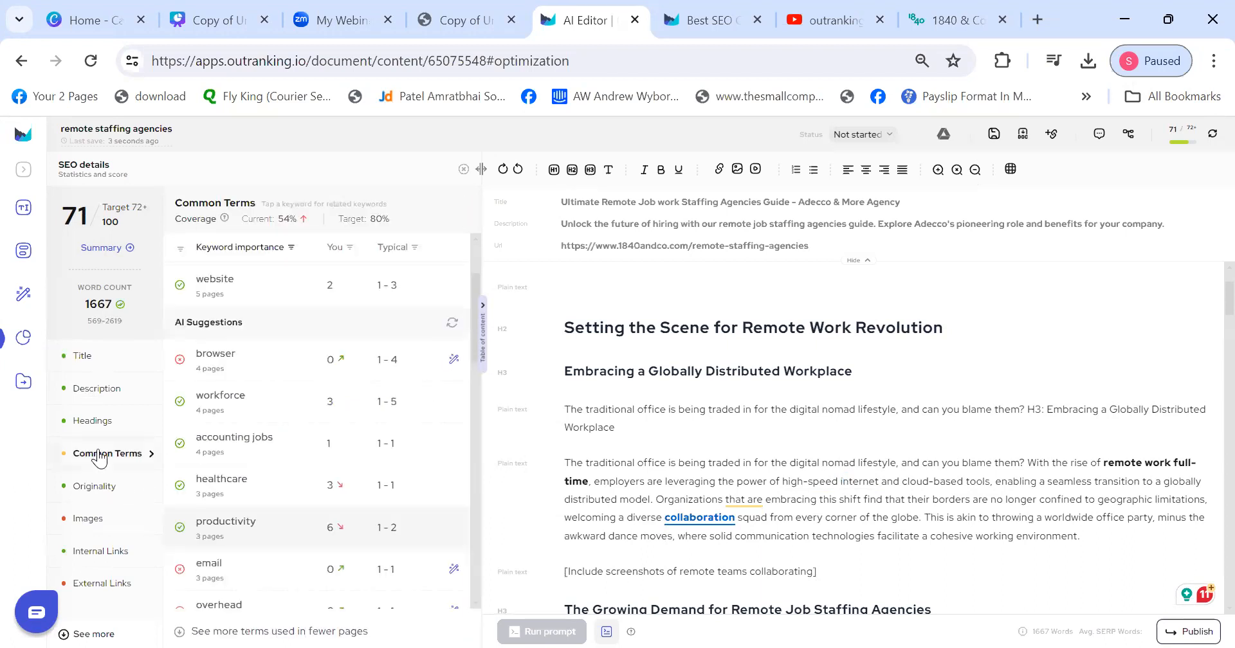
{"action": "scroll", "coordinate": [476, 286], "scroll_direction": "up", "scroll_amount": 2}
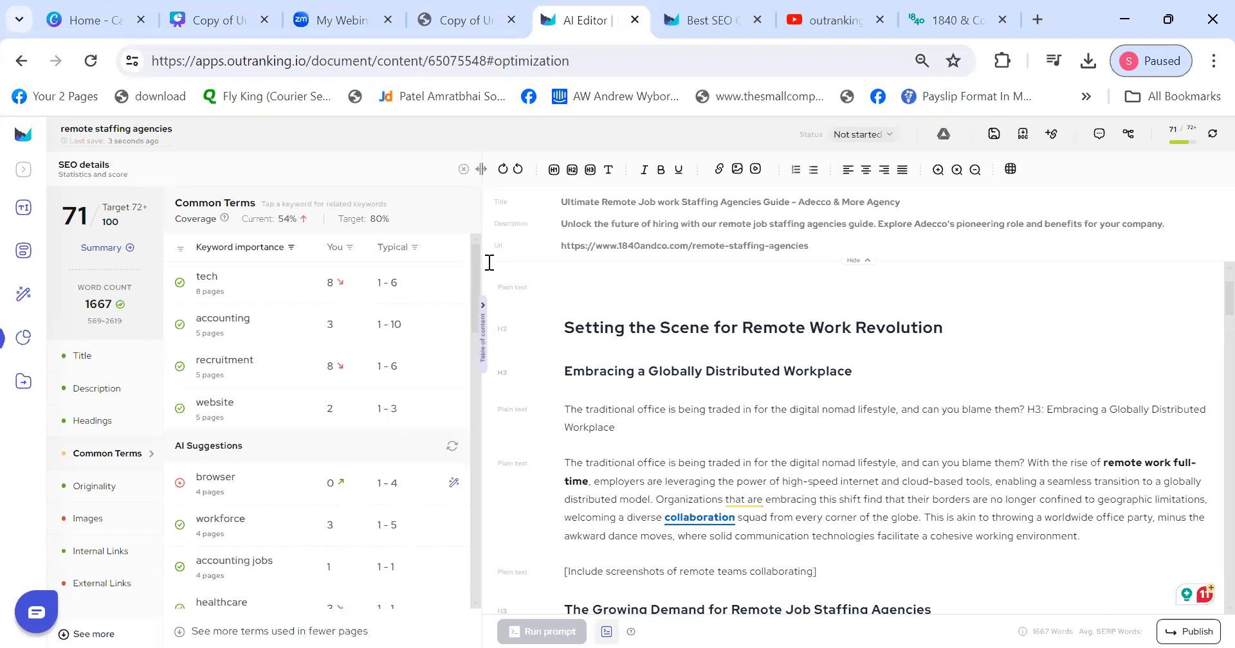
{"action": "scroll", "coordinate": [478, 284], "scroll_direction": "down", "scroll_amount": 2}
{"action": "left_click_drag", "start_coordinate": [479, 294], "coordinate": [486, 422]}
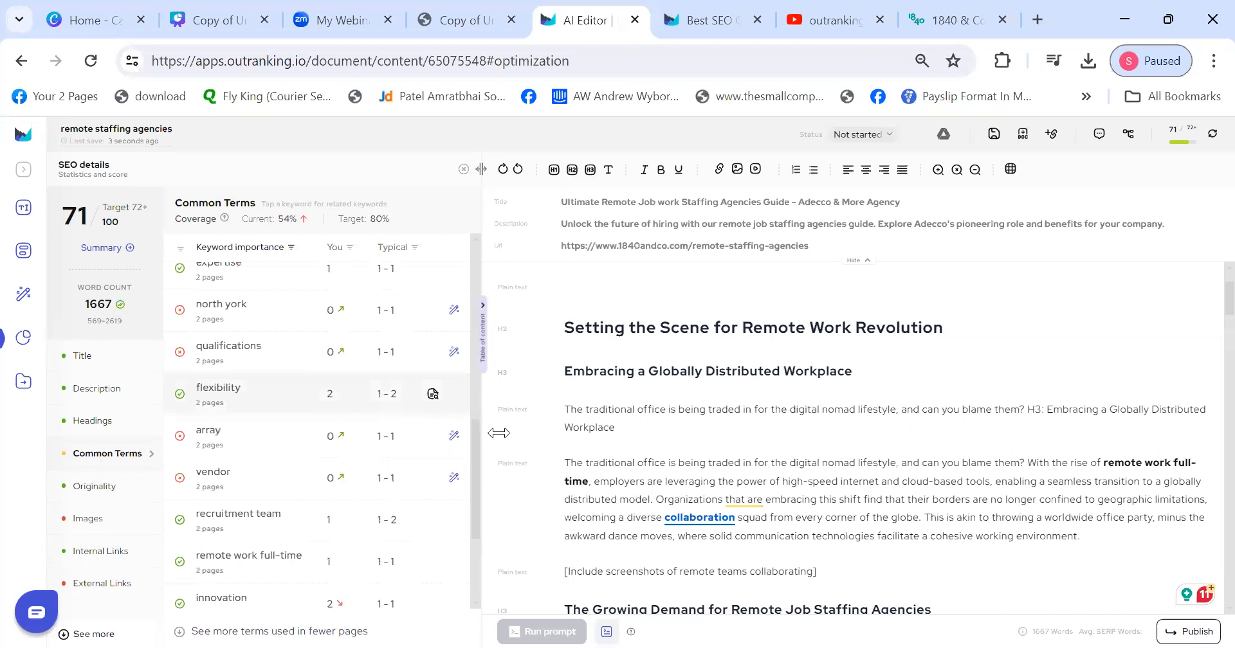
{"action": "scroll", "coordinate": [360, 419], "scroll_direction": "up", "scroll_amount": 1}
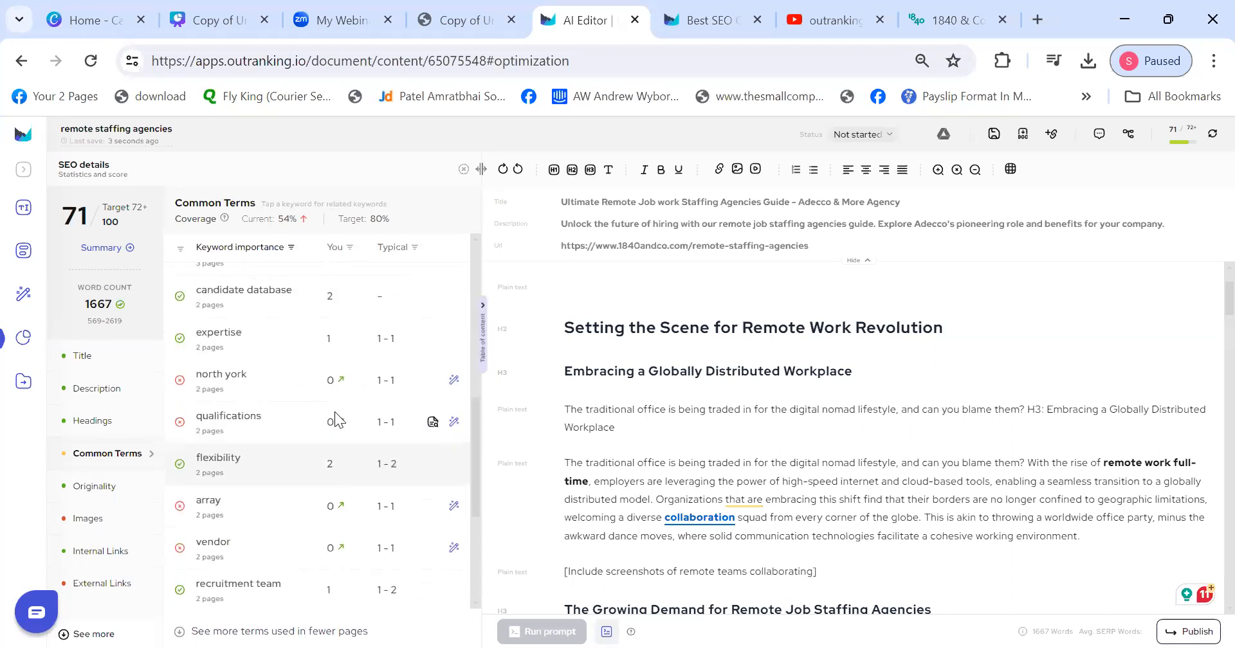
{"action": "left_click_drag", "start_coordinate": [472, 413], "coordinate": [485, 243]}
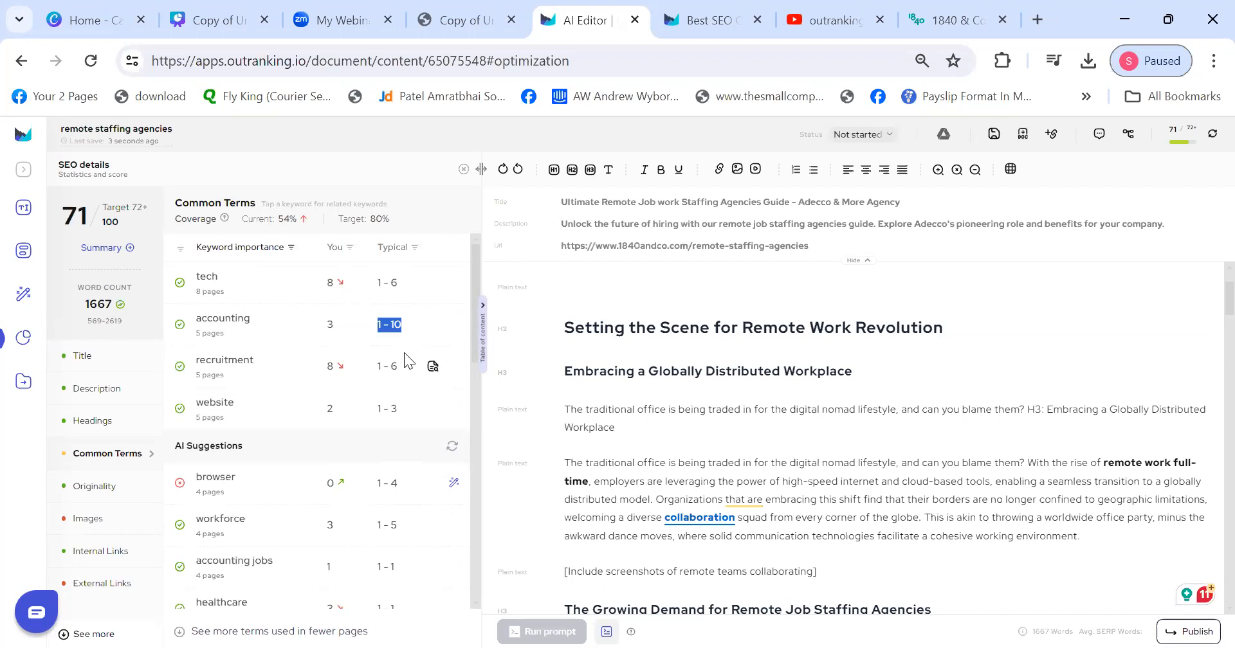
{"action": "scroll", "coordinate": [396, 354], "scroll_direction": "down", "scroll_amount": 5}
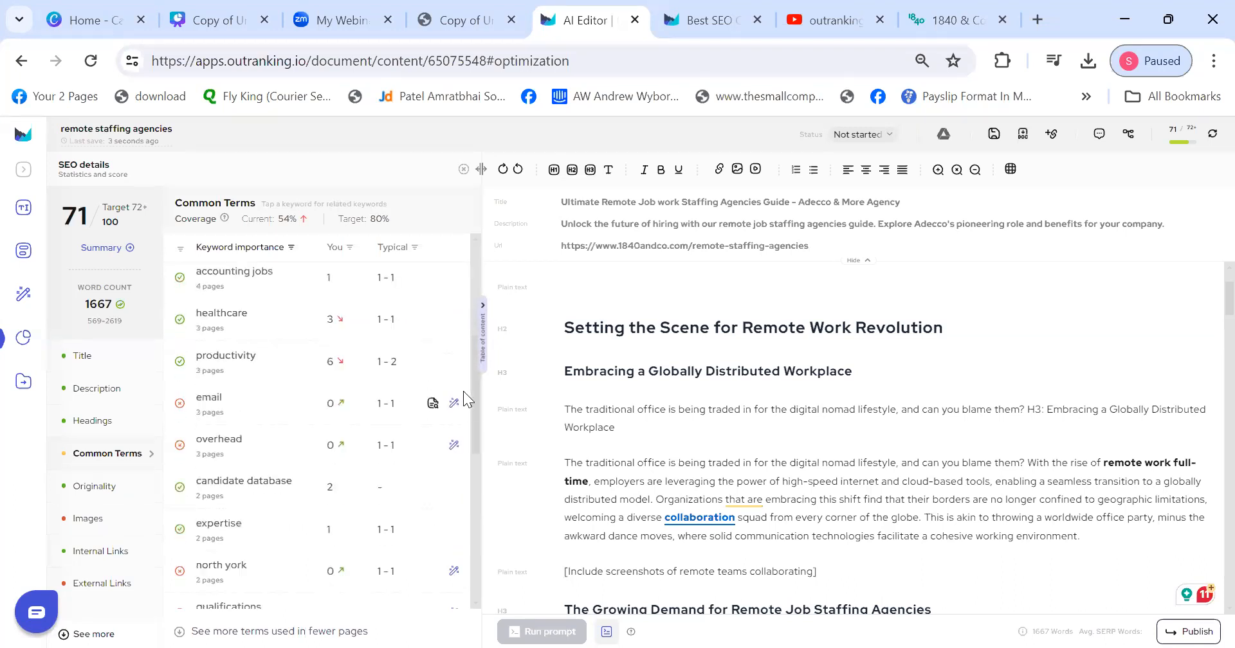
{"action": "left_click_drag", "start_coordinate": [476, 393], "coordinate": [476, 504]}
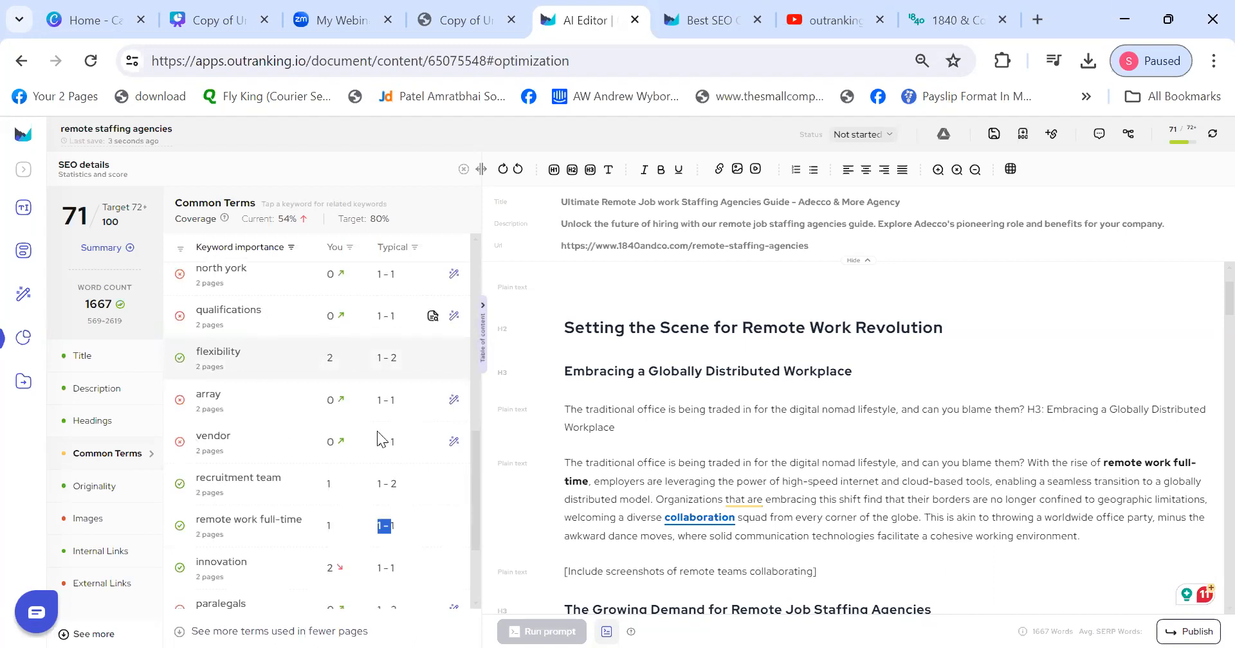
- Insert the common term "vendor" after "digital" in the second paragraph under "Embracing a Globally Distributed Workplace" and refresh the SEO score
{"action": "left_click", "coordinate": [817, 463]}
{"action": "scroll", "coordinate": [879, 488], "scroll_direction": "down", "scroll_amount": 3}
{"action": "type", "text": "vendor"}
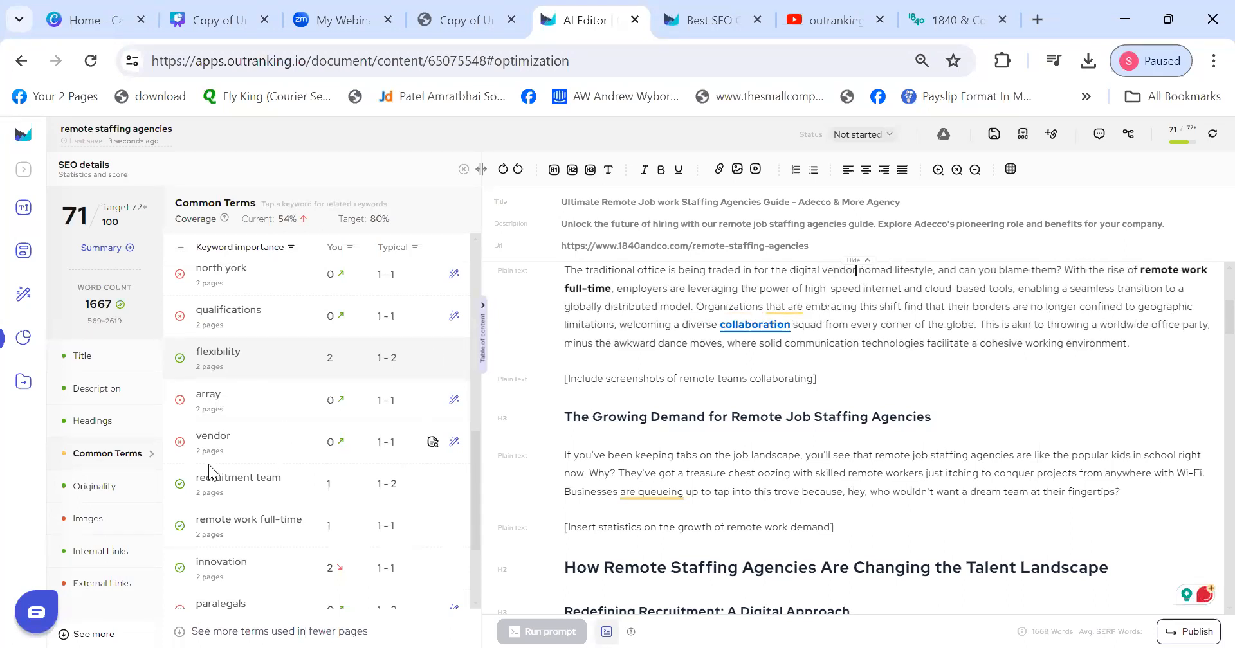
{"action": "left_click", "coordinate": [1212, 134]}
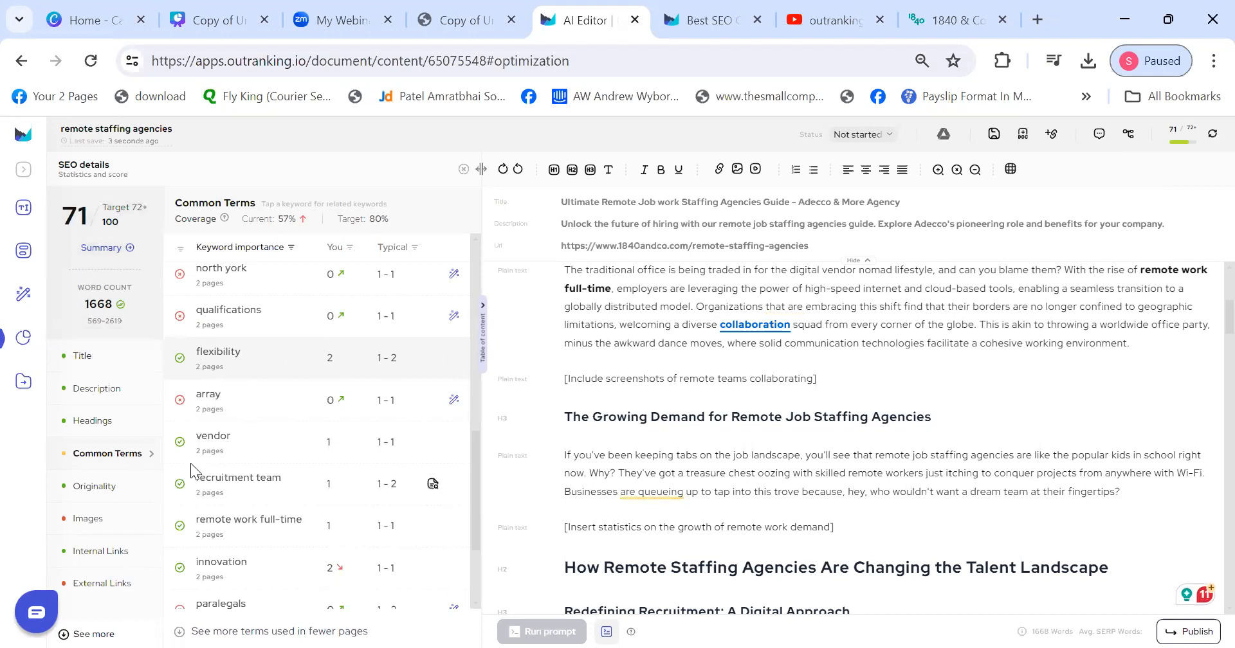
- Examine the originality statistics and chart, comparing the draft's originality percentage with its target and the competing pages
{"action": "left_click", "coordinate": [103, 519]}
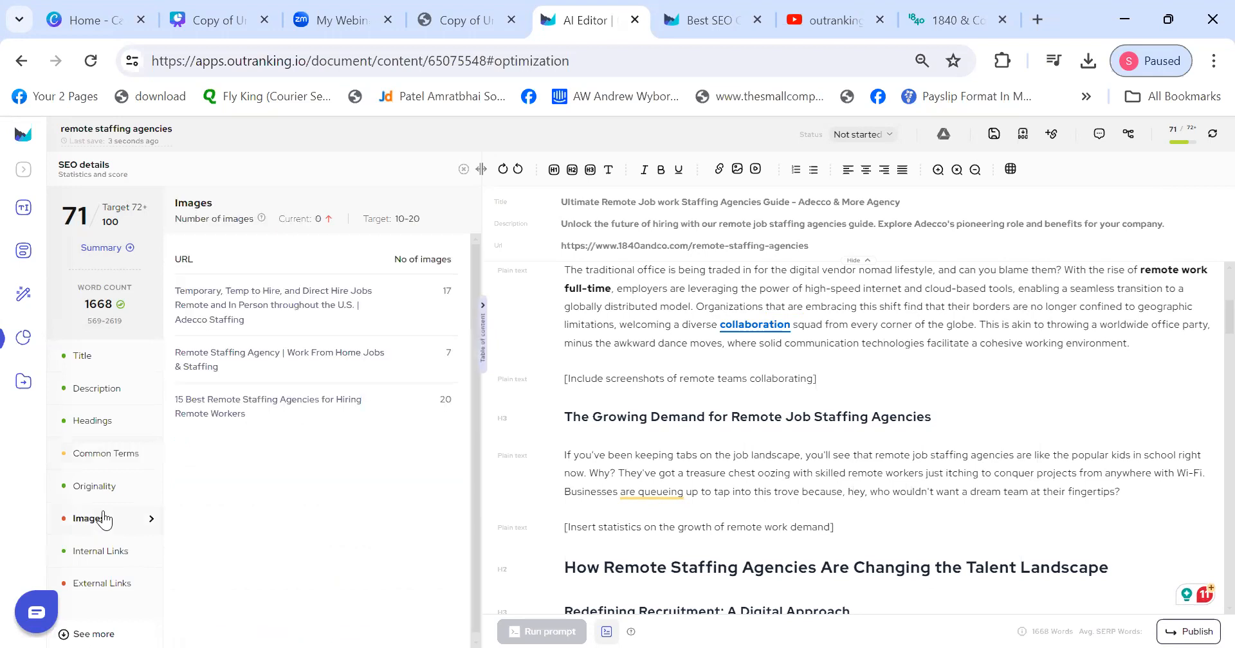
{"action": "left_click", "coordinate": [100, 489]}
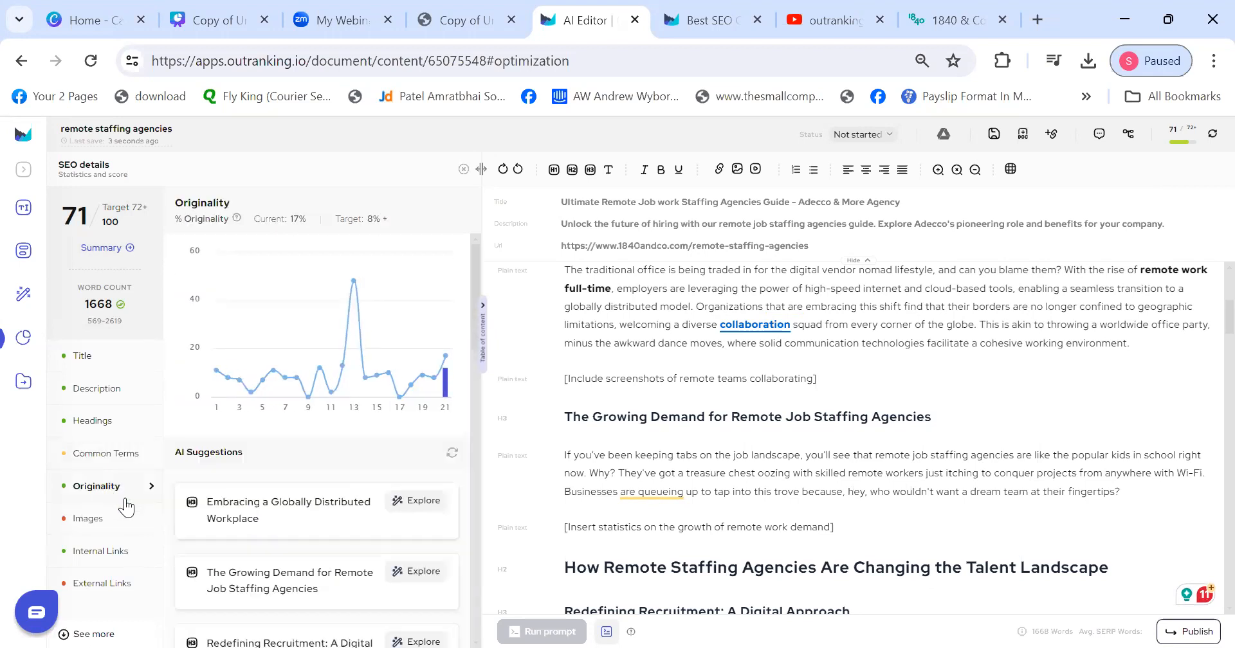
{"action": "mouse_move", "coordinate": [359, 288]}
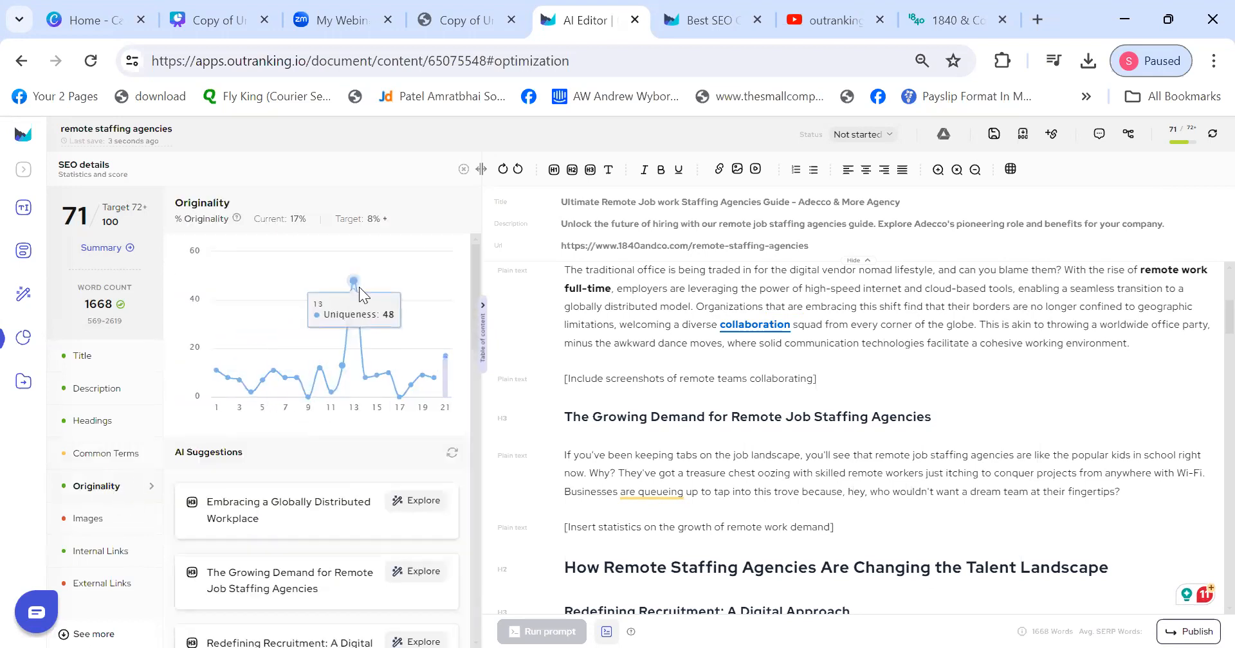
{"action": "mouse_move", "coordinate": [430, 381]}
{"action": "mouse_move", "coordinate": [271, 373]}
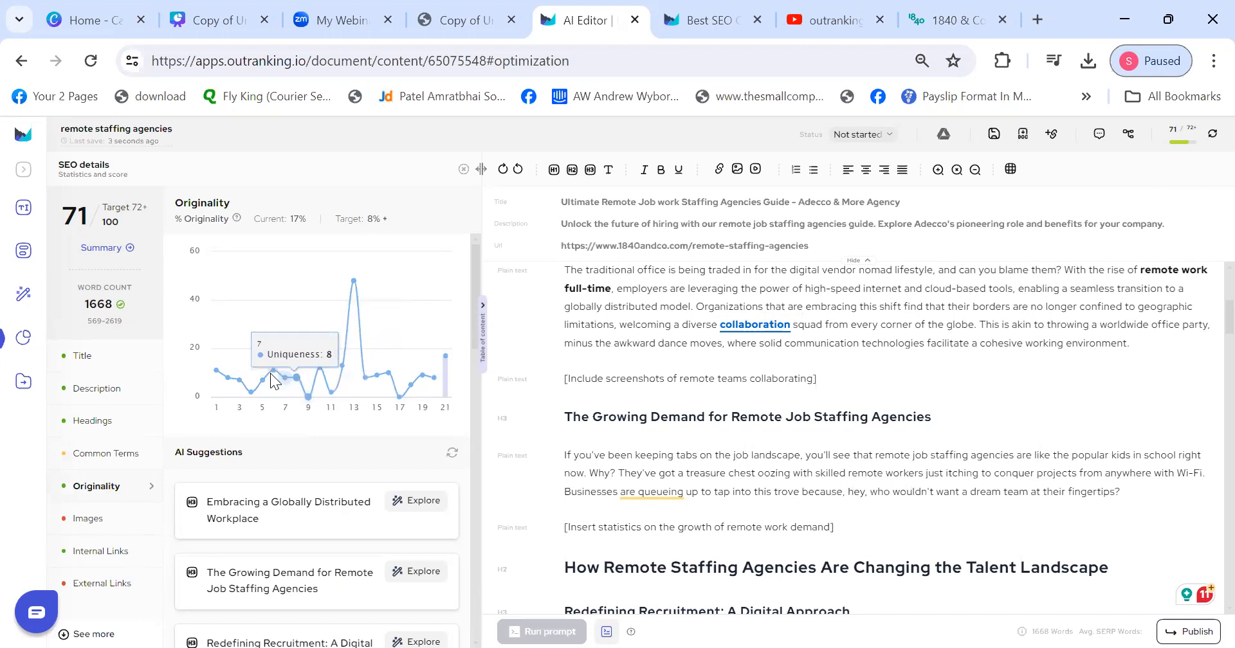
{"action": "double_click", "coordinate": [368, 221]}
{"action": "left_click", "coordinate": [445, 373]}
{"action": "left_click_drag", "start_coordinate": [827, 385], "coordinate": [560, 364]}
{"action": "left_click", "coordinate": [859, 372]}
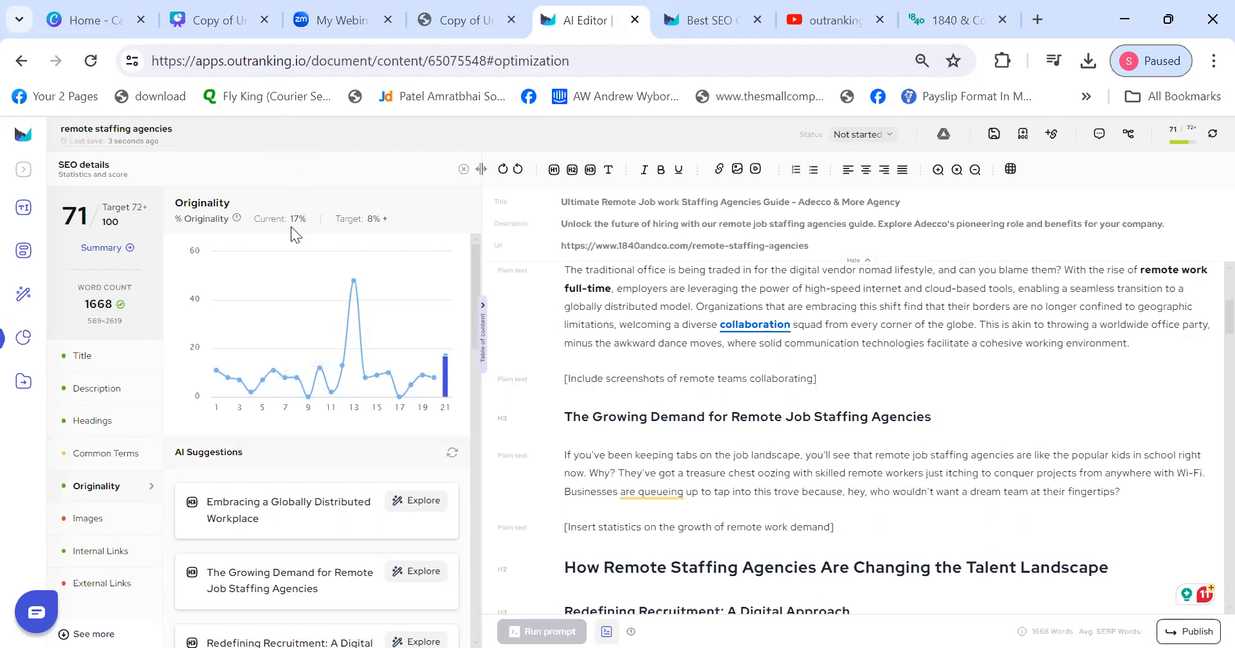
{"action": "left_click_drag", "start_coordinate": [289, 219], "coordinate": [315, 216]}
{"action": "left_click", "coordinate": [354, 195]}
{"action": "scroll", "coordinate": [544, 487], "scroll_direction": "down", "scroll_amount": 1}
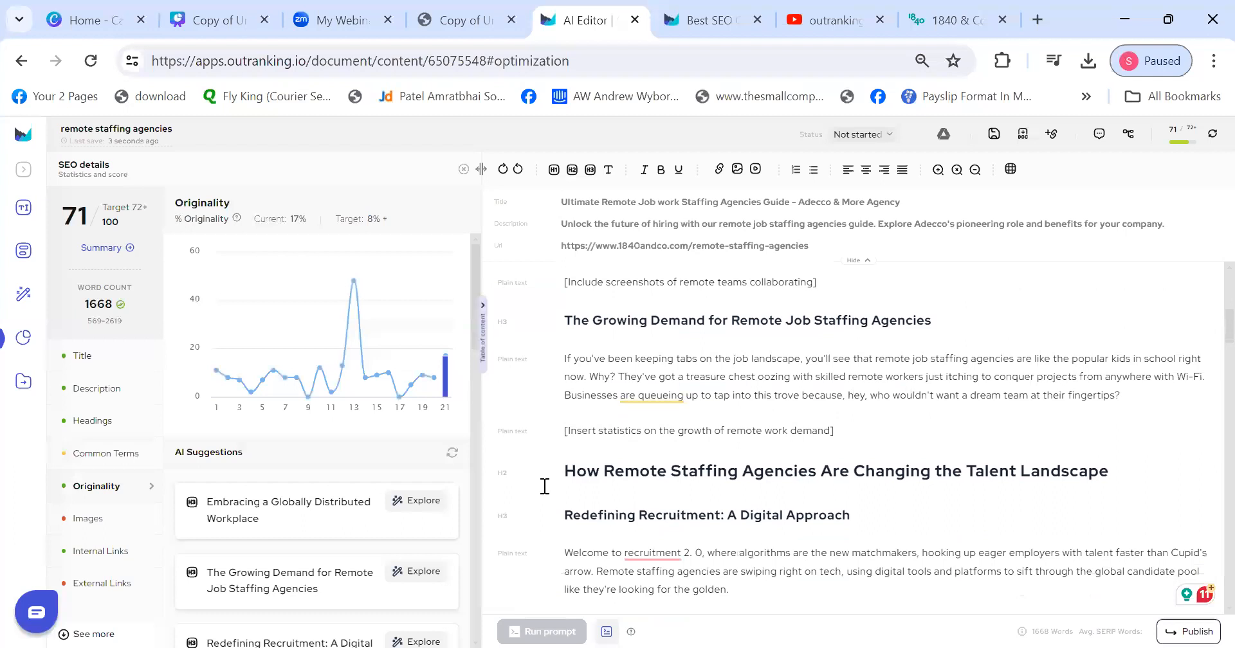
- Explore the AI originality suggestions for the five headings from "Embracing a Globally Distributed Workplace" to "Scaling Teams with Quality Assurance"
{"action": "scroll", "coordinate": [476, 260], "scroll_direction": "down", "scroll_amount": 3}
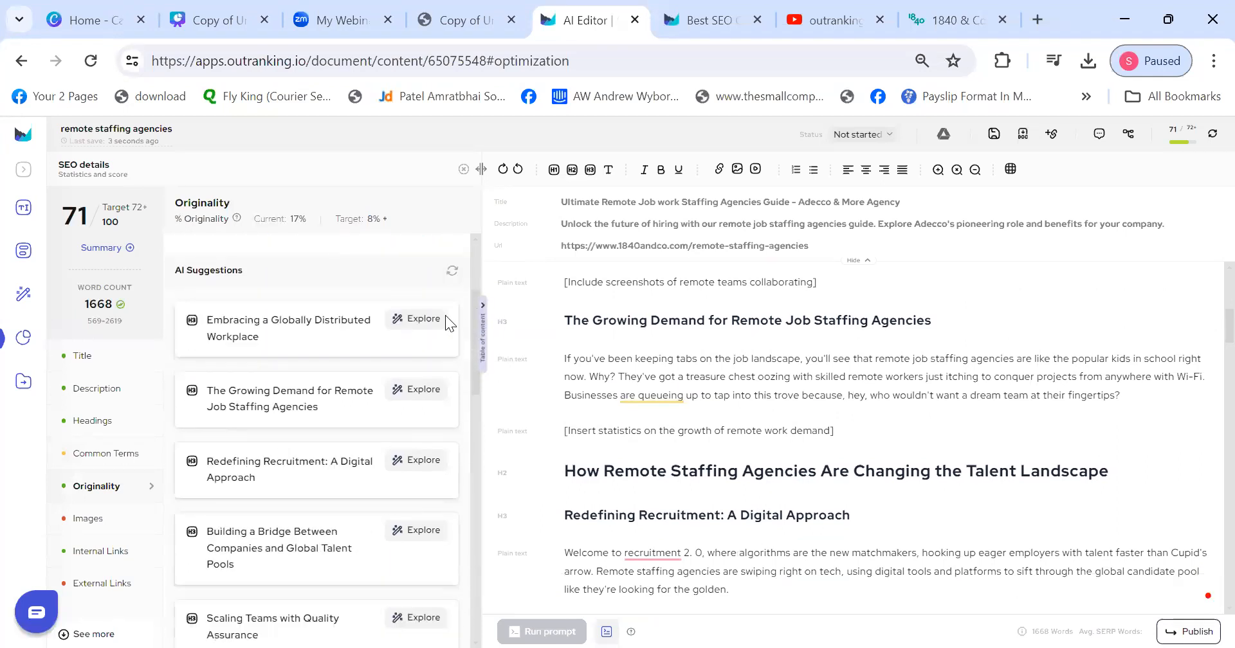
{"action": "left_click", "coordinate": [432, 329]}
{"action": "left_click", "coordinate": [443, 390]}
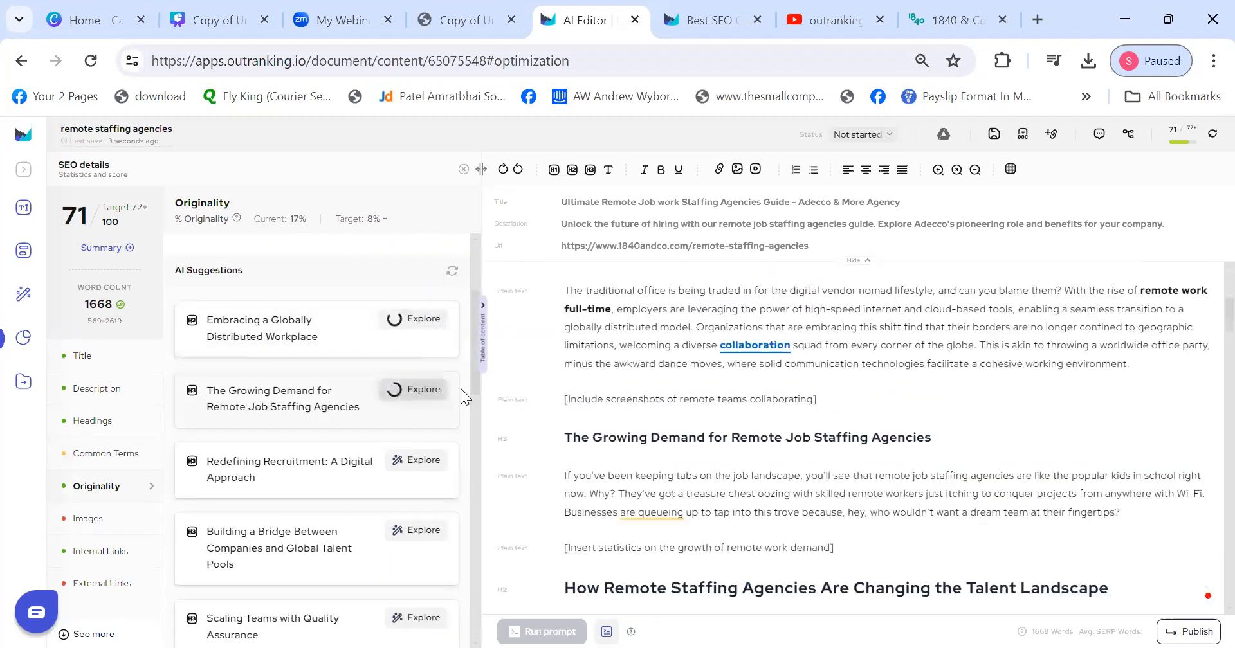
{"action": "scroll", "coordinate": [476, 389], "scroll_direction": "down", "scroll_amount": 2}
{"action": "left_click", "coordinate": [417, 343]}
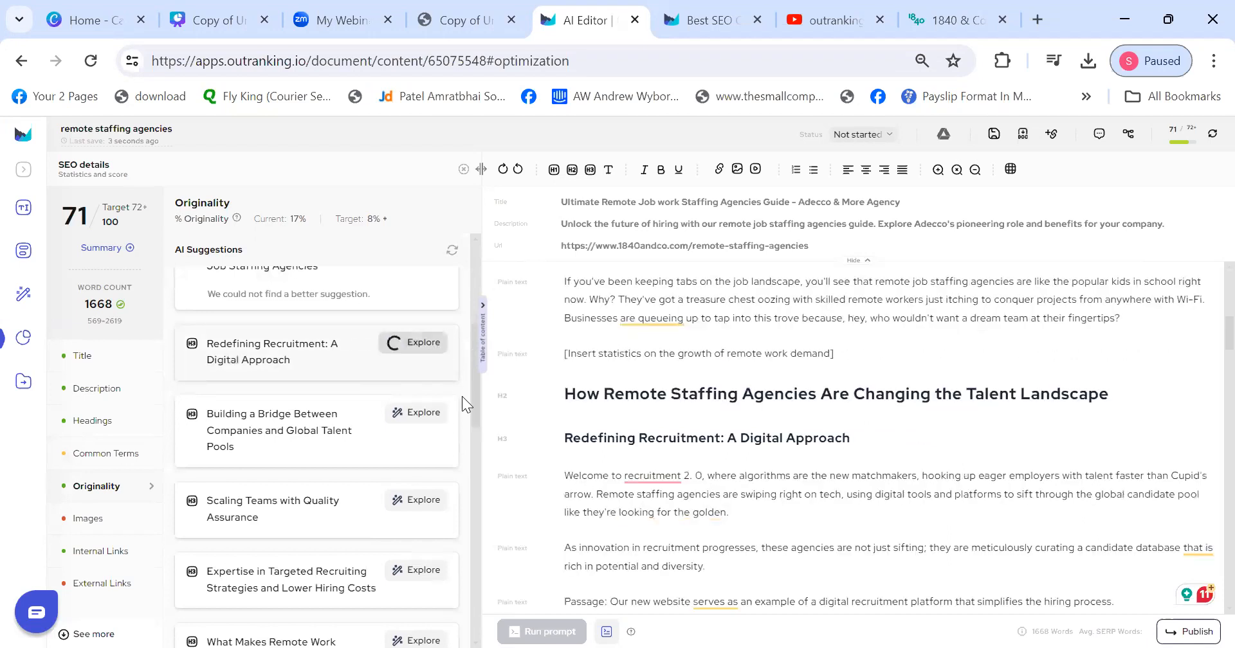
{"action": "left_click", "coordinate": [423, 413]}
{"action": "scroll", "coordinate": [478, 412], "scroll_direction": "down", "scroll_amount": 2}
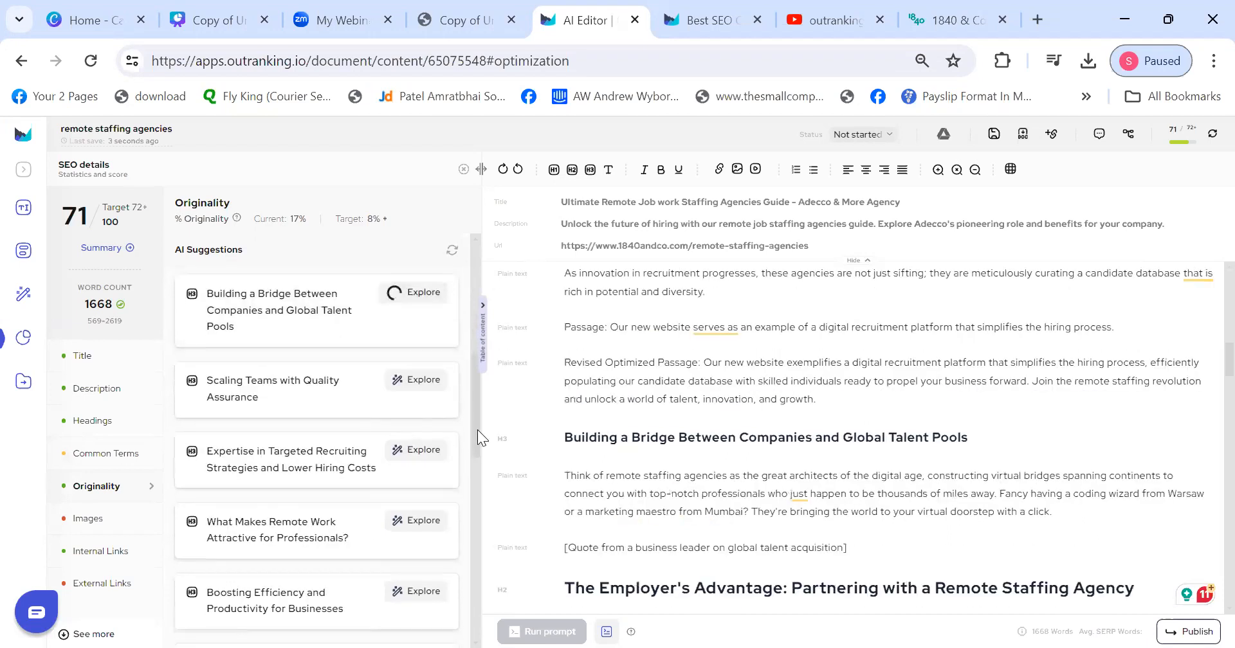
{"action": "left_click", "coordinate": [413, 405]}
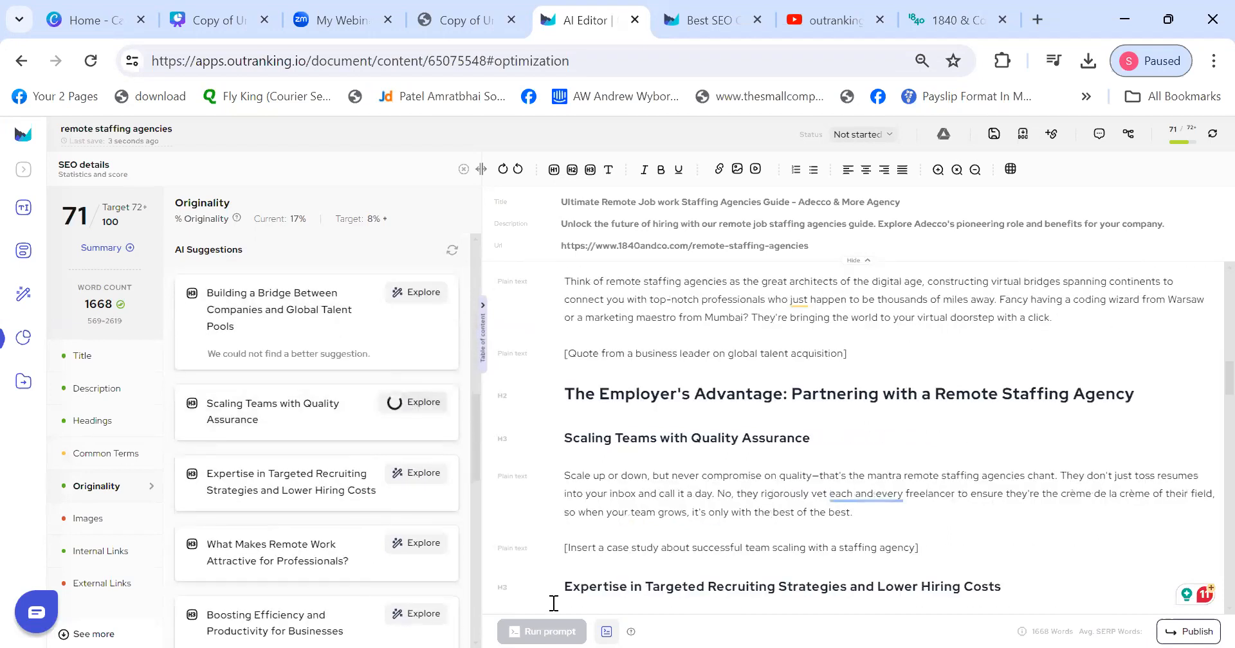
{"action": "left_click_drag", "start_coordinate": [562, 550], "coordinate": [1004, 542]}
{"action": "left_click", "coordinate": [1003, 541]}
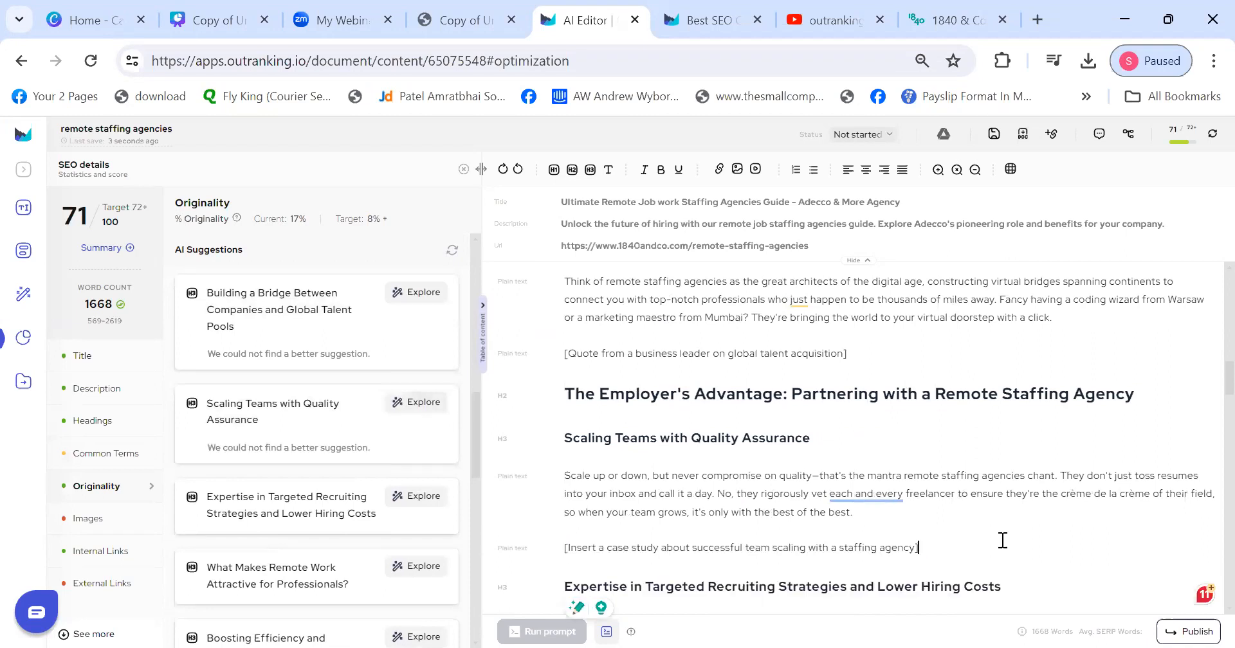
- Compare the draft's image count with its target, and open the image upload dialog and dismiss it without choosing a file
{"action": "left_click", "coordinate": [113, 524]}
{"action": "left_click_drag", "start_coordinate": [397, 219], "coordinate": [450, 226]}
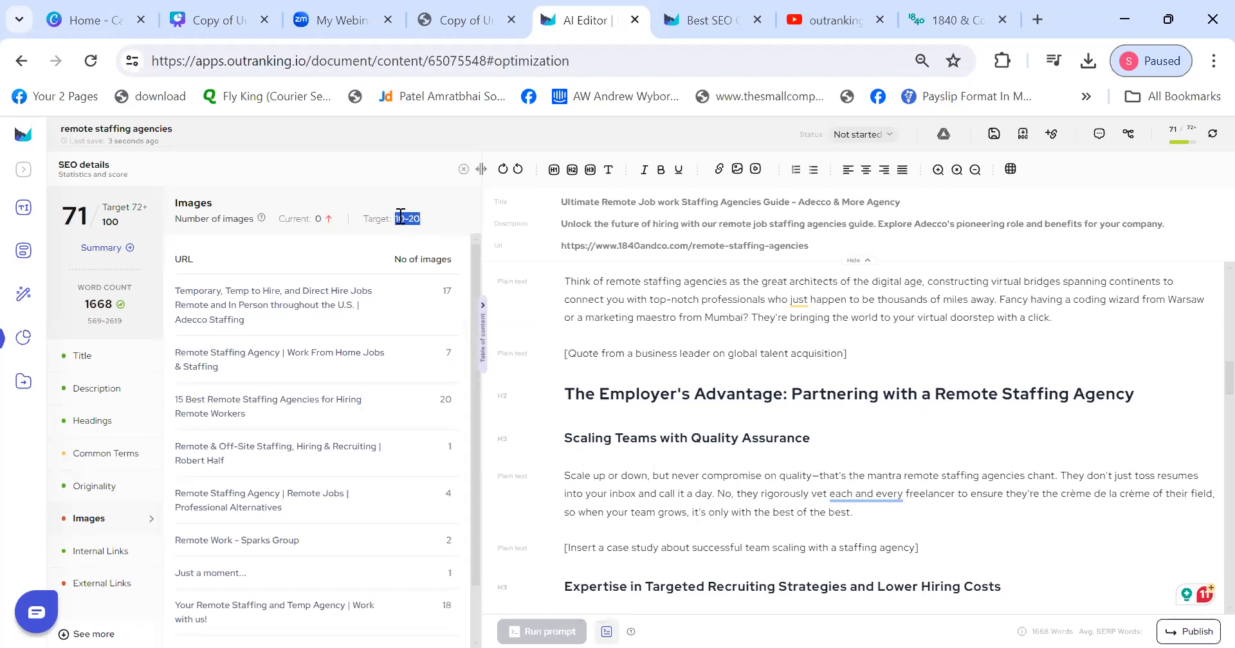
{"action": "left_click", "coordinate": [738, 169]}
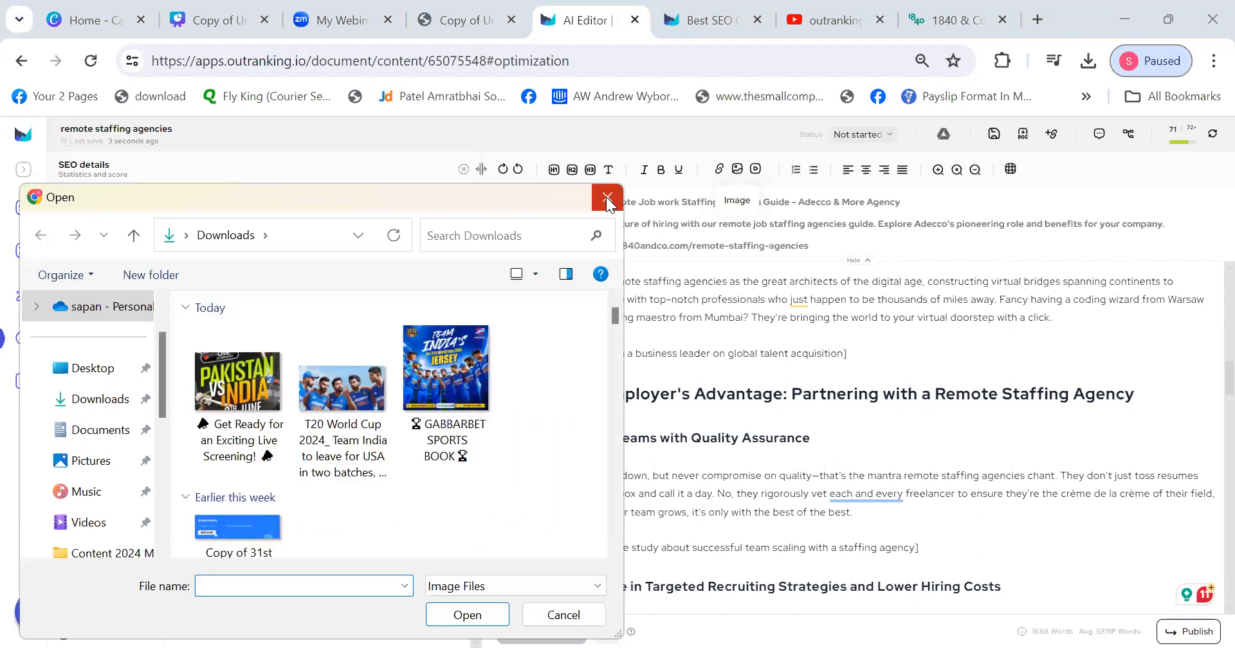
{"action": "left_click", "coordinate": [606, 197]}
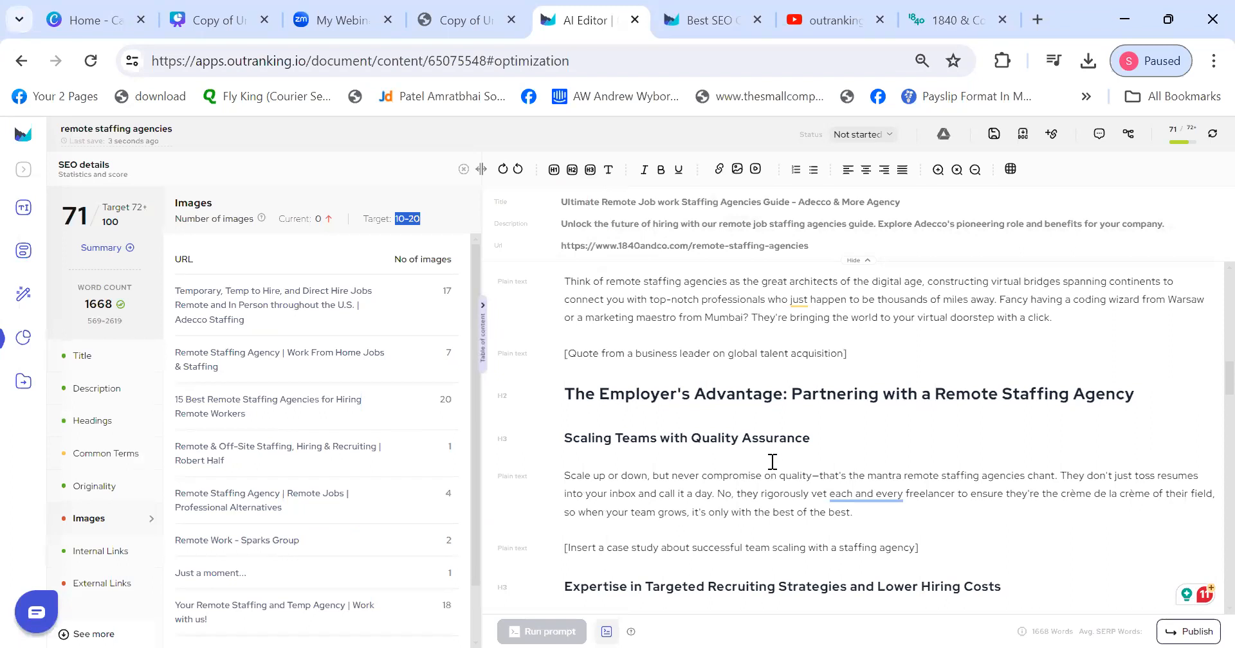
{"action": "left_click", "coordinate": [735, 342]}
- Compare the draft's internal and external link counts with their targets
{"action": "left_click", "coordinate": [105, 553]}
{"action": "left_click_drag", "start_coordinate": [402, 222], "coordinate": [439, 212]}
{"action": "left_click", "coordinate": [439, 213]}
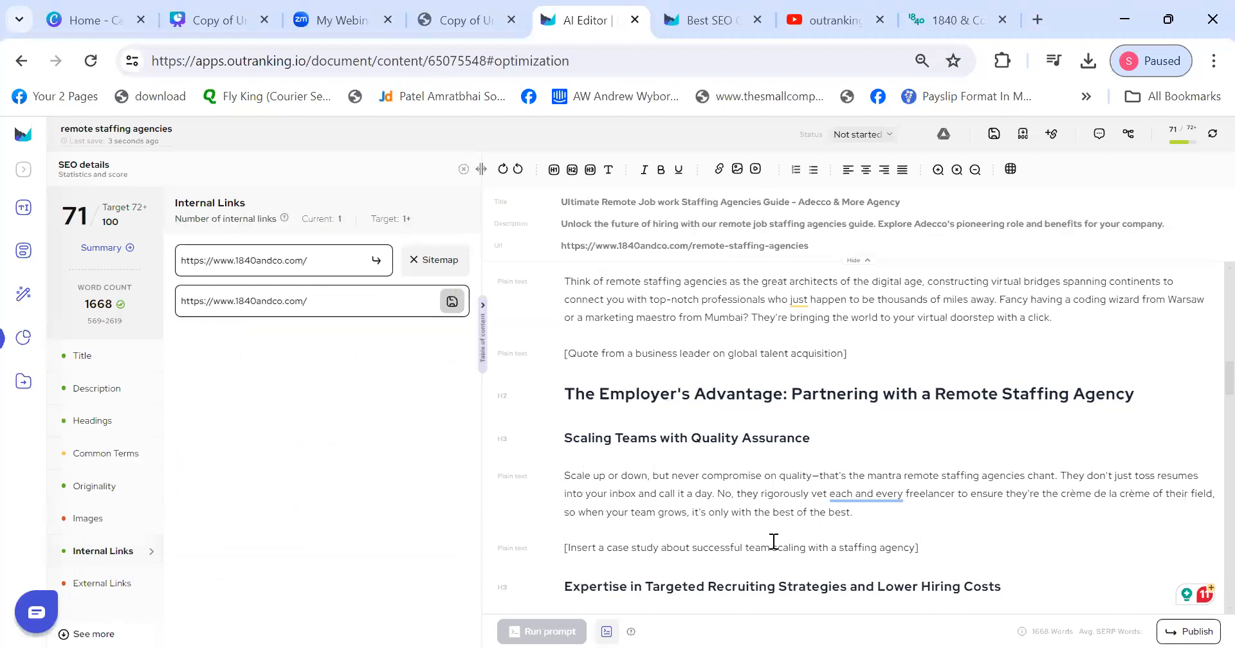
{"action": "left_click", "coordinate": [100, 584]}
{"action": "left_click_drag", "start_coordinate": [423, 220], "coordinate": [472, 211]}
{"action": "left_click", "coordinate": [739, 415]}
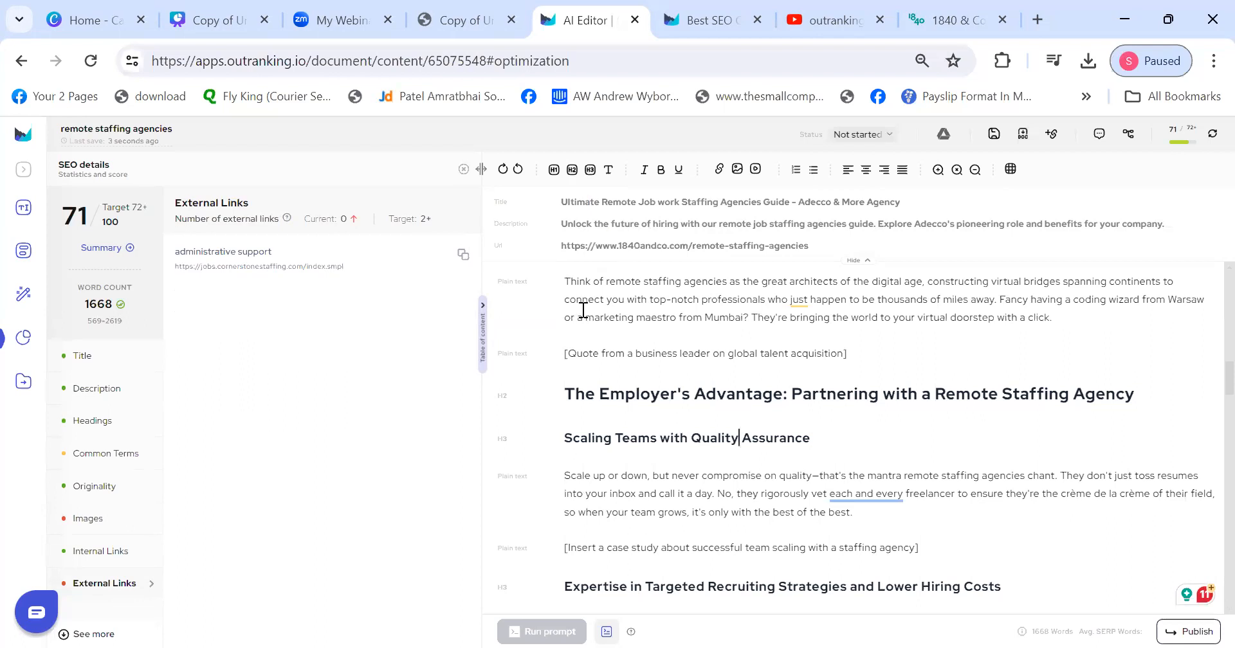
- Expand the list of SEO factors and review the video opportunity and the competitors' list items
{"action": "left_click", "coordinate": [102, 628]}
{"action": "scroll", "coordinate": [69, 490], "scroll_direction": "down", "scroll_amount": 2}
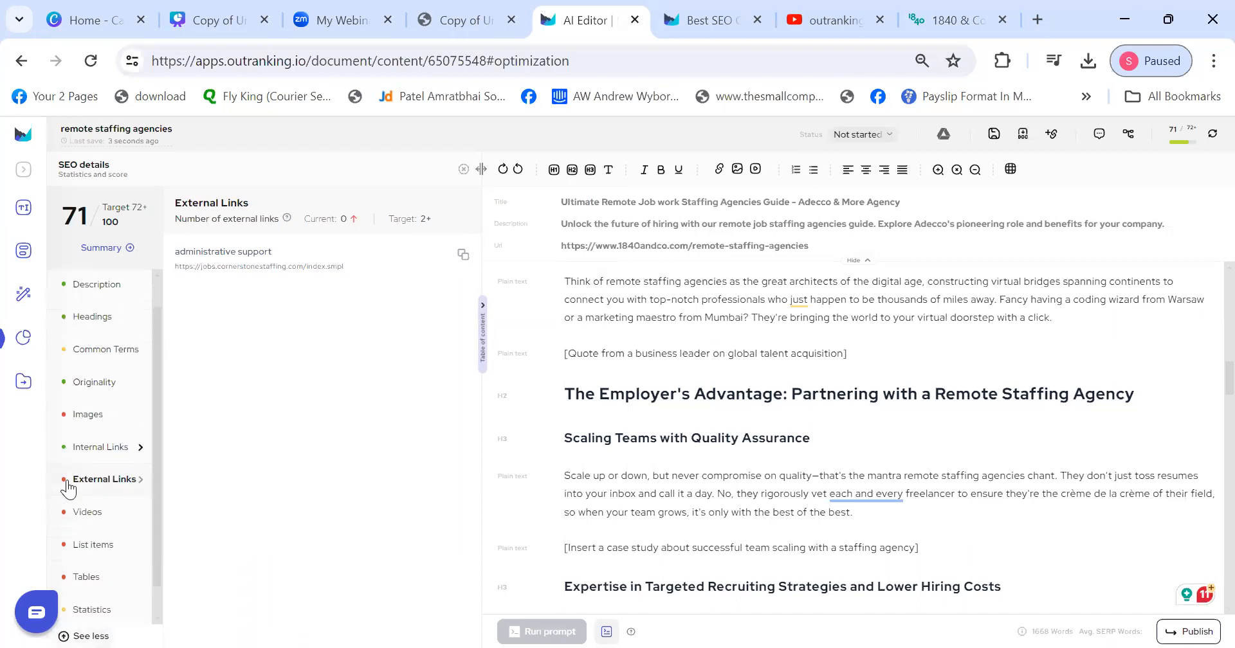
{"action": "left_click", "coordinate": [104, 478]}
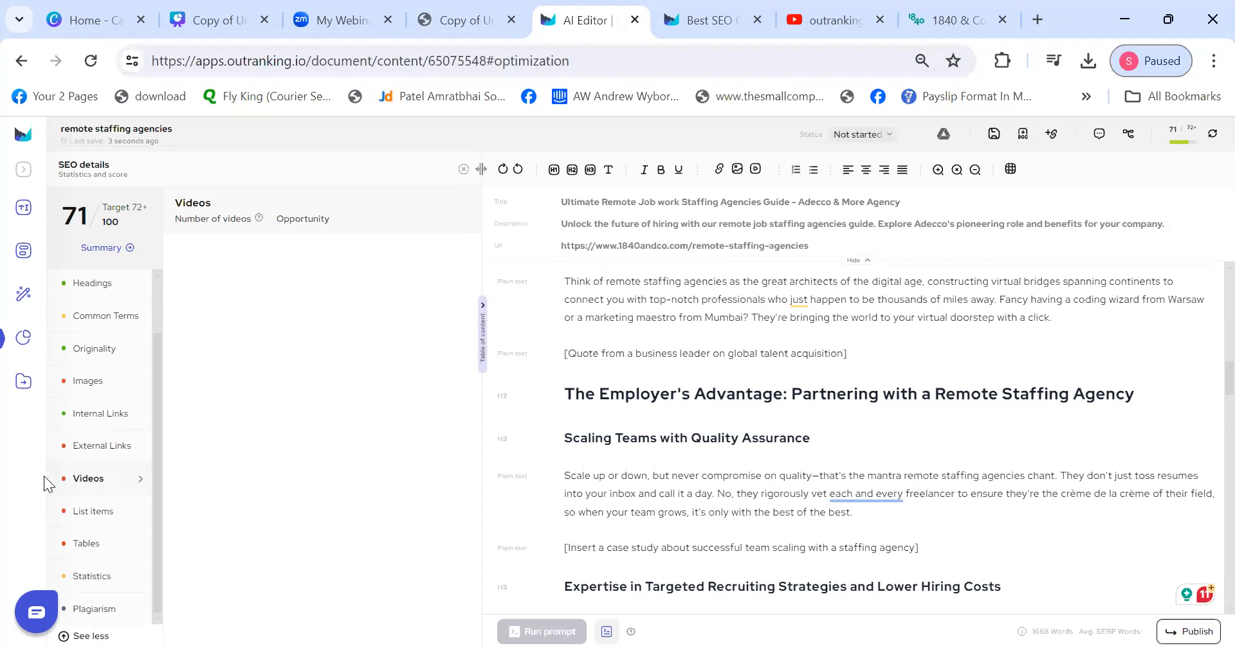
{"action": "left_click", "coordinate": [91, 511]}
{"action": "scroll", "coordinate": [433, 258], "scroll_direction": "down", "scroll_amount": 2}
{"action": "scroll", "coordinate": [433, 258], "scroll_direction": "down", "scroll_amount": 5}
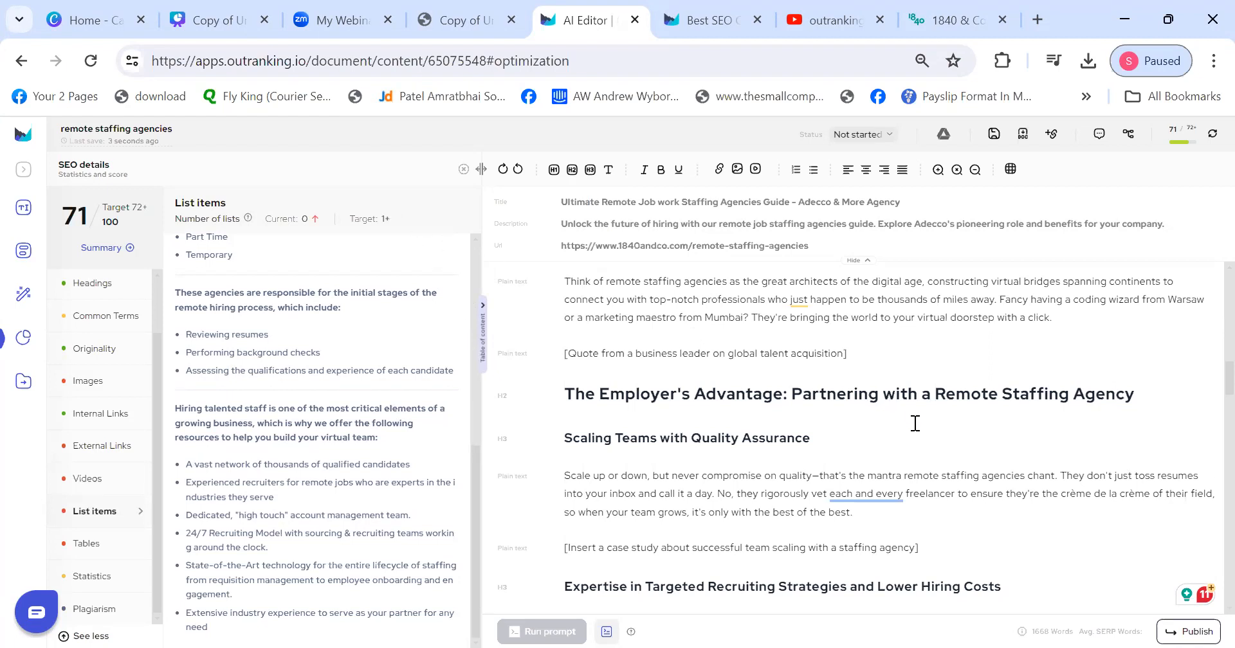
- Delete the paragraph and checklist infographic placeholder under "What Factors Should I Consider When Choosing a Remote Job Staffing Agency?"
{"action": "scroll", "coordinate": [1210, 467], "scroll_direction": "down", "scroll_amount": 10}
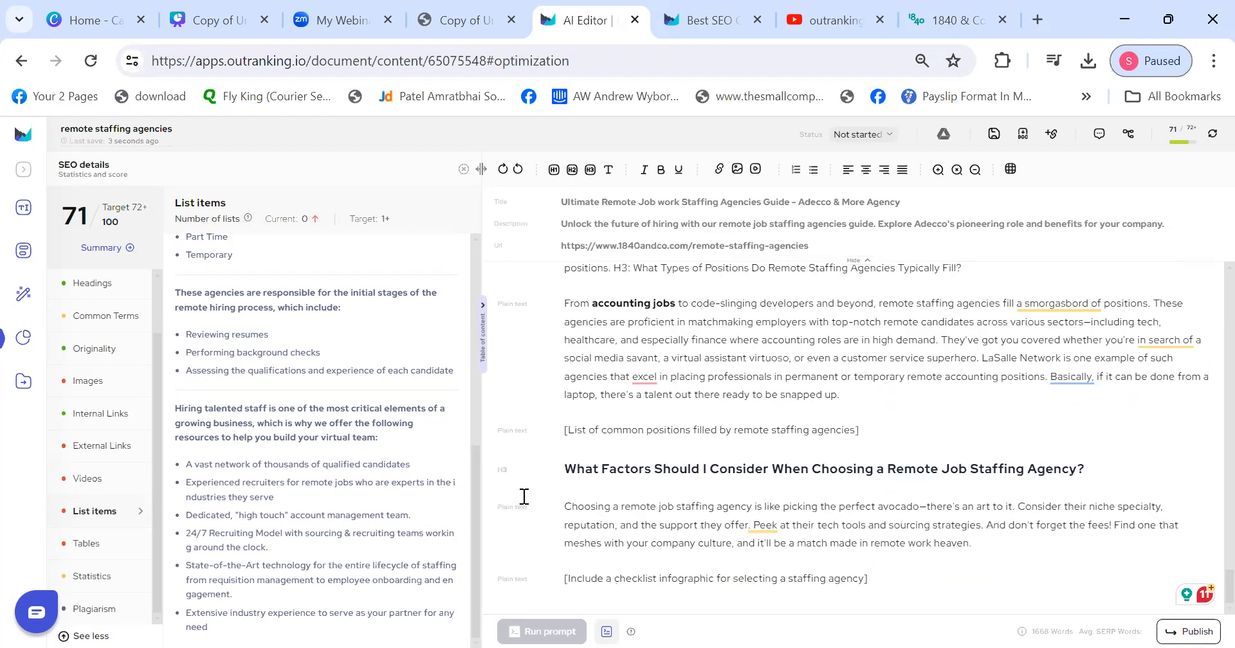
{"action": "left_click", "coordinate": [566, 509]}
{"action": "left_click_drag", "start_coordinate": [569, 507], "coordinate": [1042, 582]}
{"action": "key", "text": "BackSpace"}
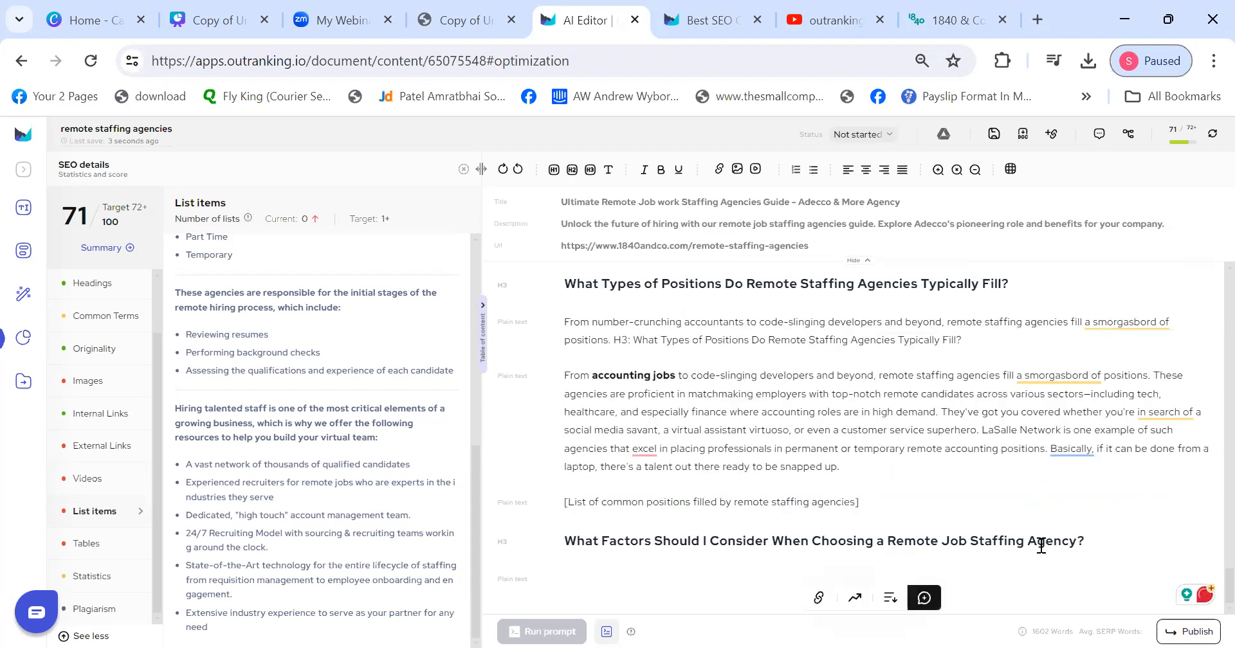
- Below that heading, create the AI prompt ">write Factors Should I Consider When Choosing a Remote Job Staffing Agency?" and remove the duplicate ">write" line
{"action": "type", "text": ">"}
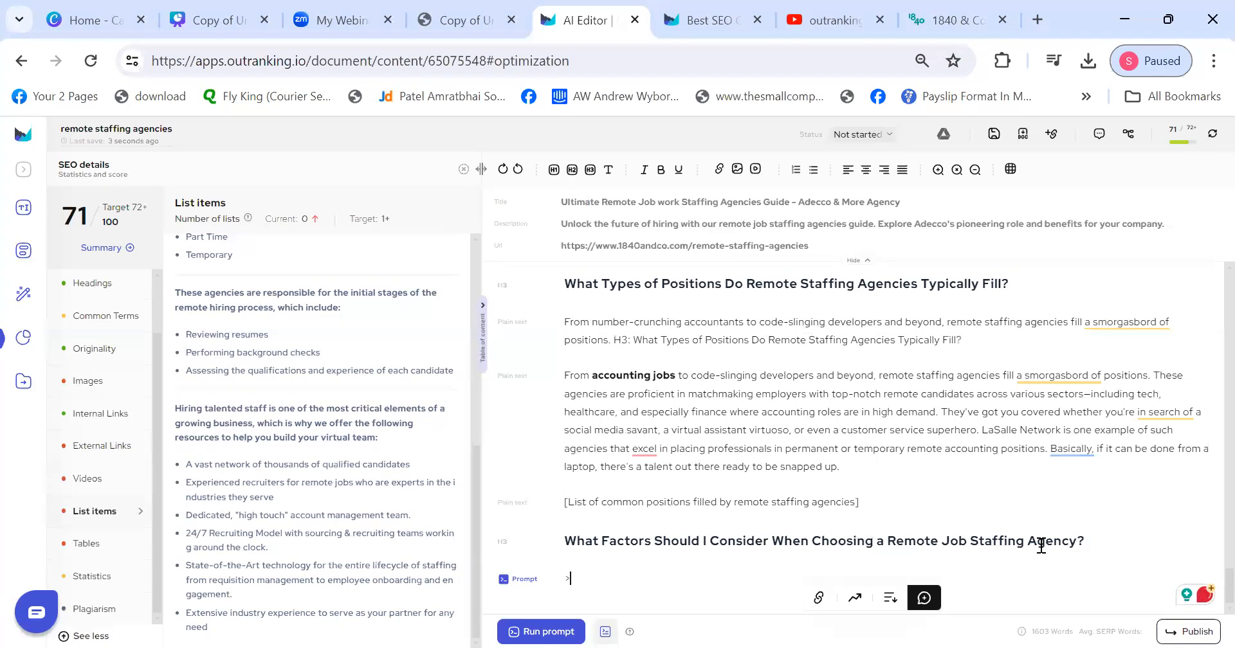
{"action": "type", "text": "writ"}
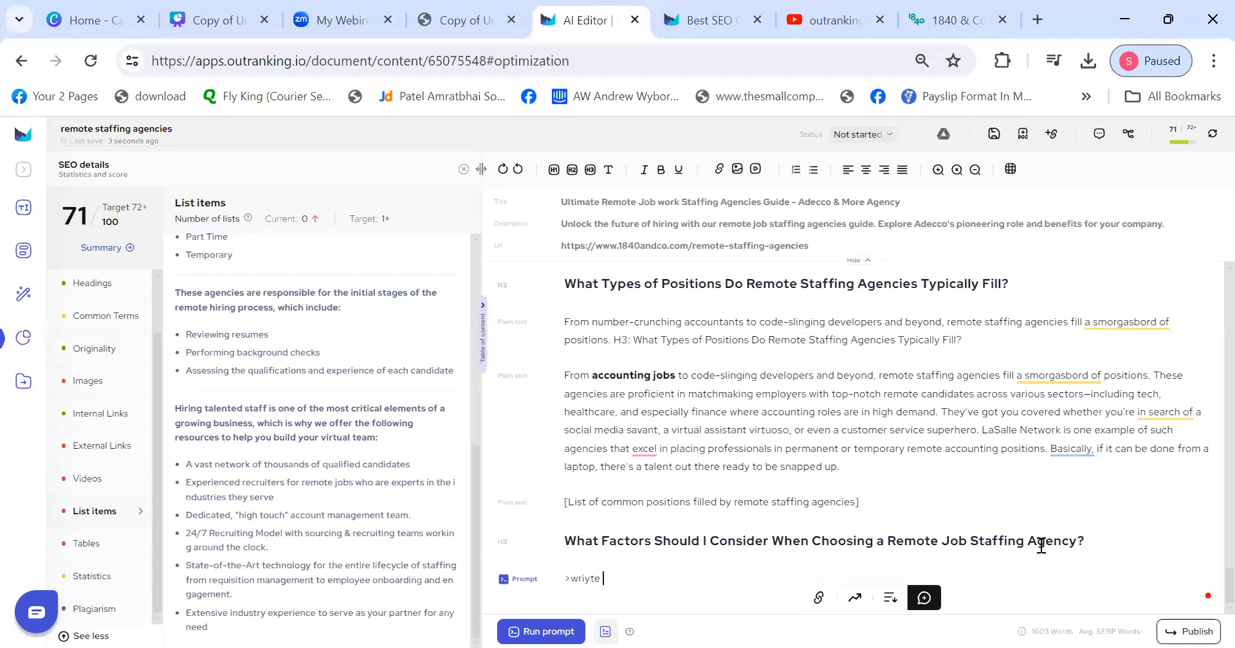
{"action": "type", "text": "e infr"}
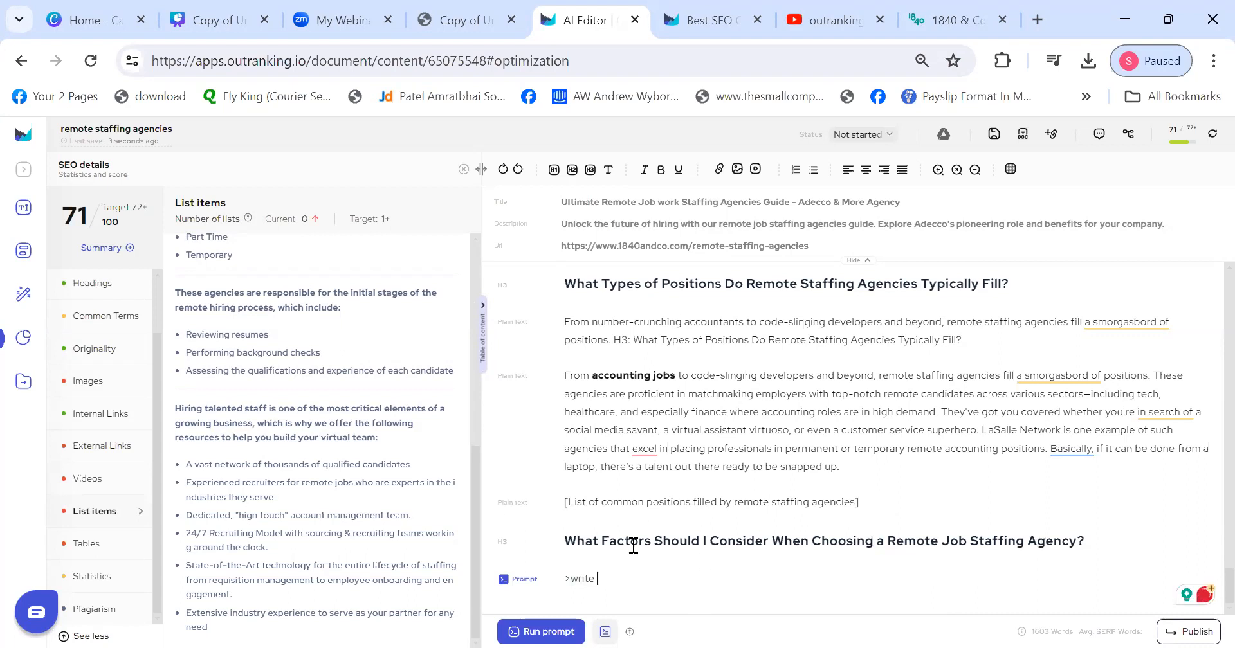
{"action": "left_click_drag", "start_coordinate": [602, 541], "coordinate": [1075, 555]}
{"action": "key", "text": "ctrl+c"}
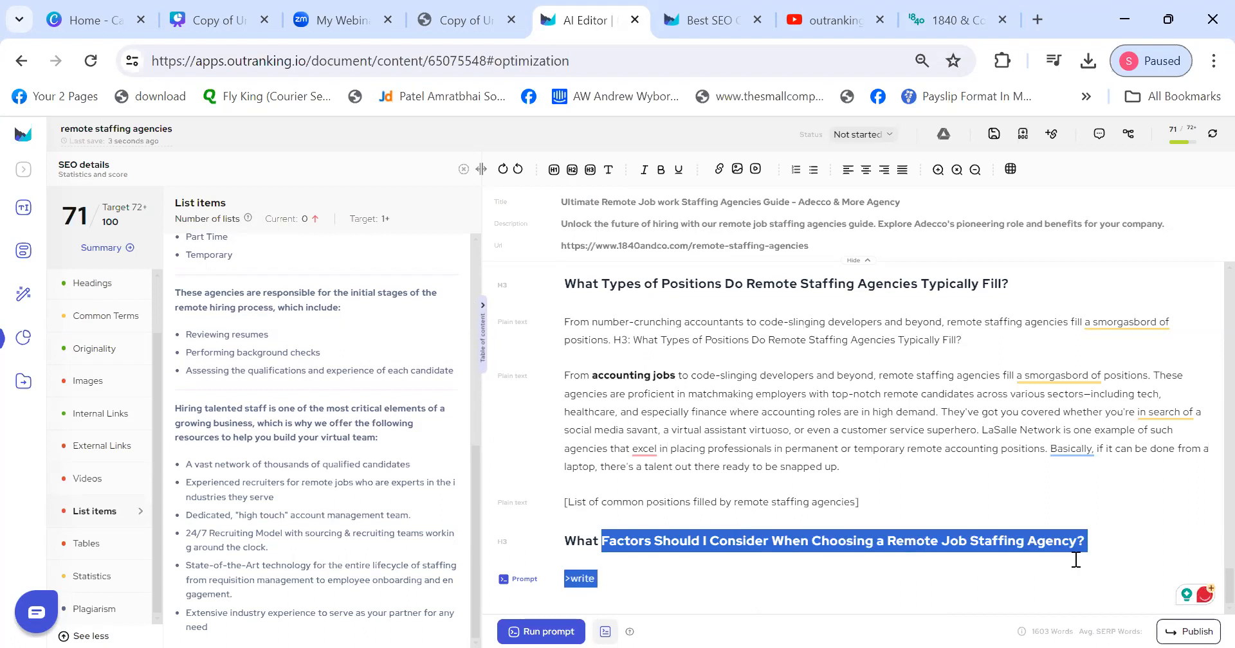
{"action": "left_click", "coordinate": [632, 576]}
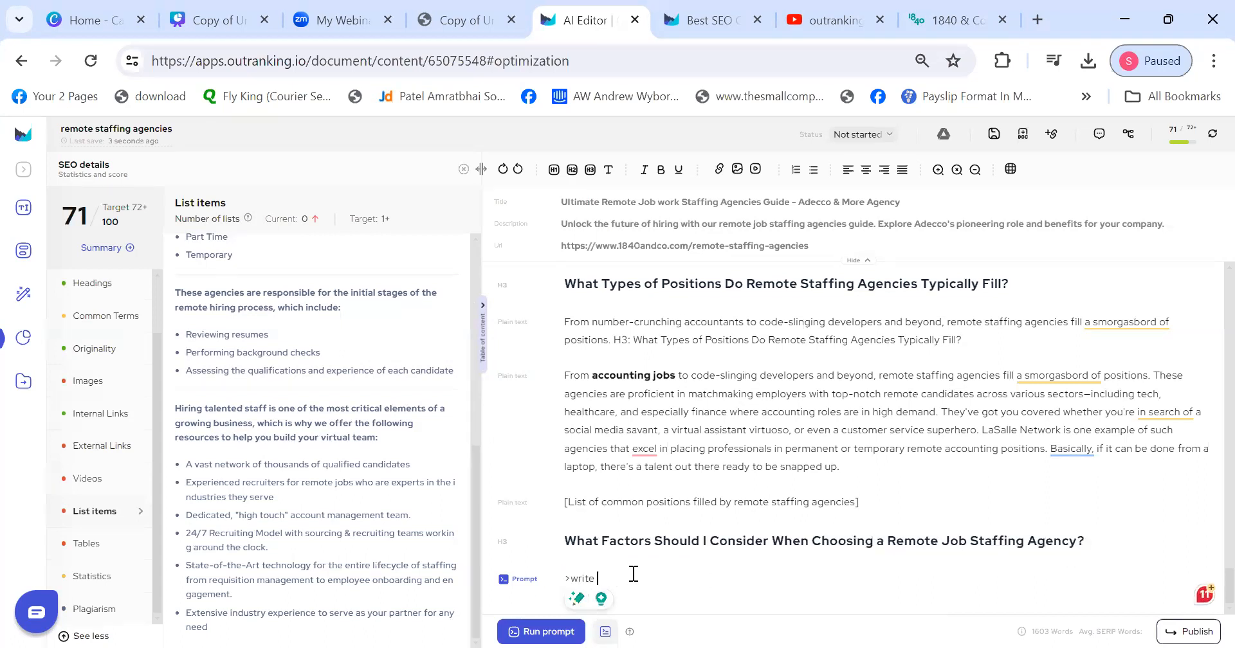
{"action": "key", "text": "ctrl+v"}
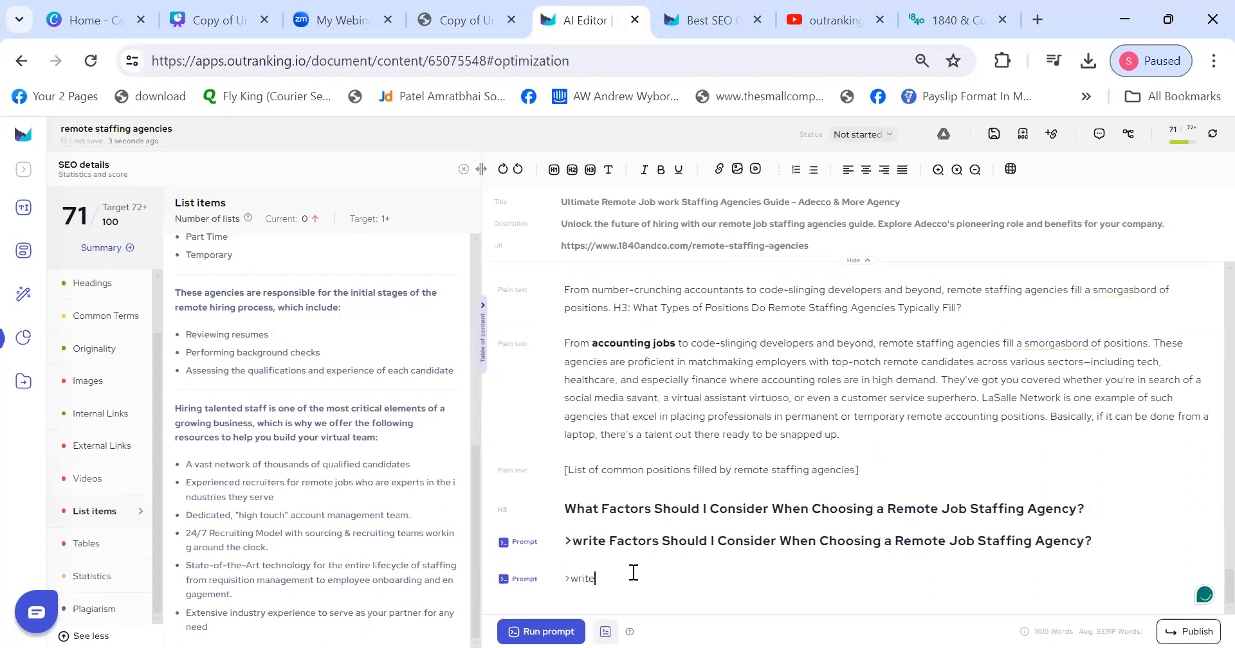
{"action": "key", "text": "shift+Home"}
{"action": "key", "text": "BackSpace"}
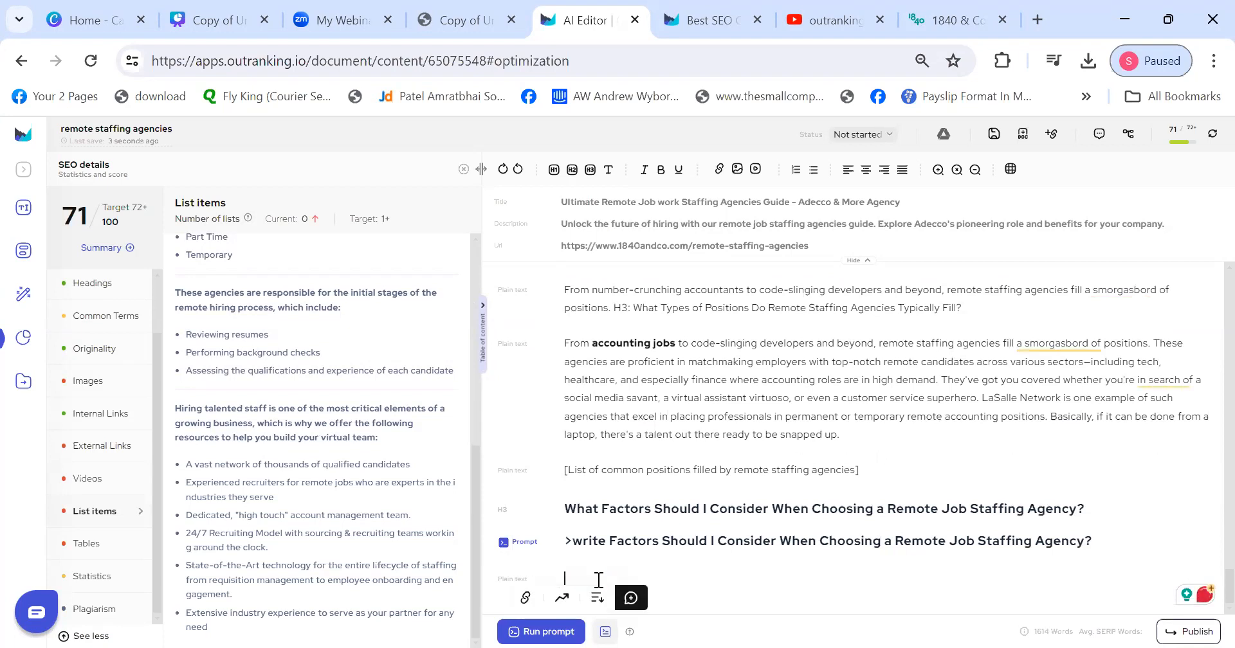
- Convert the prompt line to plain text and append "the answer should not be more than 120 words."
{"action": "left_click_drag", "start_coordinate": [1093, 542], "coordinate": [569, 545]}
{"action": "key", "text": "ctrl+b"}
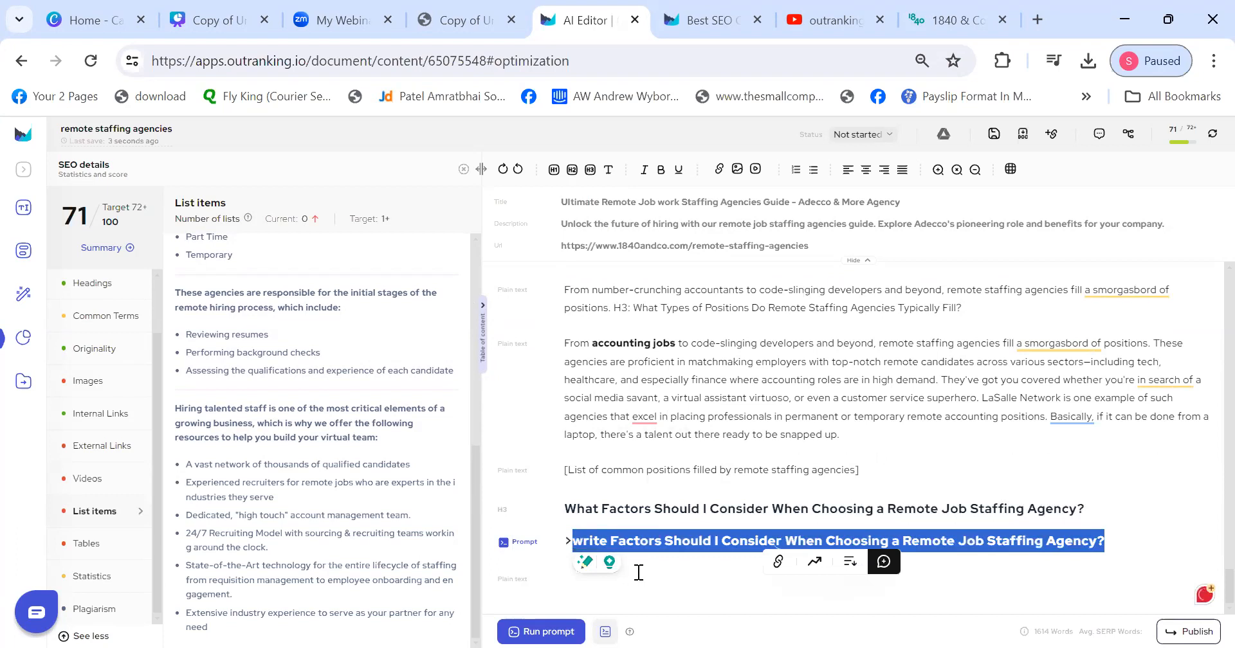
{"action": "key", "text": "ctrl+b"}
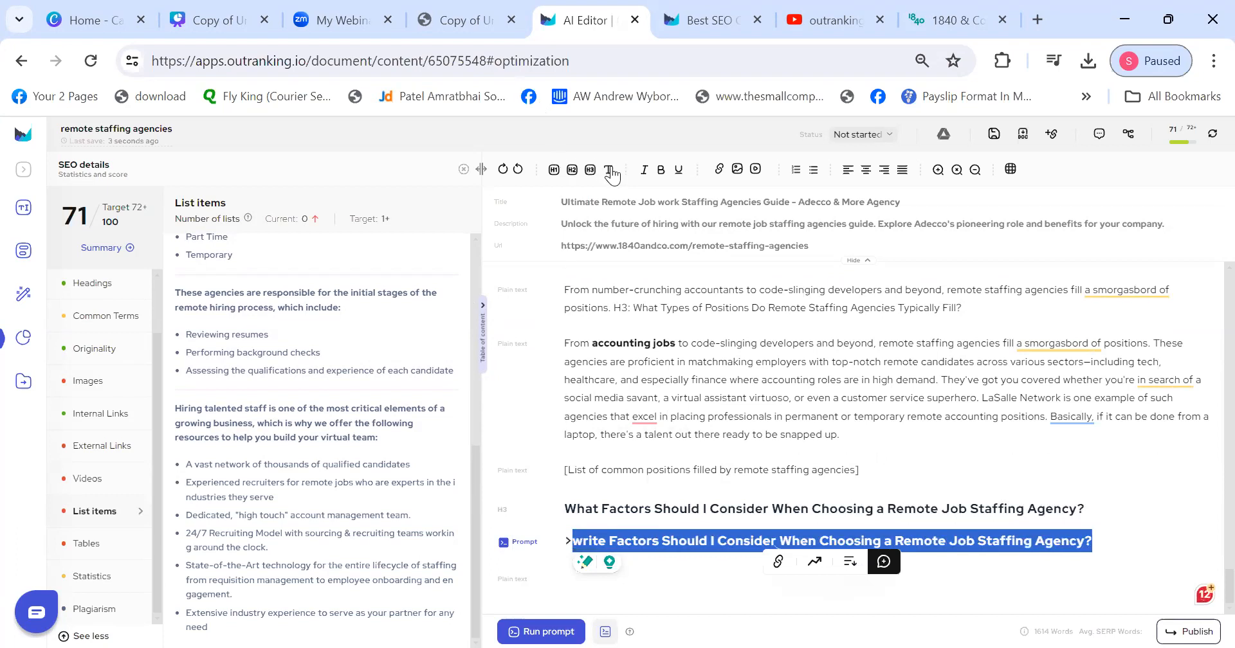
{"action": "left_click", "coordinate": [607, 169]}
{"action": "left_click", "coordinate": [990, 529]}
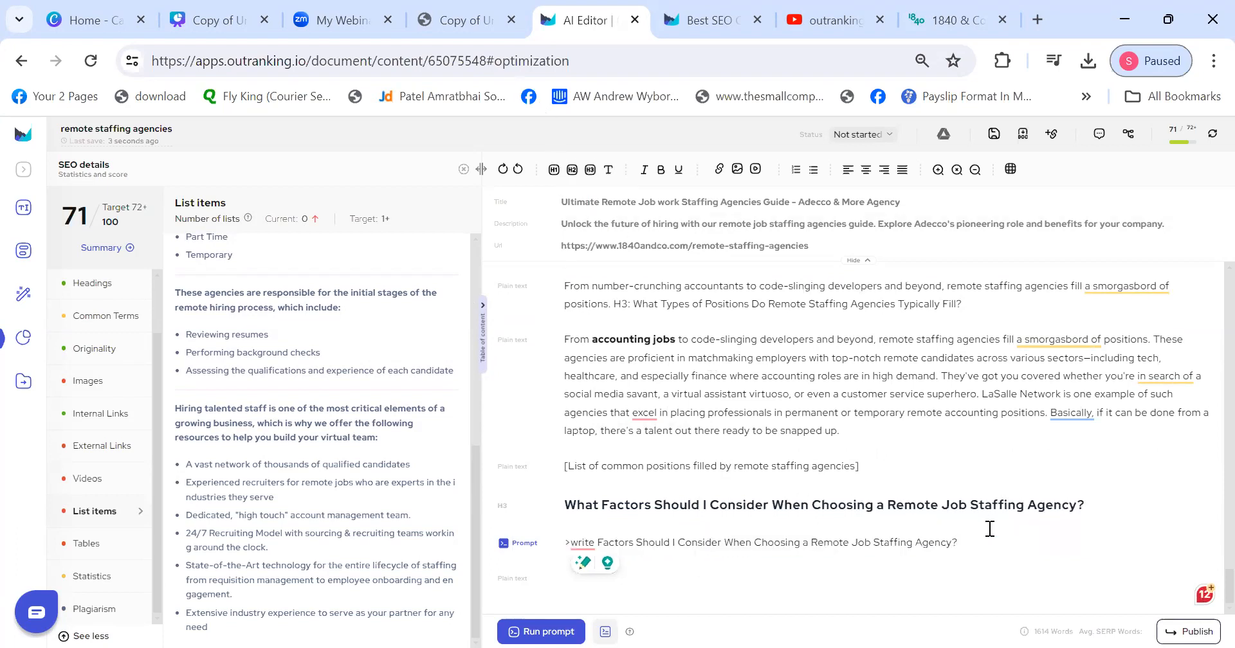
{"action": "type", "text": "the answer should not be more than 120 words."}
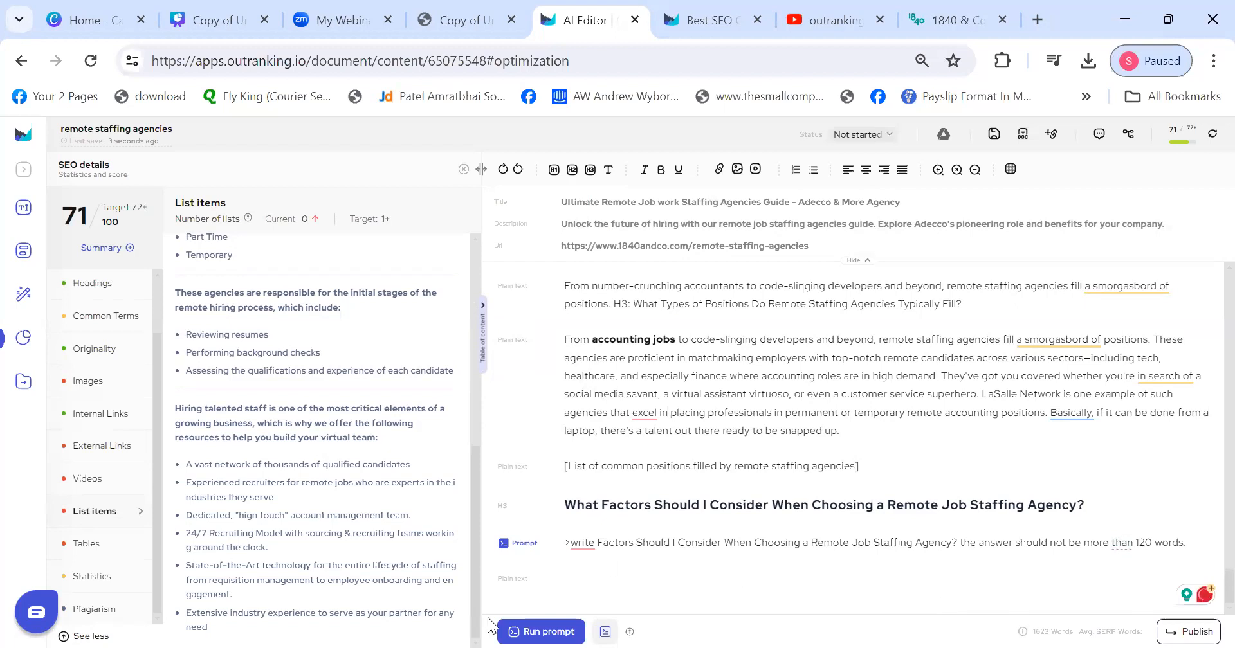
- Run the prompt to generate the answer on factors to consider when choosing a remote job staffing agency
{"action": "left_click", "coordinate": [534, 631]}
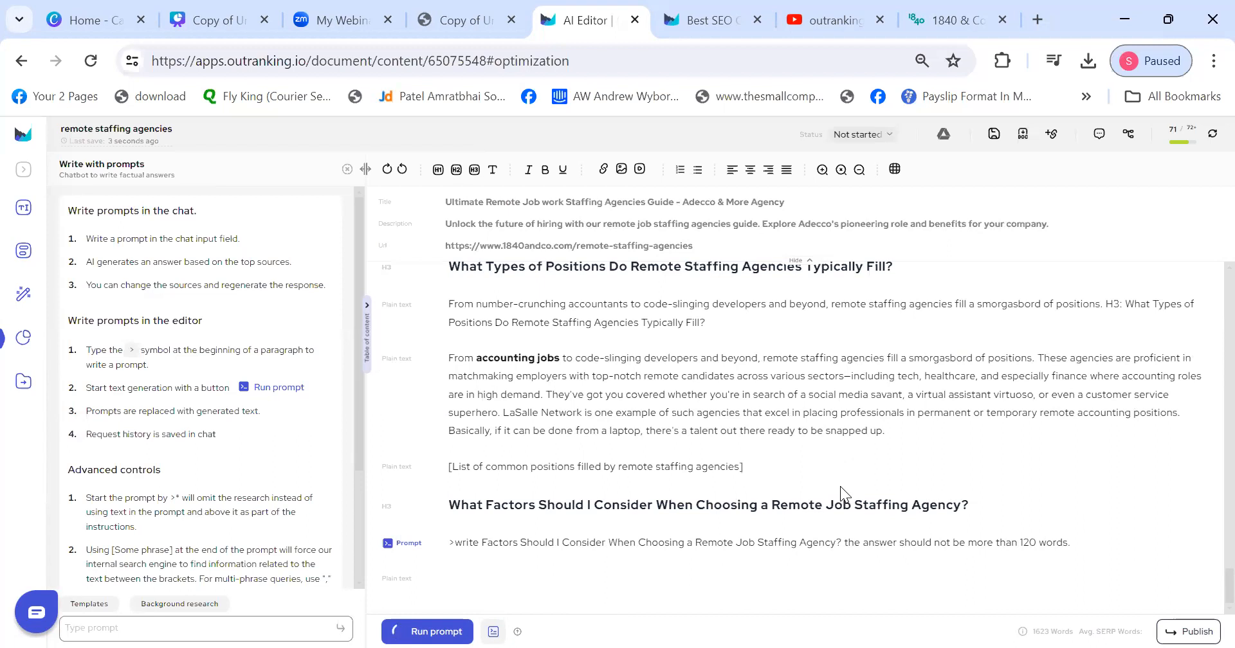
{"action": "scroll", "coordinate": [572, 436], "scroll_direction": "down", "scroll_amount": 1}
{"action": "scroll", "coordinate": [554, 447], "scroll_direction": "down", "scroll_amount": 2}
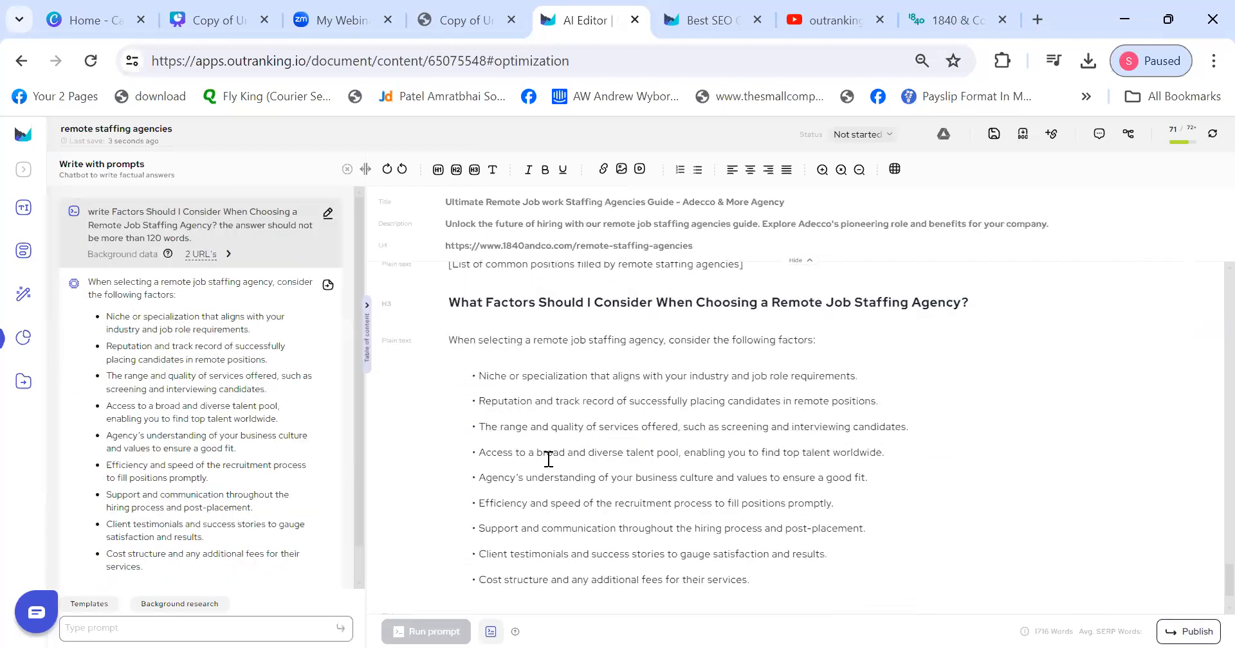
- Return to the SEO details, expand the list of factors and recheck the list items against their target
{"action": "left_click", "coordinate": [16, 348]}
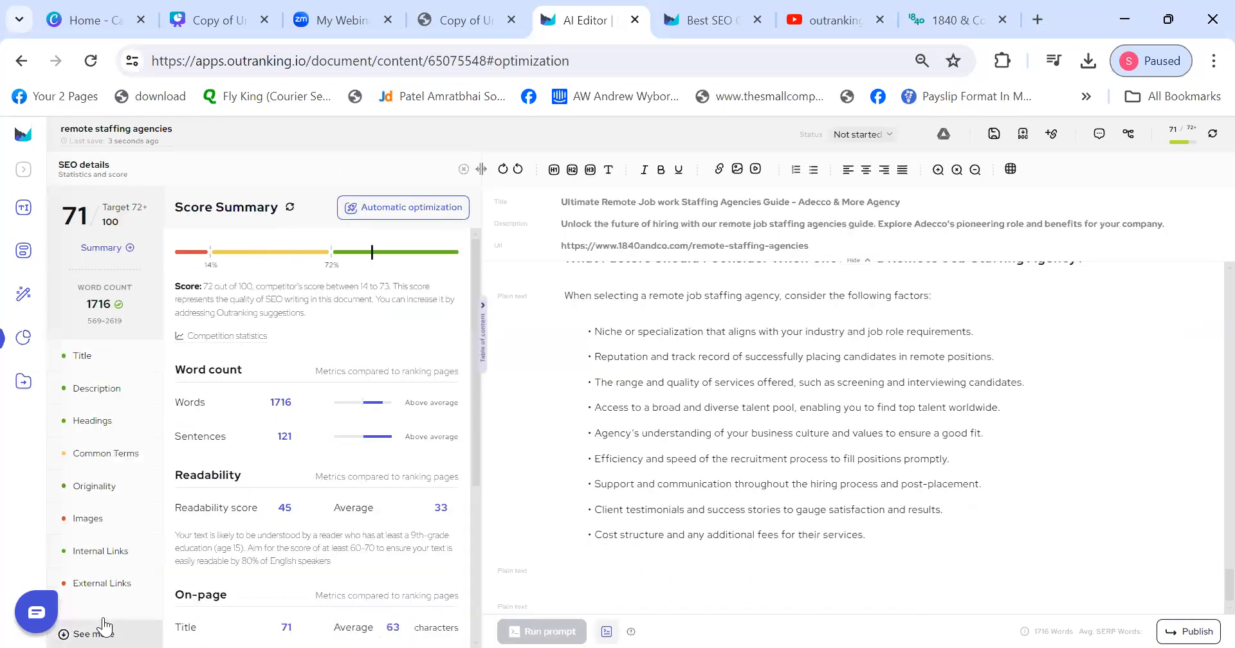
{"action": "left_click", "coordinate": [64, 630]}
{"action": "left_click", "coordinate": [80, 518]}
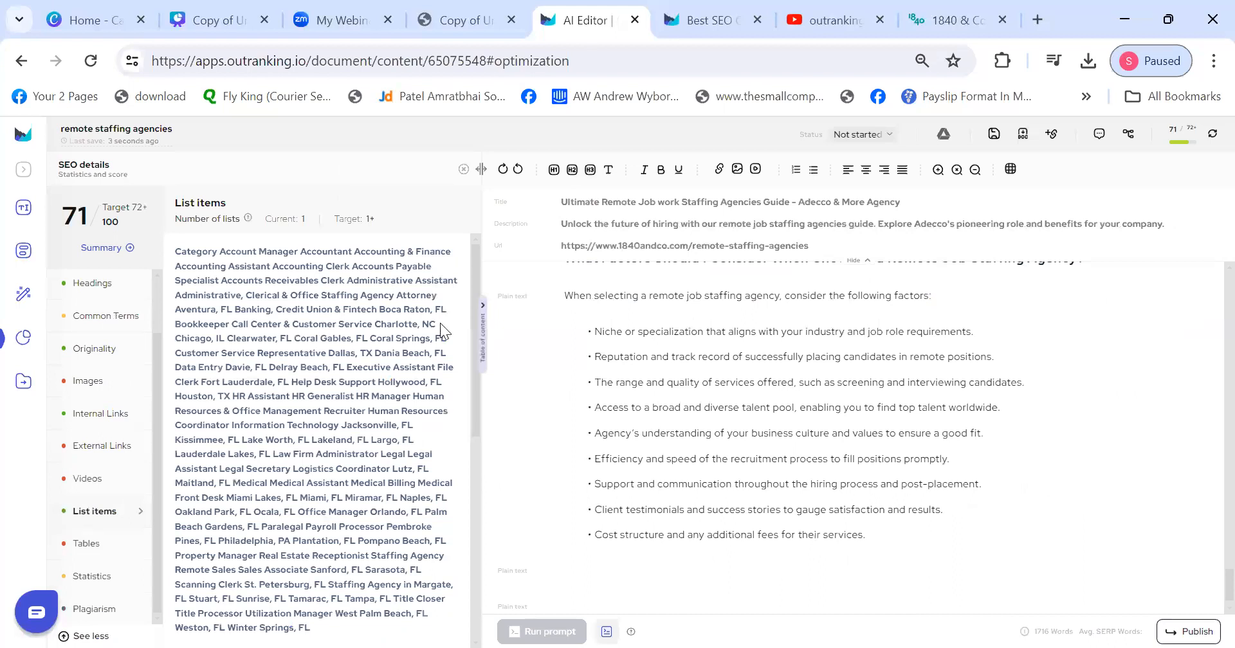
{"action": "left_click", "coordinate": [391, 189]}
{"action": "scroll", "coordinate": [440, 433], "scroll_direction": "down", "scroll_amount": 10}
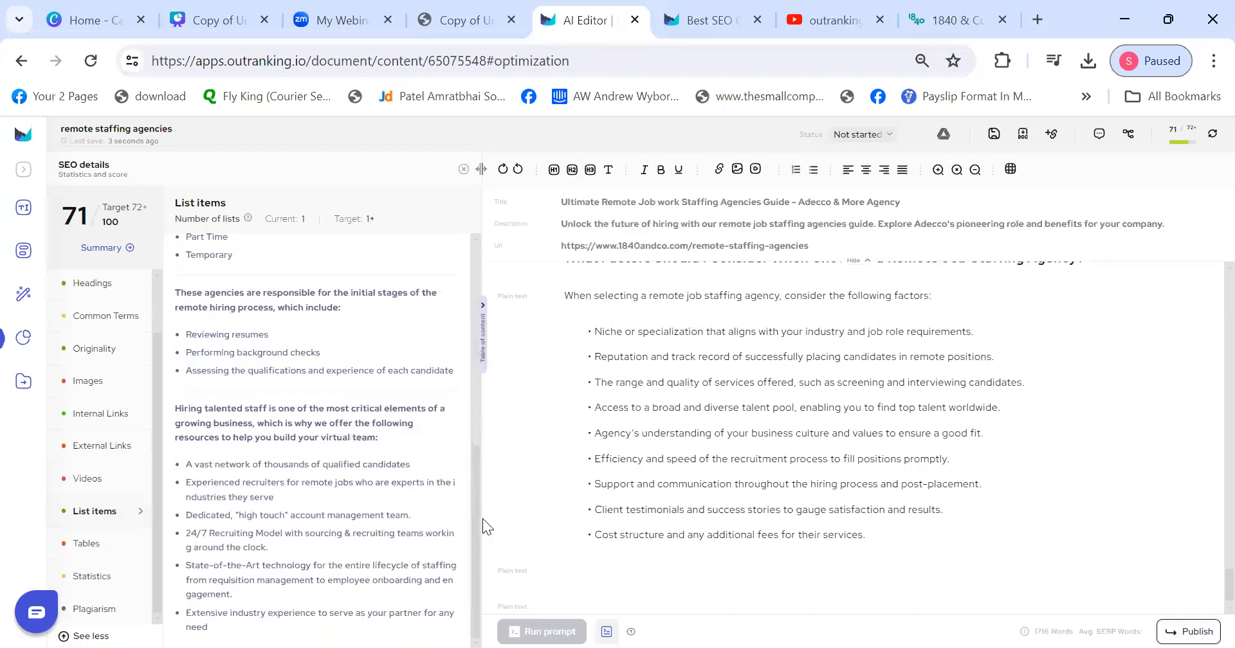
{"action": "left_click_drag", "start_coordinate": [479, 518], "coordinate": [431, 458]}
- Check the Tables factor, insert an empty table of four columns and two rows below the factors list, and undo the insertion
{"action": "left_click", "coordinate": [94, 546]}
{"action": "double_click", "coordinate": [288, 225]}
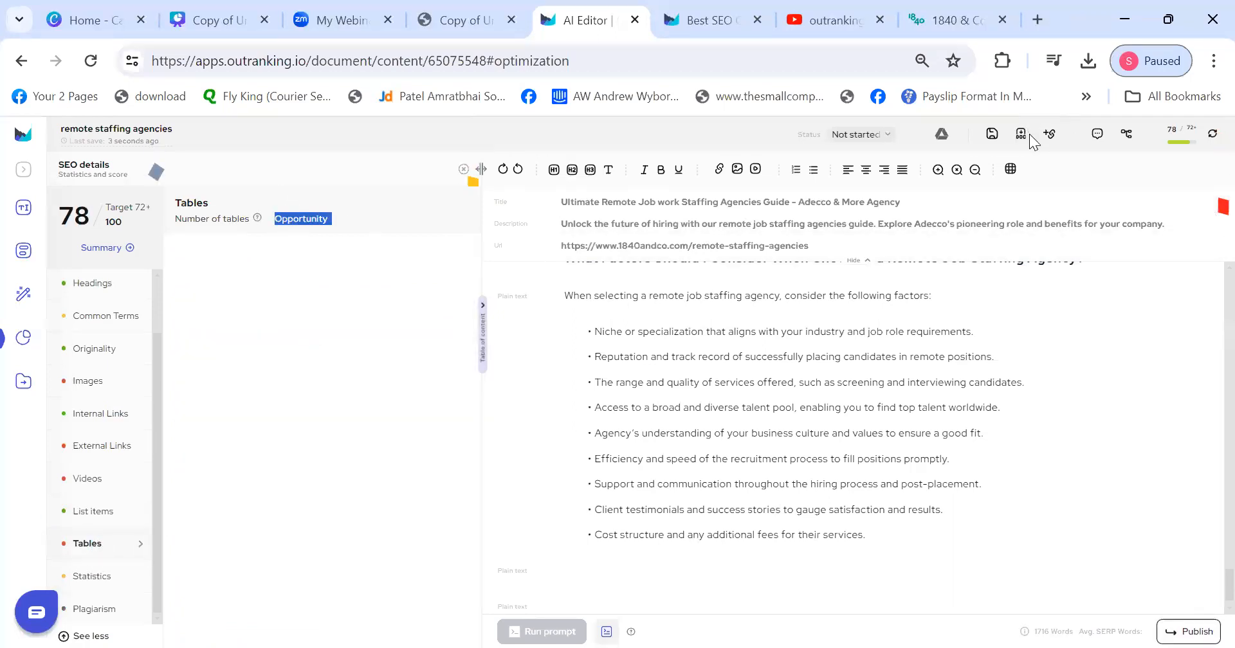
{"action": "left_click", "coordinate": [1010, 169]}
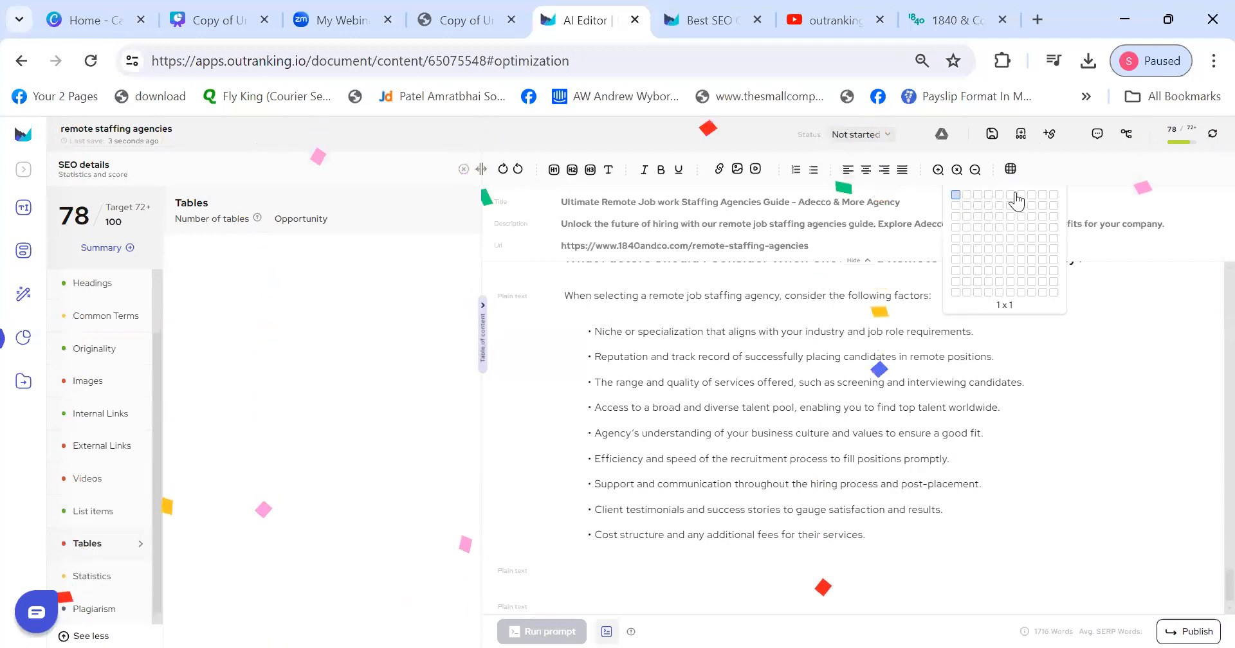
{"action": "left_click", "coordinate": [989, 216]}
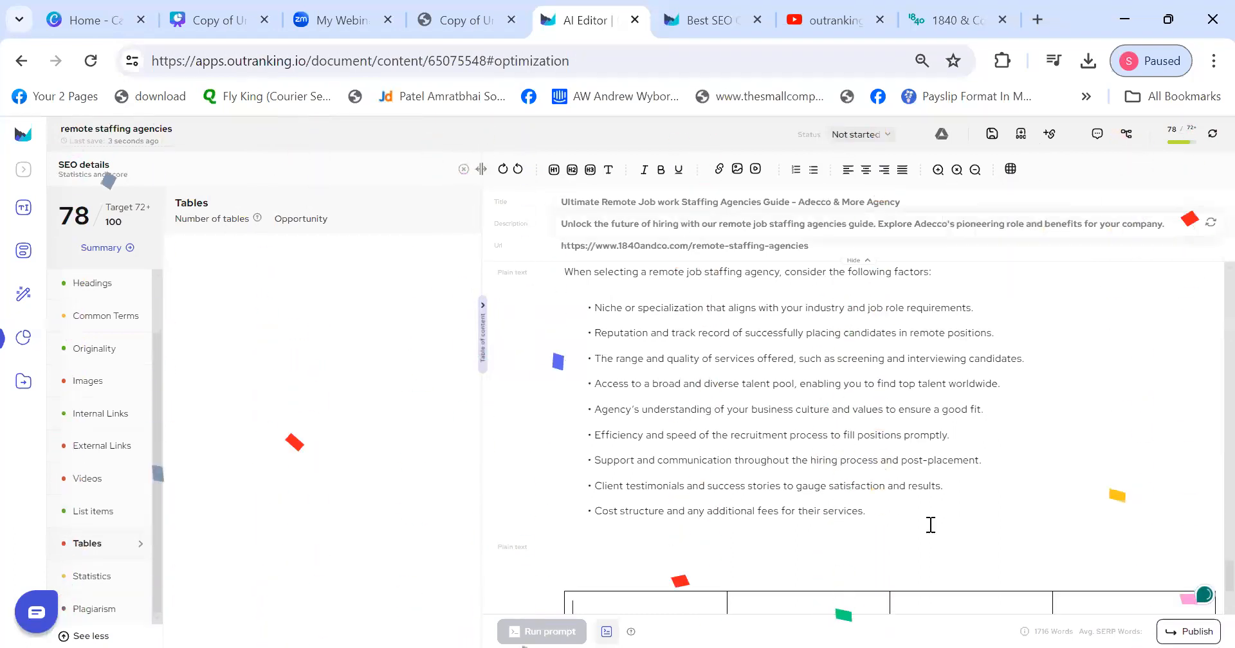
{"action": "scroll", "coordinate": [639, 499], "scroll_direction": "down", "scroll_amount": 2}
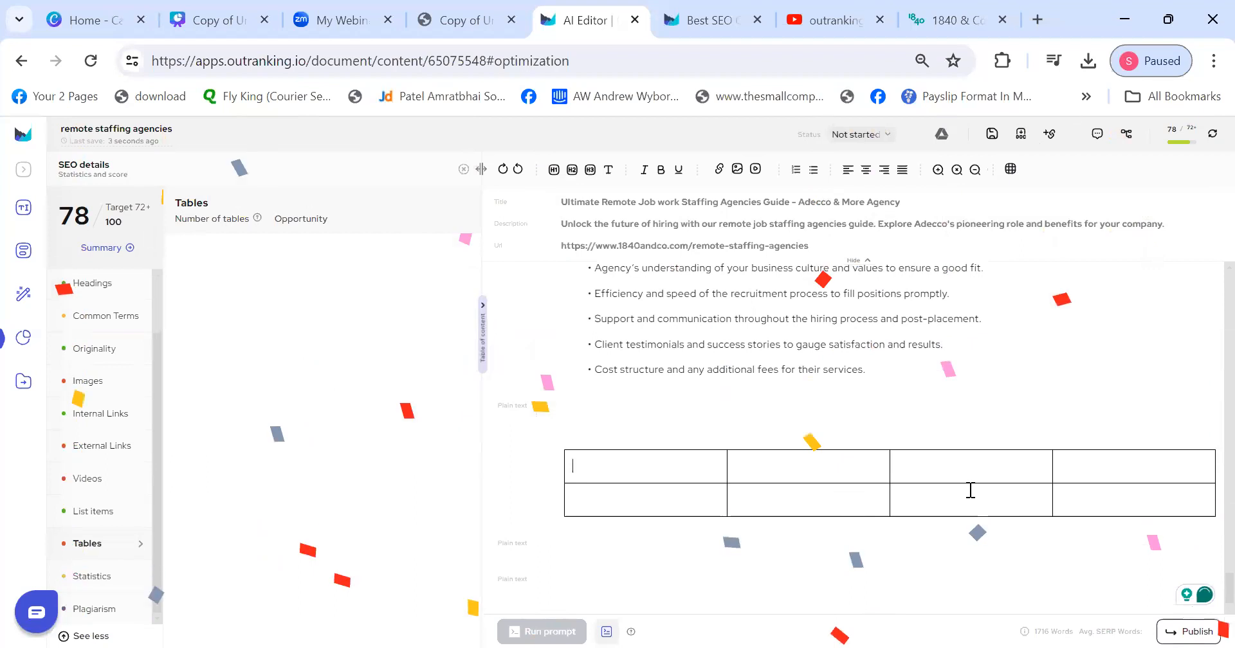
{"action": "key", "text": "ctrl+z"}
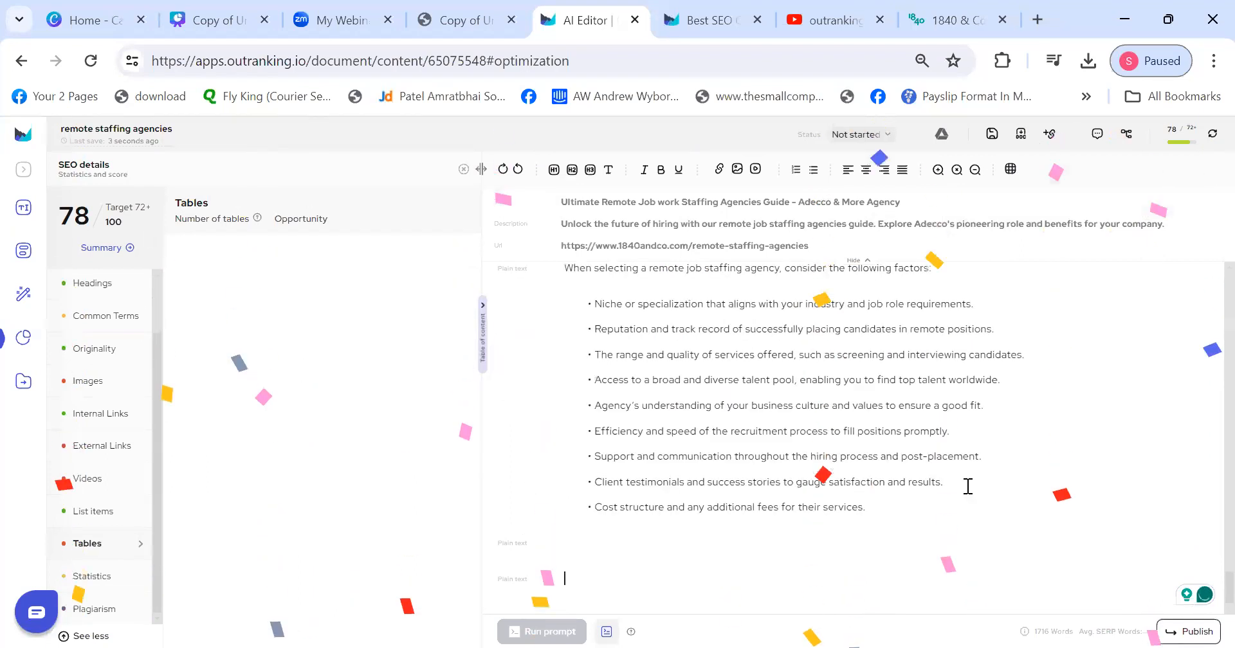
- Review the Statistics factor with the competitors' statistical data, and the Plagiarism scan option
{"action": "left_click", "coordinate": [106, 584]}
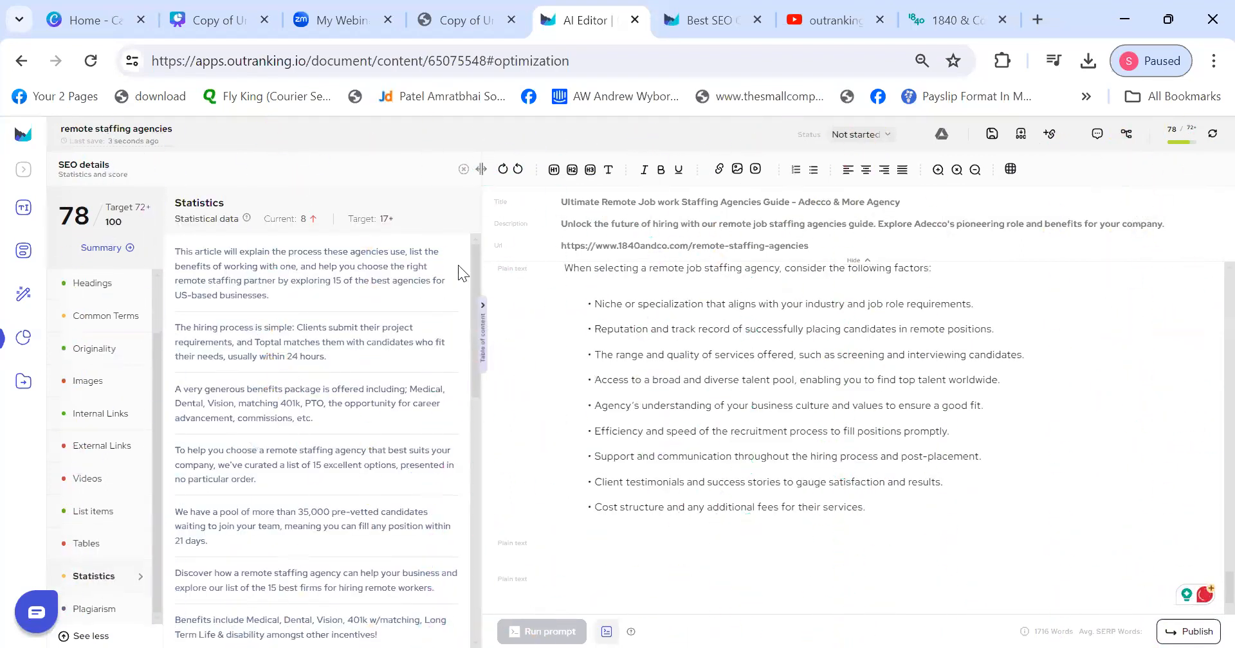
{"action": "left_click_drag", "start_coordinate": [381, 222], "coordinate": [405, 212]}
{"action": "left_click", "coordinate": [382, 212]}
{"action": "double_click", "coordinate": [303, 218]}
{"action": "left_click", "coordinate": [93, 612]}
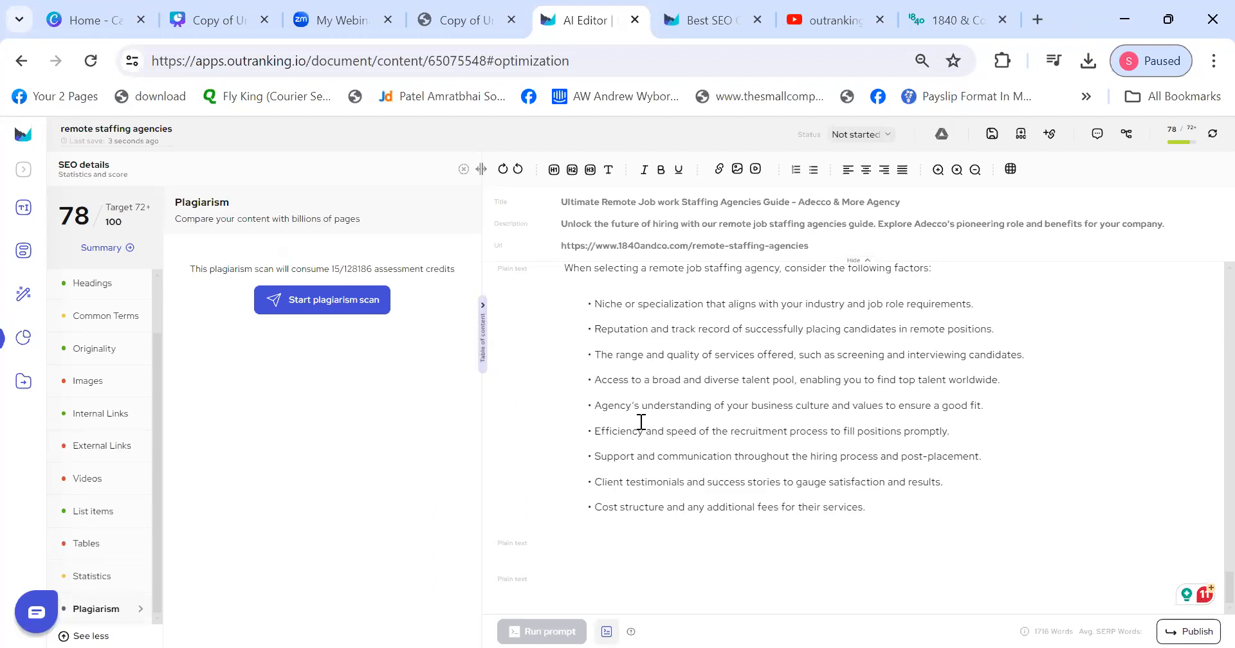
- Examine the article's download and publishing options, including the status choices in the WordPress export form
{"action": "left_click", "coordinate": [26, 384]}
{"action": "left_click", "coordinate": [23, 169]}
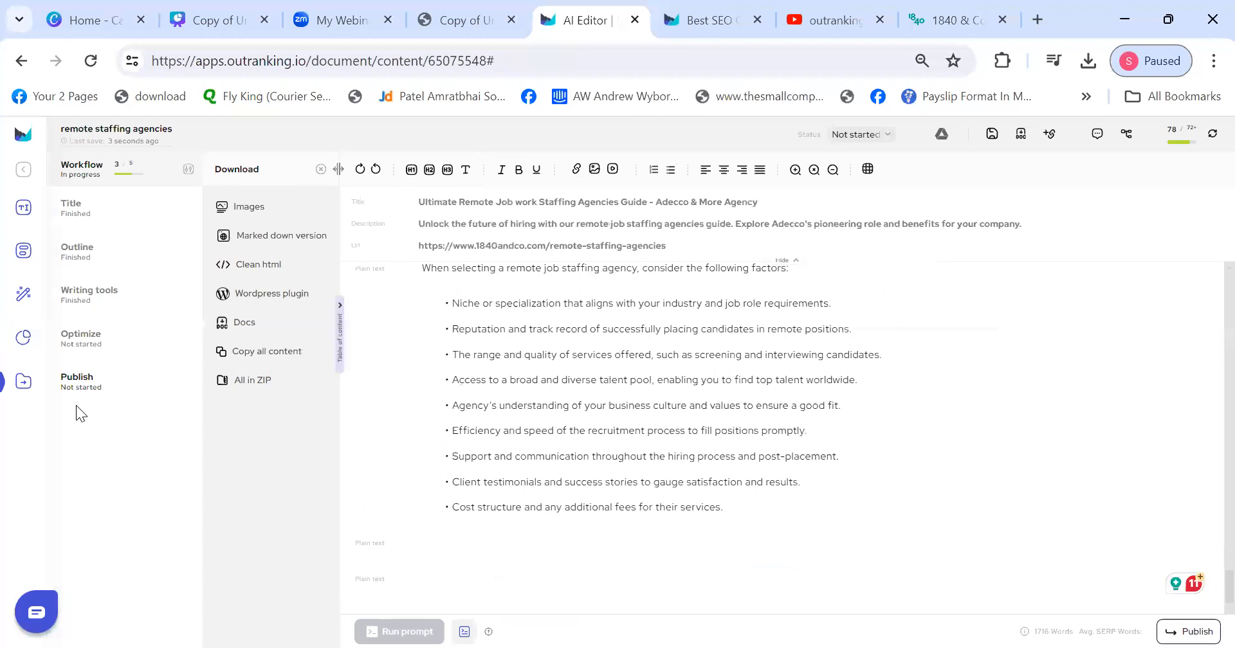
{"action": "left_click", "coordinate": [23, 169]}
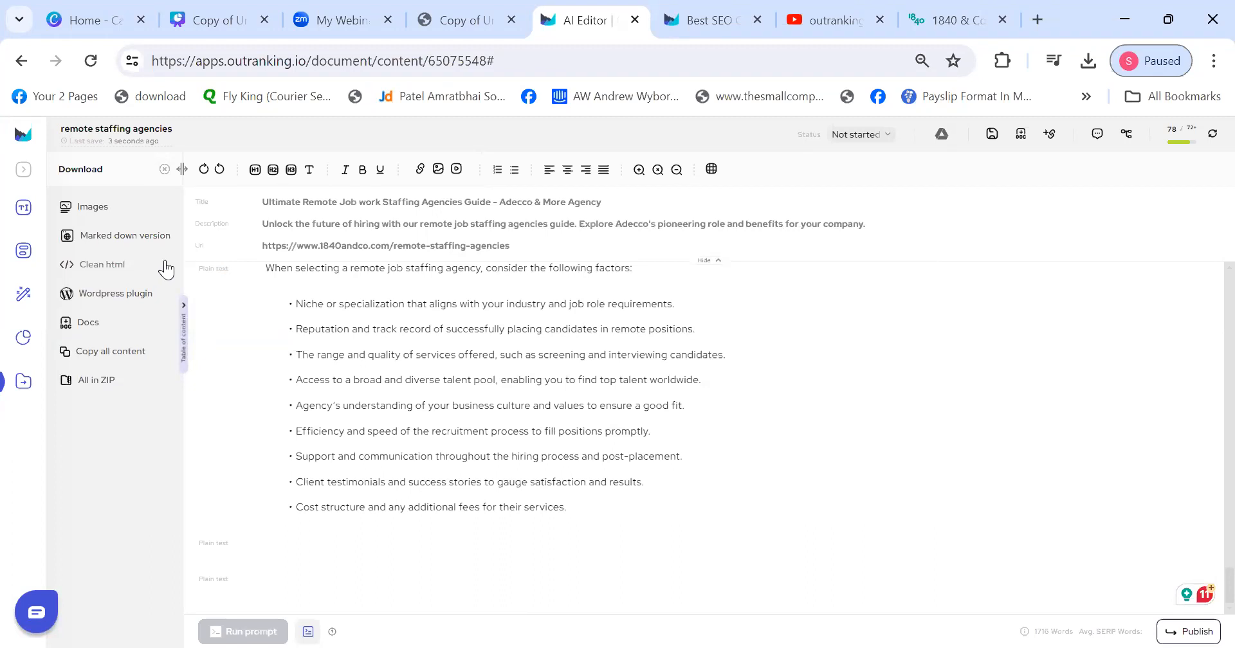
{"action": "left_click", "coordinate": [132, 297]}
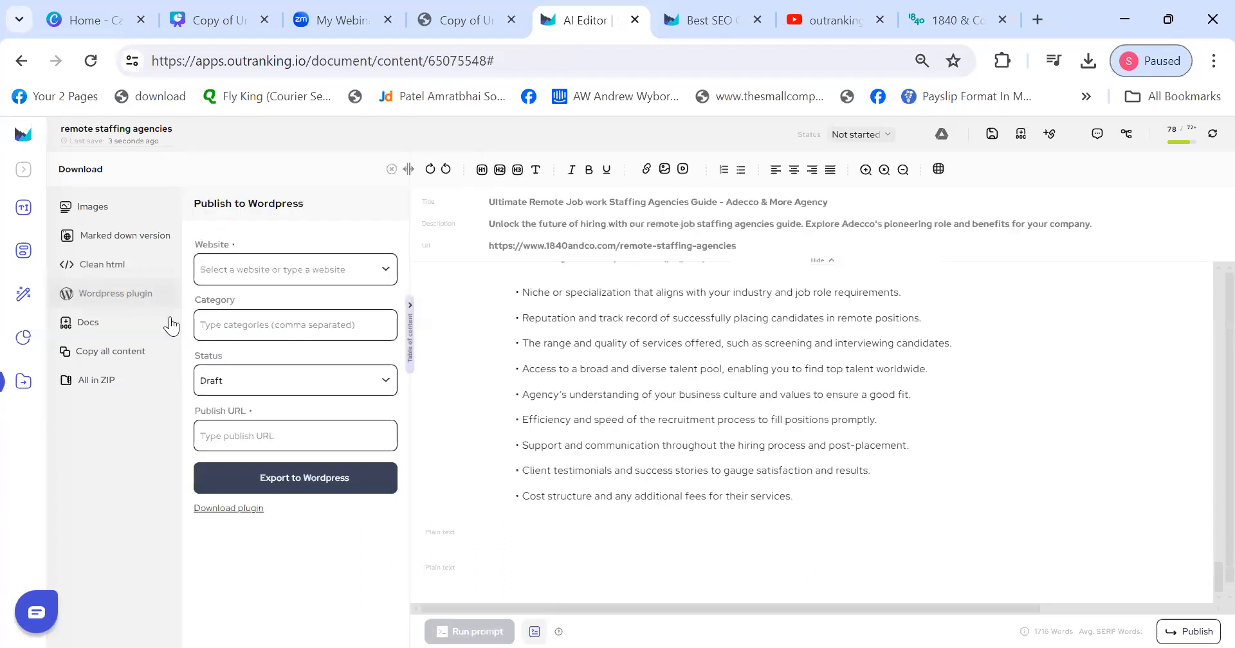
{"action": "left_click", "coordinate": [249, 381]}
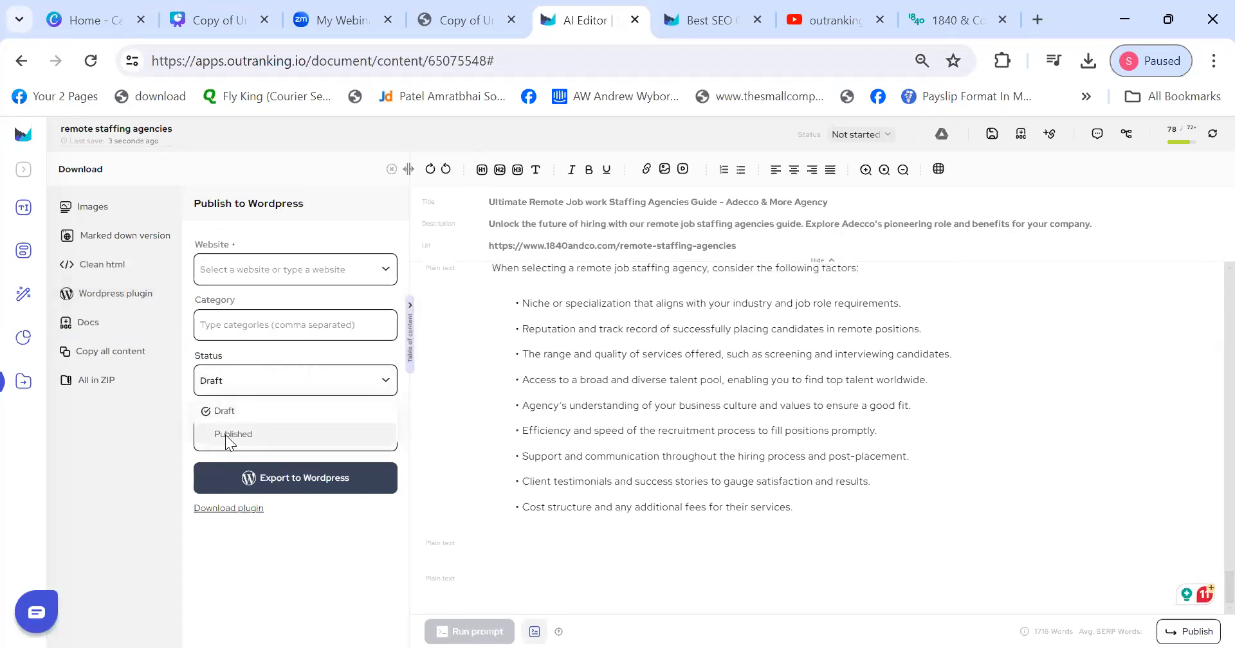
{"action": "left_click", "coordinate": [270, 577]}
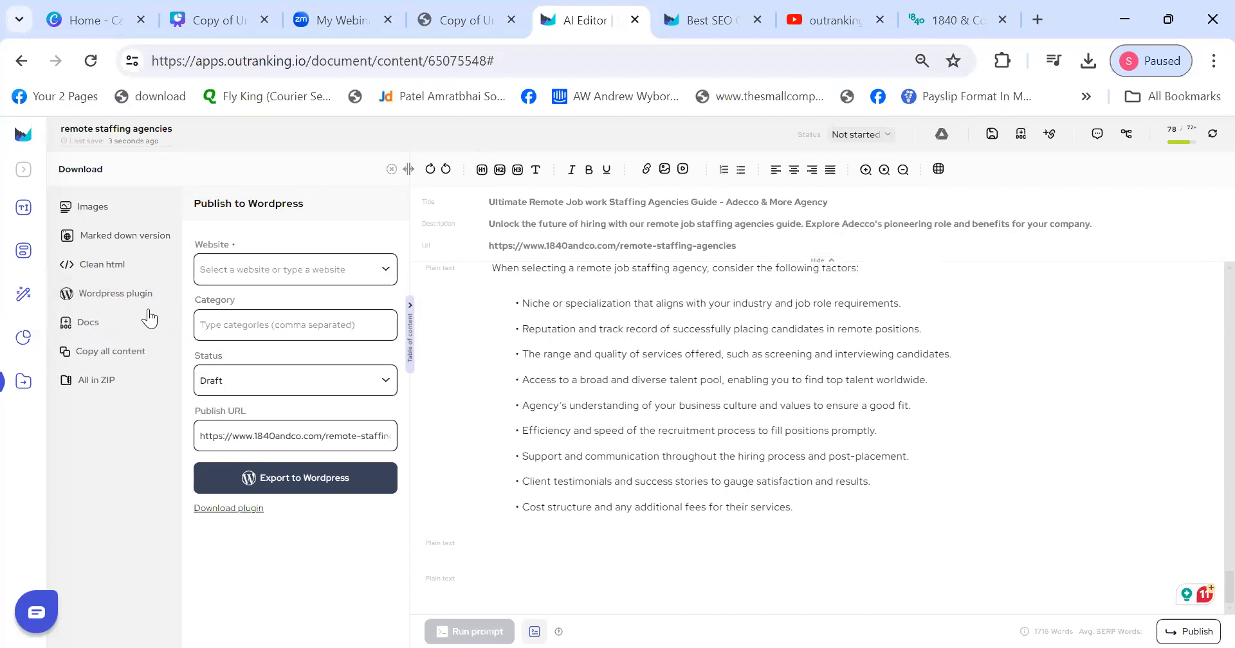
{"action": "left_click", "coordinate": [774, 501]}
{"action": "key", "text": "ctrl+a"}
{"action": "left_click", "coordinate": [779, 456]}
- Try sharing the document with a team member, look at the Edit and View permissions, and leave without sharing
{"action": "left_click", "coordinate": [1126, 134]}
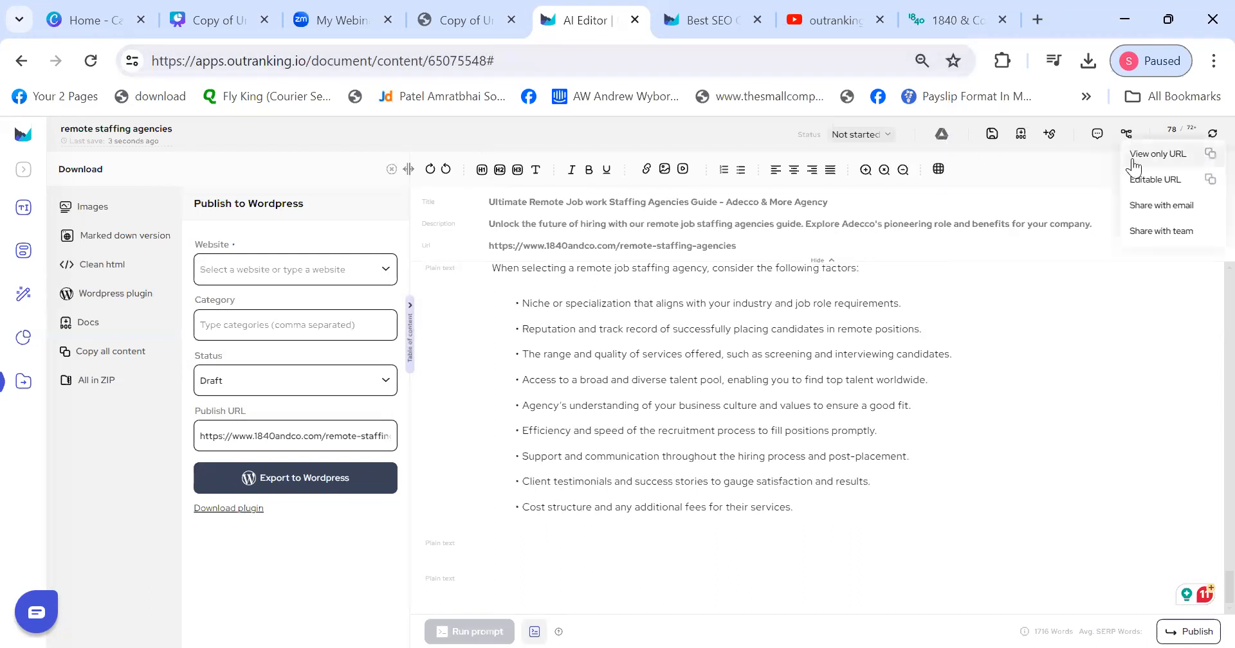
{"action": "left_click", "coordinate": [1152, 231]}
{"action": "left_click", "coordinate": [138, 223]}
{"action": "left_click", "coordinate": [154, 251]}
{"action": "left_click", "coordinate": [272, 222]}
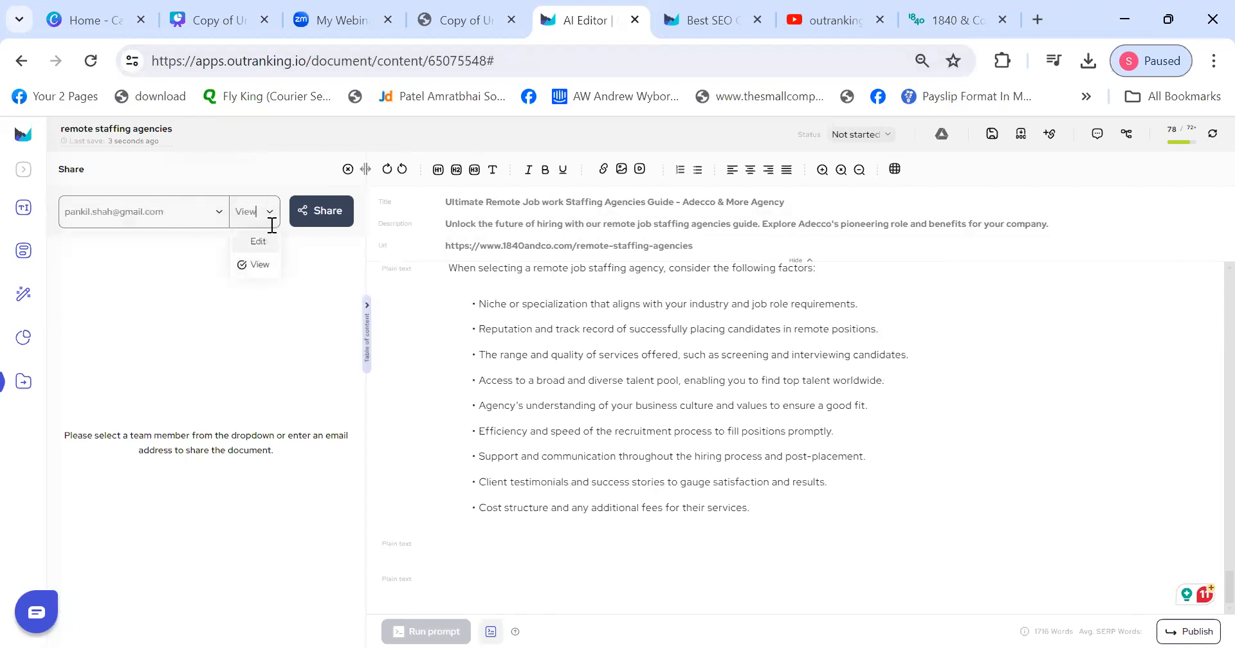
{"action": "left_click", "coordinate": [348, 171]}
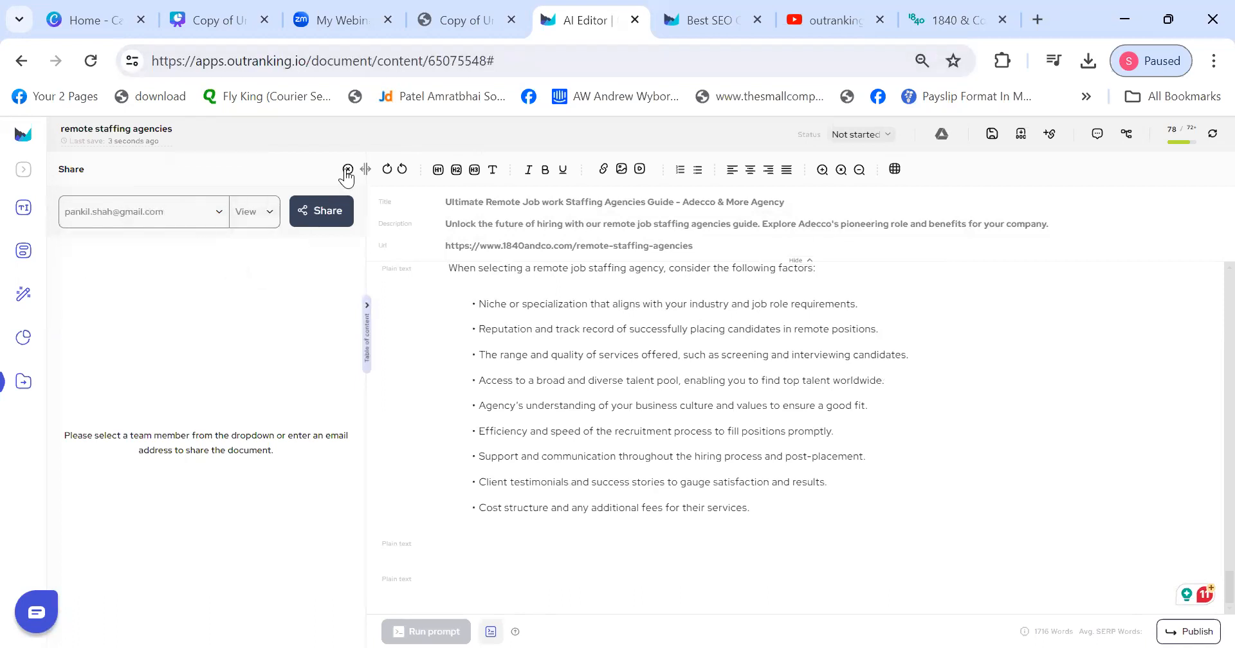
{"action": "left_click", "coordinate": [347, 171]}
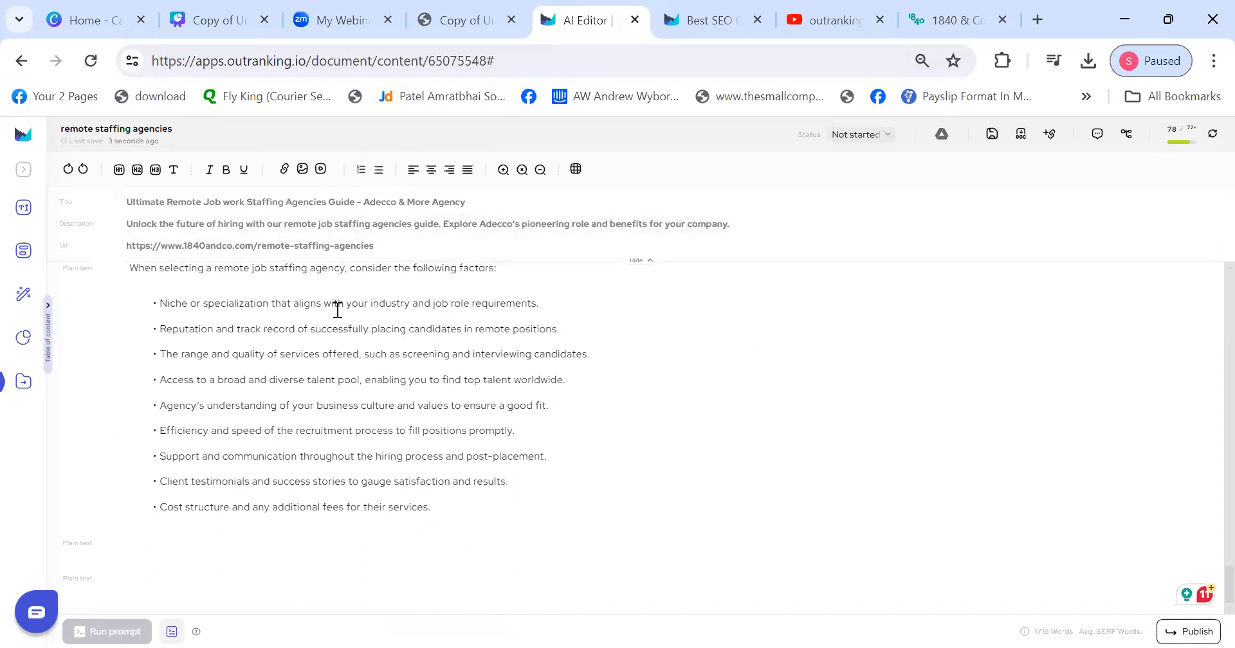
- Look over the article from its beginning, return to the documents overview and open the internal links of the everbridge.com domain
{"action": "scroll", "coordinate": [659, 394], "scroll_direction": "up", "scroll_amount": 18}
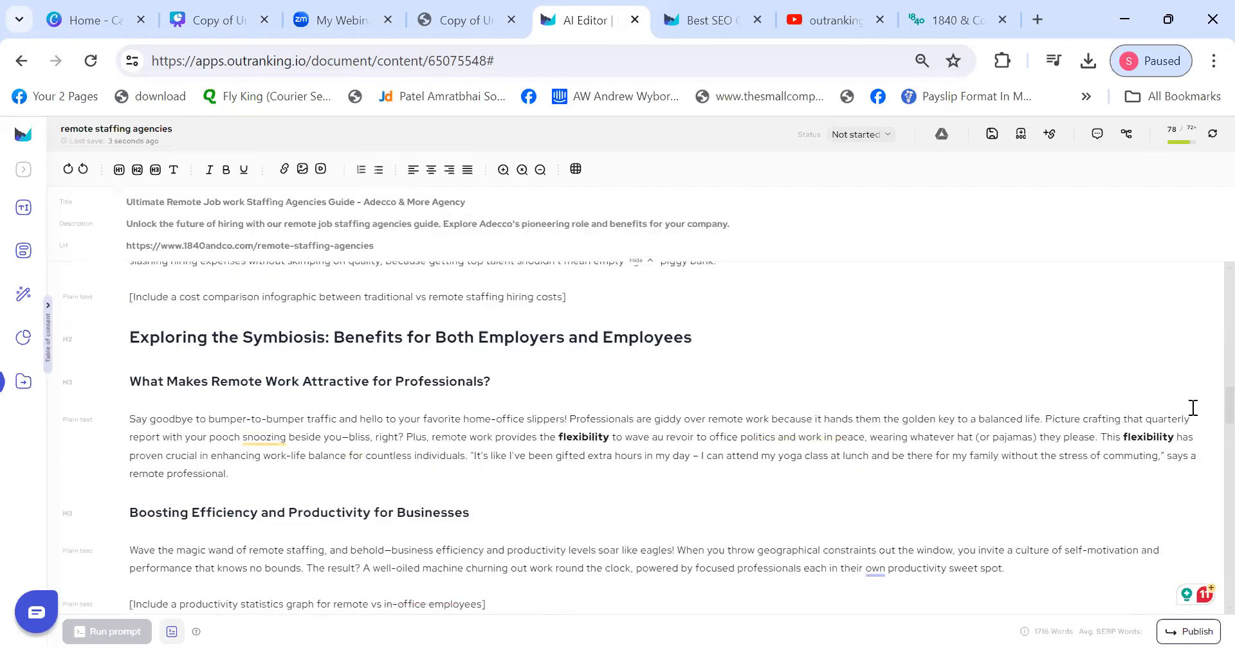
{"action": "left_click_drag", "start_coordinate": [1229, 411], "coordinate": [1229, 233]}
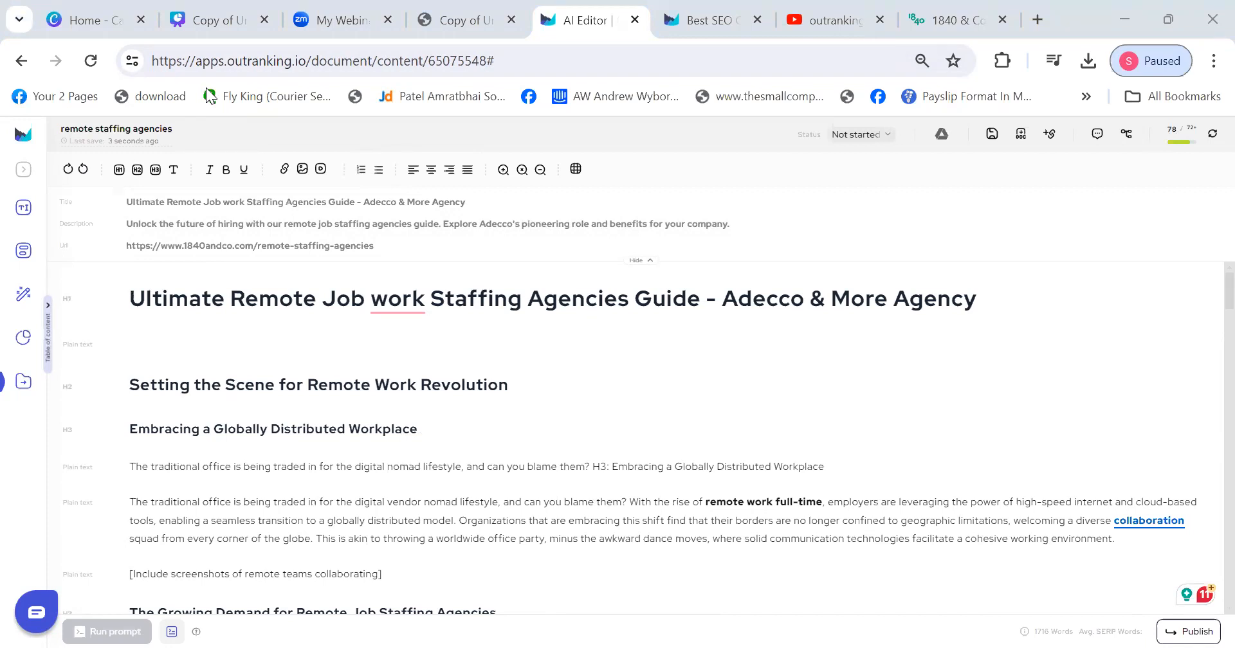
{"action": "left_click", "coordinate": [26, 136]}
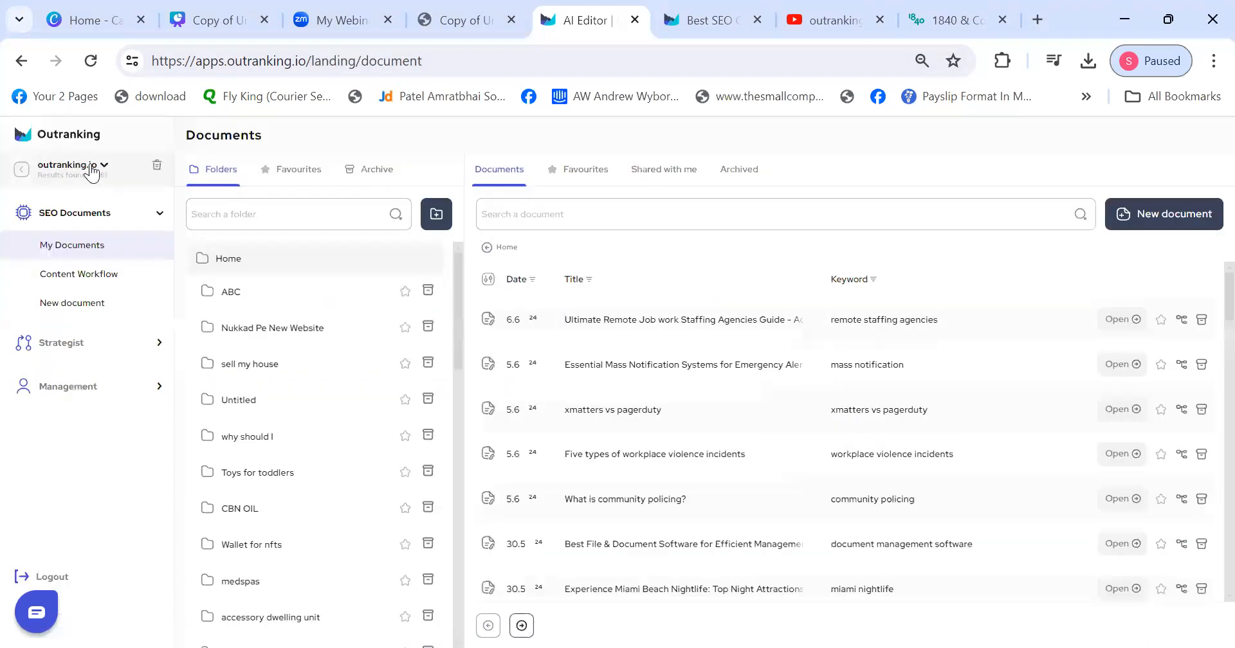
{"action": "left_click", "coordinate": [92, 169]}
{"action": "left_click", "coordinate": [84, 237]}
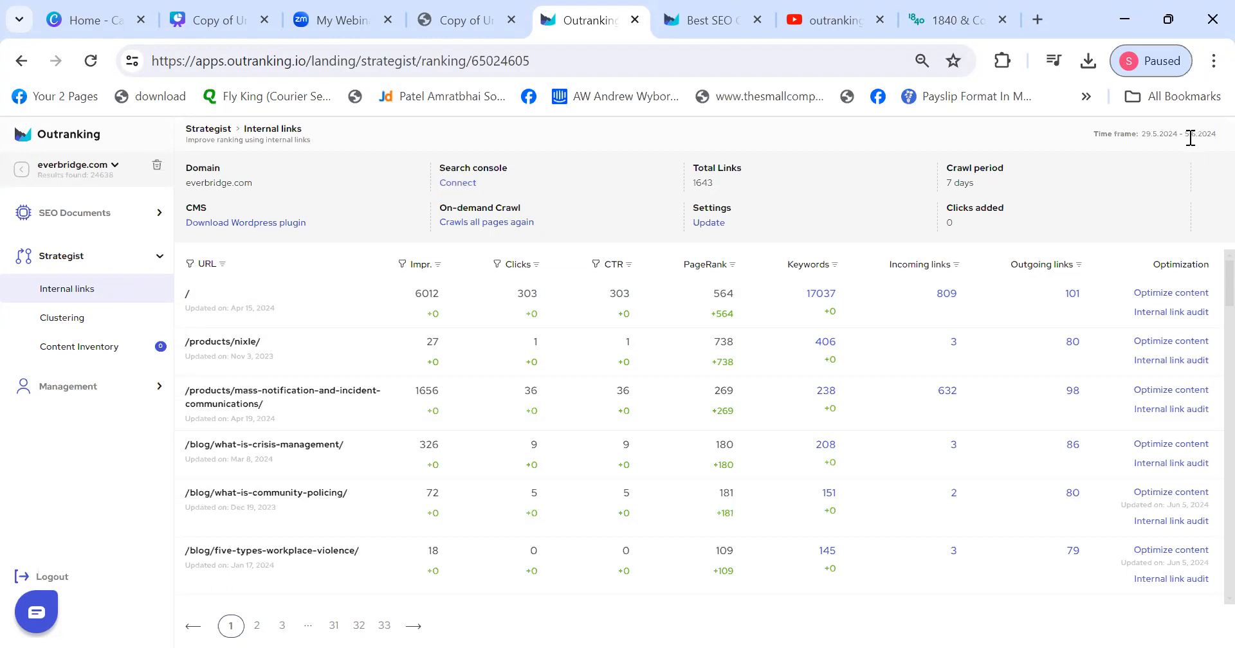
- Find the outranking.io domain by searching for "outranking" and switch to it
{"action": "left_click", "coordinate": [80, 169]}
{"action": "type", "text": "outranking"}
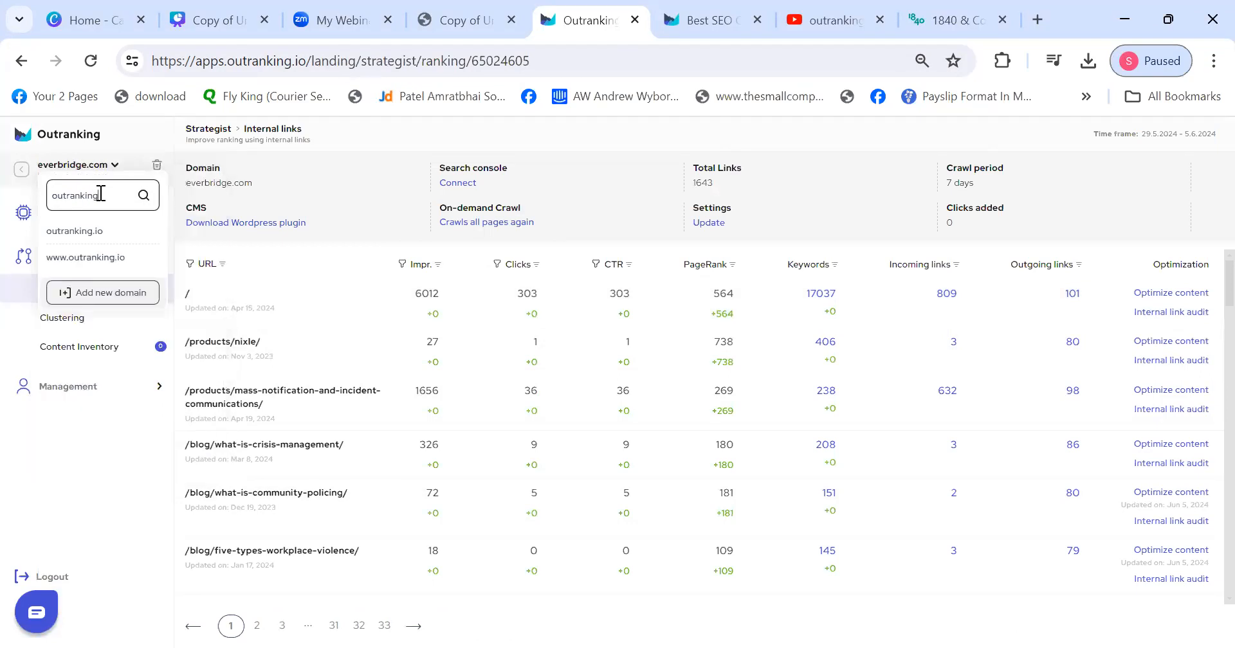
{"action": "left_click", "coordinate": [95, 235]}
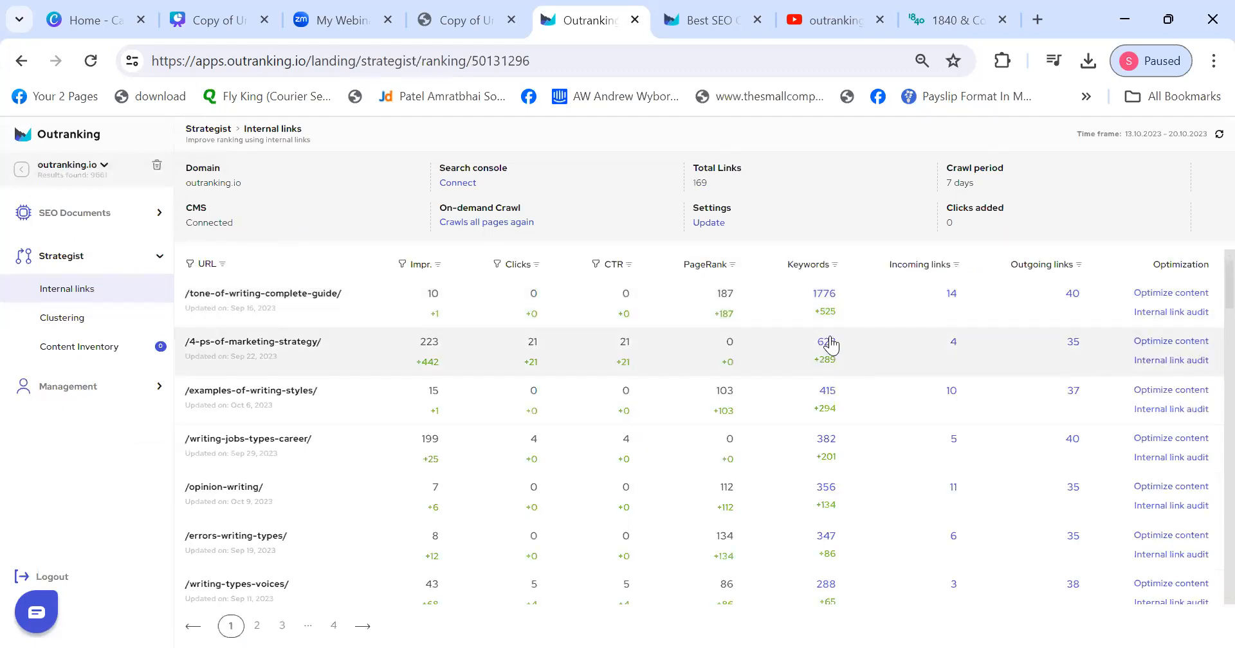
- Review the search terms and average position trends of the /tone-of-writing-complete-guide/ page, and close the keyword details
{"action": "left_click", "coordinate": [826, 296]}
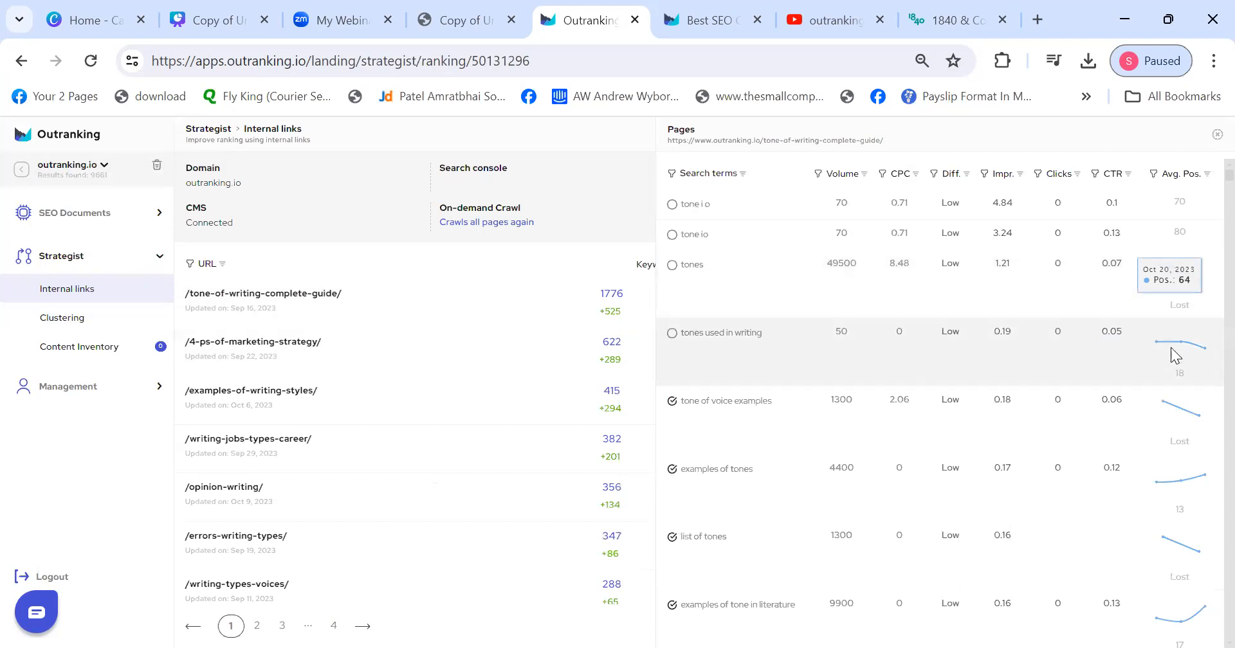
{"action": "mouse_move", "coordinate": [1200, 352]}
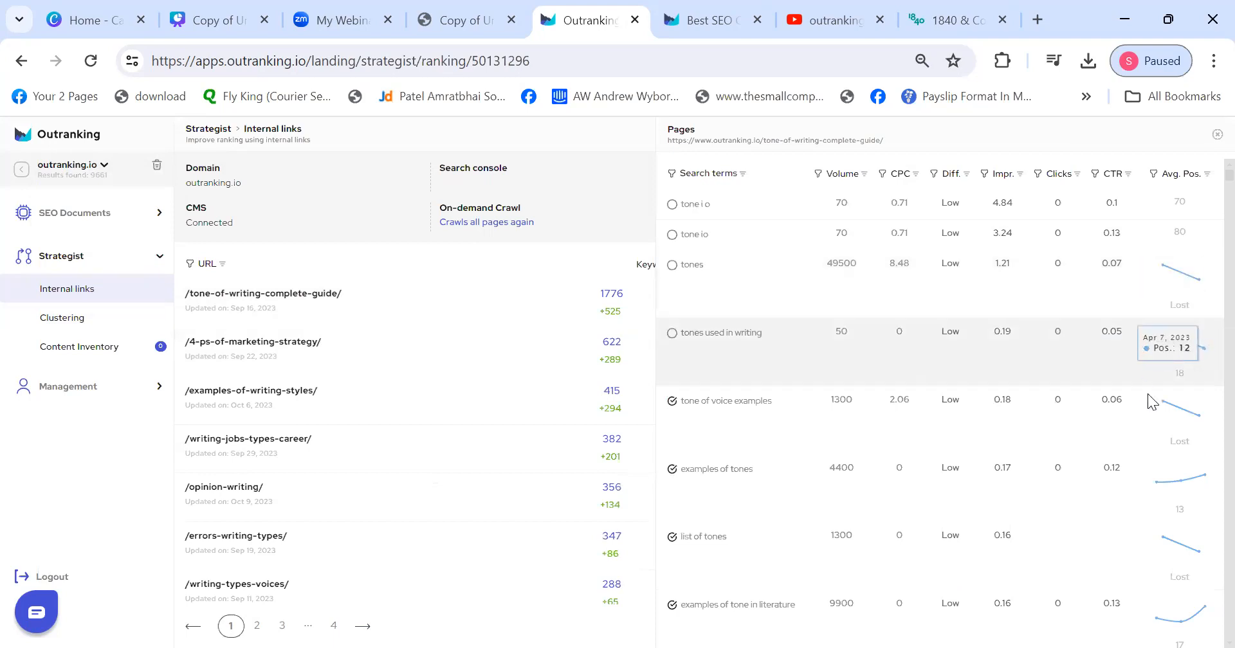
{"action": "mouse_move", "coordinate": [1180, 430]}
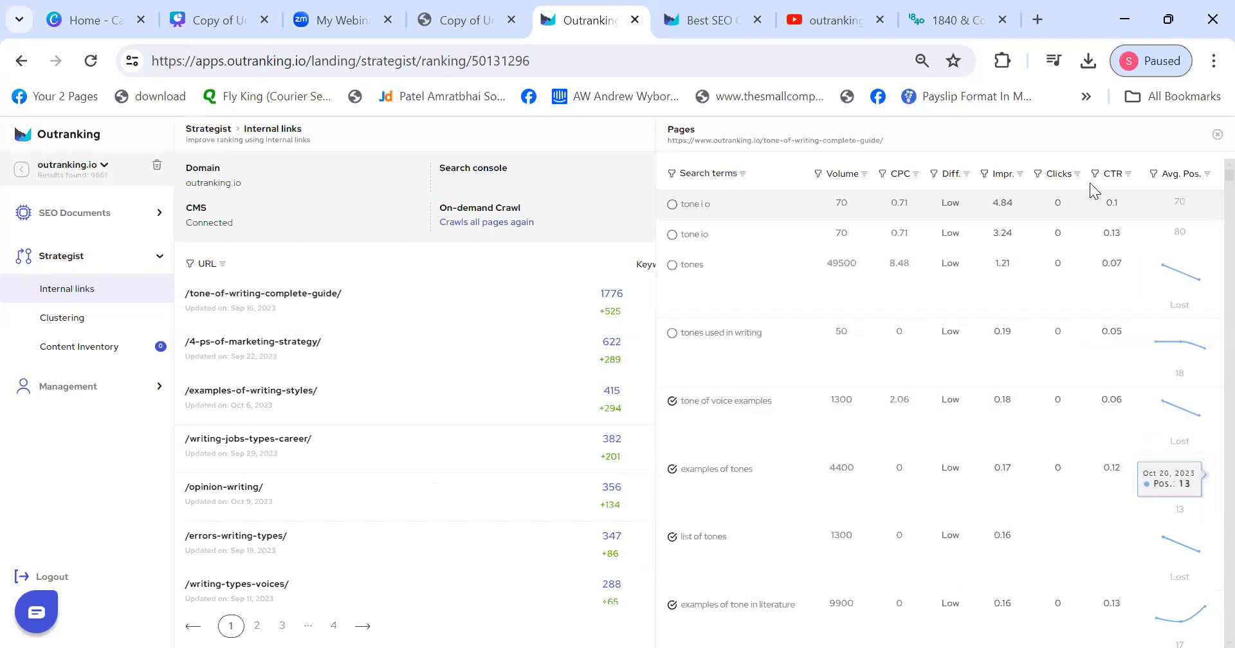
{"action": "left_click", "coordinate": [1215, 137]}
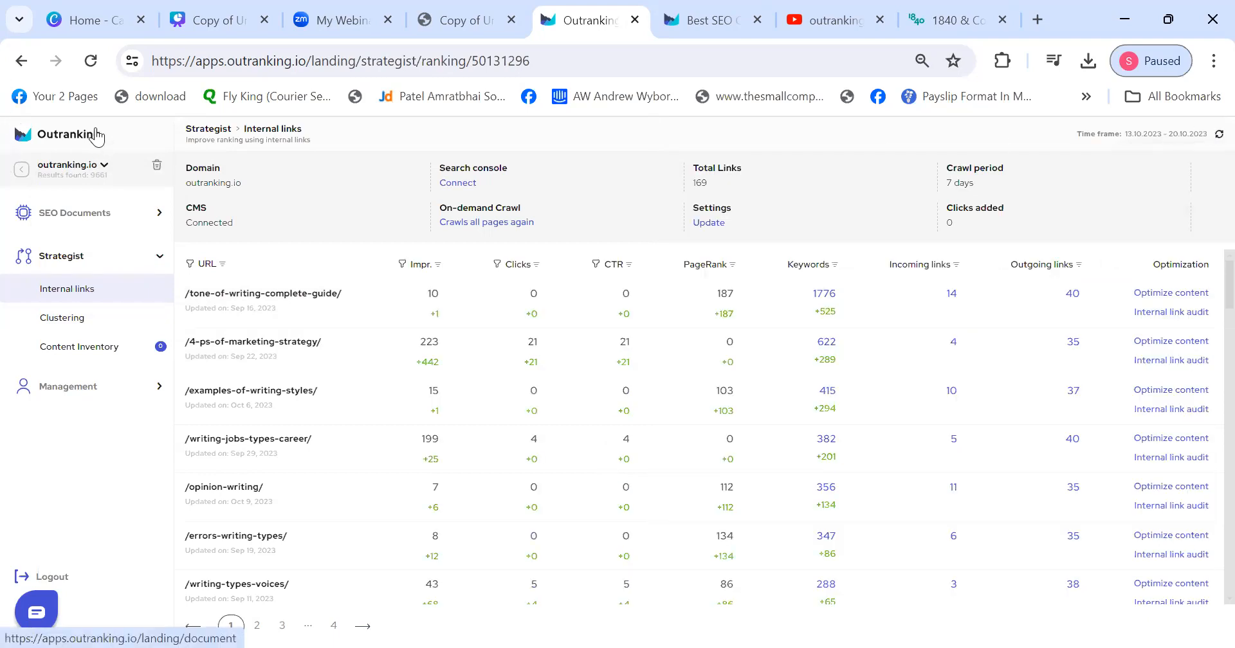
- Return to the documents overview, open the account management and view the monthly add-on plans
{"action": "left_click", "coordinate": [179, 115]}
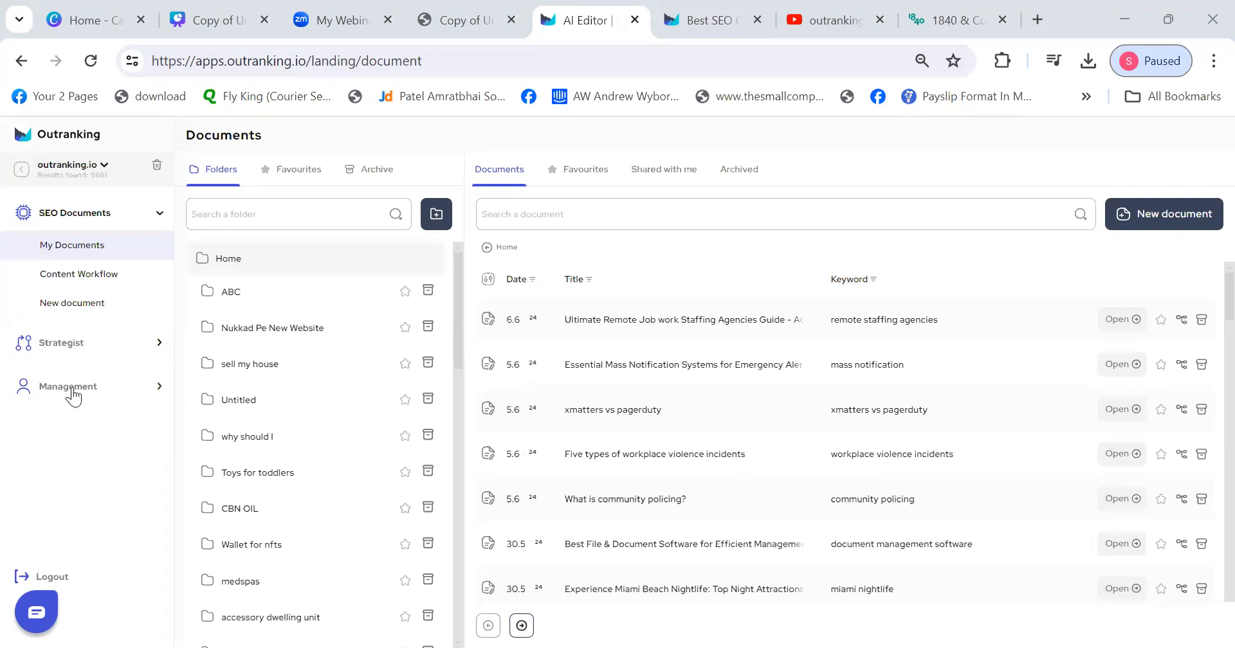
{"action": "left_click", "coordinate": [40, 402]}
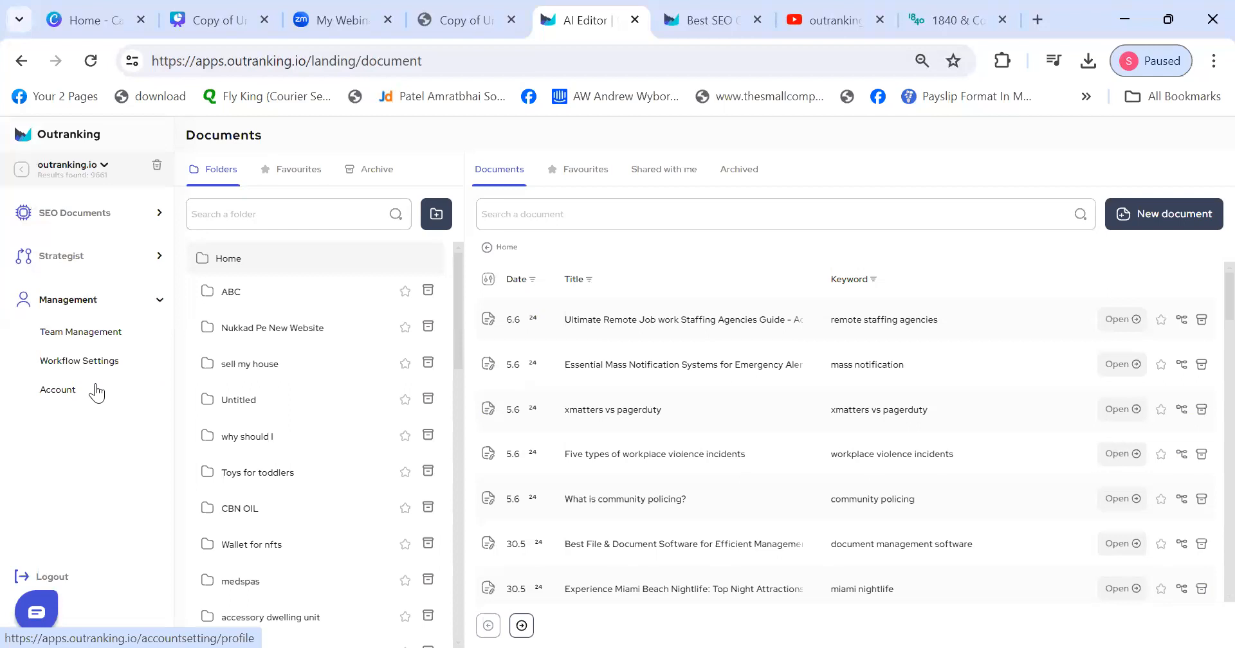
{"action": "left_click", "coordinate": [97, 392]}
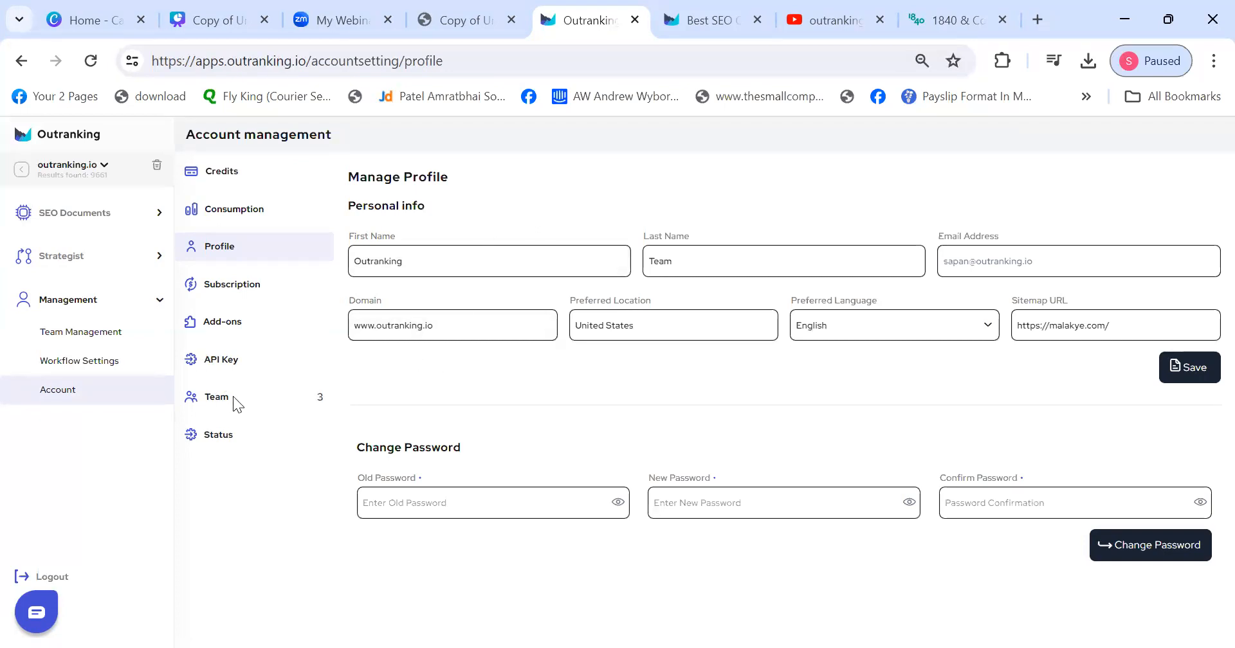
{"action": "left_click", "coordinate": [250, 327]}
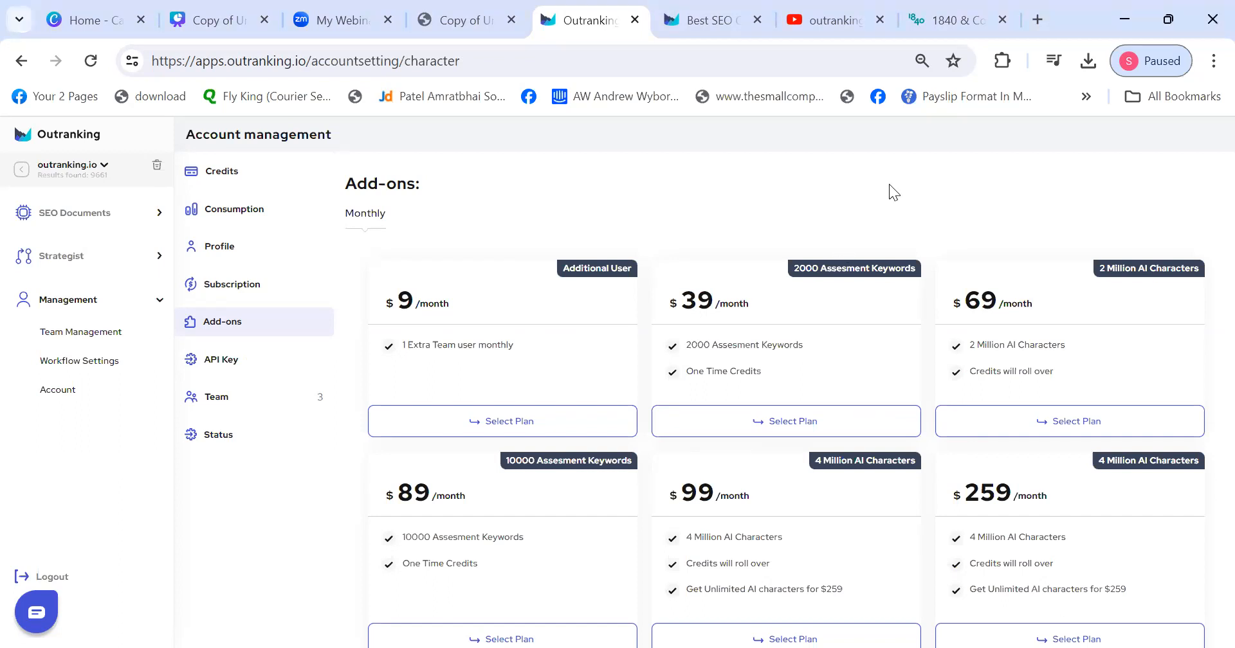
- Examine the prices and credit terms of the monthly assessment keyword and AI character add-on plans
{"action": "left_click_drag", "start_coordinate": [915, 462], "coordinate": [812, 476]}
{"action": "left_click", "coordinate": [773, 503]}
{"action": "left_click_drag", "start_coordinate": [1098, 269], "coordinate": [1134, 312]}
{"action": "left_click_drag", "start_coordinate": [970, 588], "coordinate": [1156, 582]}
{"action": "left_click", "coordinate": [1155, 580]}
{"action": "left_click_drag", "start_coordinate": [959, 307], "coordinate": [1029, 304]}
{"action": "left_click", "coordinate": [1037, 304]}
{"action": "left_click_drag", "start_coordinate": [960, 492], "coordinate": [1078, 492]}
{"action": "left_click", "coordinate": [1081, 492]}
- Open the pricing page of the Outranking website and compare the SEO document allowances of the Starter, SEO Writer and SEO Wizard plans
{"action": "left_click", "coordinate": [714, 14]}
{"action": "left_click", "coordinate": [711, 148]}
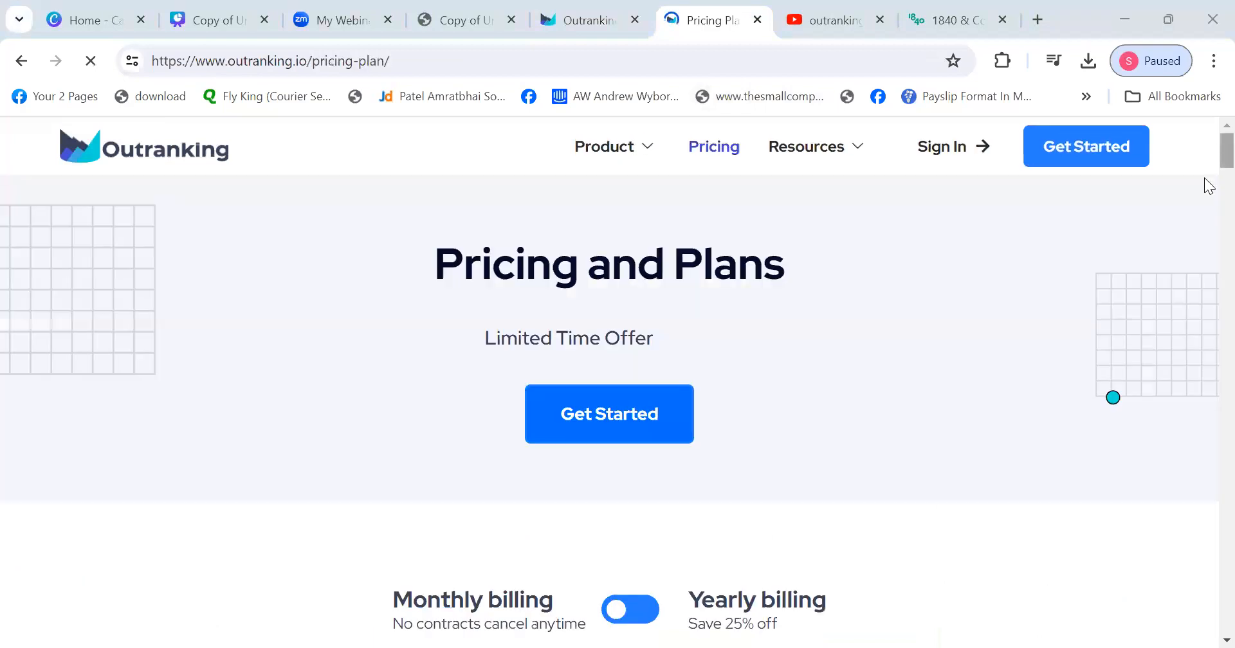
{"action": "scroll", "coordinate": [1206, 193], "scroll_direction": "down", "scroll_amount": 10}
{"action": "scroll", "coordinate": [1210, 203], "scroll_direction": "up", "scroll_amount": 7}
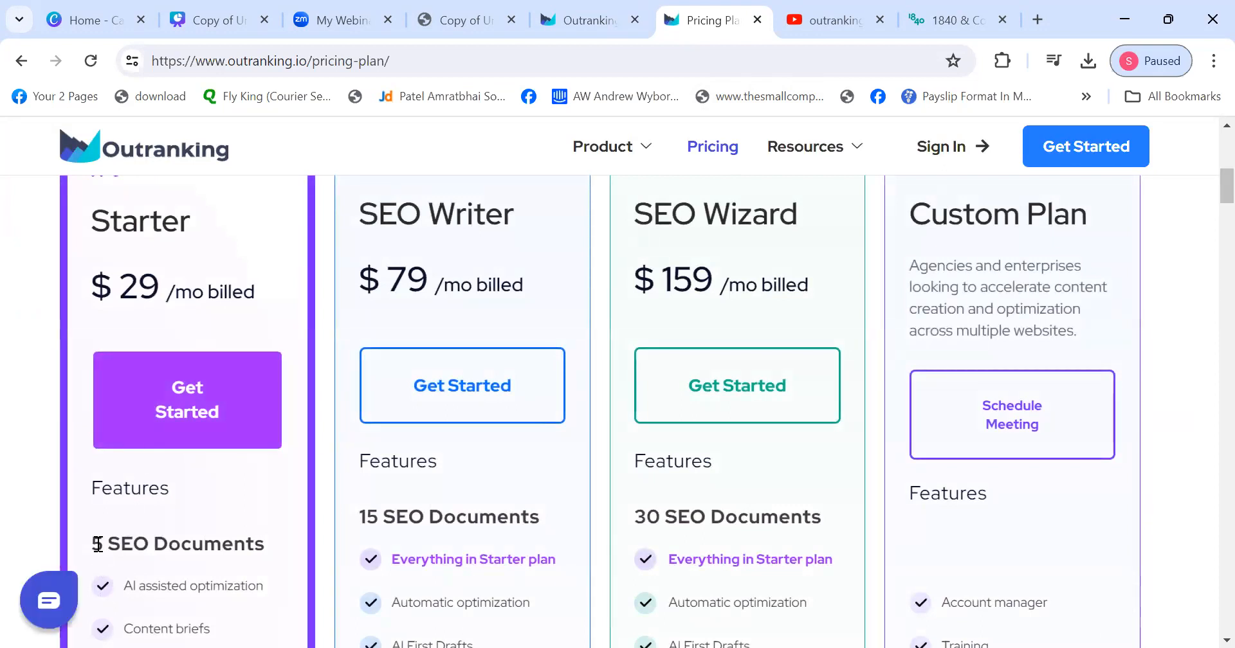
{"action": "left_click_drag", "start_coordinate": [97, 544], "coordinate": [211, 522]}
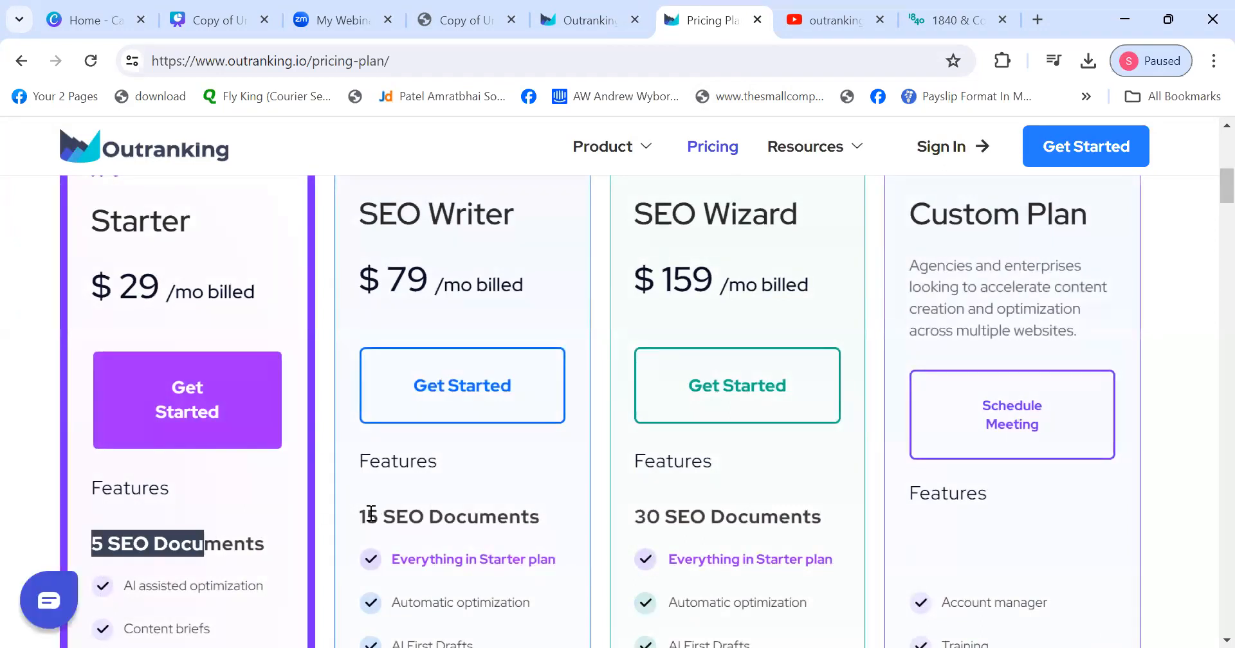
{"action": "left_click_drag", "start_coordinate": [371, 515], "coordinate": [483, 518]}
{"action": "left_click", "coordinate": [585, 512]}
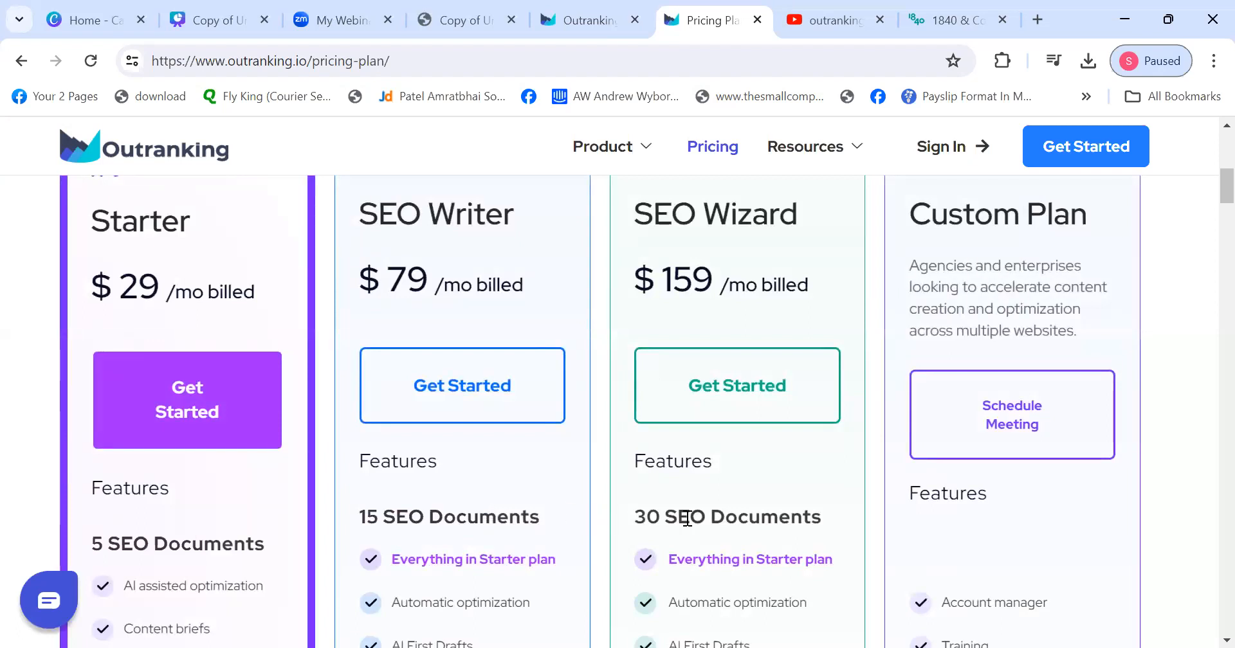
{"action": "left_click_drag", "start_coordinate": [639, 516], "coordinate": [816, 508]}
{"action": "left_click", "coordinate": [821, 509]}
{"action": "scroll", "coordinate": [1209, 193], "scroll_direction": "down", "scroll_amount": 5}
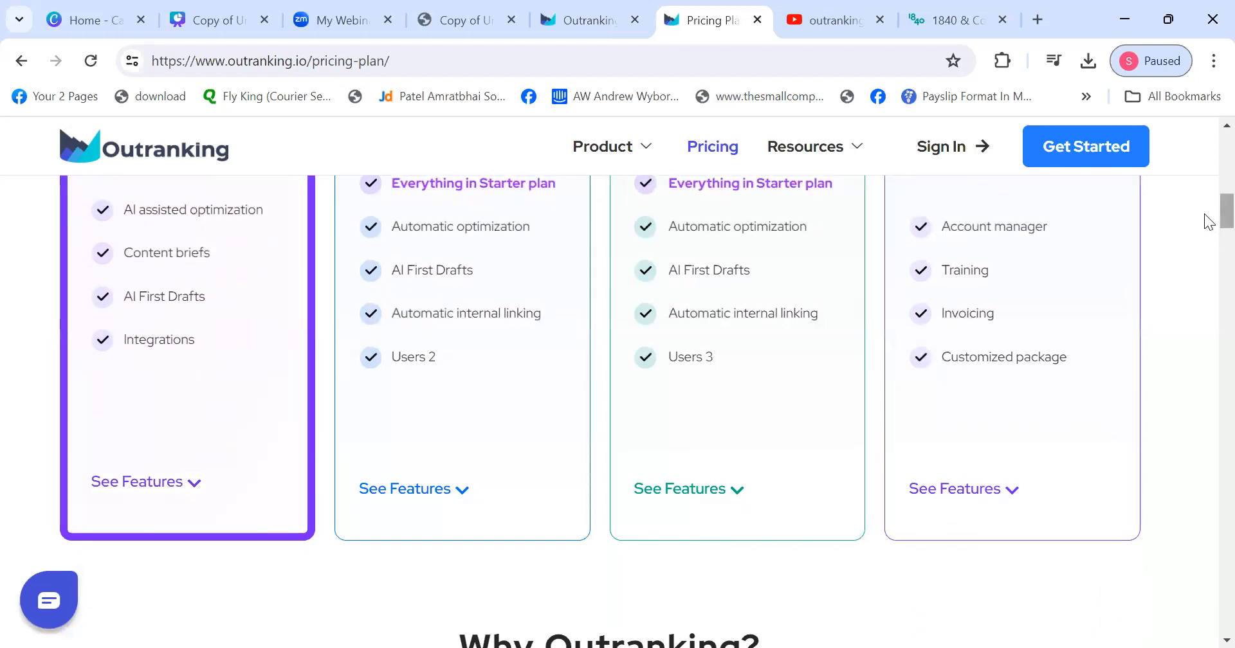
- Compare the features and monthly prices of the SEO Writer and SEO Wizard plans
{"action": "scroll", "coordinate": [1208, 206], "scroll_direction": "up", "scroll_amount": 5}
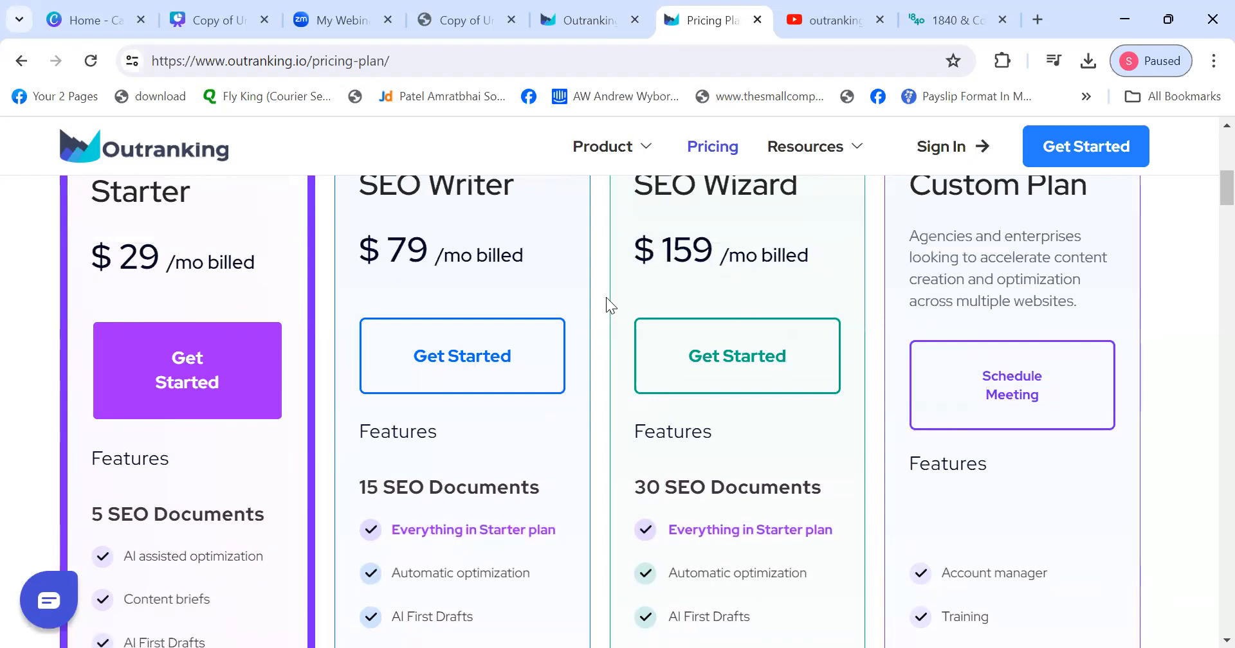
{"action": "scroll", "coordinate": [628, 298], "scroll_direction": "down", "scroll_amount": 3}
{"action": "scroll", "coordinate": [625, 289], "scroll_direction": "up", "scroll_amount": 6}
{"action": "scroll", "coordinate": [631, 359], "scroll_direction": "down", "scroll_amount": 2}
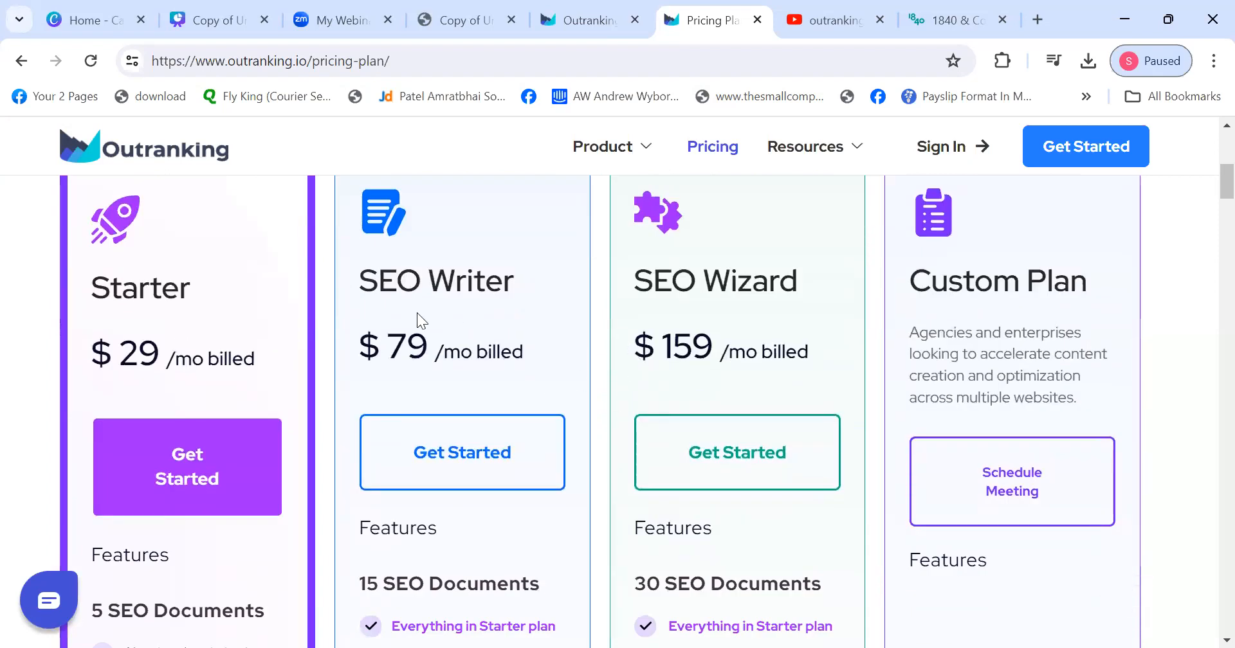
{"action": "left_click_drag", "start_coordinate": [361, 281], "coordinate": [514, 281]}
{"action": "left_click_drag", "start_coordinate": [637, 287], "coordinate": [830, 265]}
{"action": "left_click", "coordinate": [828, 264]}
{"action": "scroll", "coordinate": [790, 297], "scroll_direction": "down", "scroll_amount": 1}
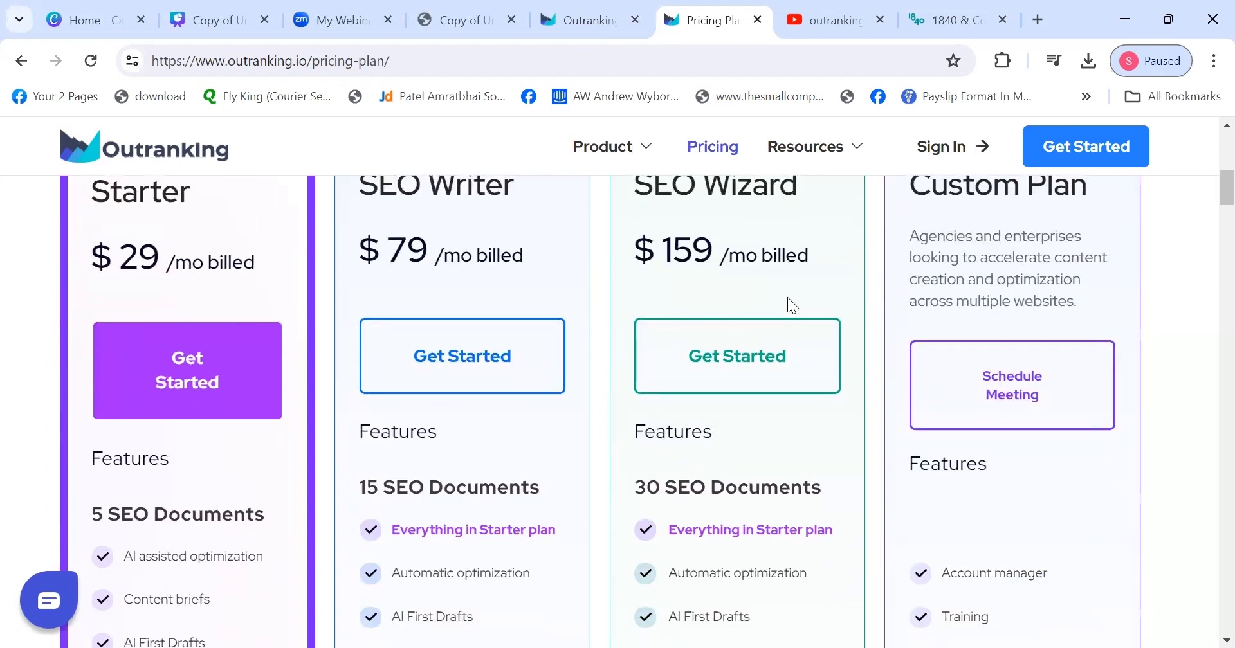
{"action": "left_click_drag", "start_coordinate": [362, 186], "coordinate": [801, 190]}
{"action": "left_click", "coordinate": [805, 247]}
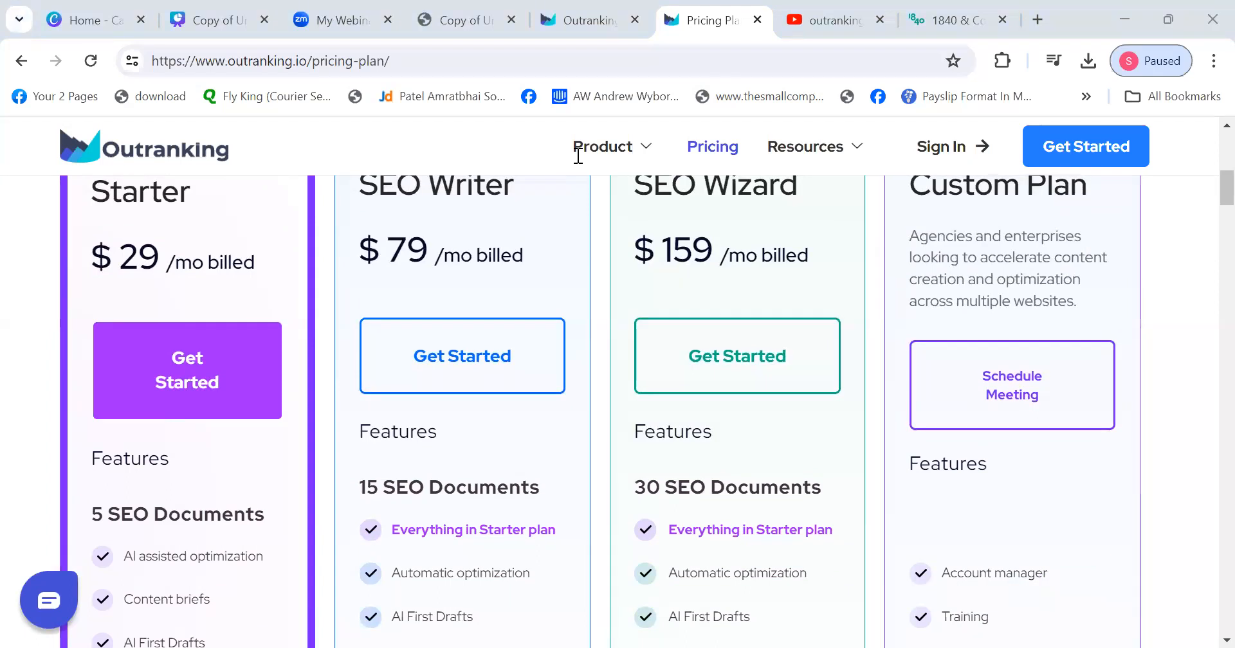
{"action": "left_click_drag", "start_coordinate": [379, 255], "coordinate": [461, 258]}
{"action": "left_click_drag", "start_coordinate": [651, 252], "coordinate": [878, 245]}
{"action": "left_click", "coordinate": [847, 246]}
- Switch the pricing plans to yearly billing and review the discounted plan prices
{"action": "left_click_drag", "start_coordinate": [1227, 193], "coordinate": [1226, 154]}
{"action": "scroll", "coordinate": [772, 508], "scroll_direction": "down", "scroll_amount": 2}
{"action": "left_click", "coordinate": [637, 467]}
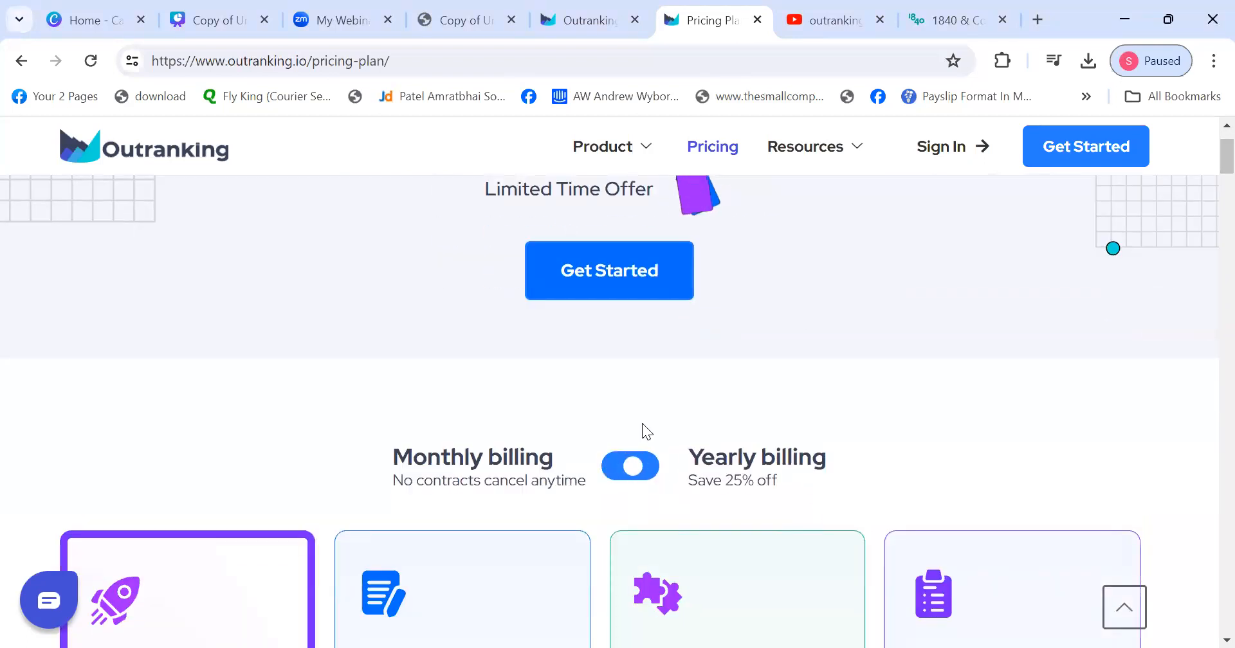
{"action": "scroll", "coordinate": [1205, 164], "scroll_direction": "down", "scroll_amount": 4}
{"action": "left_click_drag", "start_coordinate": [1205, 172], "coordinate": [1204, 174]}
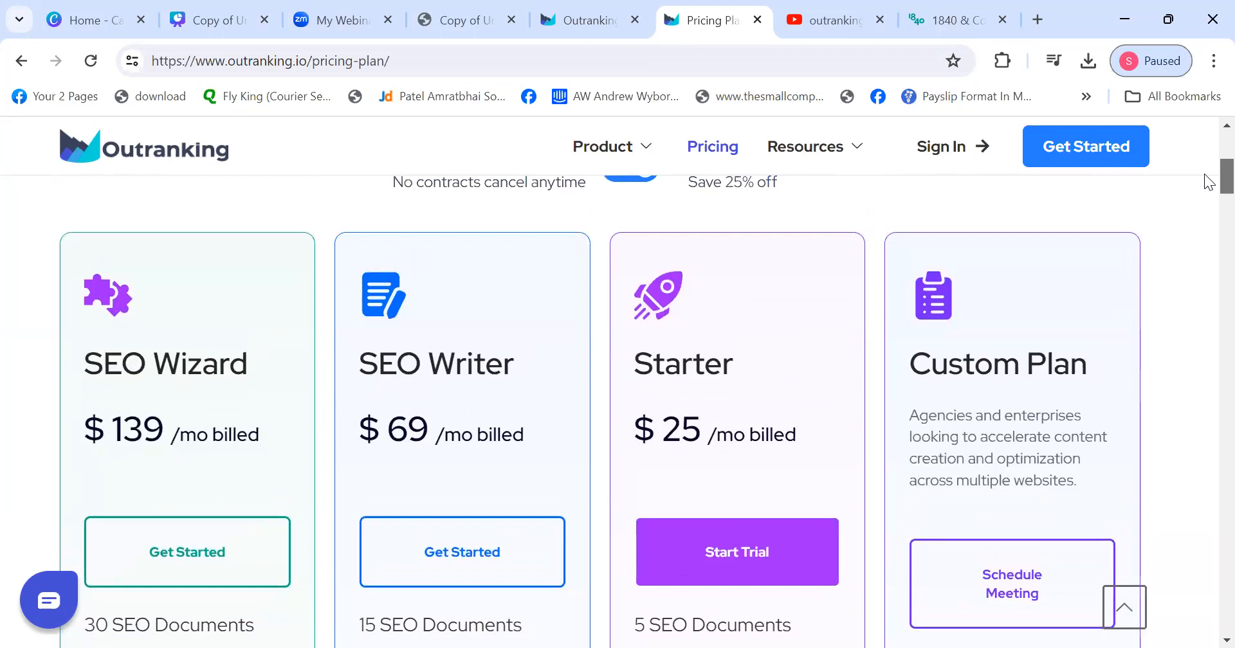
{"action": "scroll", "coordinate": [1209, 169], "scroll_direction": "up", "scroll_amount": 1}
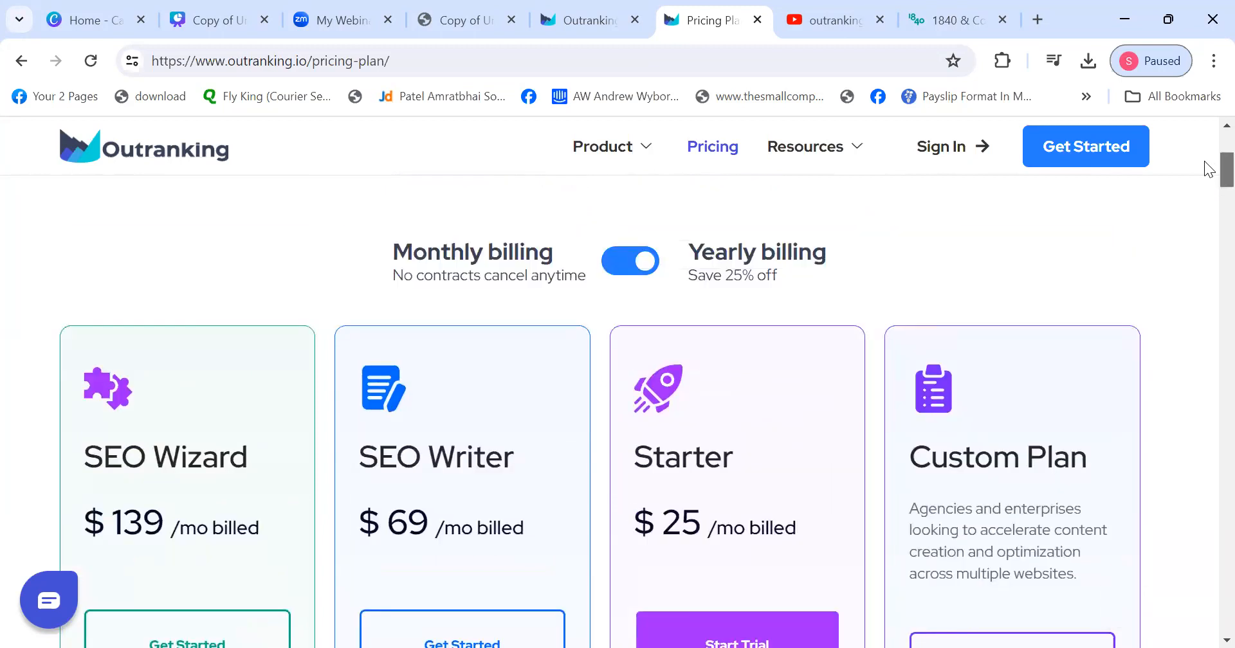
{"action": "scroll", "coordinate": [1208, 169], "scroll_direction": "down", "scroll_amount": 1}
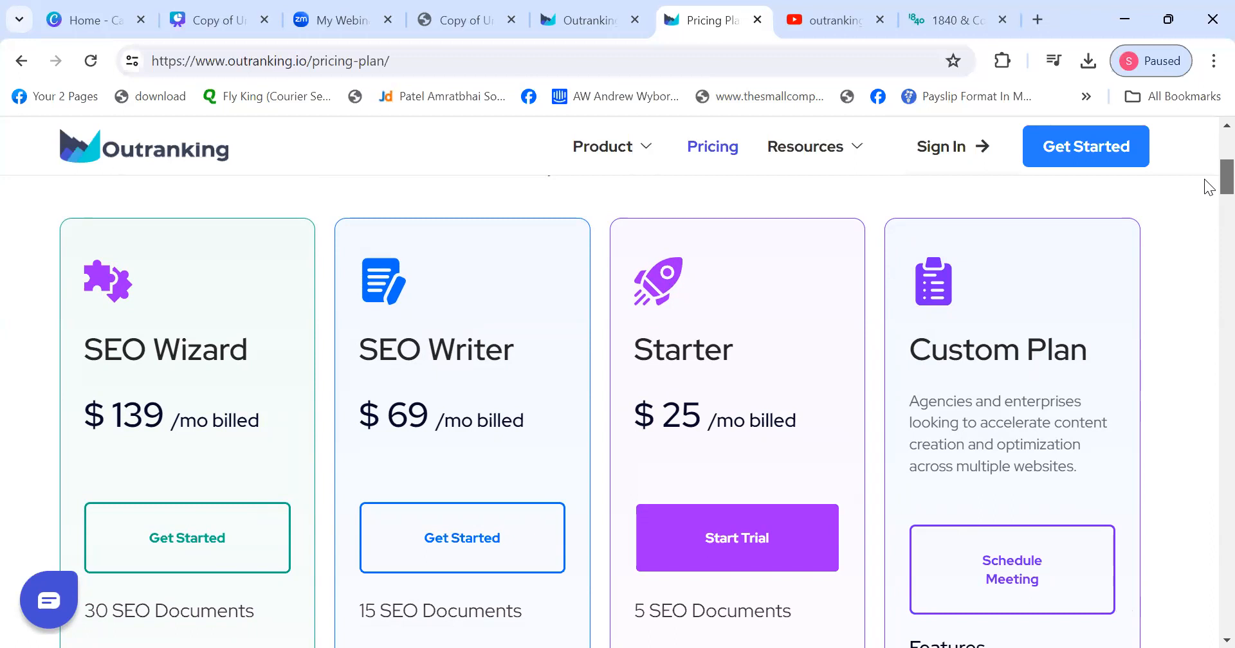
{"action": "scroll", "coordinate": [1209, 183], "scroll_direction": "up", "scroll_amount": 2}
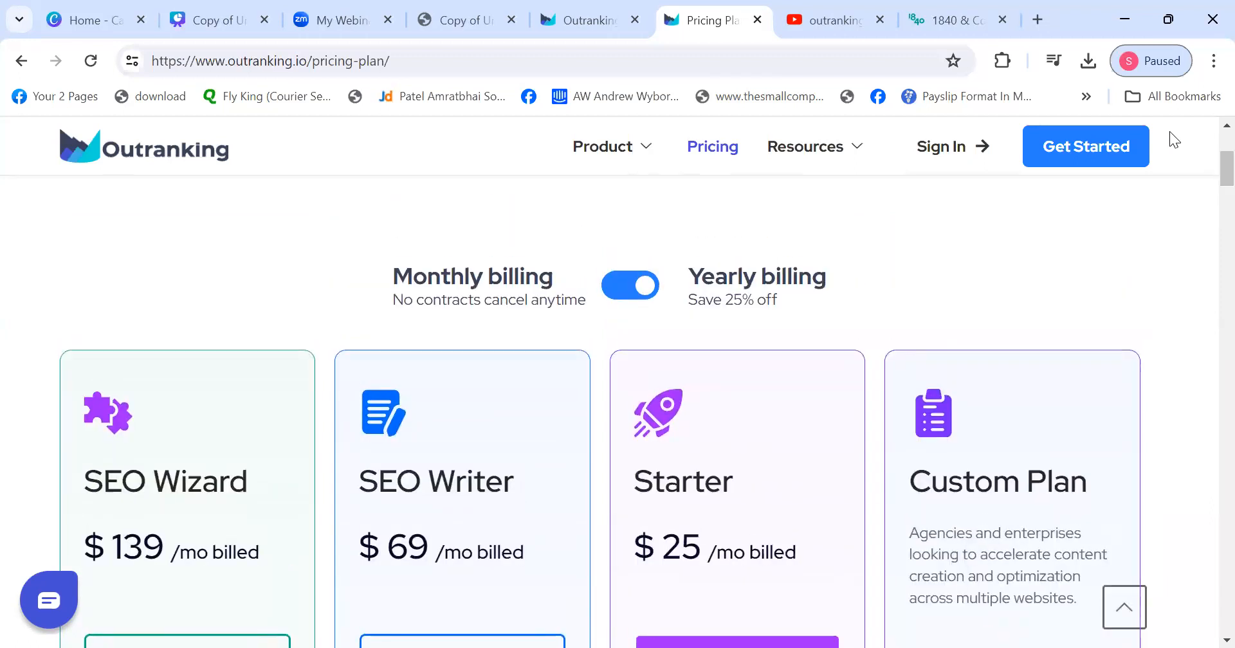
- Return to the account add-ons and review the $99 and $69 AI character plans
{"action": "left_click", "coordinate": [588, 14]}
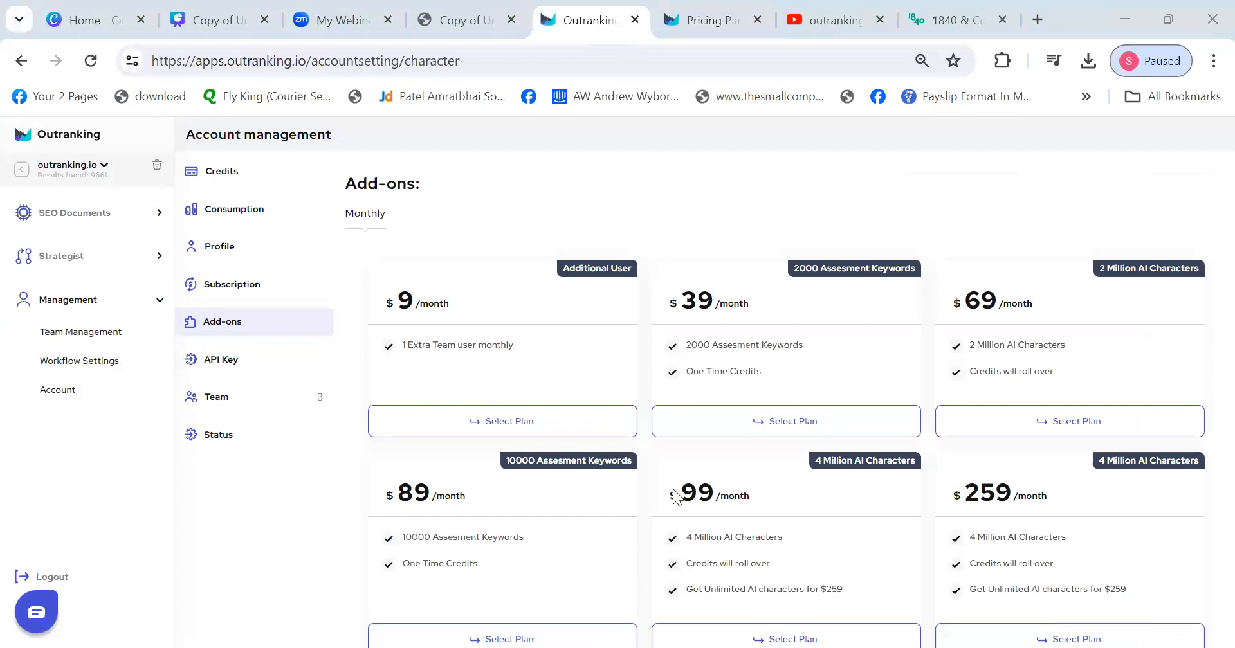
{"action": "left_click_drag", "start_coordinate": [668, 500], "coordinate": [759, 496]}
{"action": "left_click_drag", "start_coordinate": [955, 301], "coordinate": [1069, 300]}
{"action": "left_click", "coordinate": [1069, 300]}
{"action": "left_click_drag", "start_coordinate": [960, 309], "coordinate": [1060, 301]}
{"action": "left_click", "coordinate": [1060, 301]}
- Open the onboarding resources page at outranking.io/onboarding in a new browser tab
{"action": "left_click", "coordinate": [1037, 20]}
{"action": "type", "text": "out"}
{"action": "key", "text": "Down"}
{"action": "key", "text": "Down"}
{"action": "key", "text": "ctrl+a"}
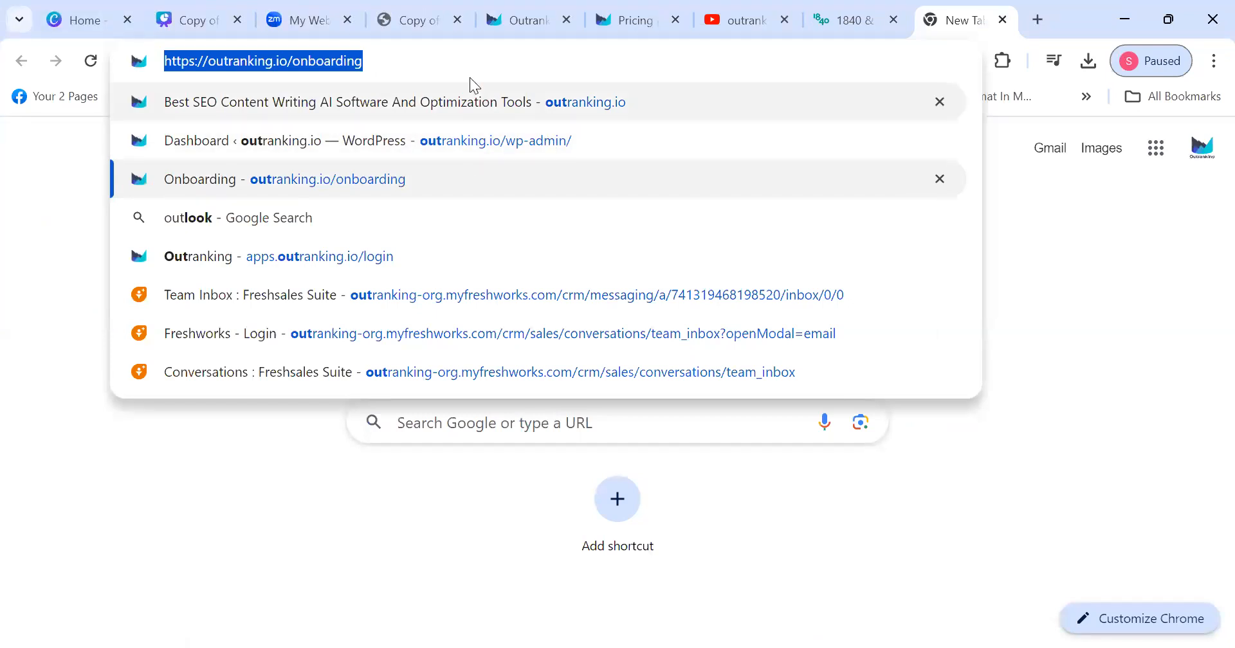
{"action": "key", "text": "alt+Tab"}
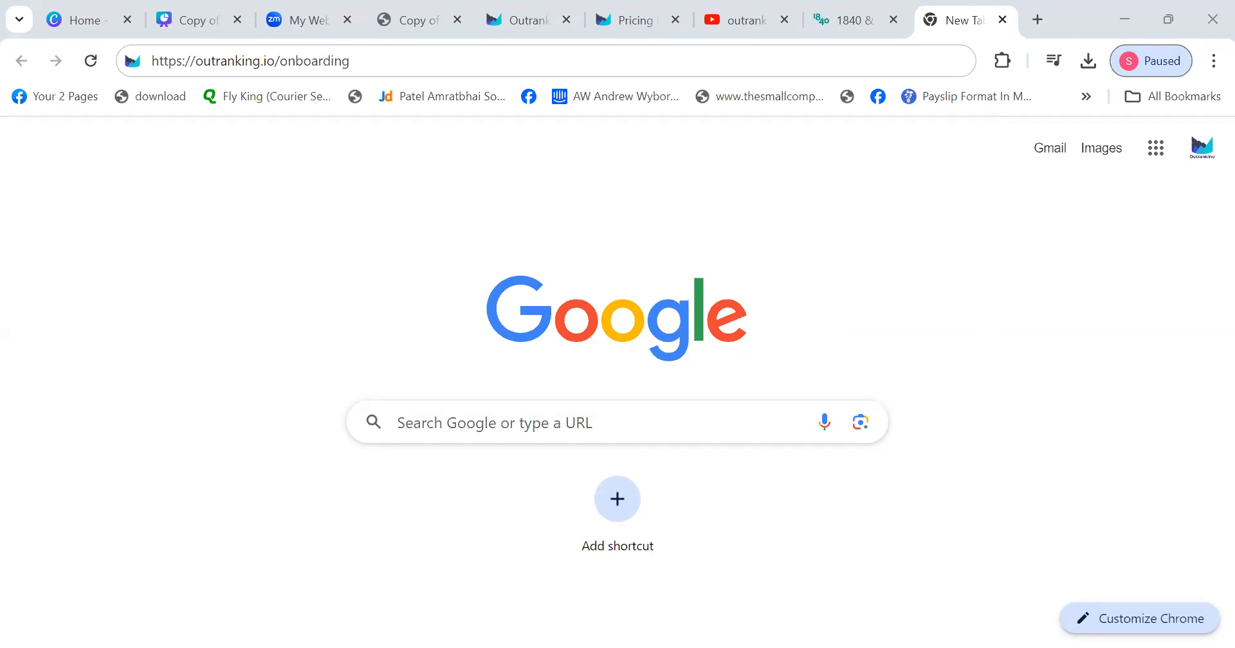
{"action": "left_click", "coordinate": [943, 47]}
{"action": "key", "text": "Return"}
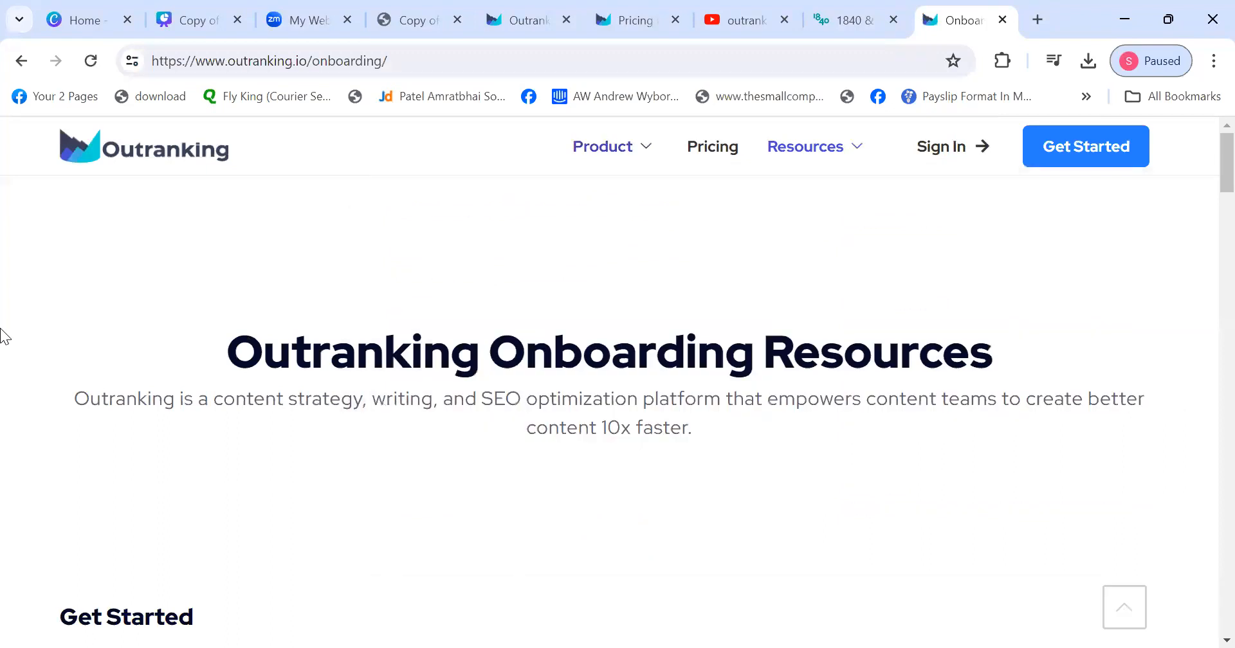
- Browse the Get Started tutorials from "Optimize existing webpage" through "How to generate content using PROMPTS"
{"action": "scroll", "coordinate": [322, 351], "scroll_direction": "down", "scroll_amount": 6}
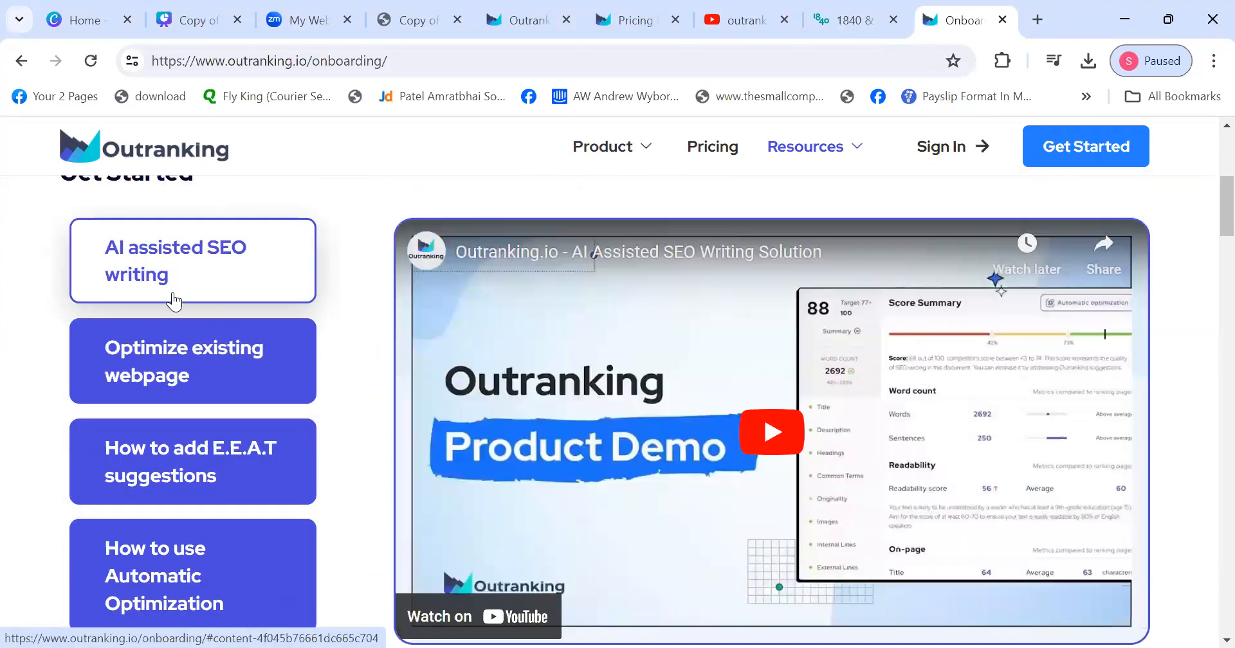
{"action": "scroll", "coordinate": [188, 273], "scroll_direction": "down", "scroll_amount": 2}
{"action": "left_click", "coordinate": [188, 274]}
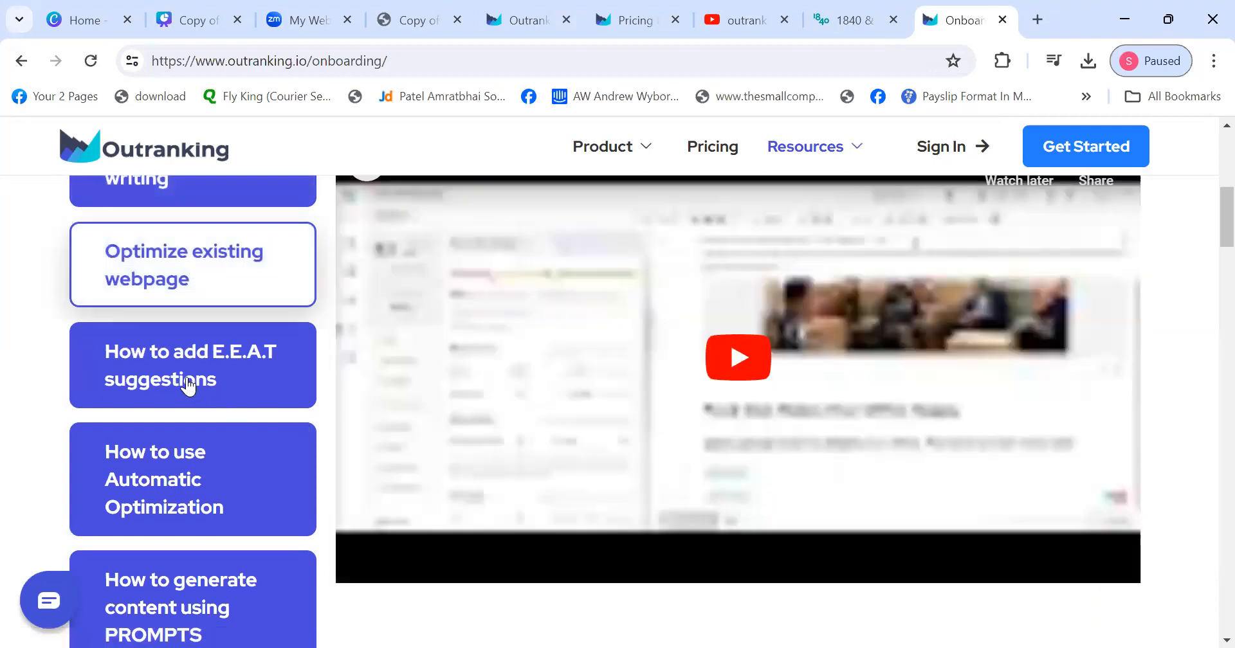
{"action": "left_click", "coordinate": [188, 386]}
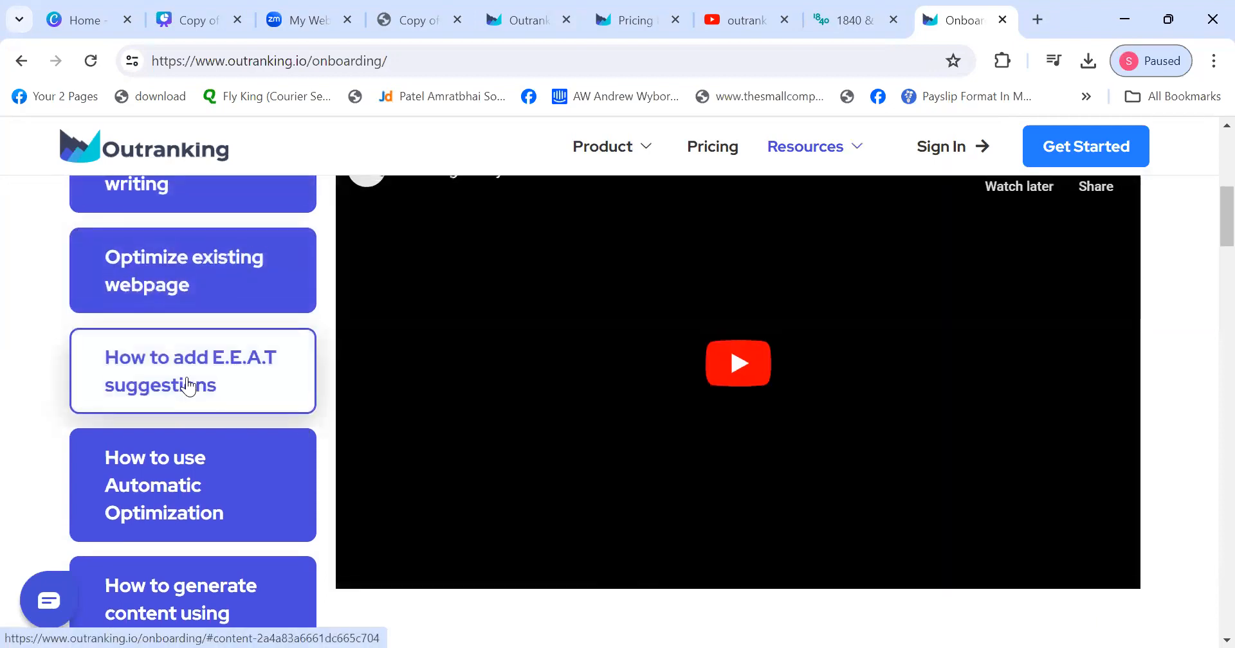
{"action": "scroll", "coordinate": [188, 386], "scroll_direction": "up", "scroll_amount": 1}
{"action": "scroll", "coordinate": [187, 395], "scroll_direction": "down", "scroll_amount": 2}
{"action": "scroll", "coordinate": [185, 407], "scroll_direction": "down", "scroll_amount": 1}
{"action": "left_click", "coordinate": [194, 405]}
{"action": "scroll", "coordinate": [195, 406], "scroll_direction": "down", "scroll_amount": 2}
{"action": "left_click", "coordinate": [193, 407]}
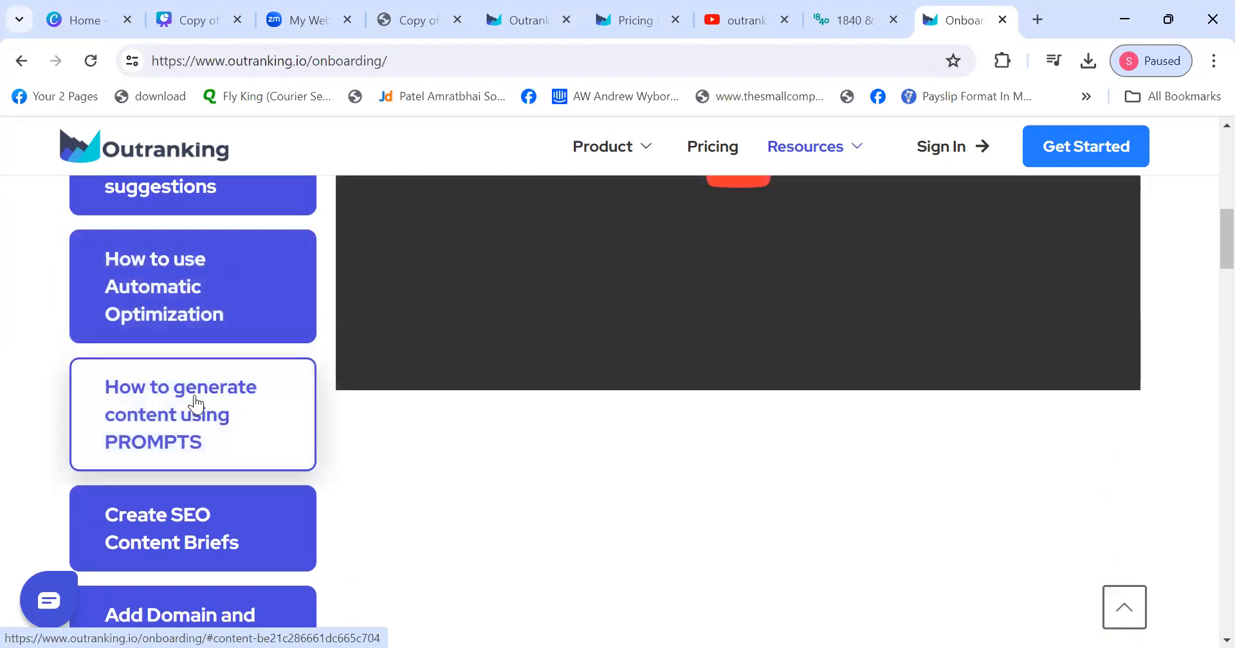
- View the tutorials on creating SEO content briefs, adding a domain with crawled pages, and creating a content strategy
{"action": "scroll", "coordinate": [245, 415], "scroll_direction": "down", "scroll_amount": 3}
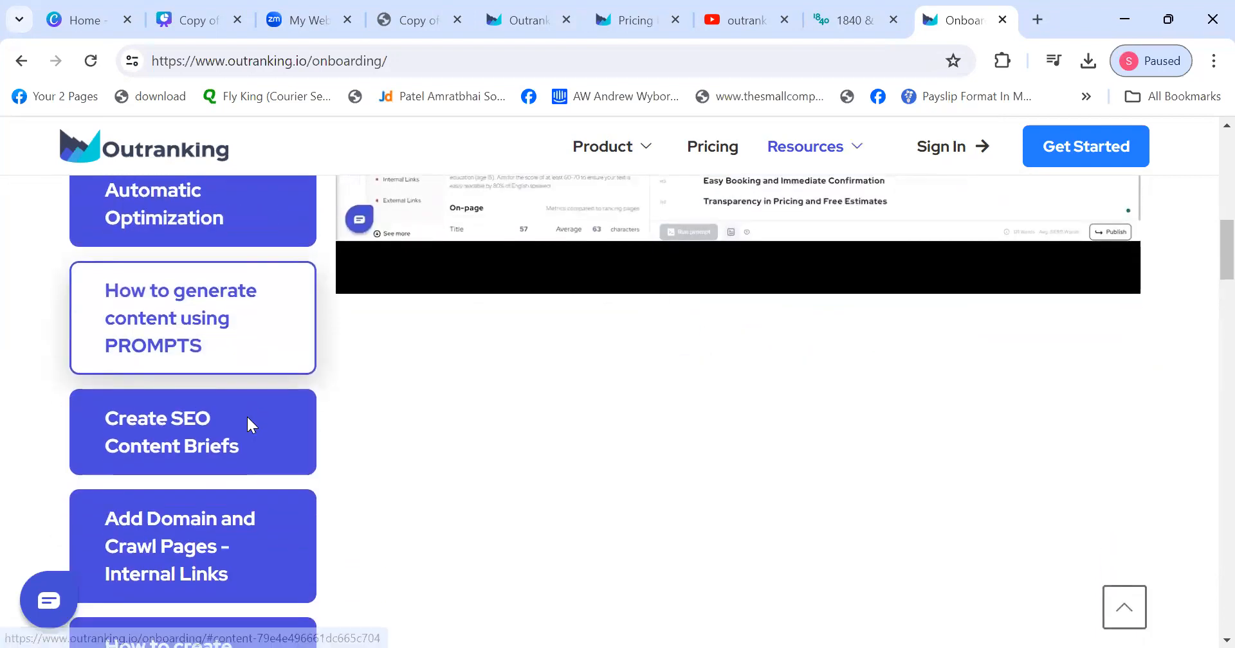
{"action": "left_click", "coordinate": [156, 456]}
{"action": "scroll", "coordinate": [161, 450], "scroll_direction": "down", "scroll_amount": 3}
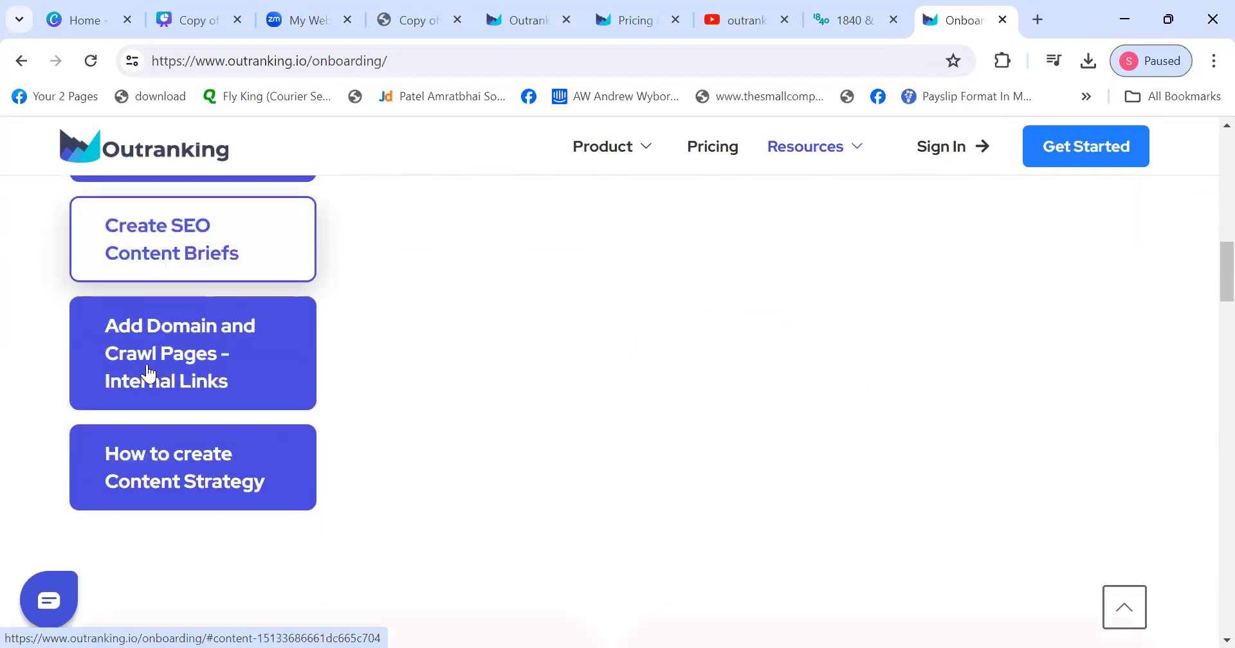
{"action": "left_click", "coordinate": [148, 372]}
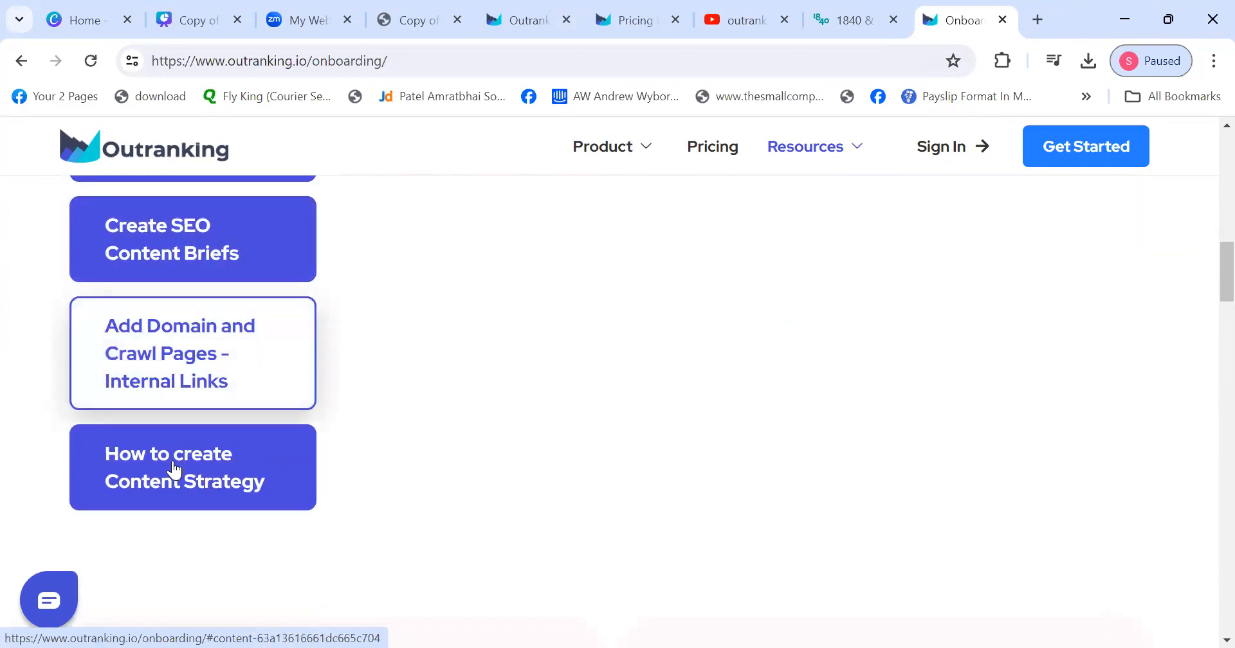
{"action": "left_click", "coordinate": [193, 464]}
- Look over the live training, demo booking, YouTube channel and contact sections, and return to the beginning of the onboarding page
{"action": "scroll", "coordinate": [407, 483], "scroll_direction": "down", "scroll_amount": 10}
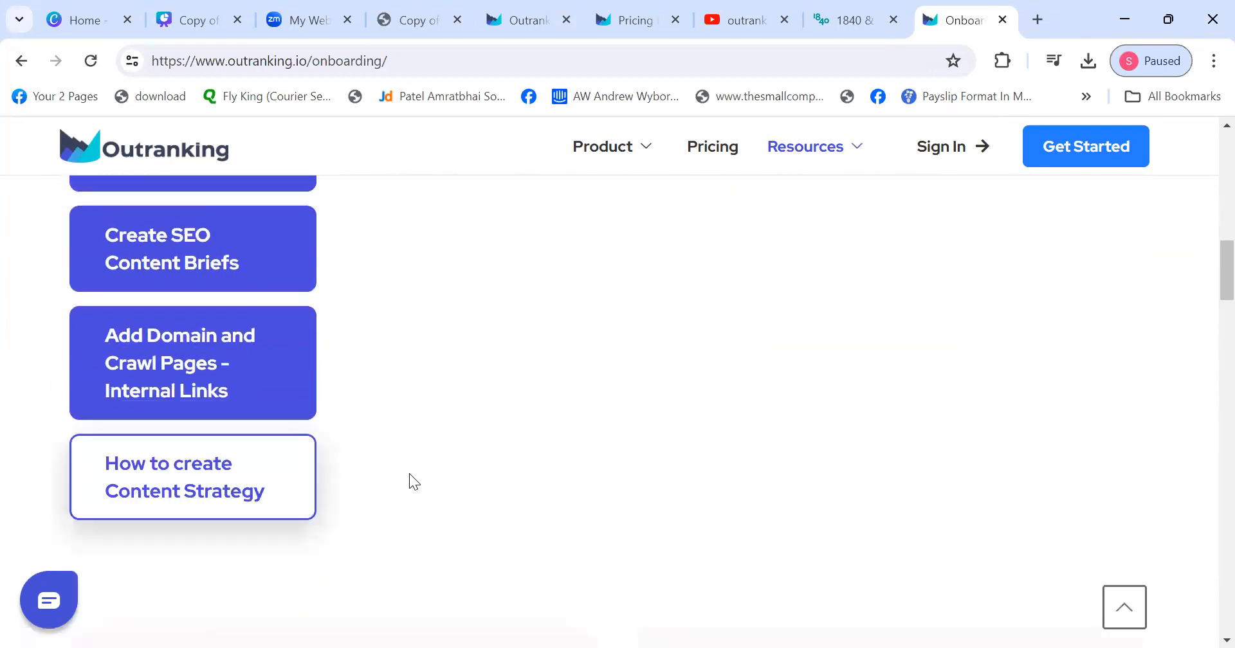
{"action": "scroll", "coordinate": [276, 479], "scroll_direction": "up", "scroll_amount": 3}
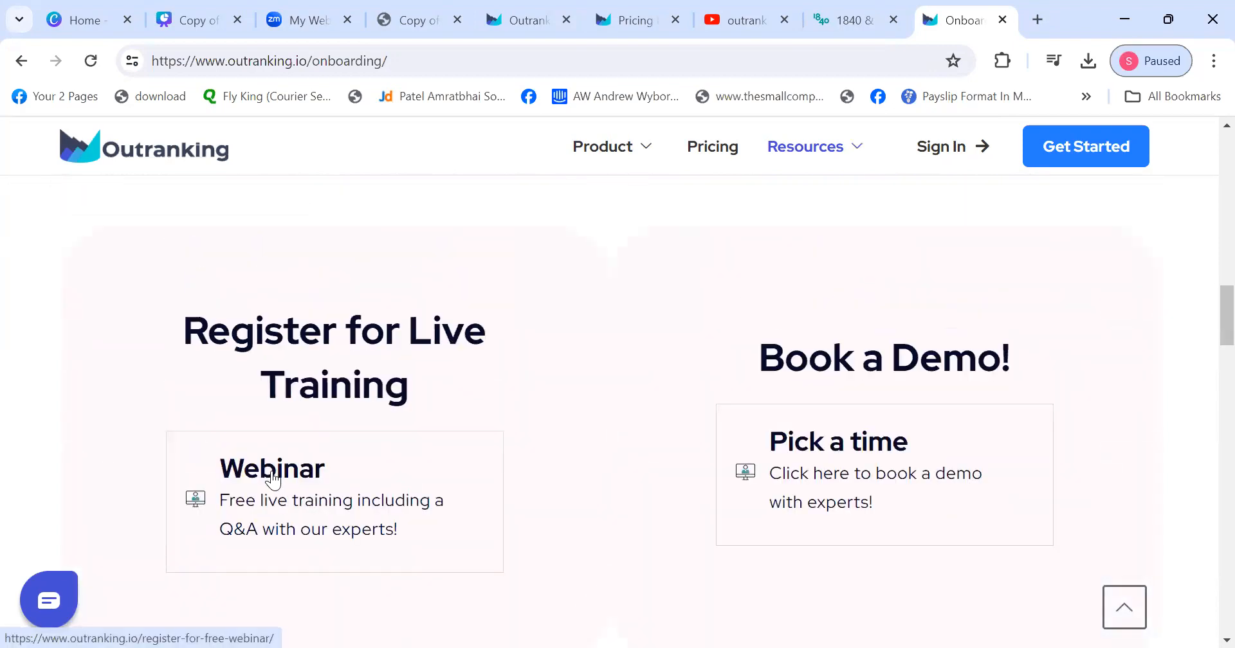
{"action": "right_click", "coordinate": [274, 471]}
{"action": "left_click", "coordinate": [670, 260]}
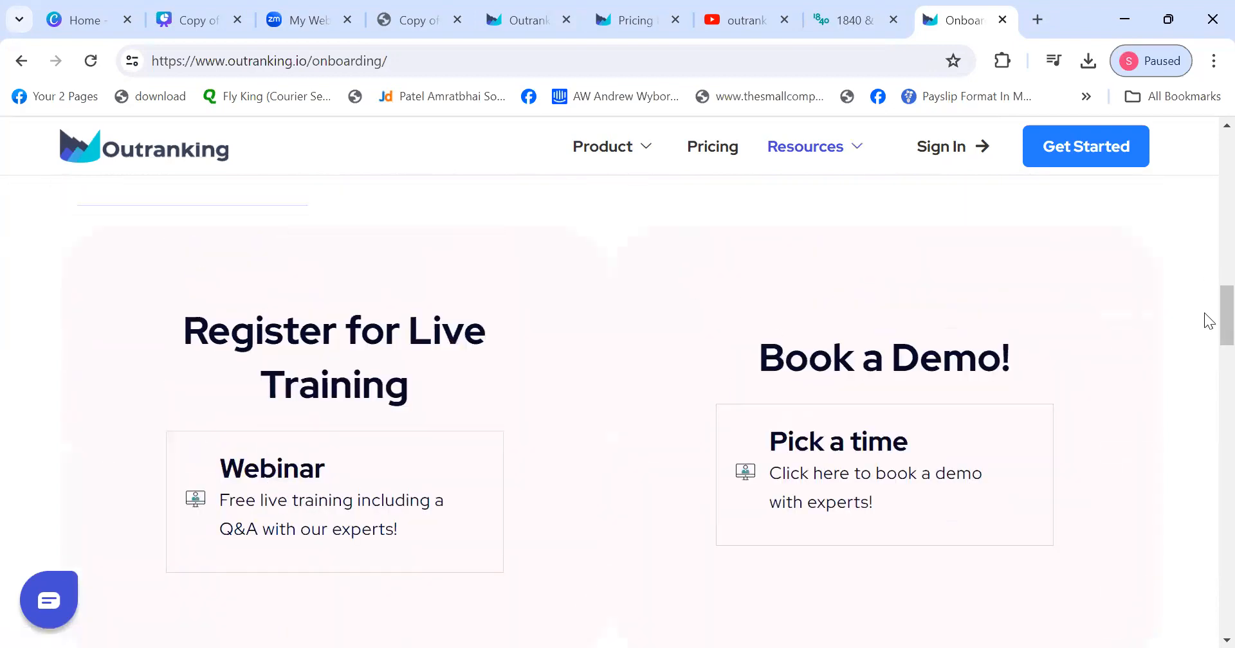
{"action": "scroll", "coordinate": [1204, 320], "scroll_direction": "down", "scroll_amount": 3}
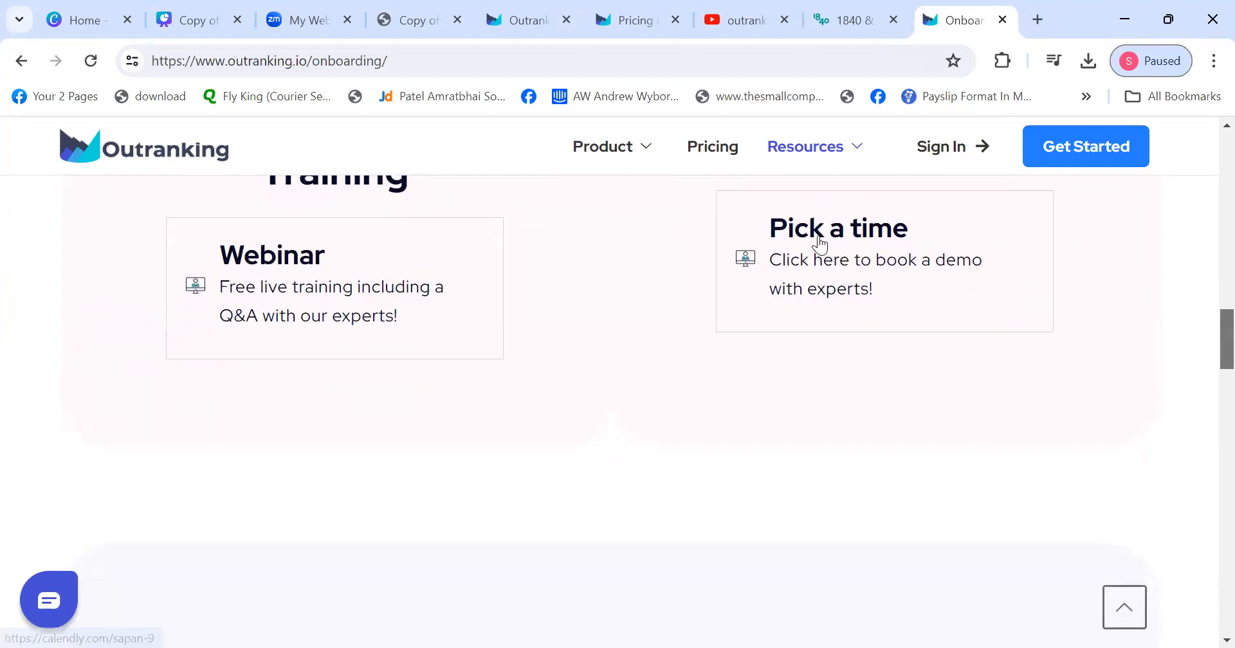
{"action": "left_click_drag", "start_coordinate": [1205, 327], "coordinate": [1205, 490]}
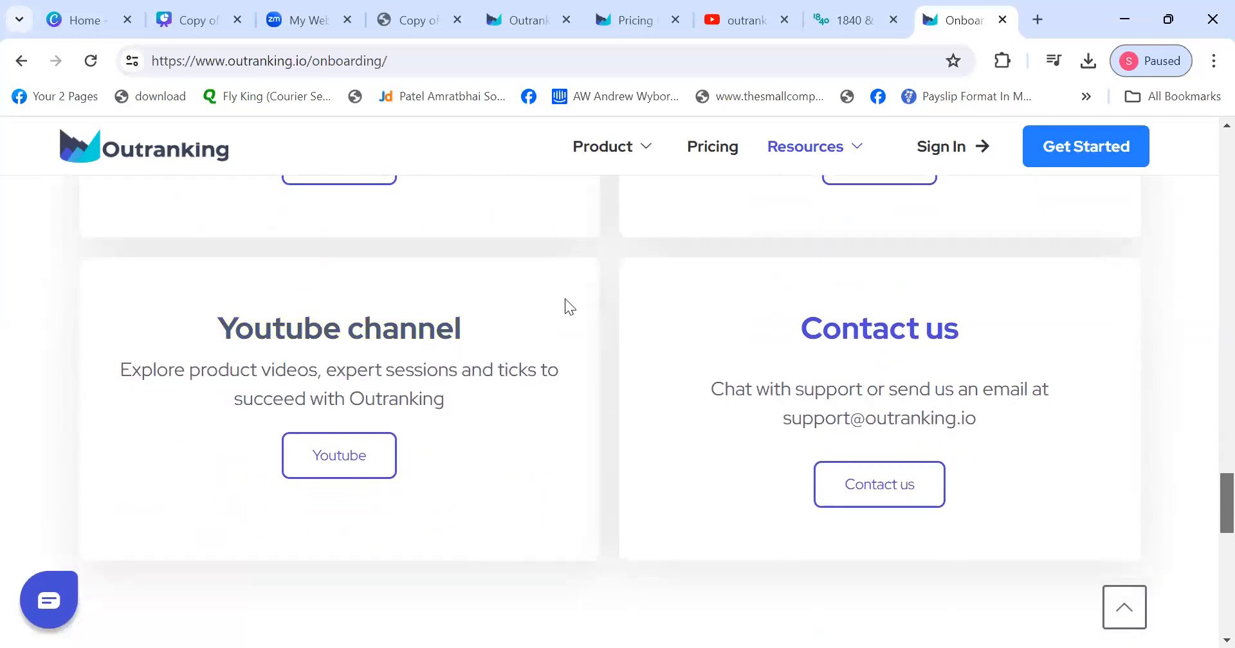
{"action": "left_click_drag", "start_coordinate": [1208, 537], "coordinate": [1210, 148]}
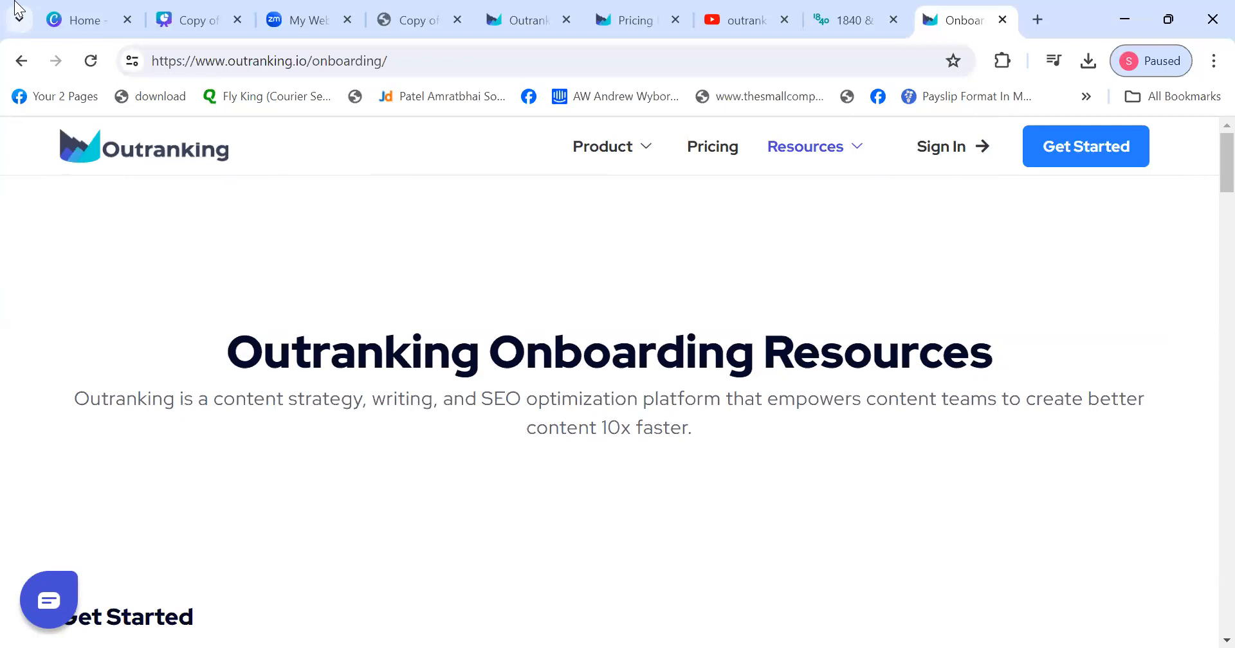
{"action": "left_click", "coordinate": [16, 5]}
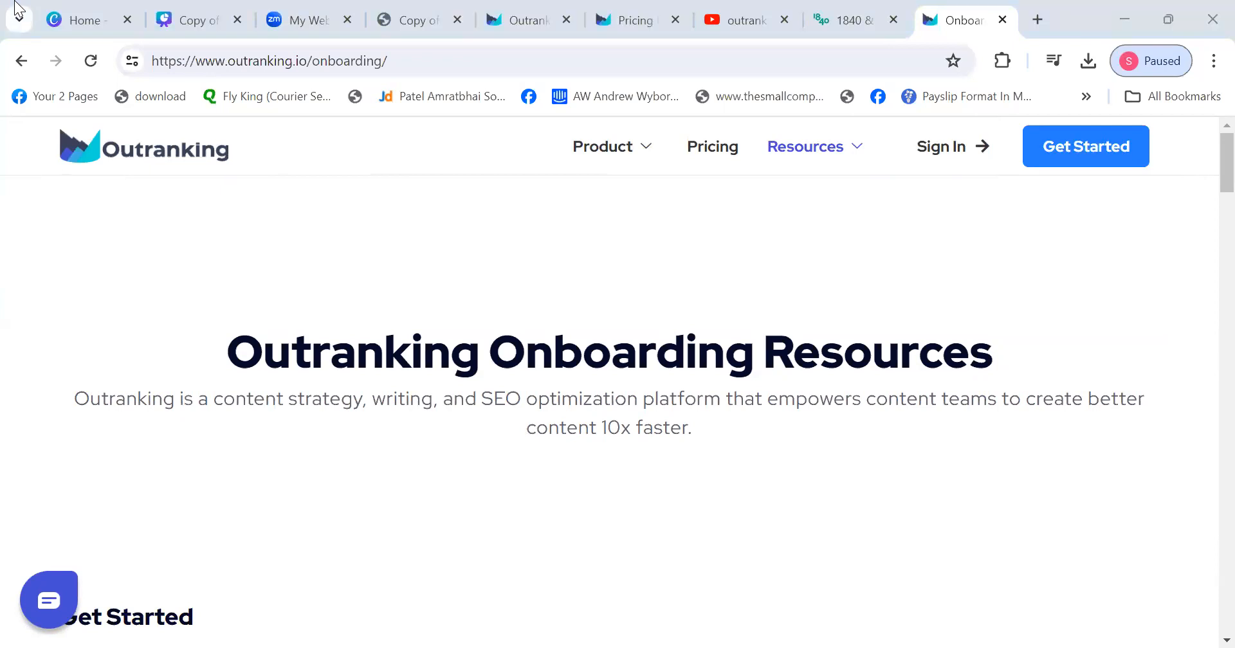